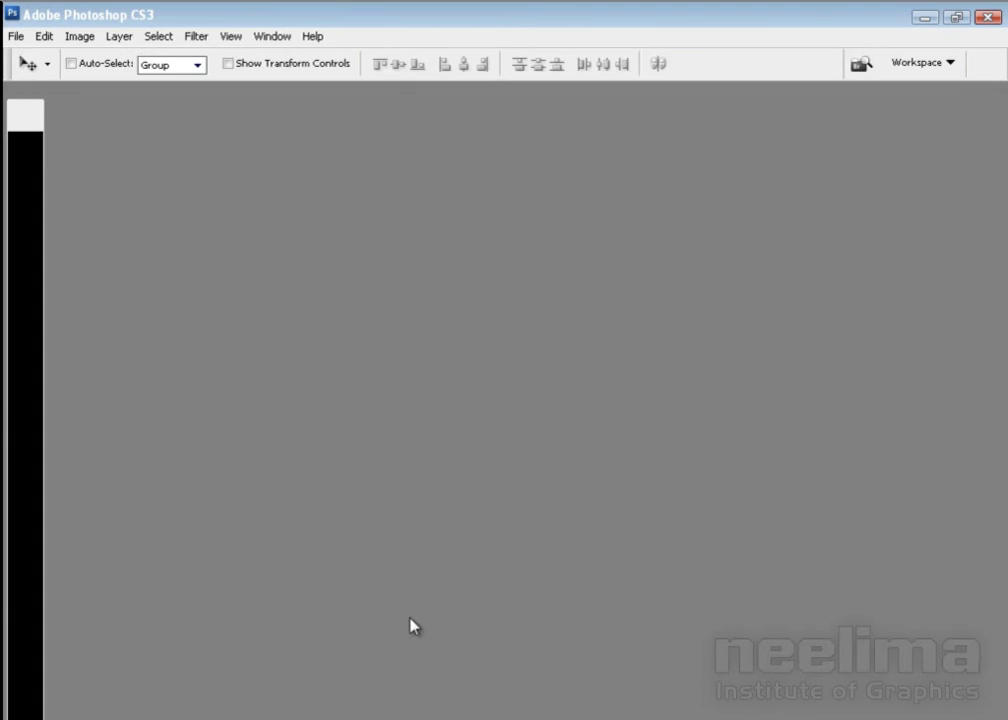
Open flitc0.jpg from the Posters folder, browsing it in Thumbnails view
key(ctrl+o)
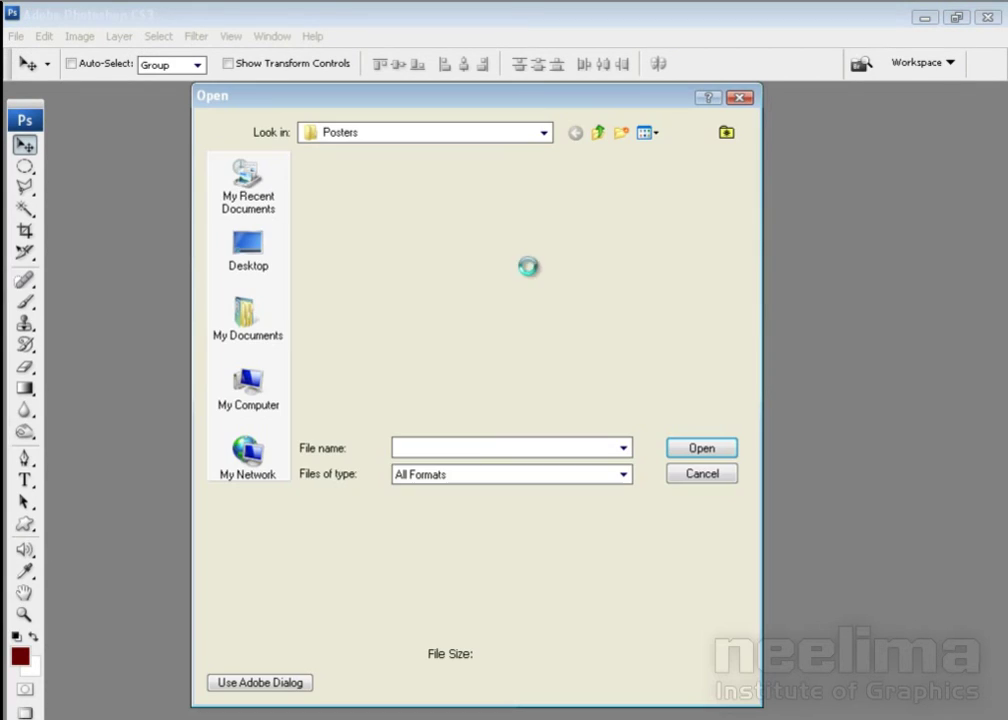
click(647, 132)
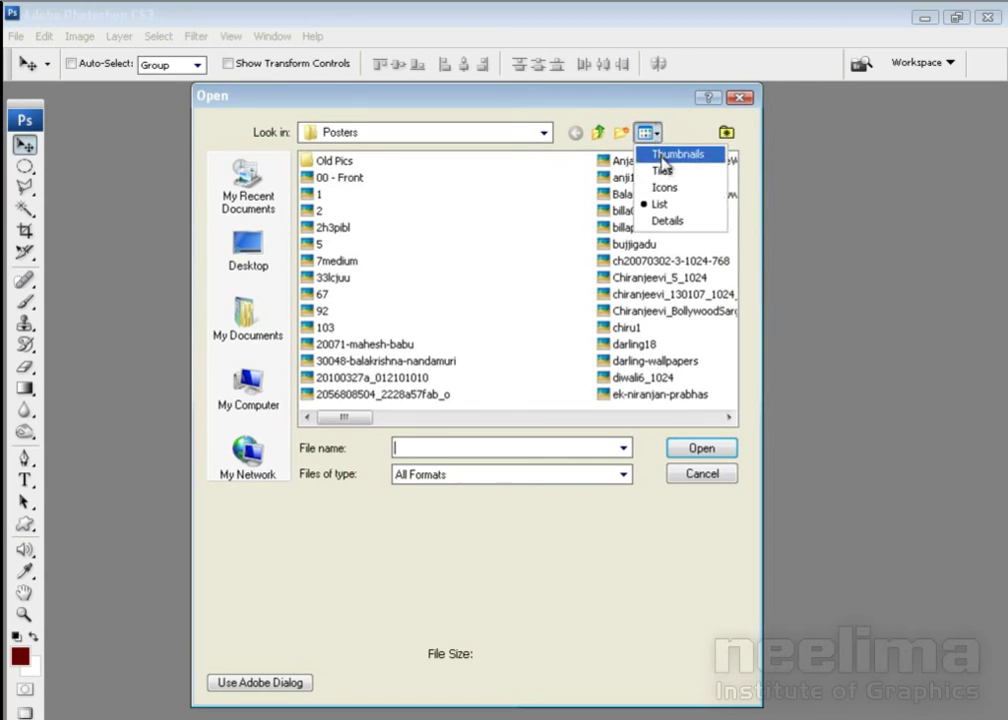
click(670, 153)
drag(729, 183, 729, 256)
click(373, 239)
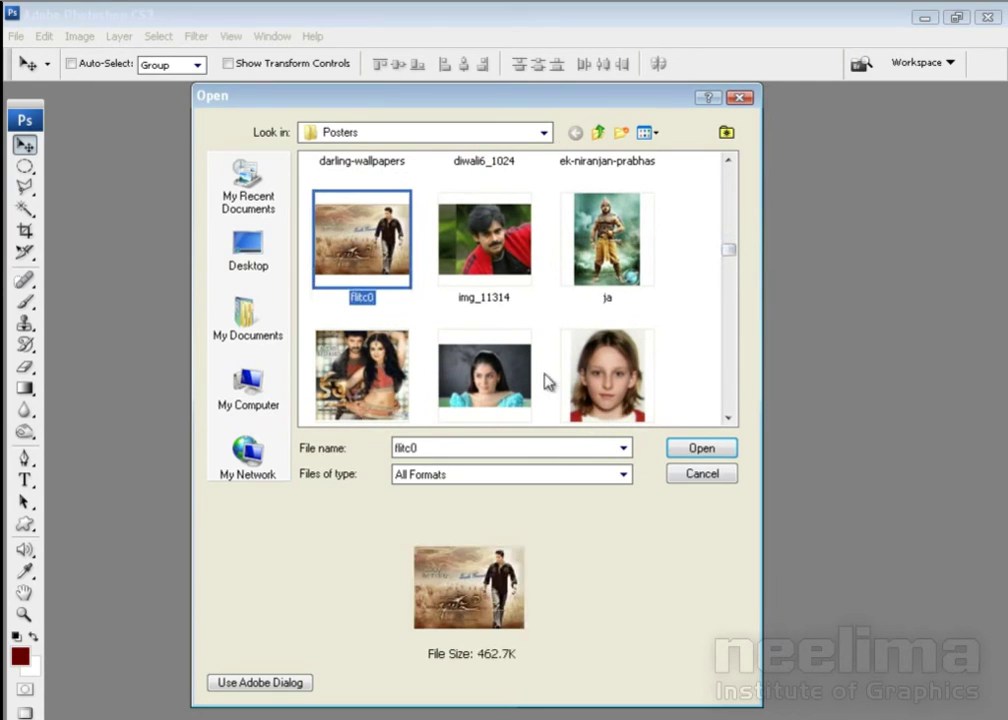
click(677, 451)
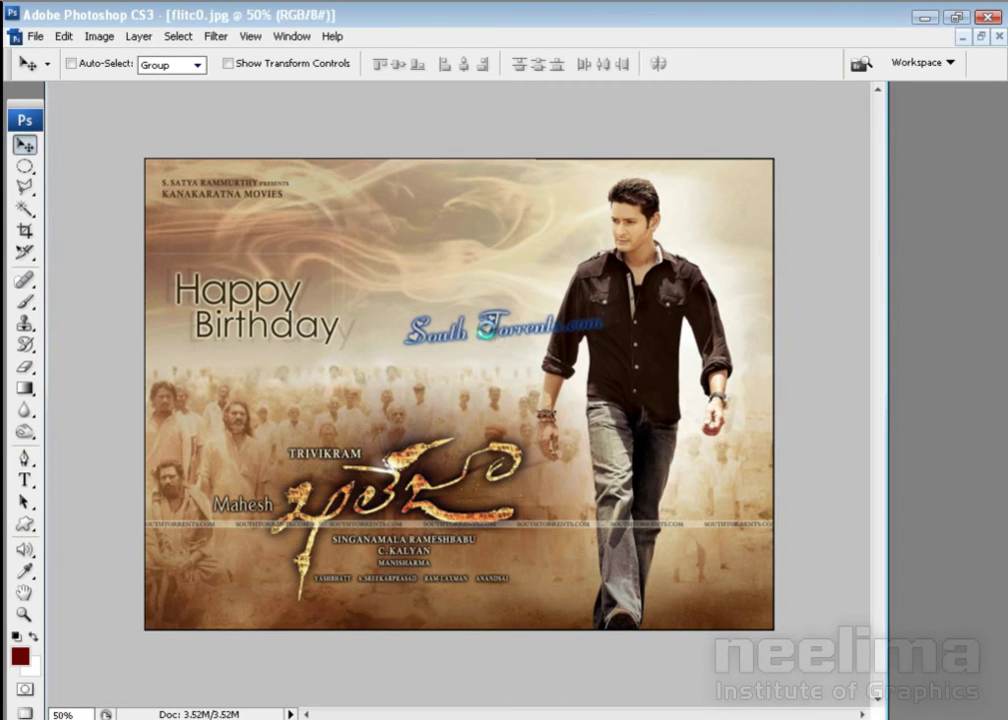
Bring up the Open dialog in Thumbnails view and scroll through the Posters folder
key(ctrl+o)
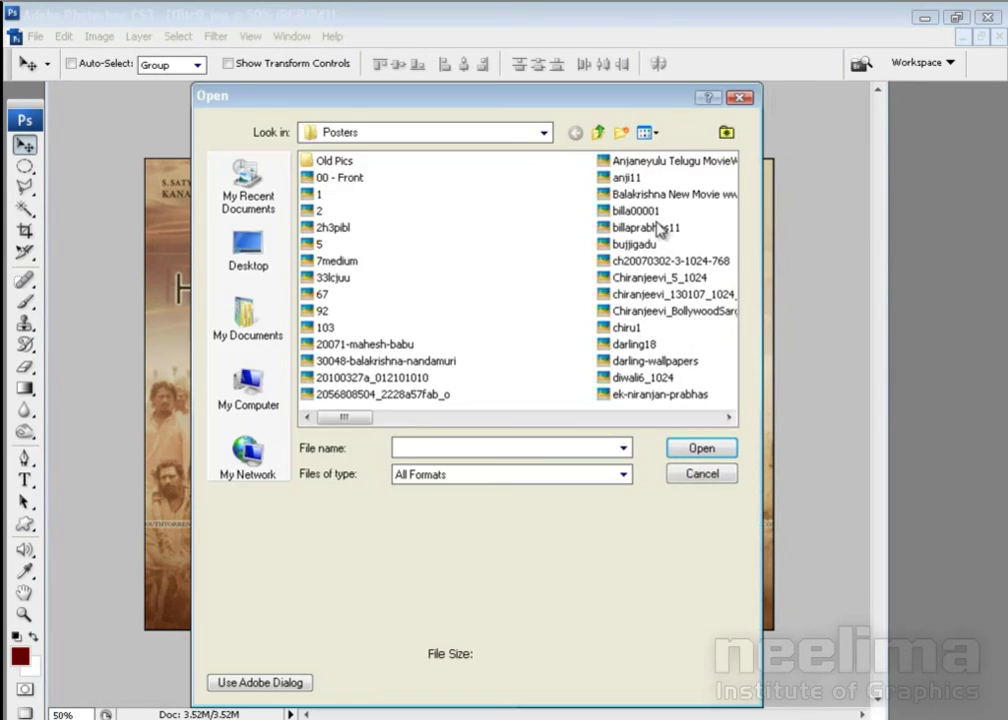
click(646, 132)
click(674, 152)
mouse_move(731, 180)
mouse_down()
mouse_move(733, 218)
mouse_move(731, 205)
mouse_up()
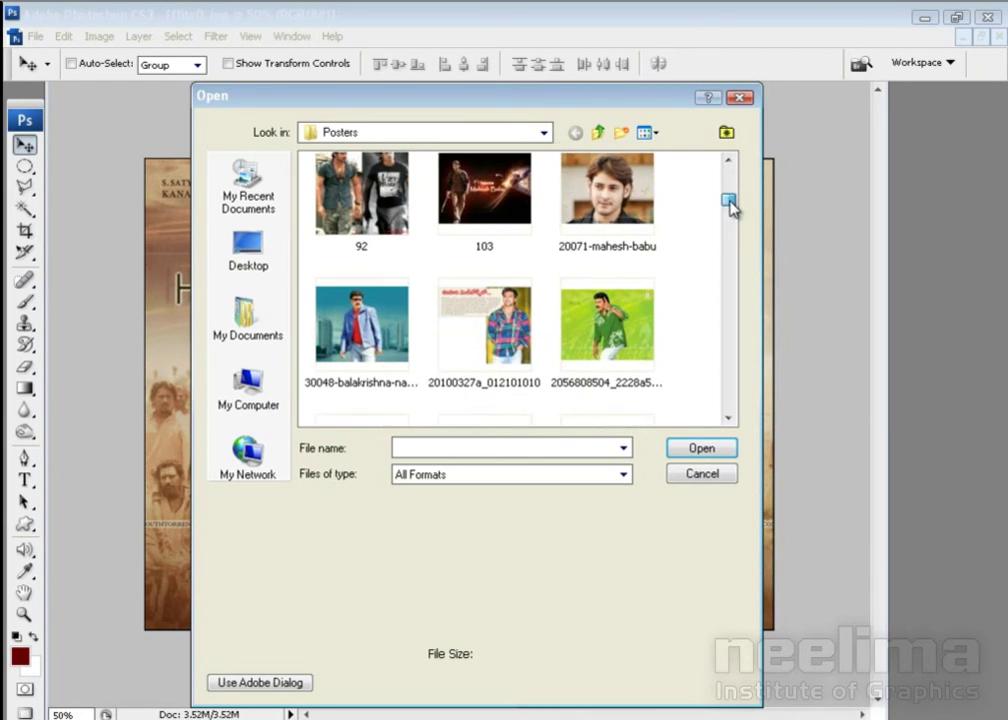
scroll(731, 205, down, 1)
drag(730, 207, 733, 221)
scroll(731, 222, down, 2)
scroll(731, 222, down, 1)
scroll(715, 226, down, 4)
Select mahesh_babu_khaleja_movie_wallpapers_01 and Khaleja-Wallpapers and open them together
click(499, 222)
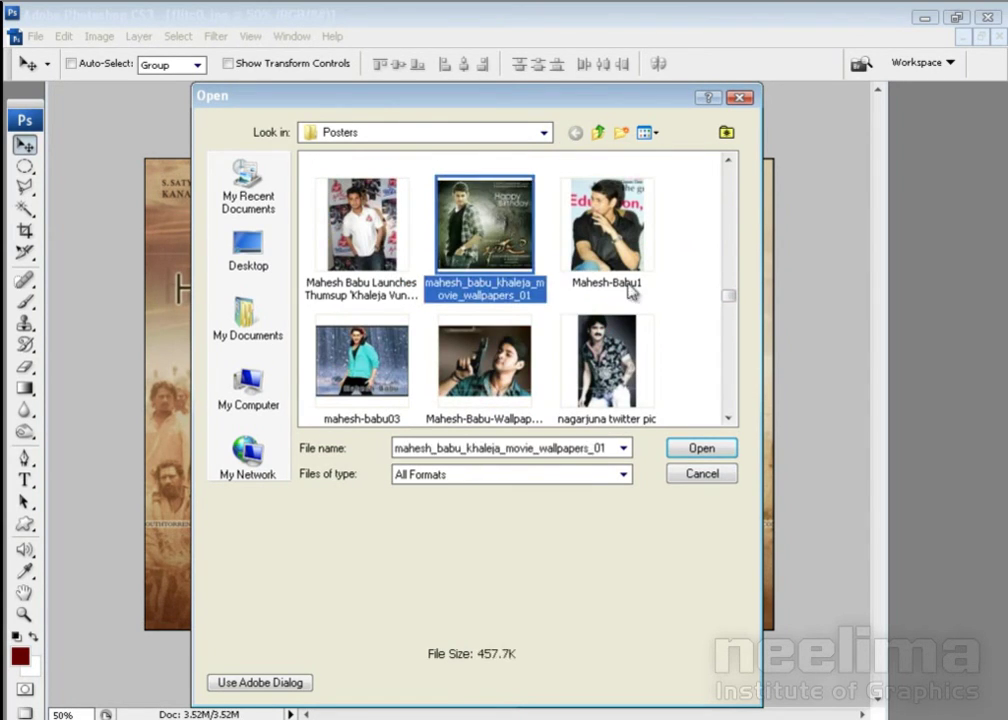
mouse_move(725, 299)
mouse_down()
mouse_move(726, 410)
mouse_move(729, 259)
mouse_move(729, 270)
mouse_up()
ctrl+click(360, 200)
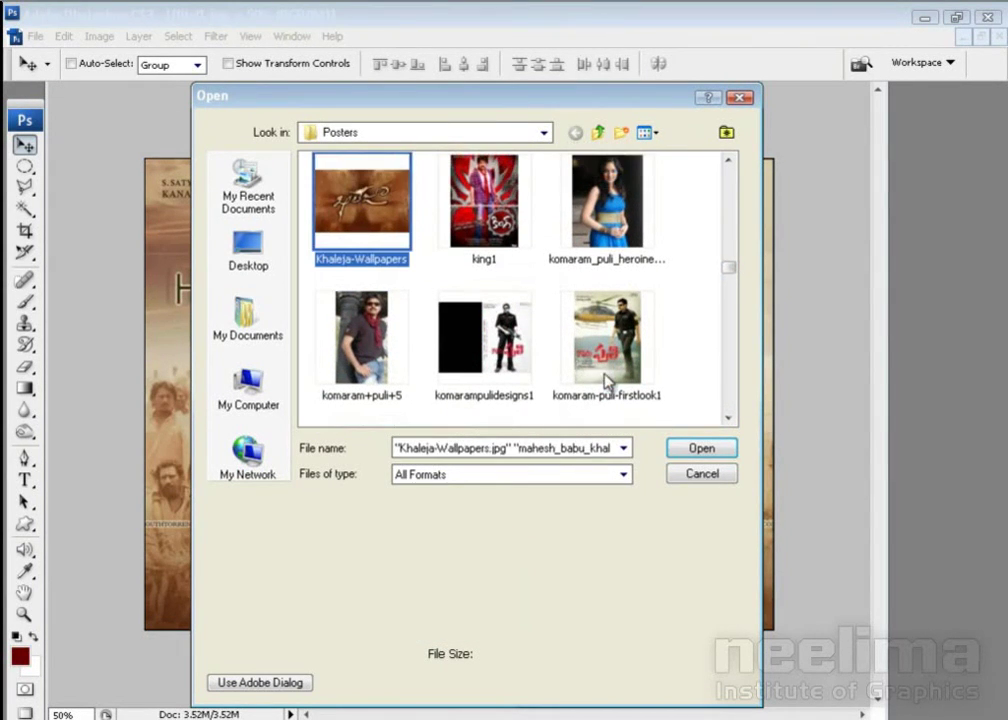
click(702, 448)
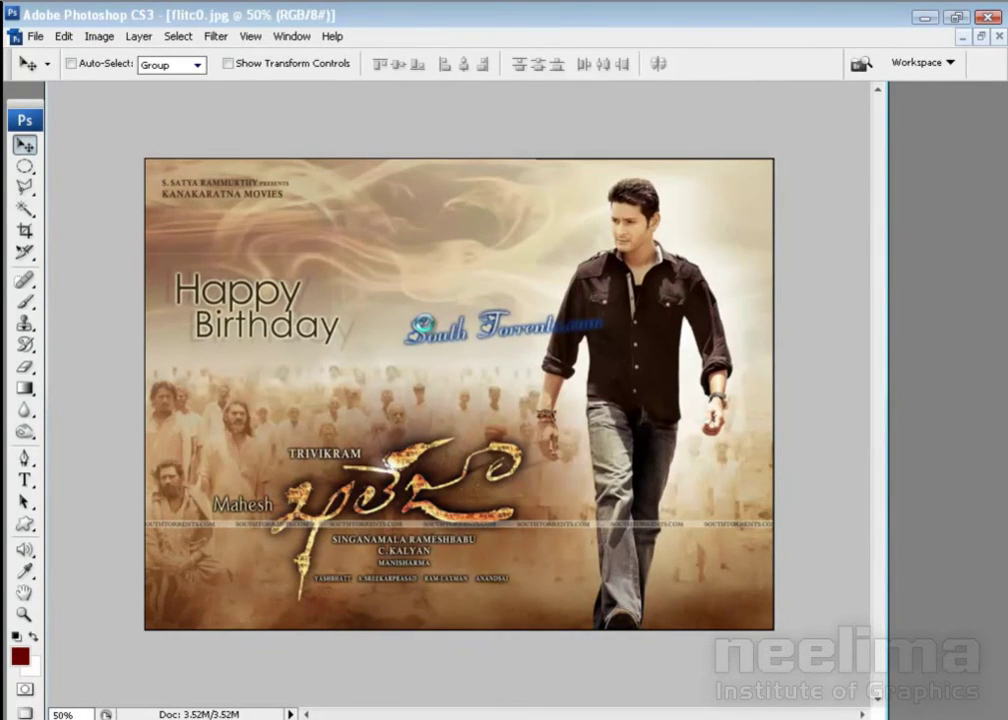
Arrange both wallpapers in view, show Path 1 around the man, then switch to Bridge
key(F7)
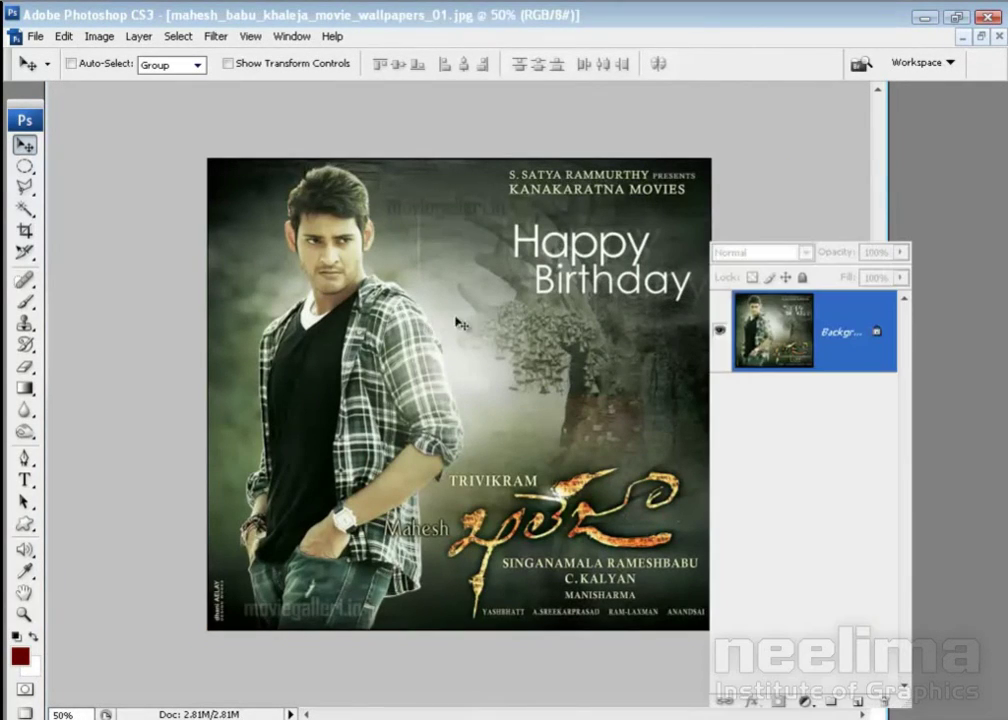
key(f)
key(f)
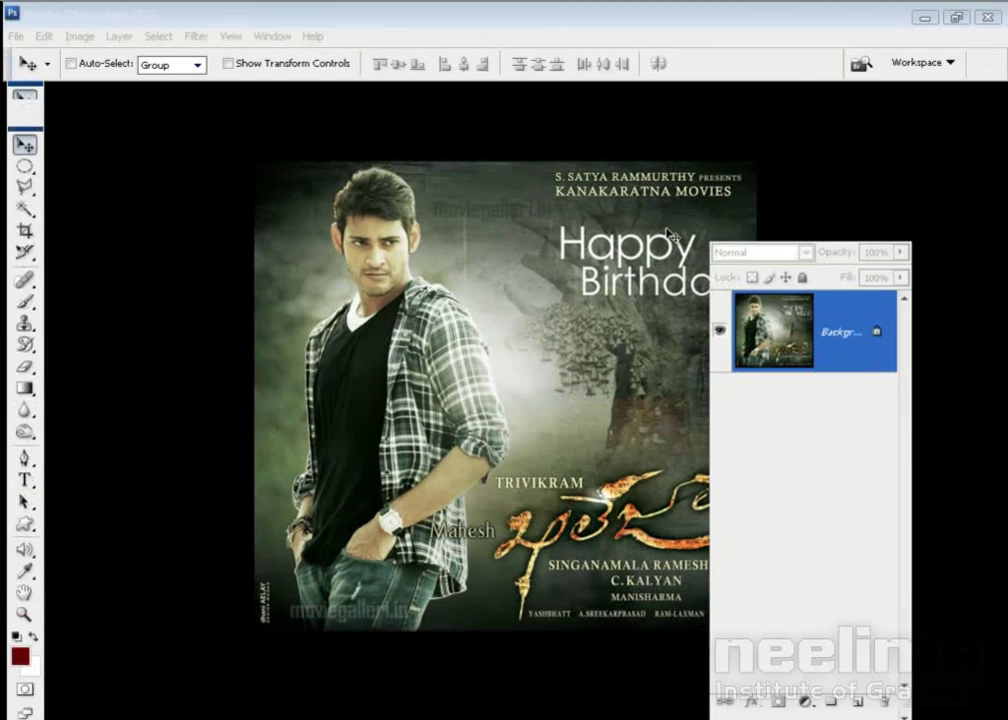
key(f)
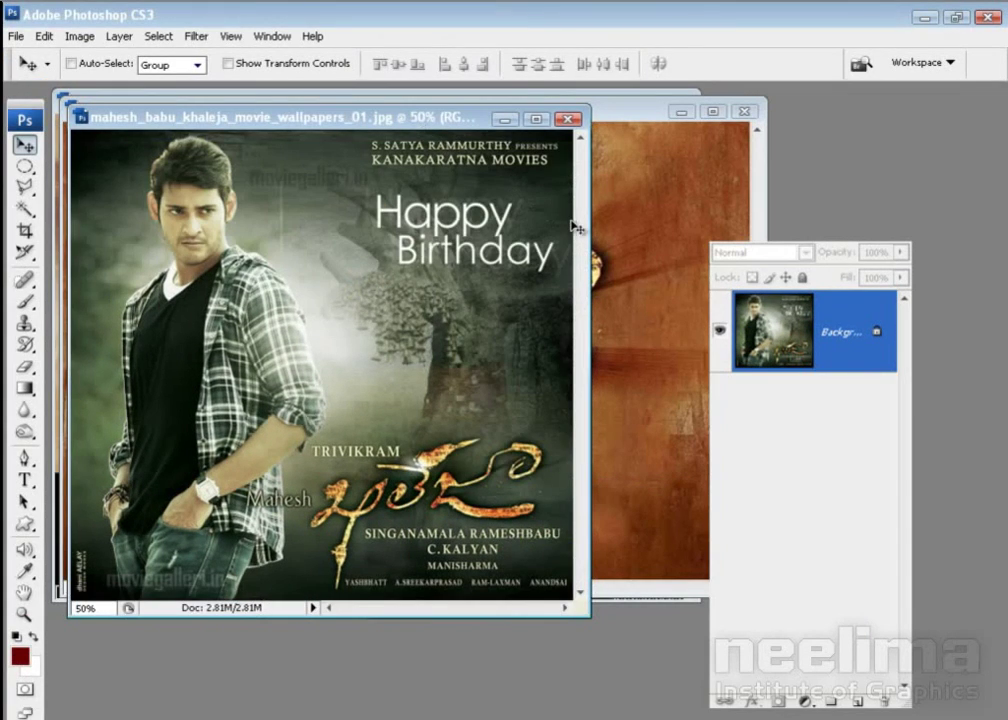
drag(300, 118, 468, 220)
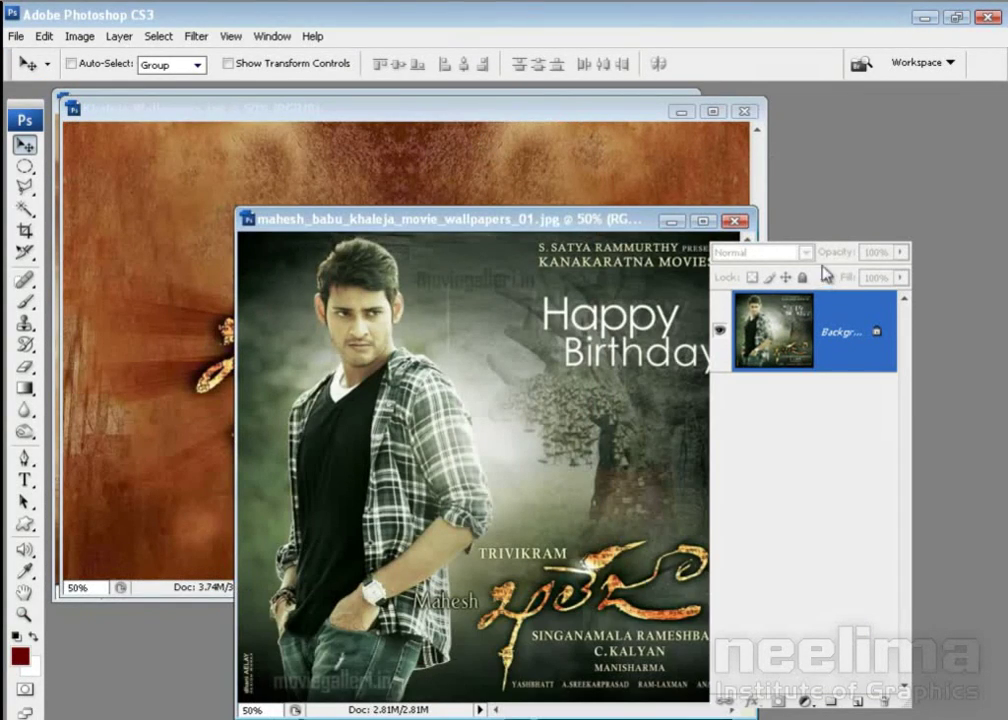
click(742, 270)
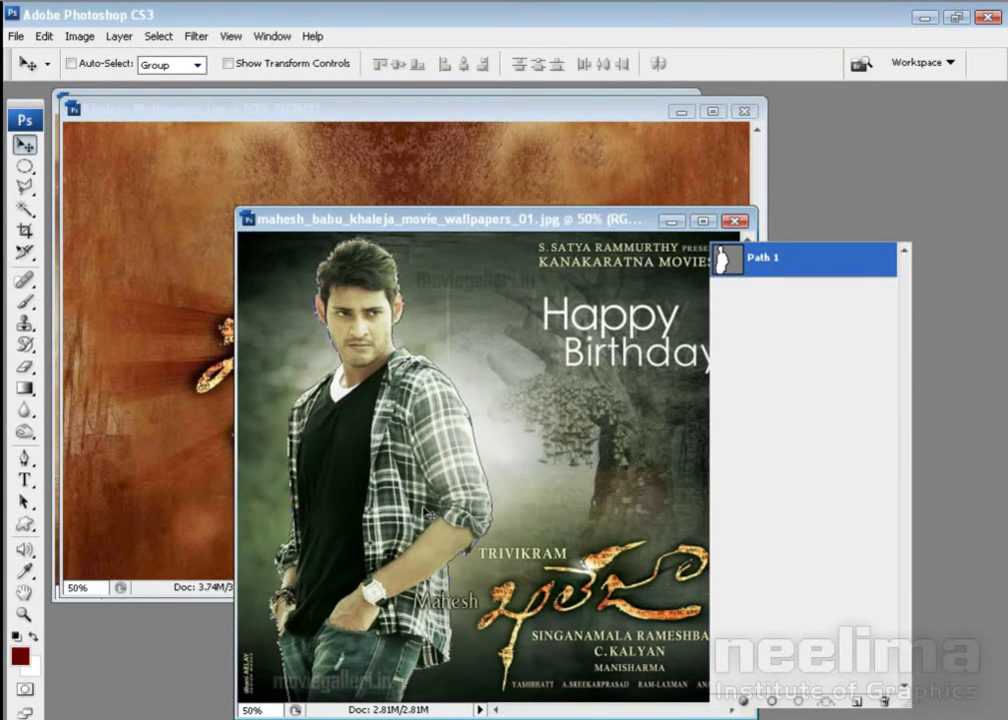
key(alt+Tab)
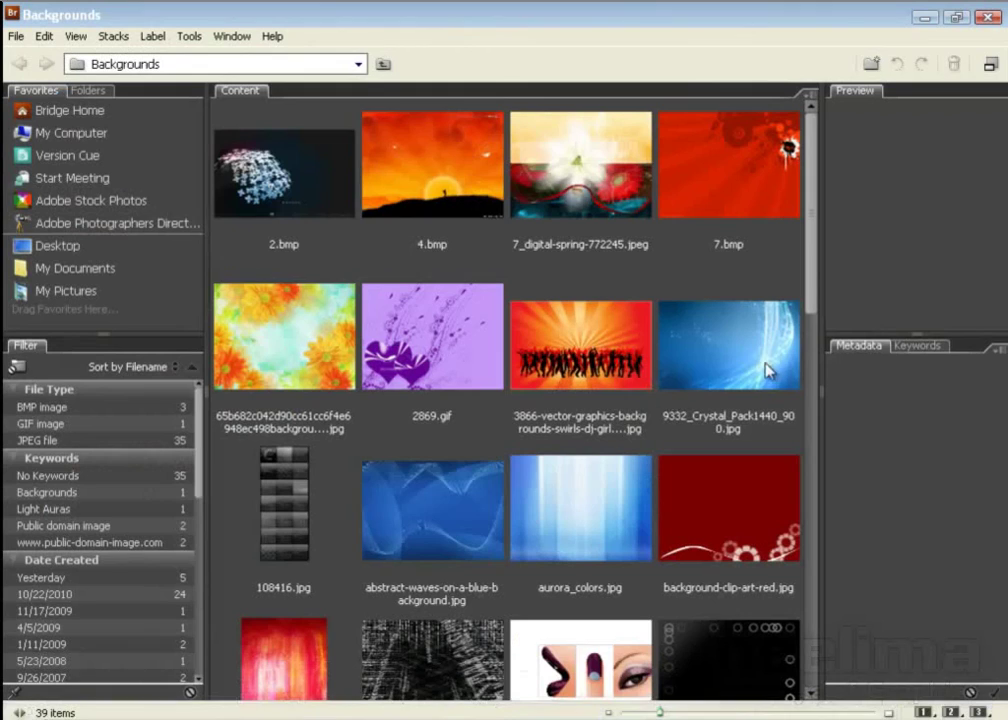
Open blue abstract vista wallpaper.jpg and marssurface.jpg from Bridge's Backgrounds folder in Photoshop
drag(812, 247, 812, 270)
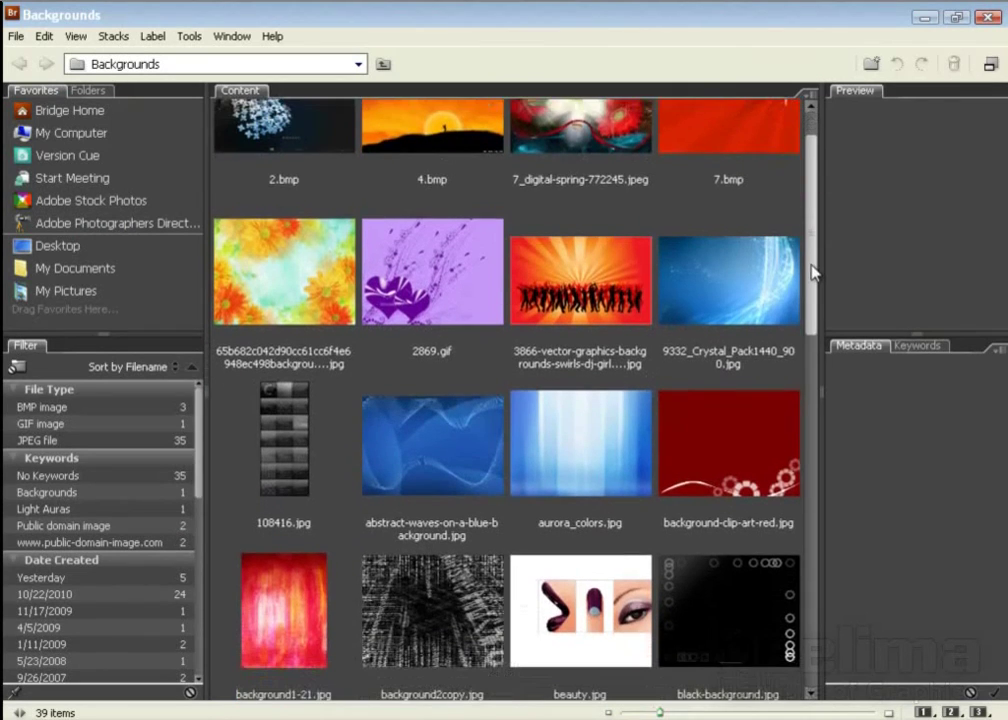
key(alt+Tab)
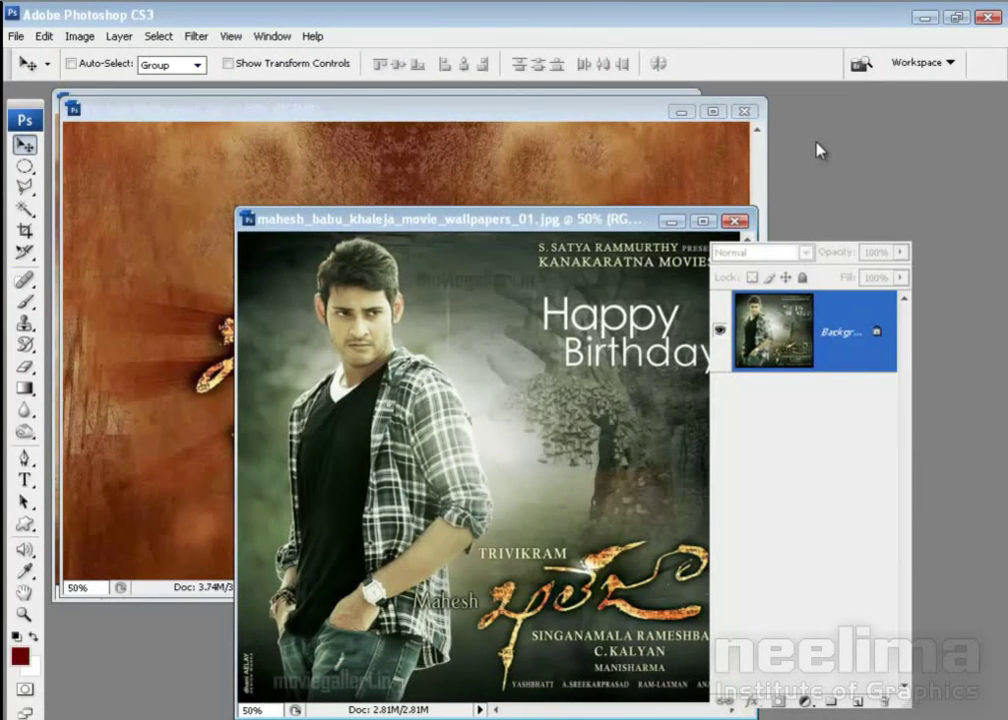
key(alt+Tab)
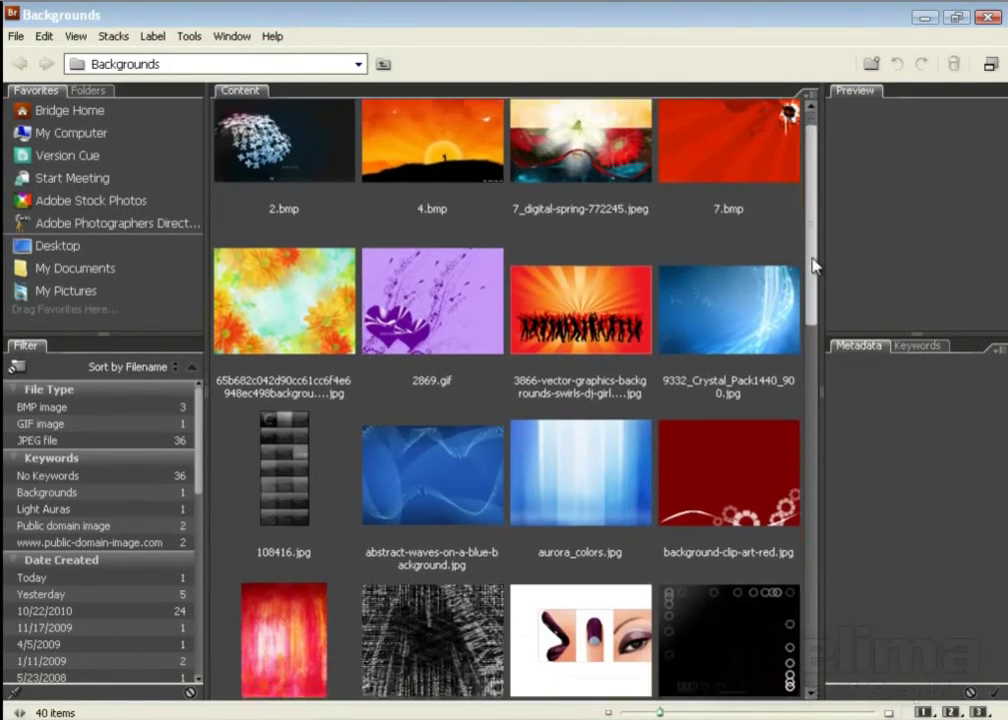
drag(813, 258, 810, 368)
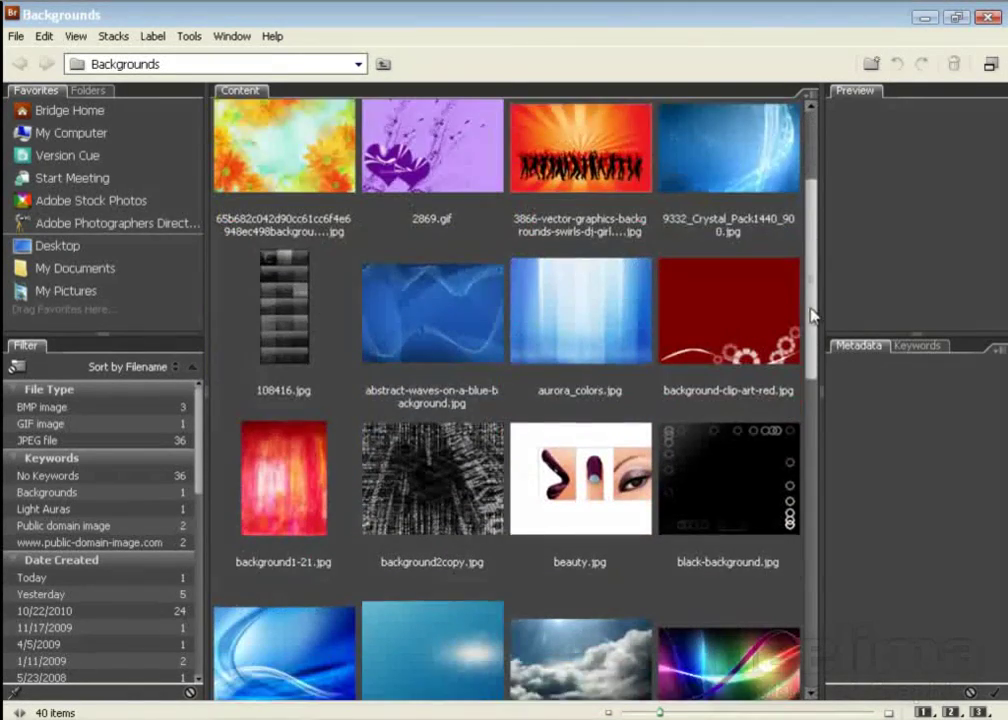
scroll(812, 370, down, 1)
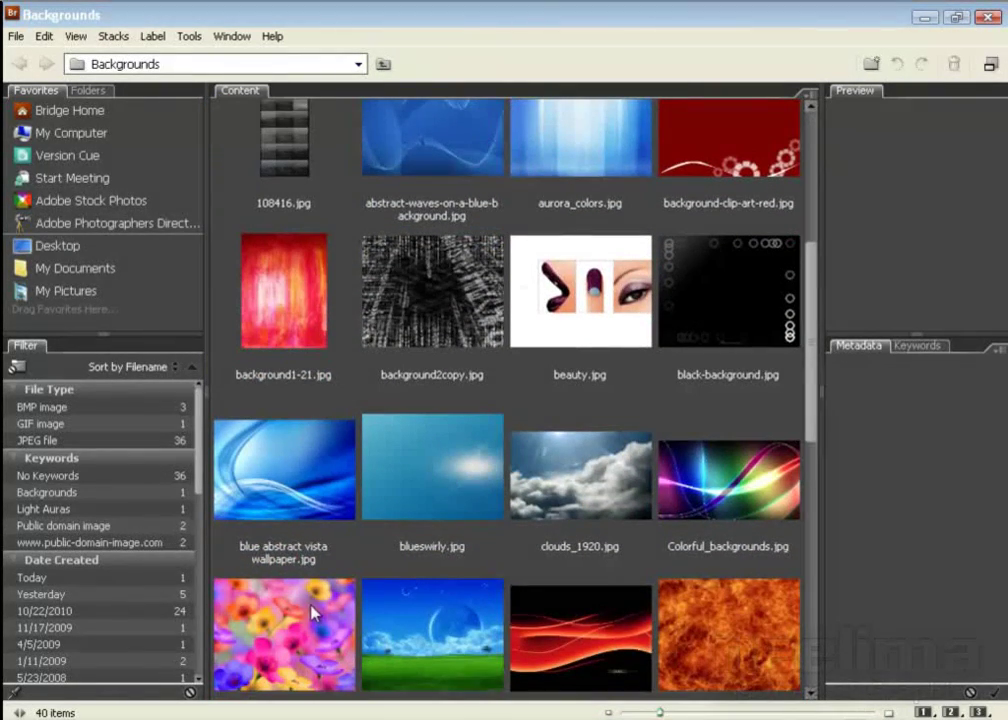
click(254, 462)
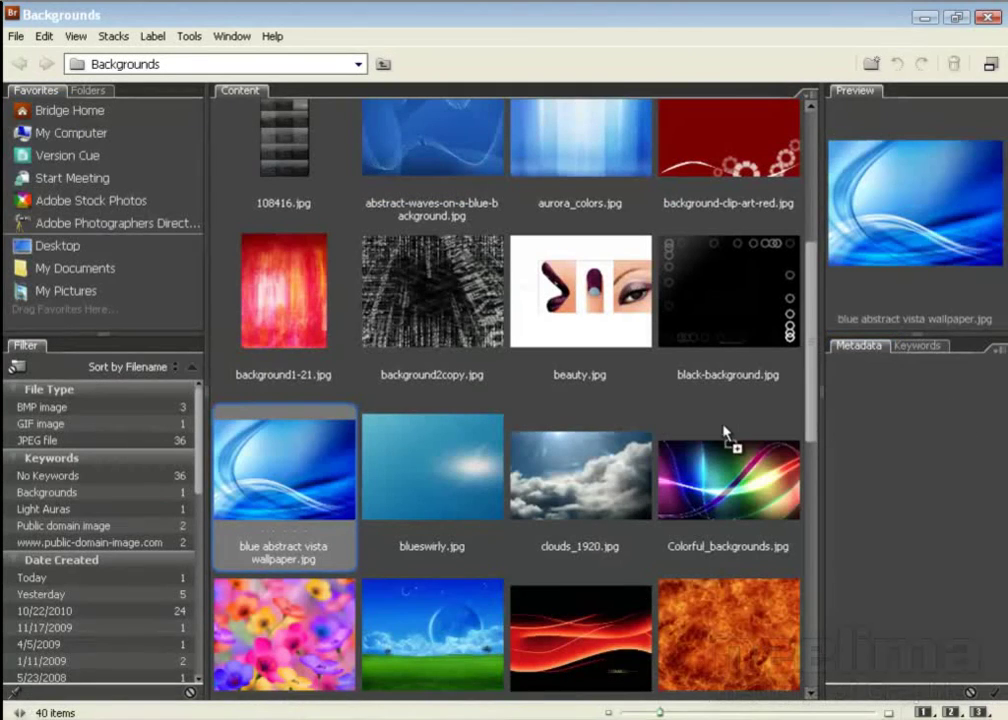
drag(722, 438, 738, 465)
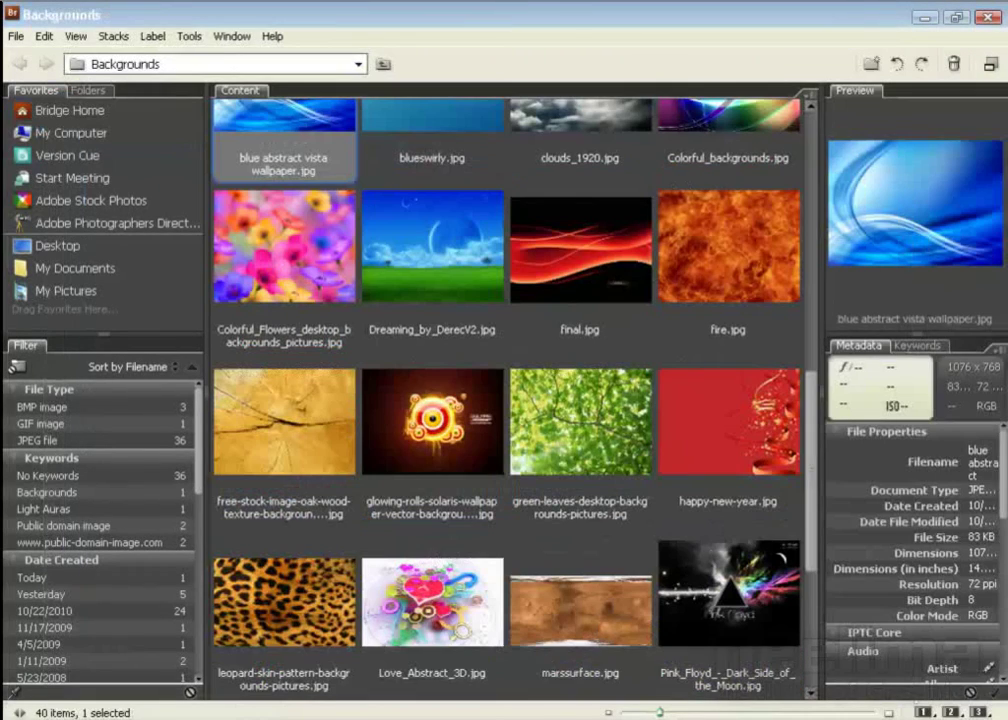
click(583, 625)
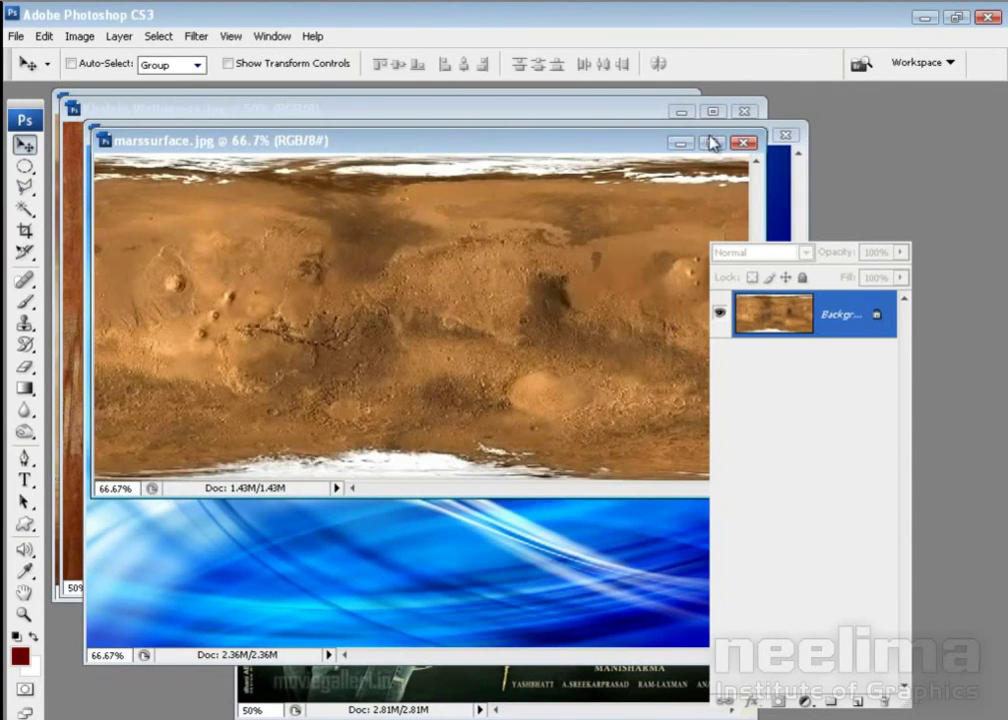
Shift the blue wallpaper's hue to +180 with Hue/Saturation for orange tones
drag(363, 150, 718, 140)
click(320, 367)
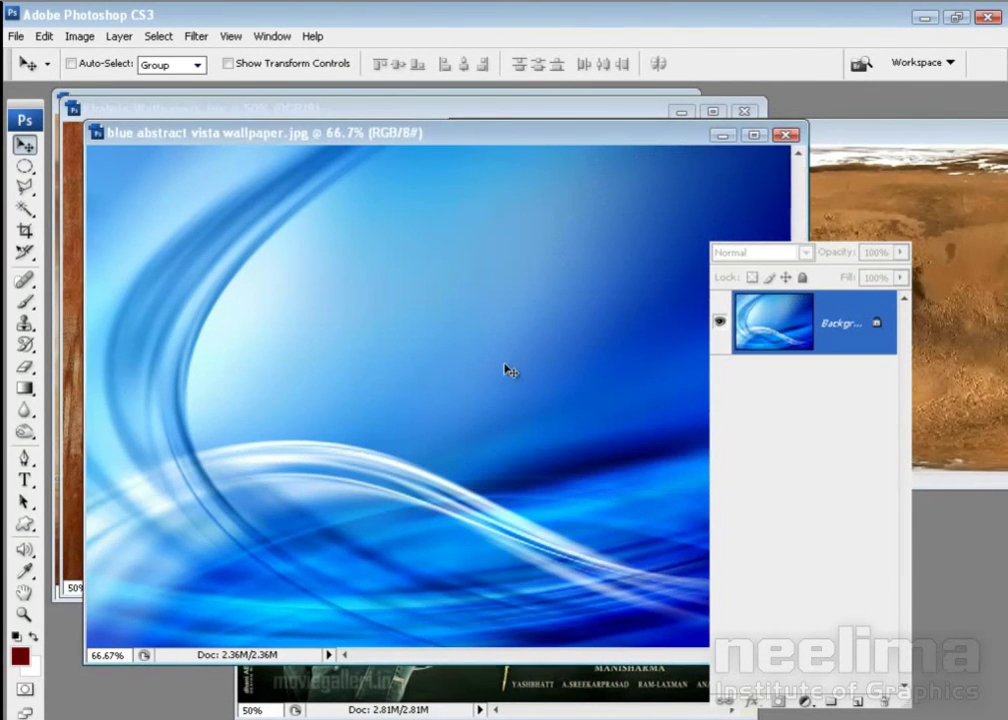
key(ctrl+u)
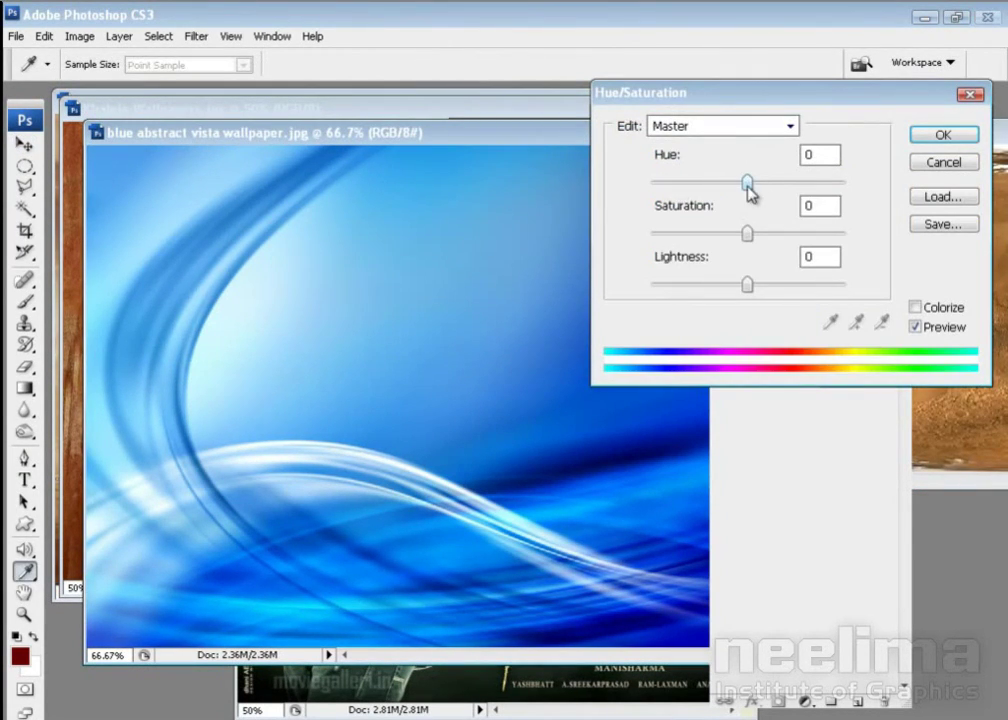
drag(747, 182, 839, 188)
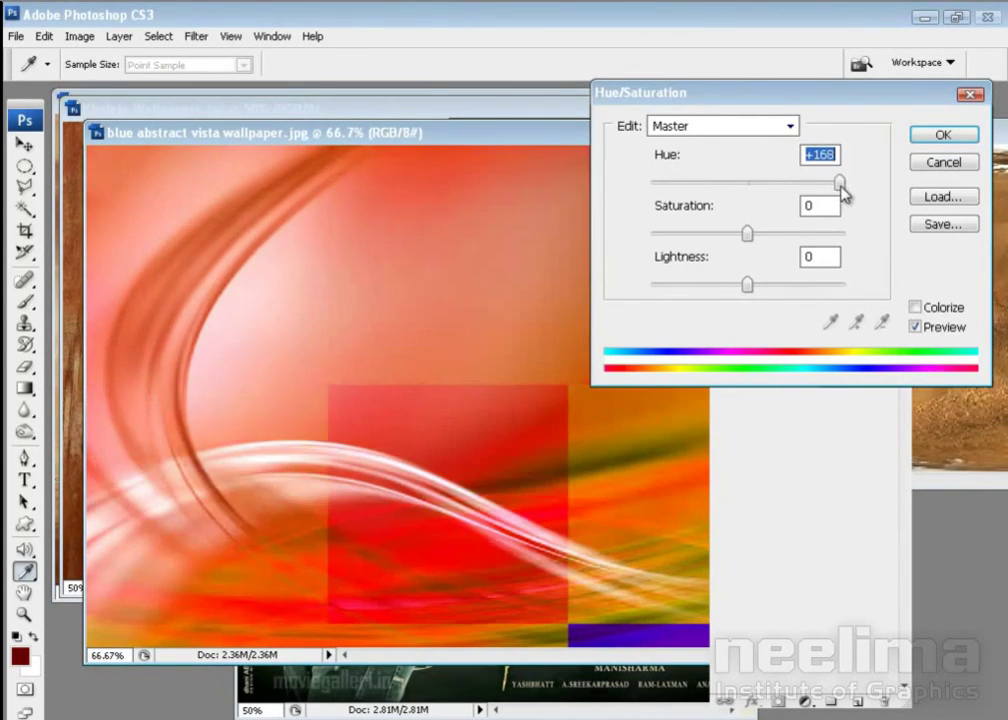
drag(840, 186, 845, 183)
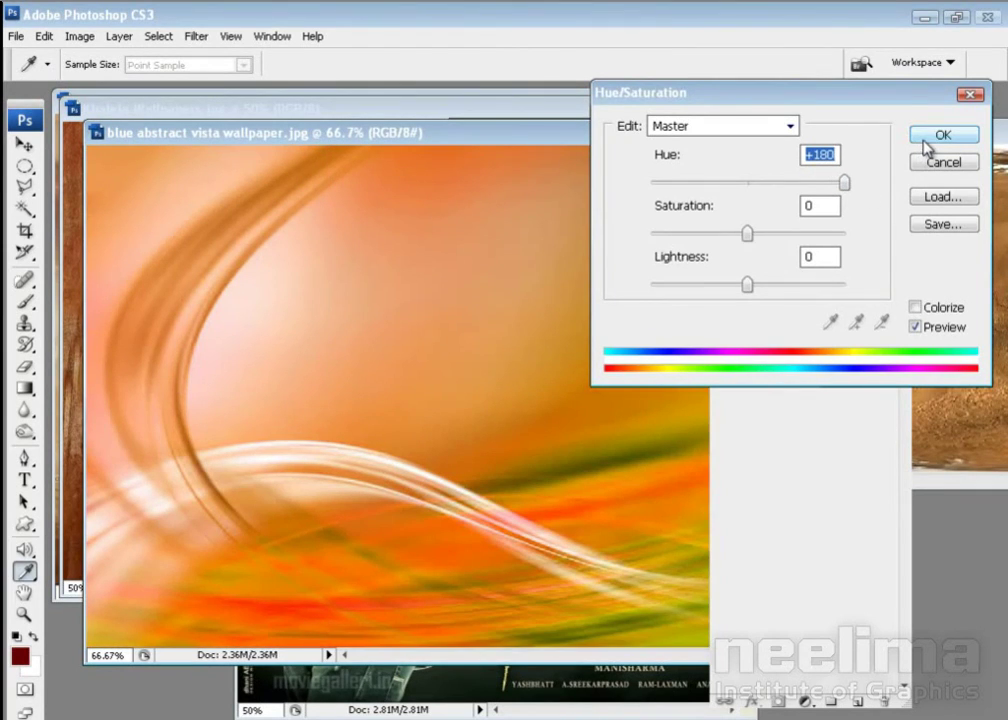
click(924, 140)
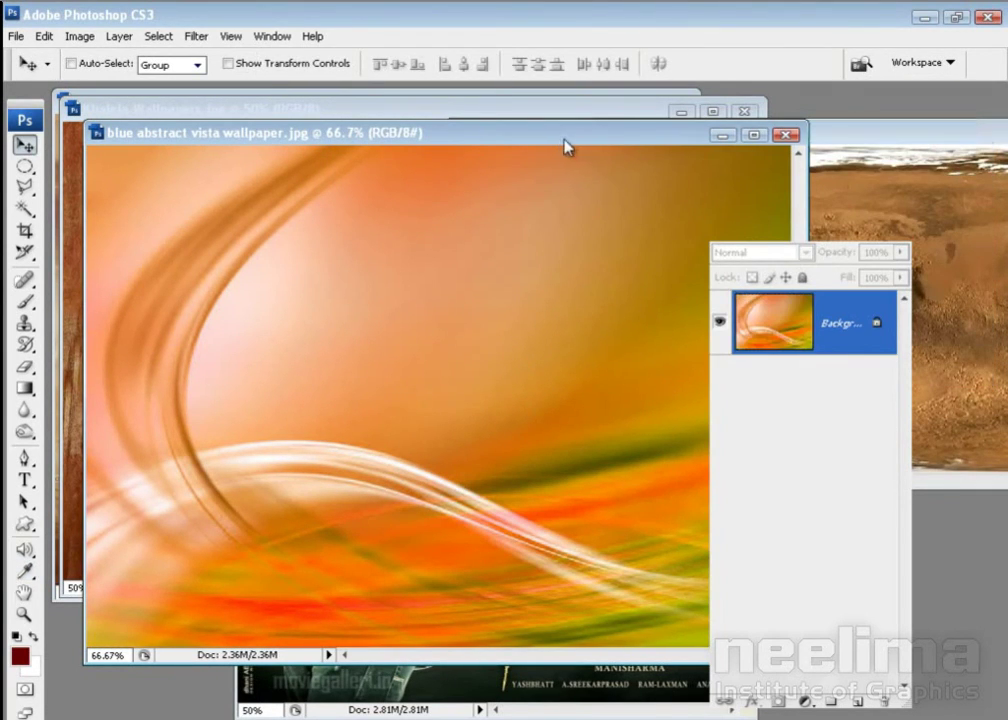
Colorize the wallpaper with Saturation 50 and a golden-tan hue around 31
drag(578, 141, 566, 150)
key(i)
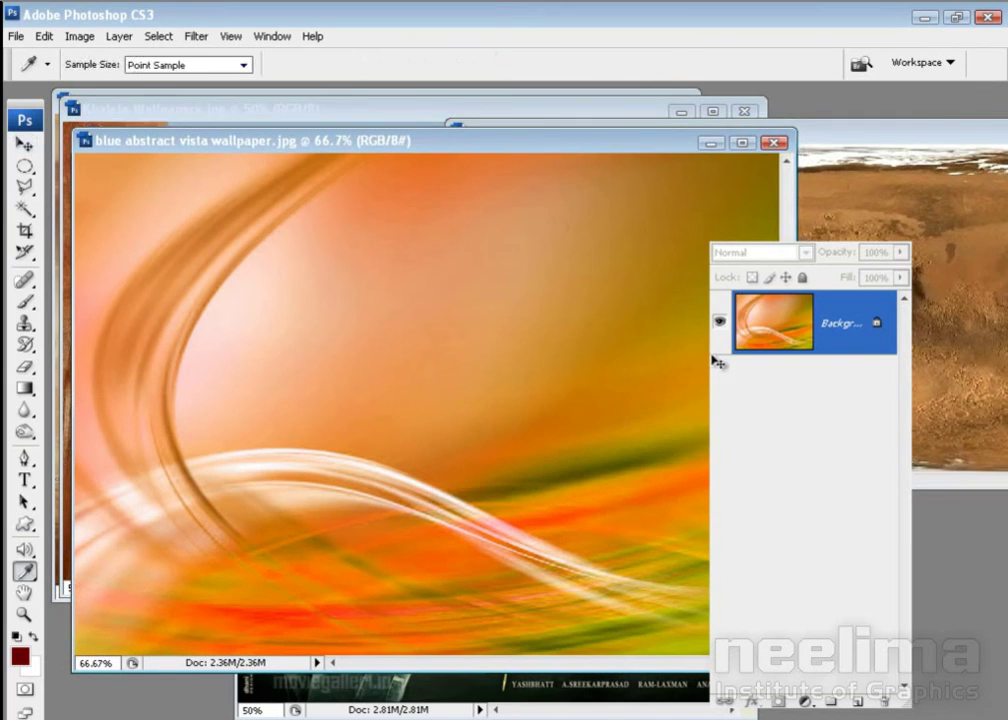
key(ctrl+u)
click(915, 307)
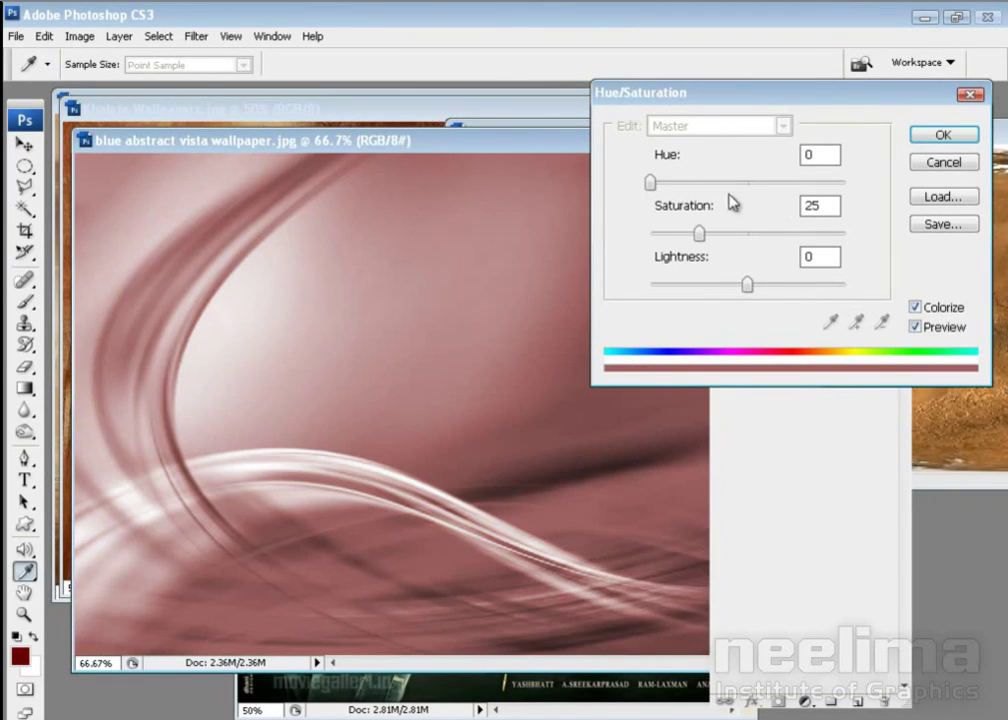
click(744, 234)
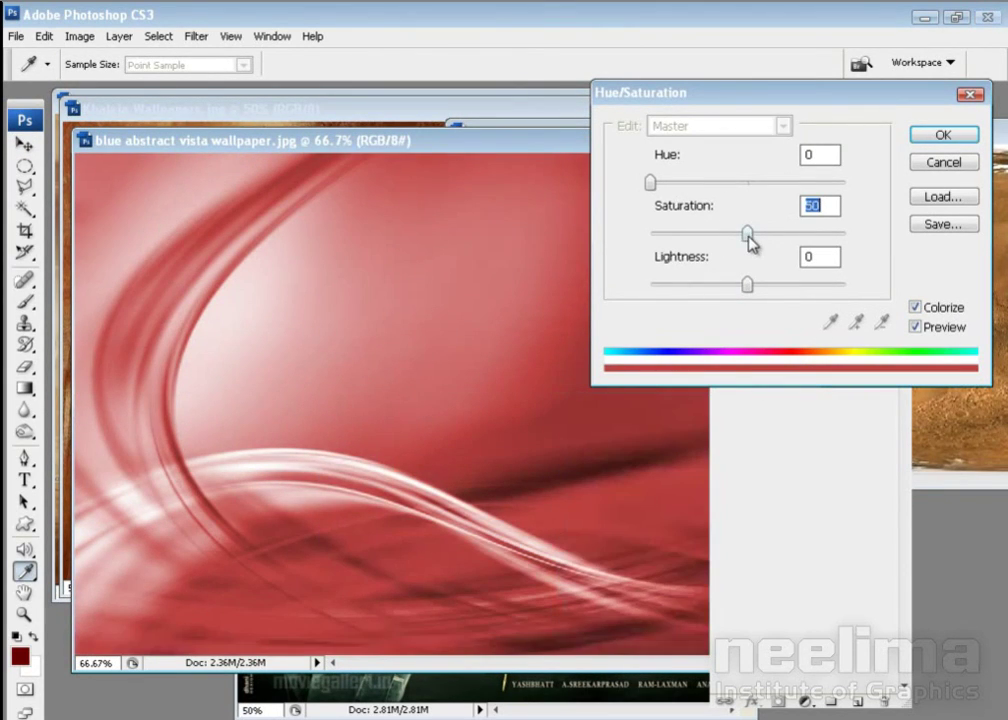
click(662, 183)
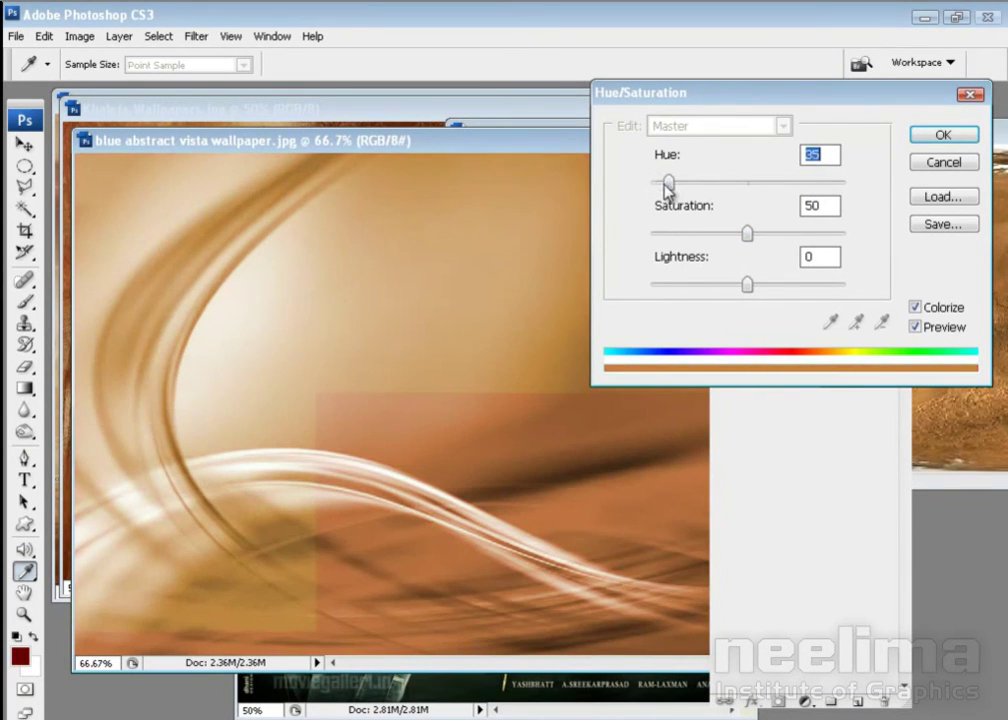
click(668, 190)
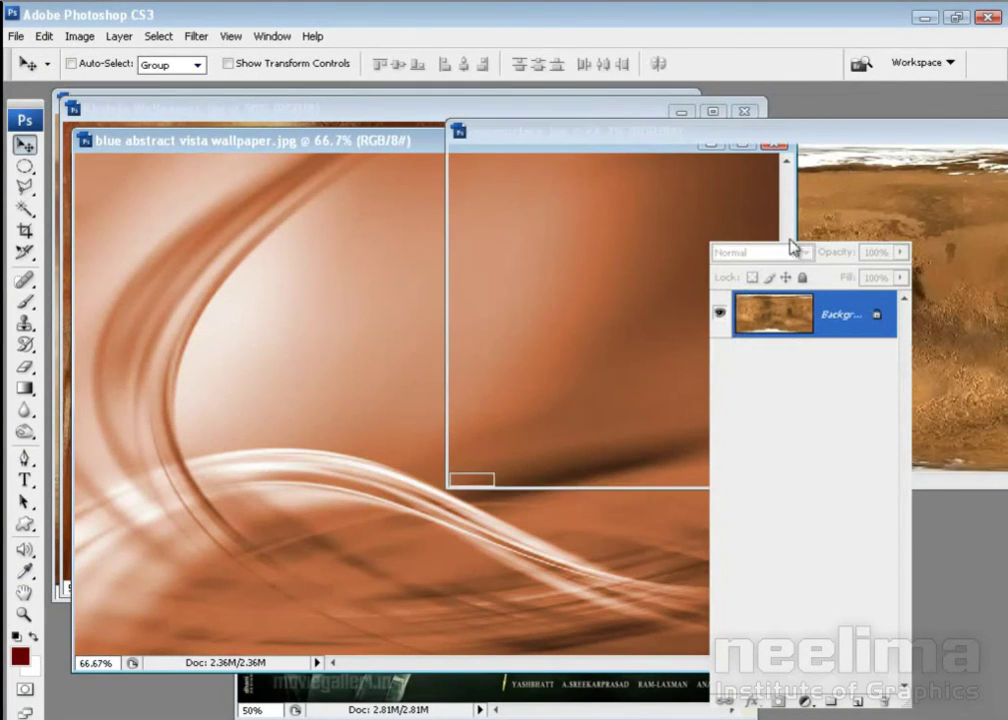
Drag the Mars surface image into the wallpaper and scale it past all canvas edges
drag(547, 275, 358, 402)
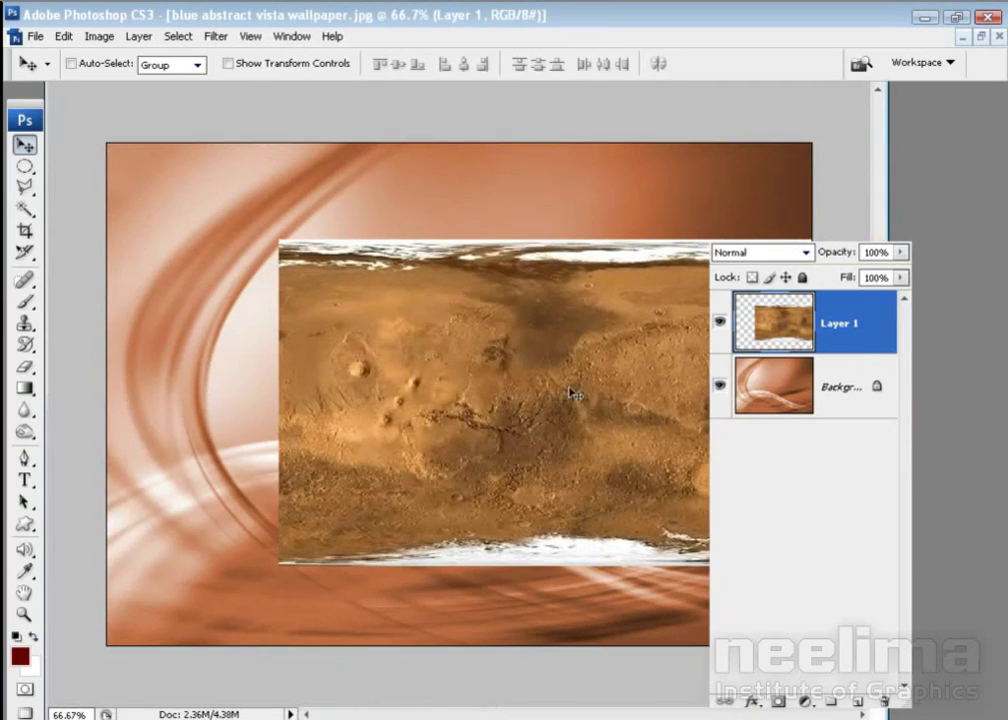
key(Tab)
key(ctrl+t)
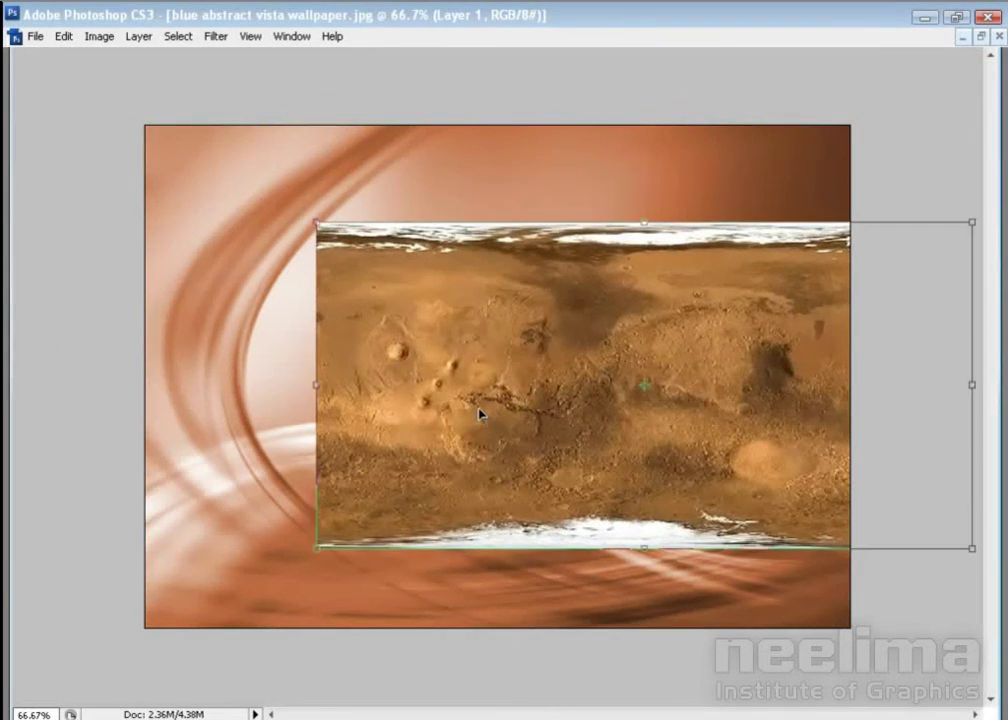
key(ctrl+minus)
drag(360, 261, 139, 149)
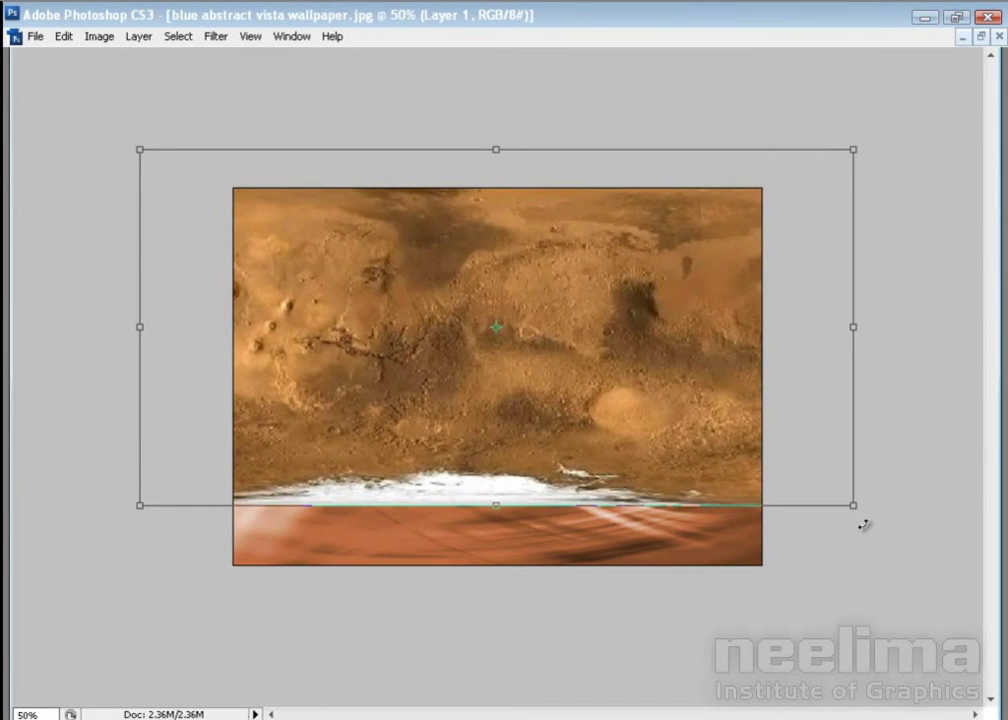
drag(863, 525, 975, 595)
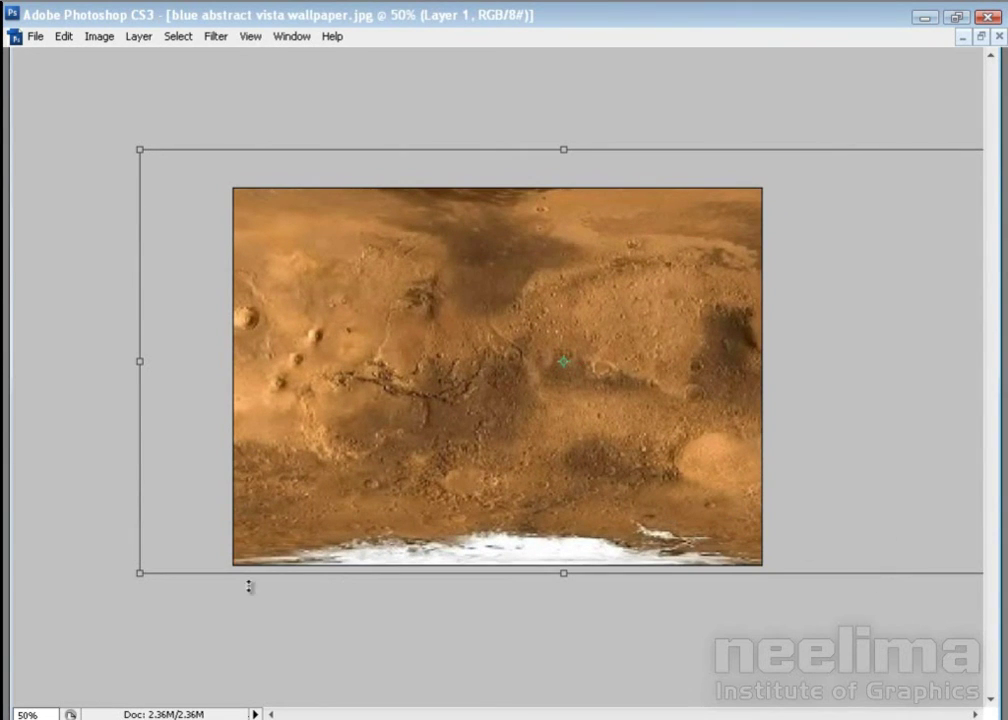
drag(139, 576, 17, 599)
double_click(499, 485)
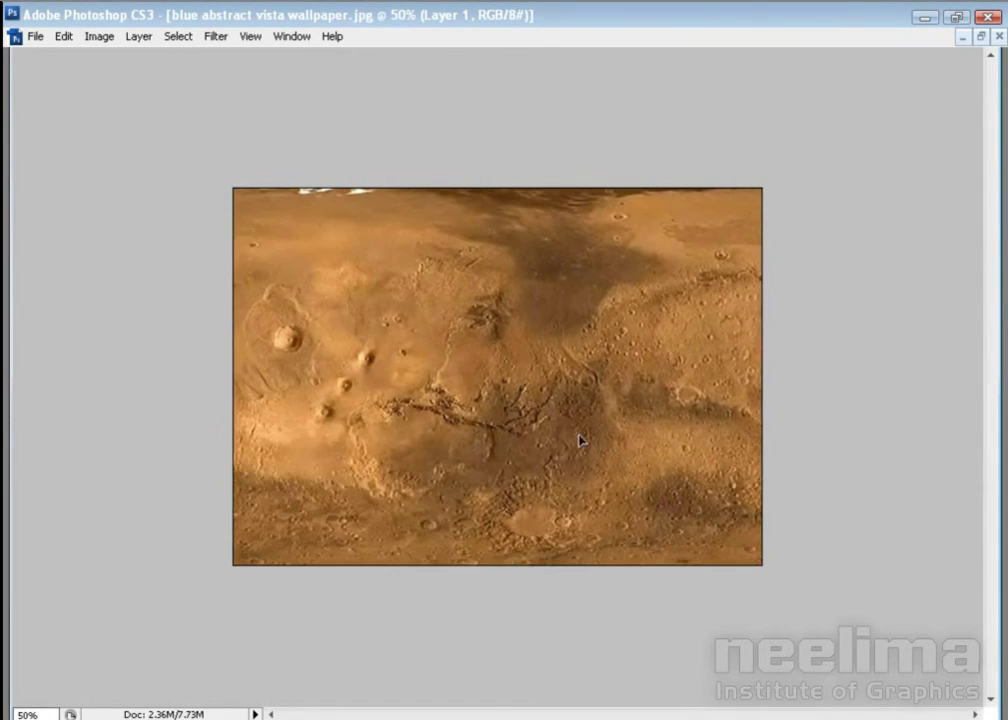
Slide the Mars texture left to reposition it across the canvas
drag(638, 440, 223, 441)
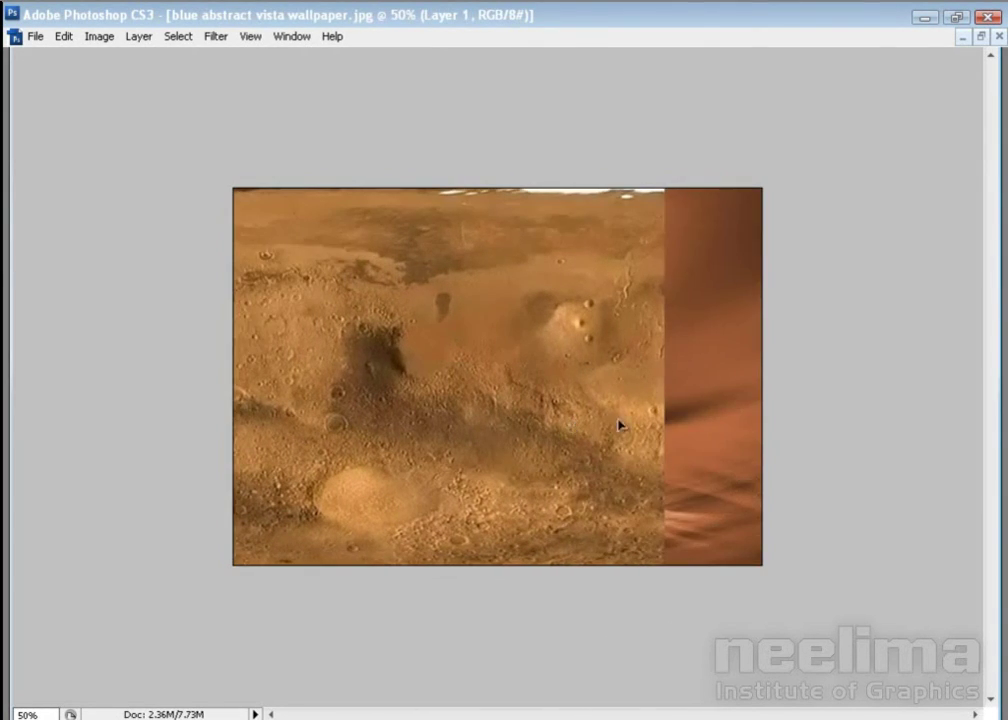
drag(684, 424, 700, 427)
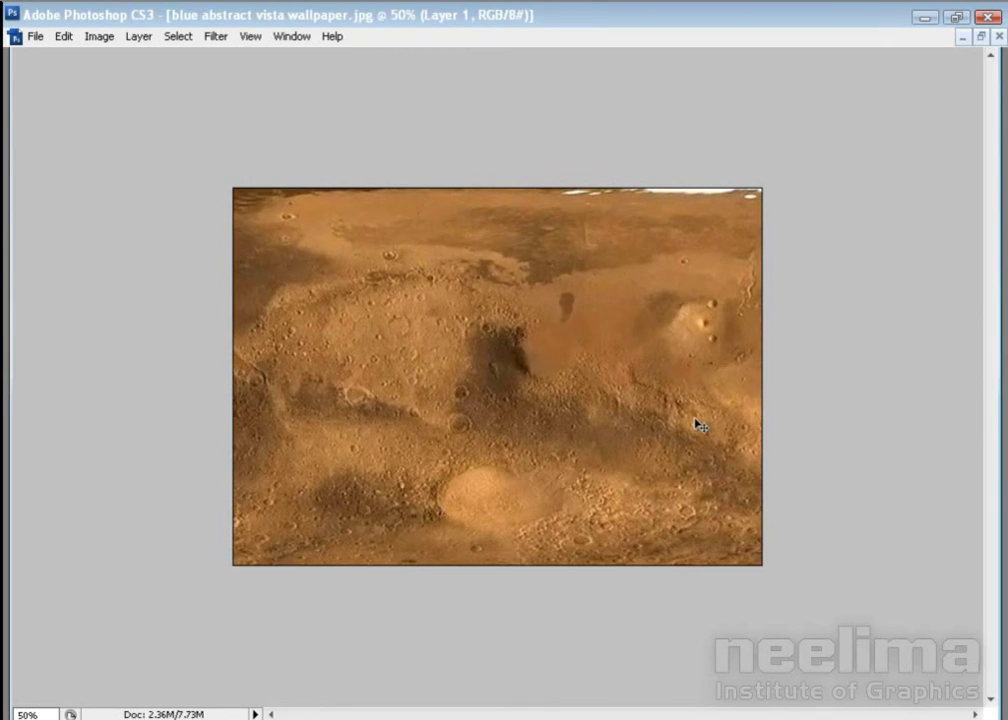
key(F7)
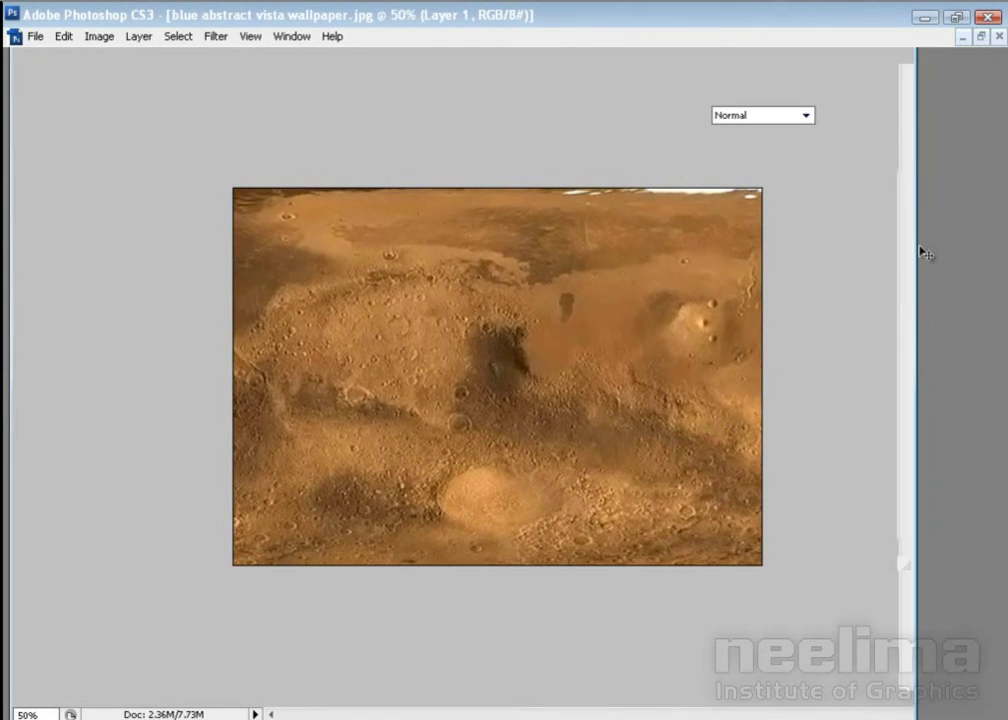
Try Darken and Multiply, then set the Mars layer's blend mode to Soft Light
click(772, 116)
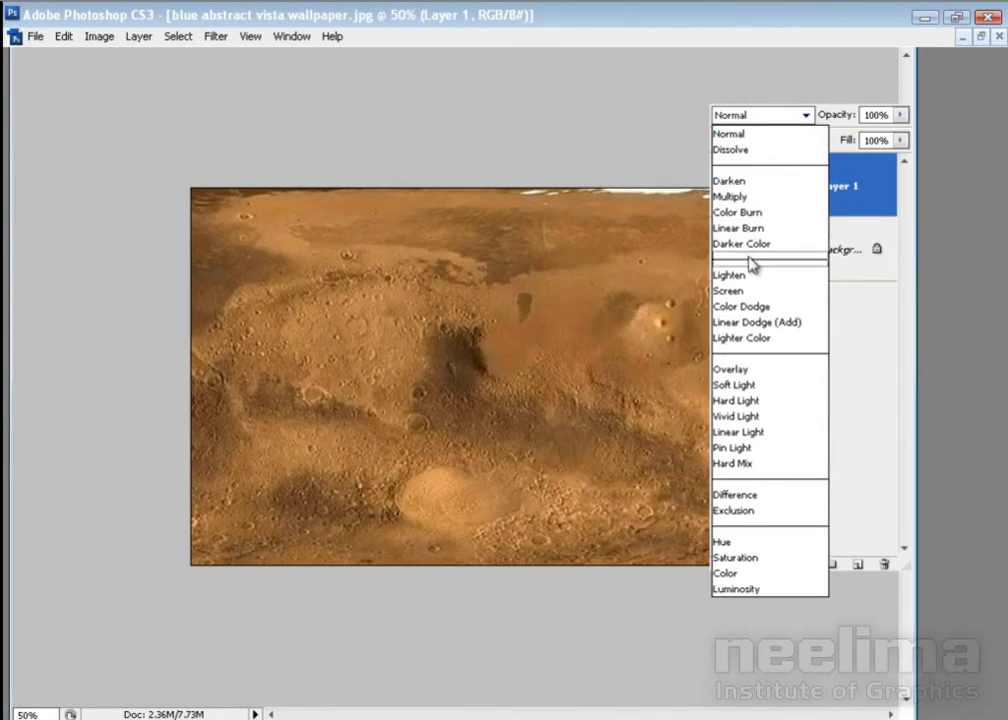
click(733, 182)
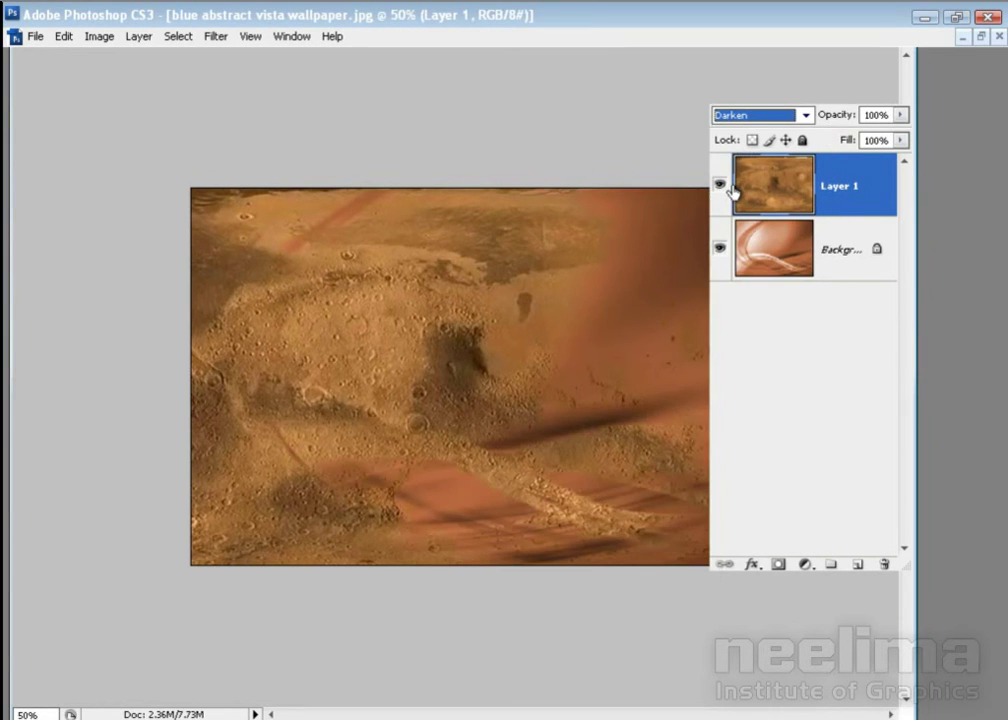
click(758, 115)
click(743, 196)
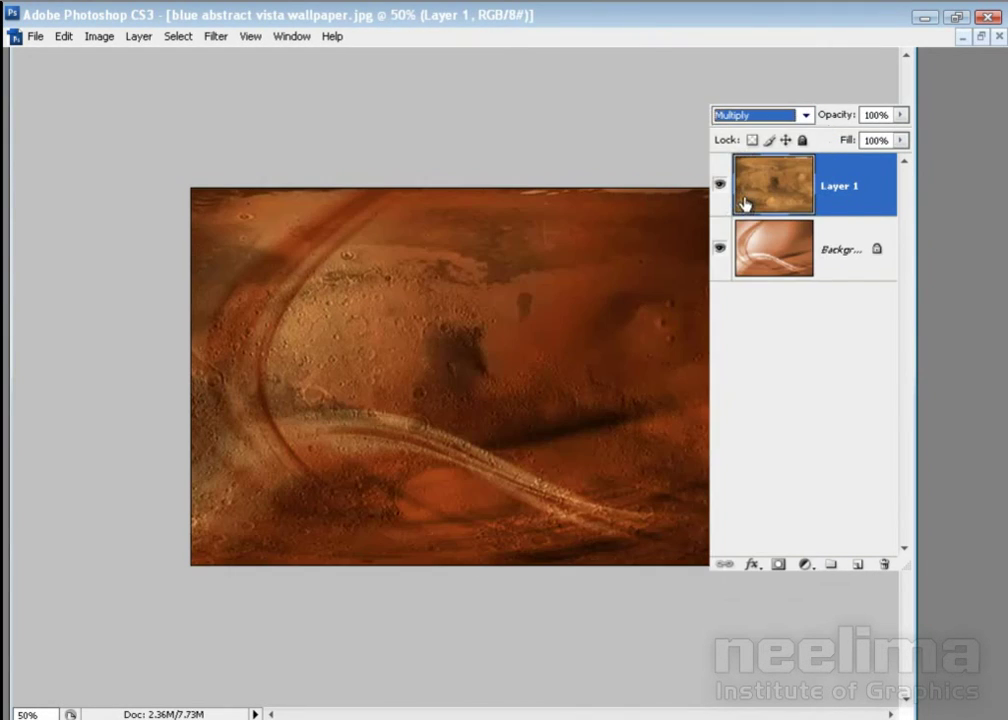
click(758, 115)
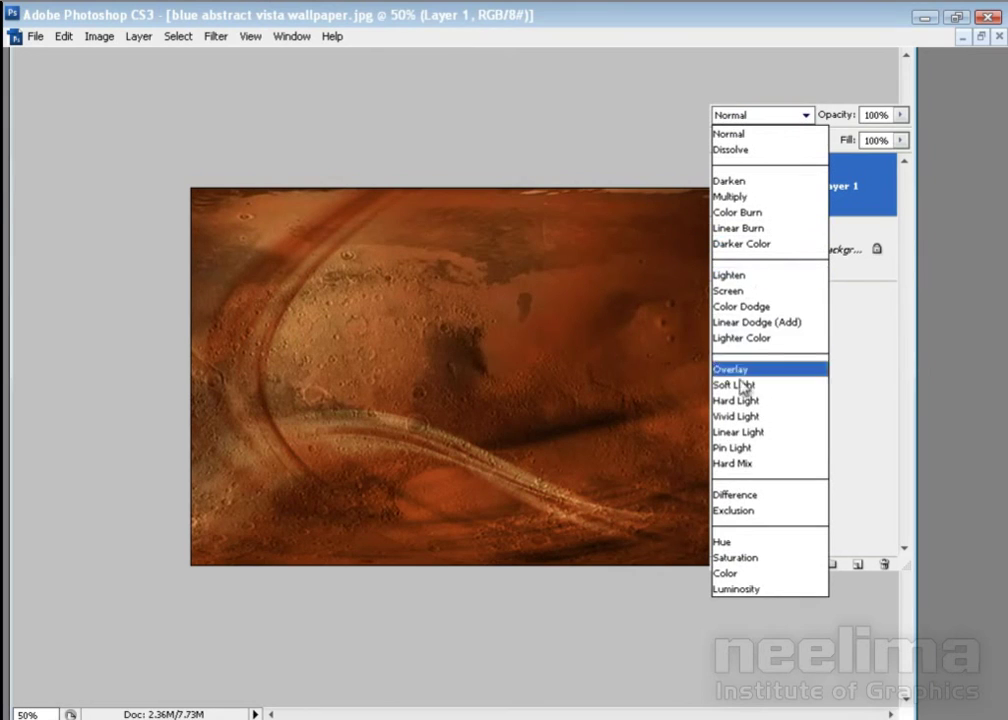
click(735, 385)
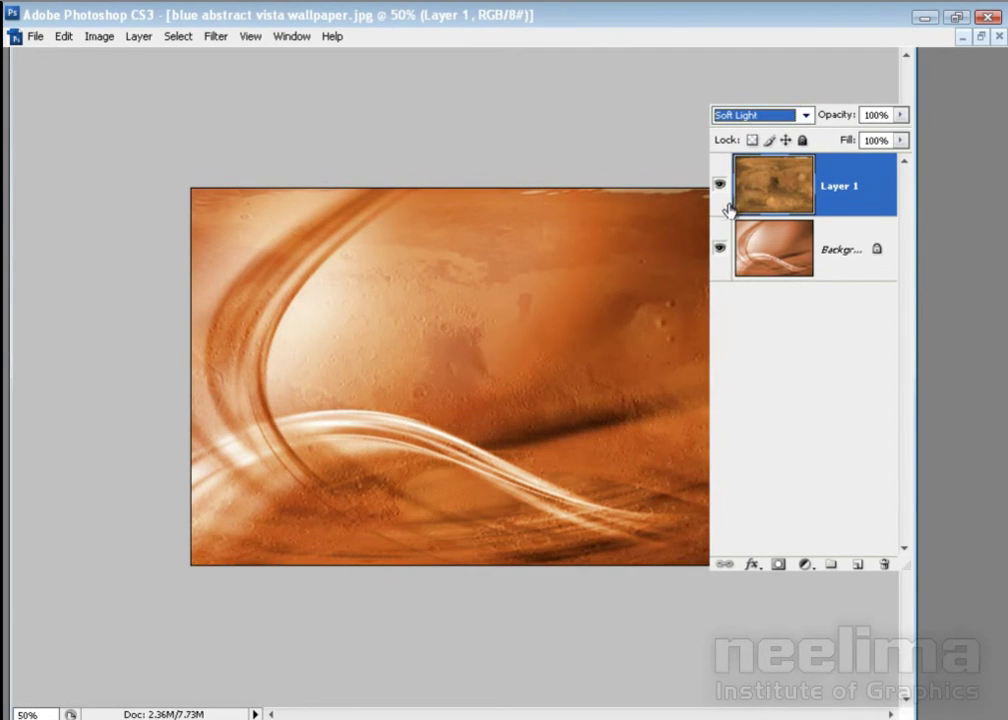
Duplicate the Mars layer and set the copy's opacity to 43%
key(ctrl+j)
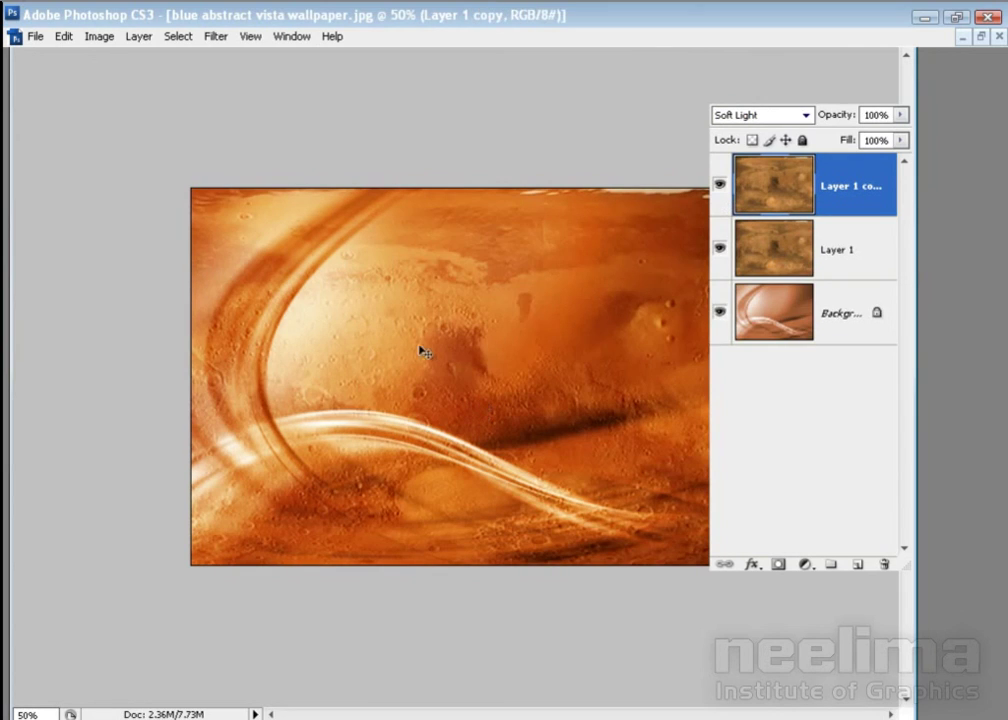
click(900, 114)
drag(898, 133, 846, 137)
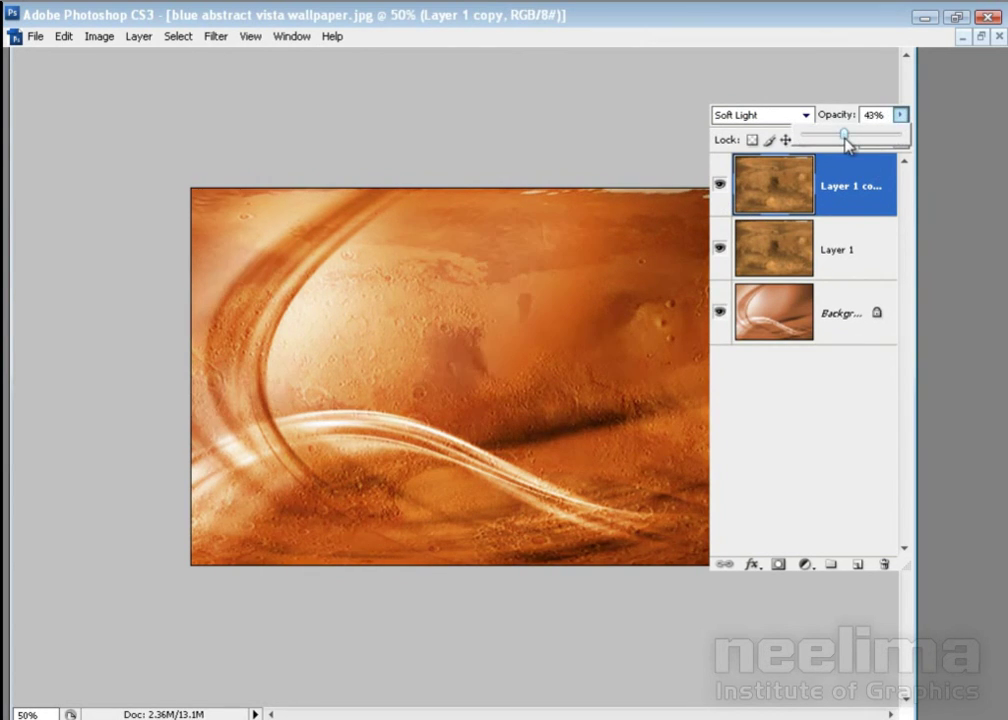
click(504, 404)
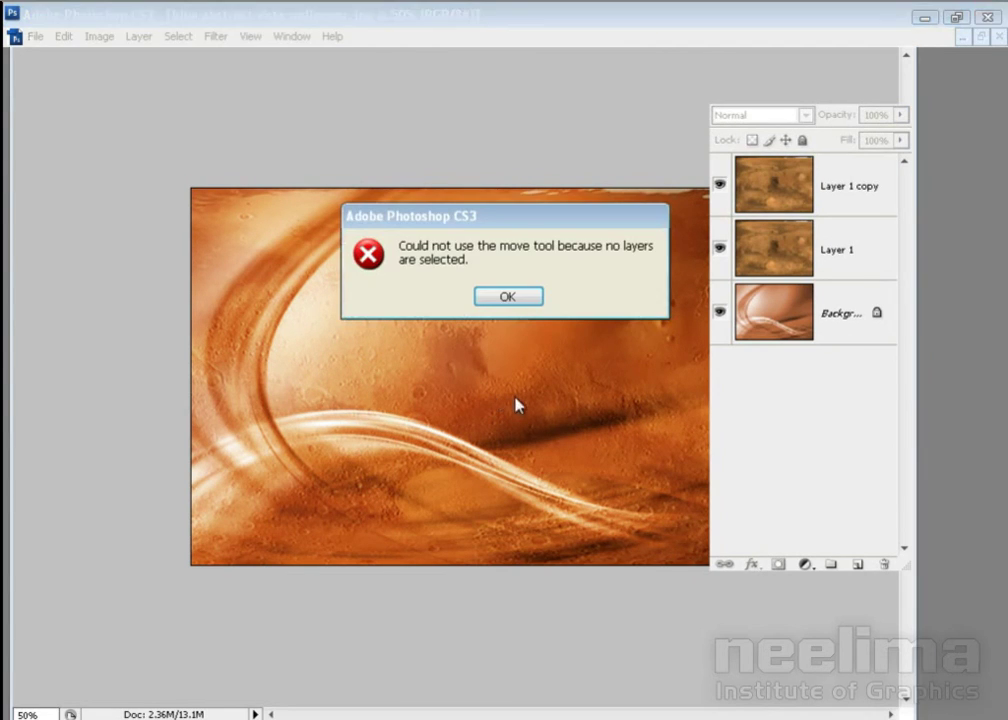
click(505, 297)
key(f)
key(f)
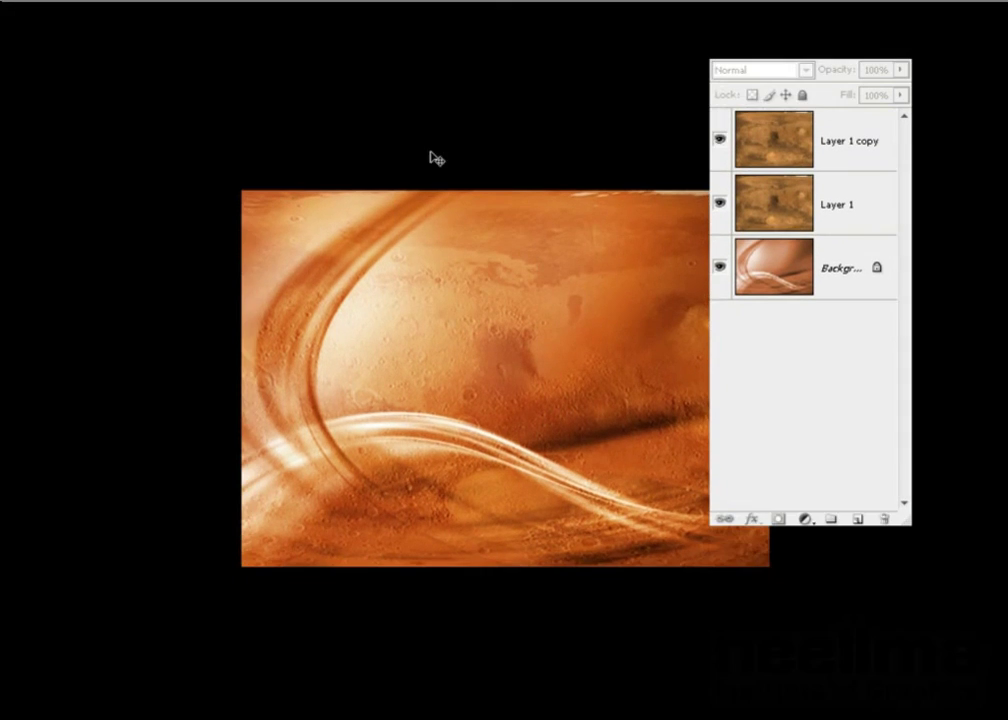
key(f)
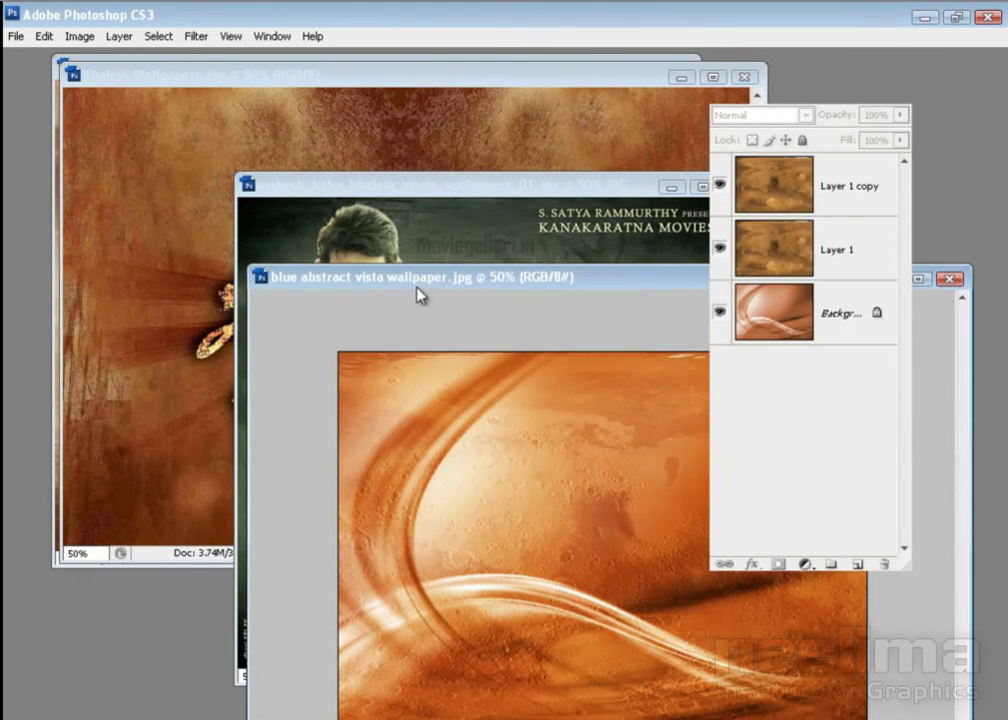
Load Path 1 as a selection and drag the actor into the wallpaper document
click(305, 185)
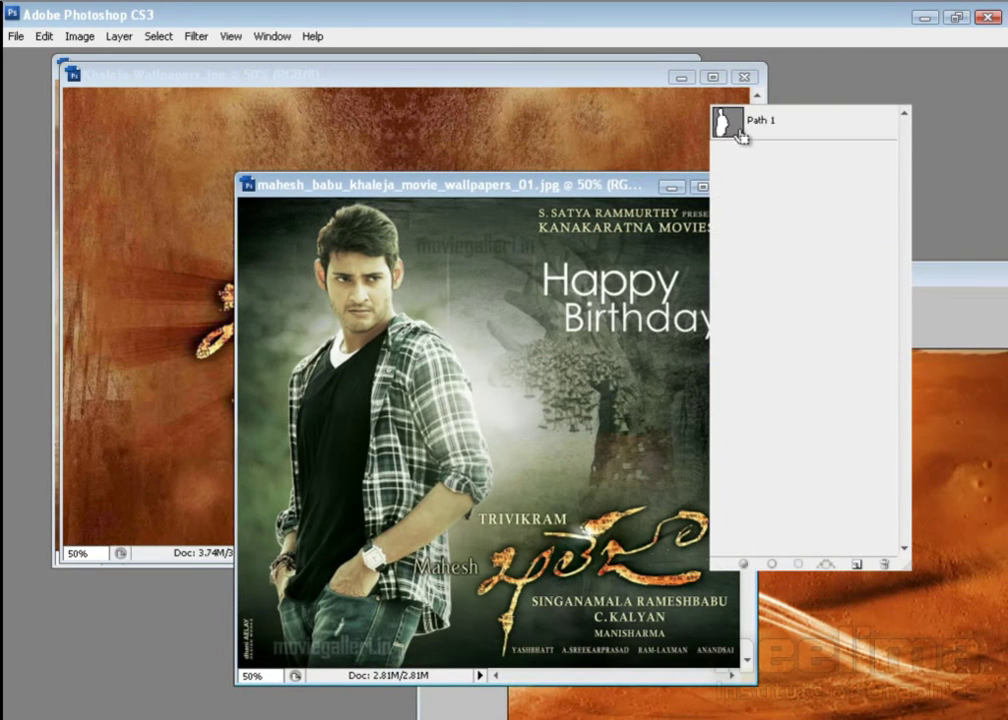
ctrl+click(727, 121)
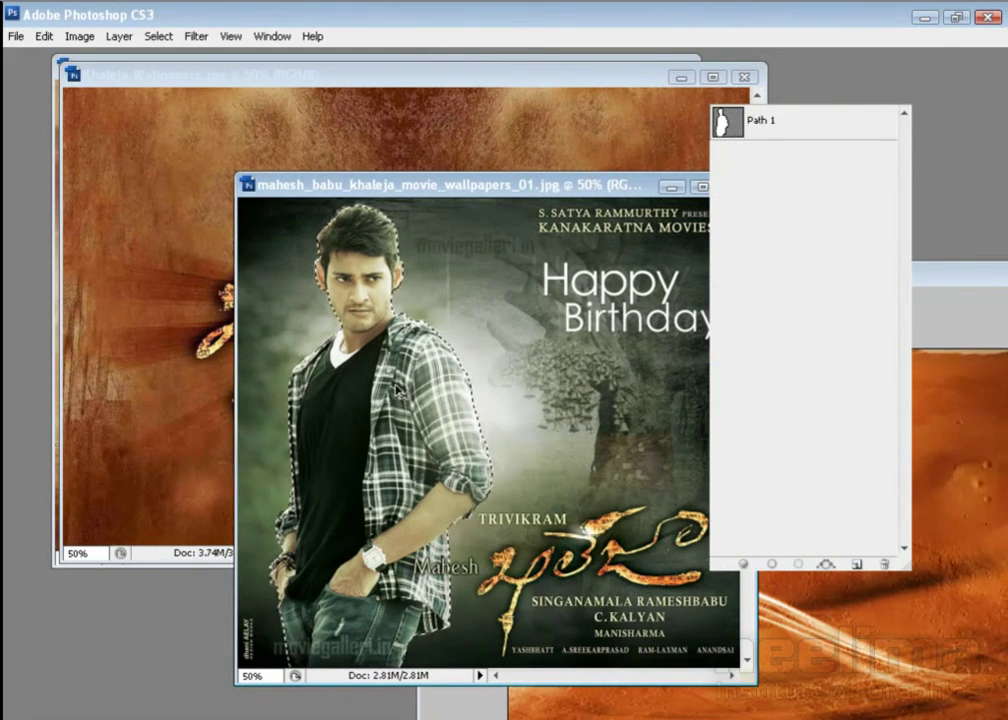
mouse_move(450, 452)
mouse_down()
mouse_move(849, 682)
mouse_move(837, 673)
mouse_up()
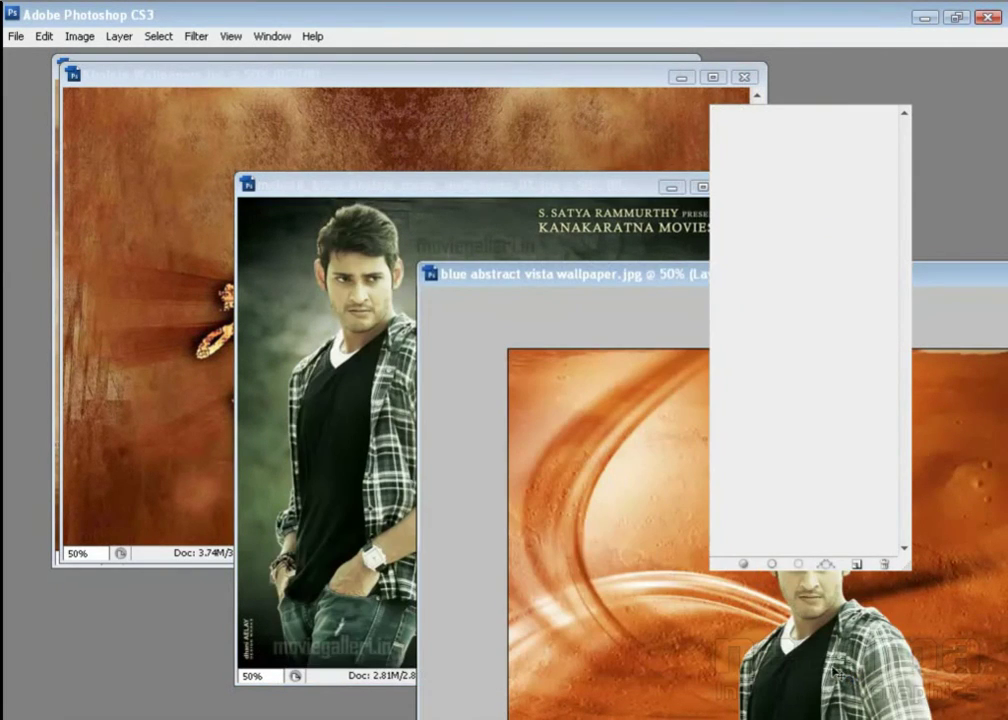
Close the actor poster without saving and bring Khaleja-Wallpapers.jpg forward
click(250, 187)
click(250, 187)
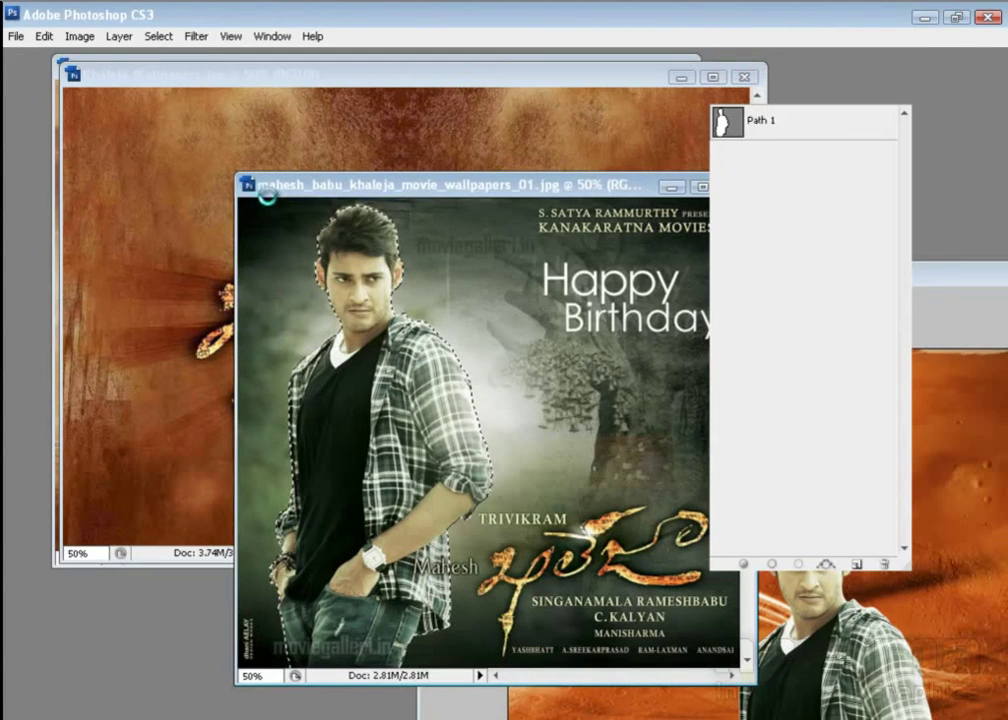
click(518, 312)
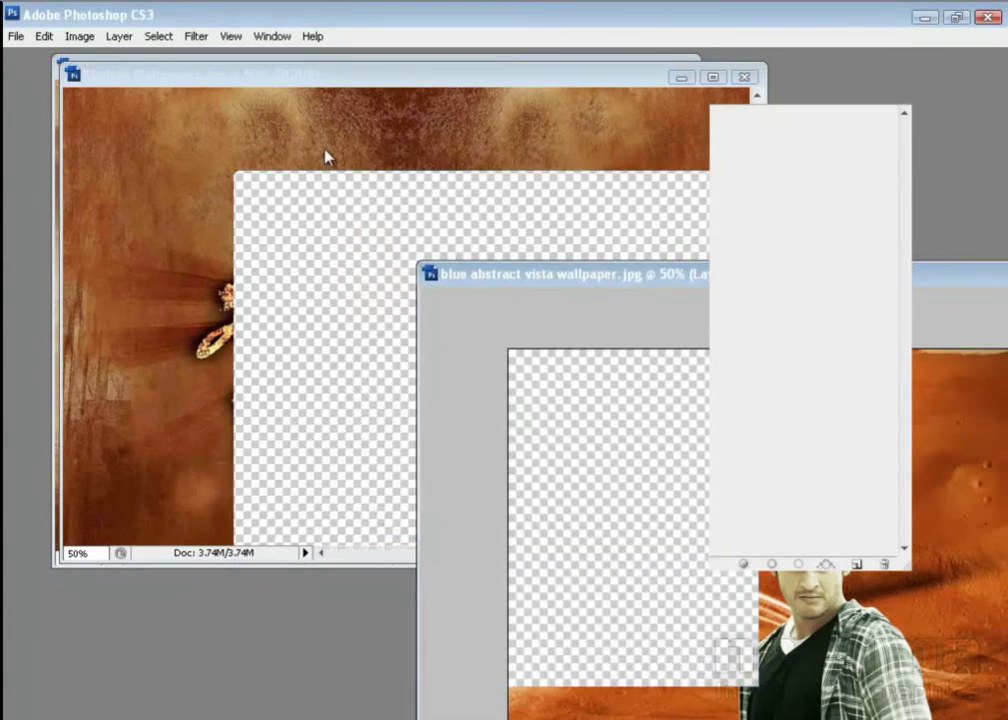
click(472, 229)
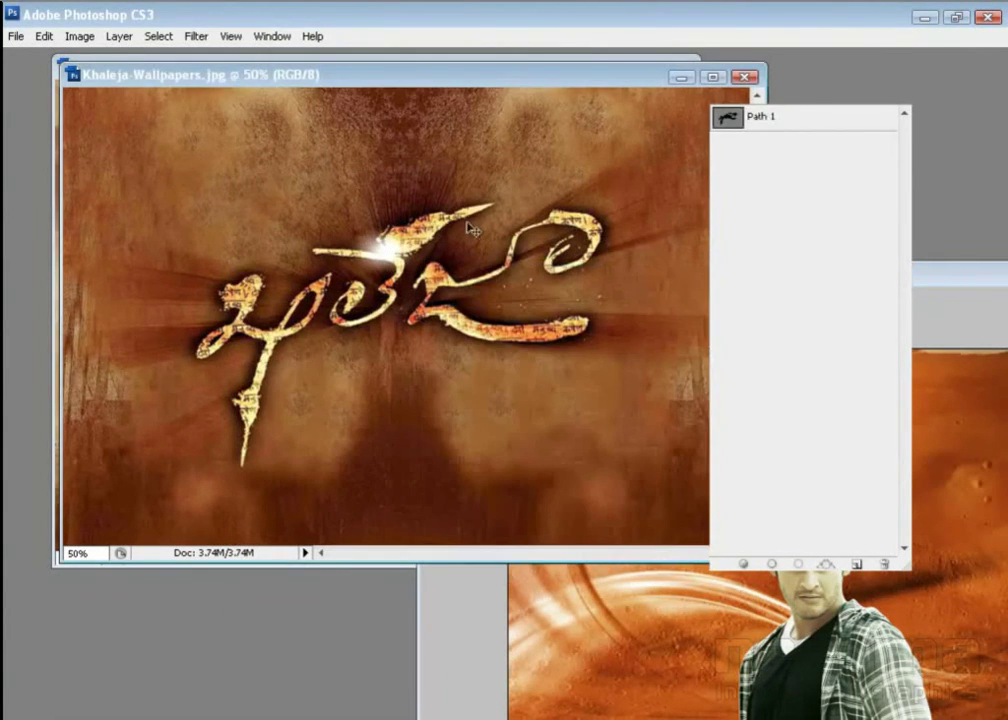
Fit Khaleja-Wallpapers.jpg in view and drag its title lettering into the desert poster
click(795, 117)
drag(335, 216, 398, 292)
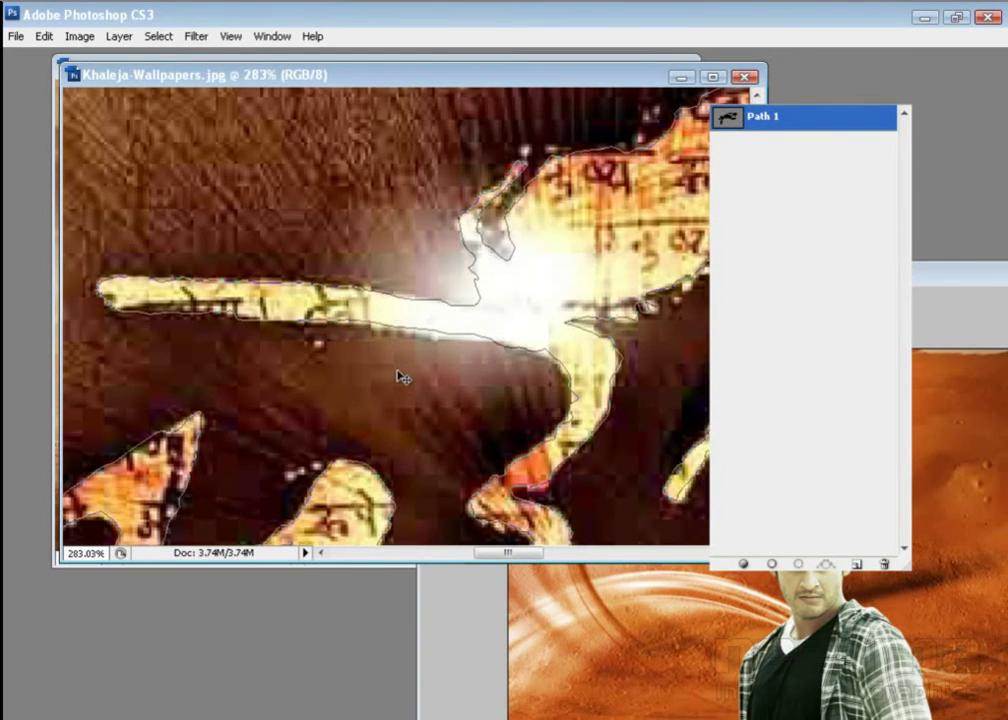
key(ctrl+0)
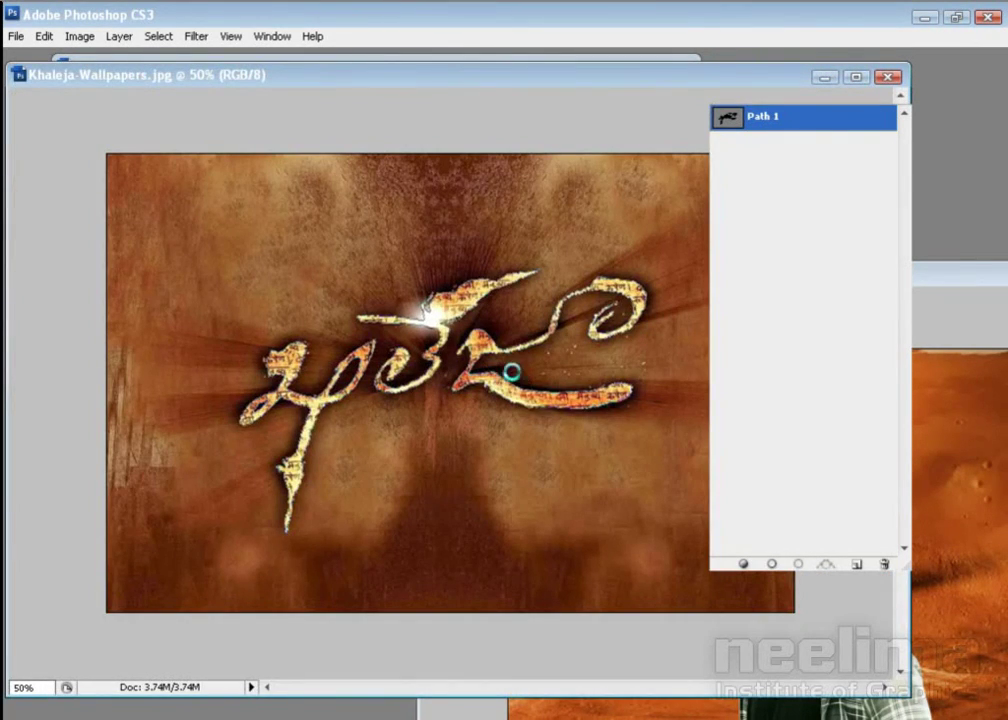
drag(511, 372, 942, 632)
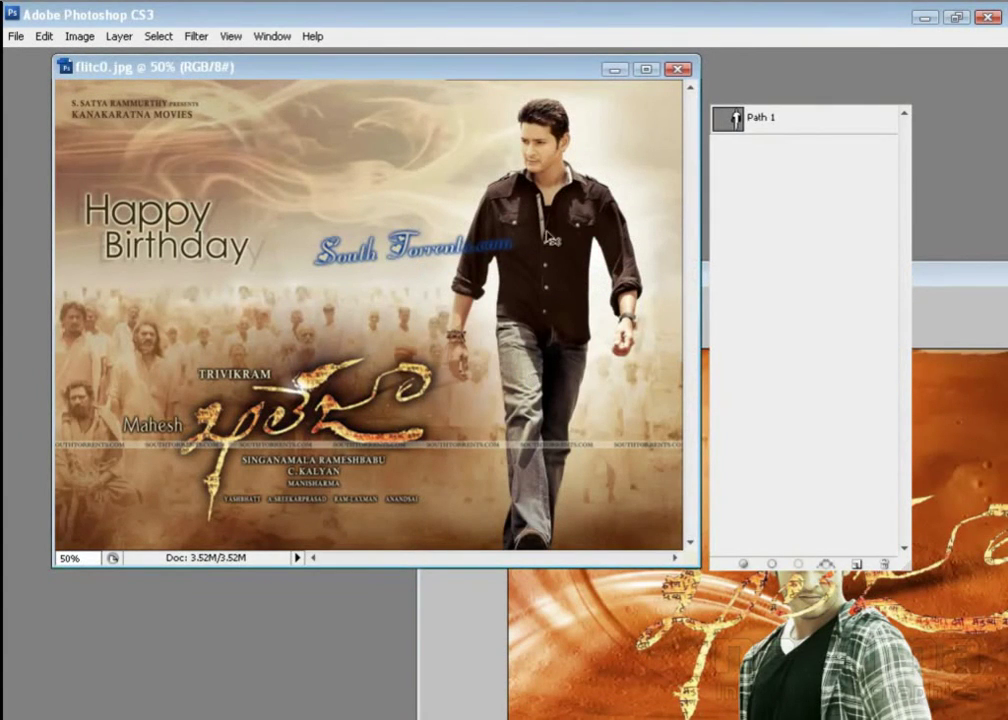
Drag flitc0's walking man into the composite, close that poster, and nudge him up-right
mouse_move(545, 288)
mouse_down()
mouse_move(706, 600)
mouse_move(692, 582)
mouse_up()
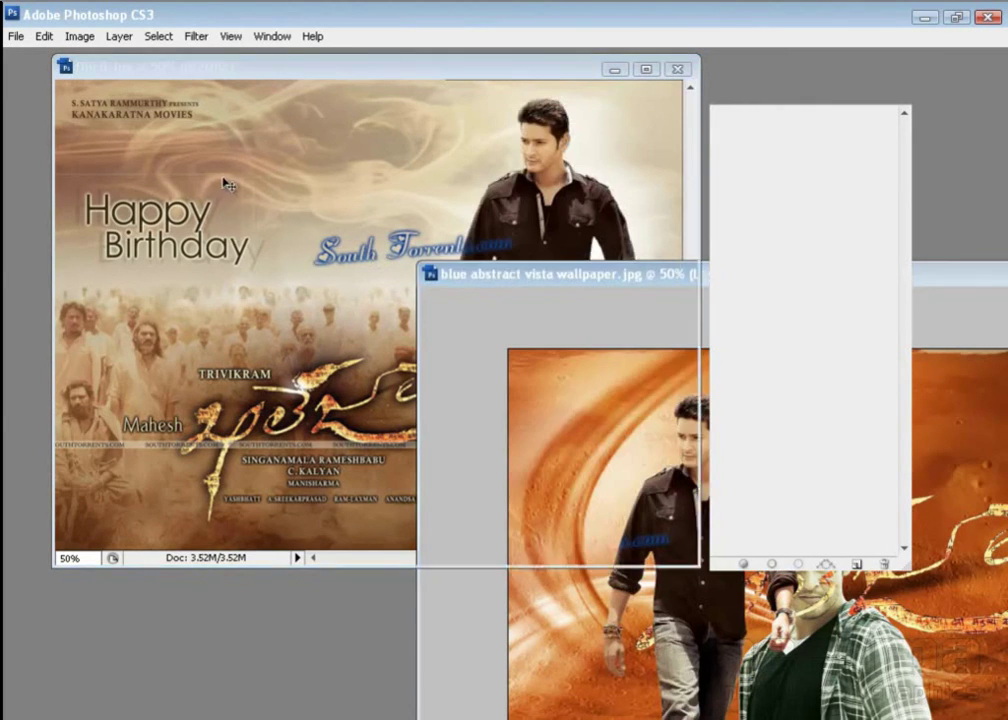
click(678, 69)
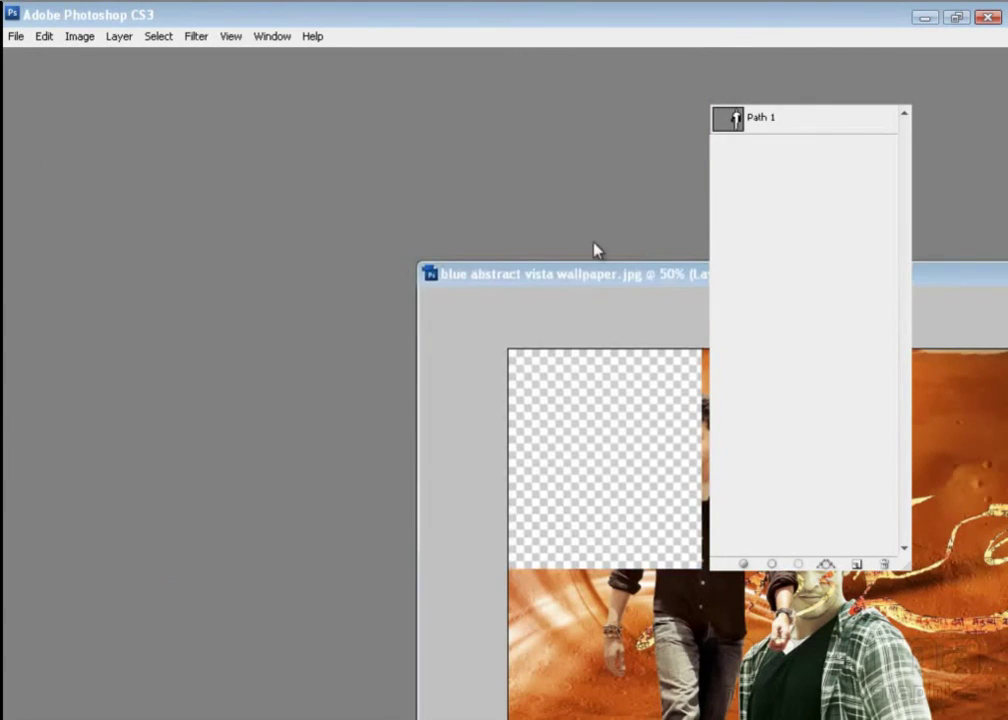
drag(578, 277, 296, 136)
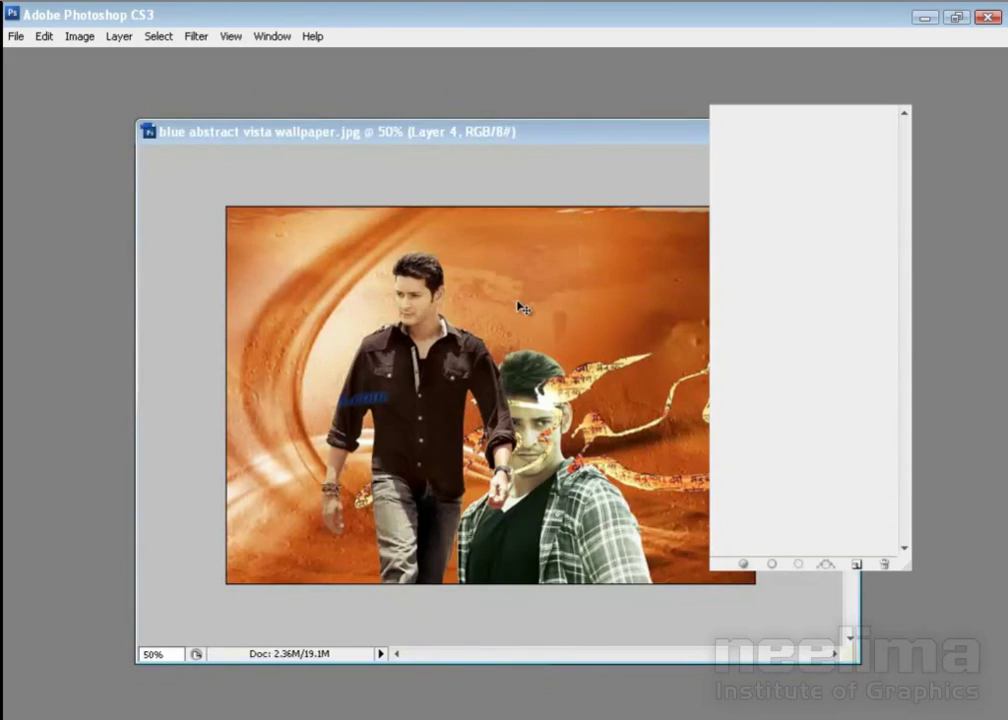
key(f)
mouse_move(380, 400)
mouse_down()
mouse_move(412, 355)
mouse_move(418, 366)
mouse_up()
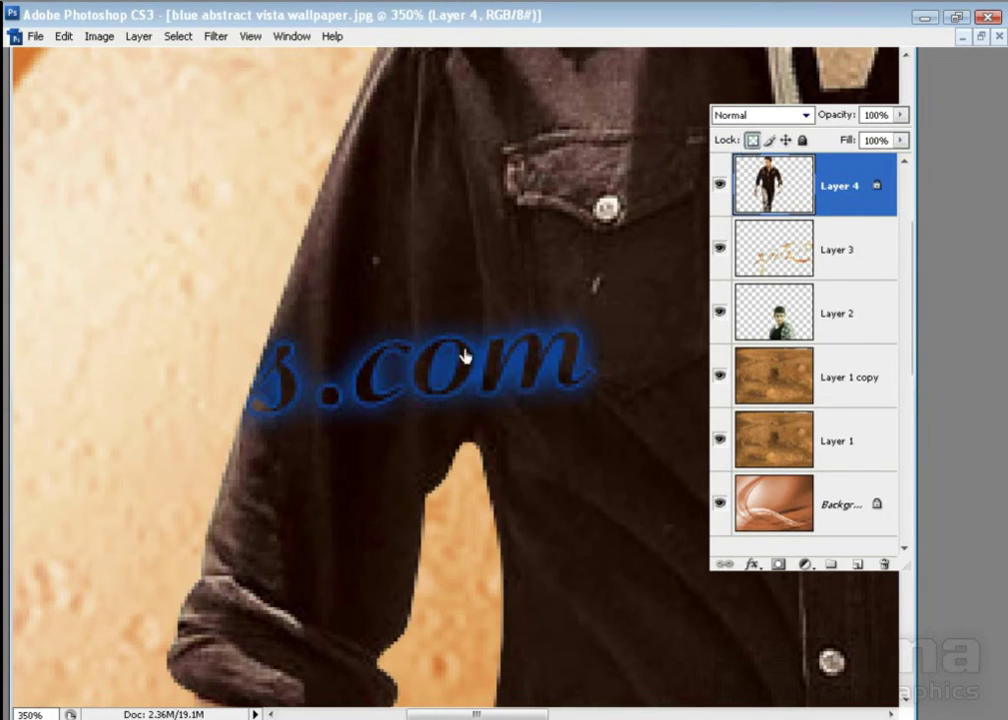
With a smaller brush, clone-stamp the blue .com text and streak off the walking man's shirt
drag(418, 335, 437, 322)
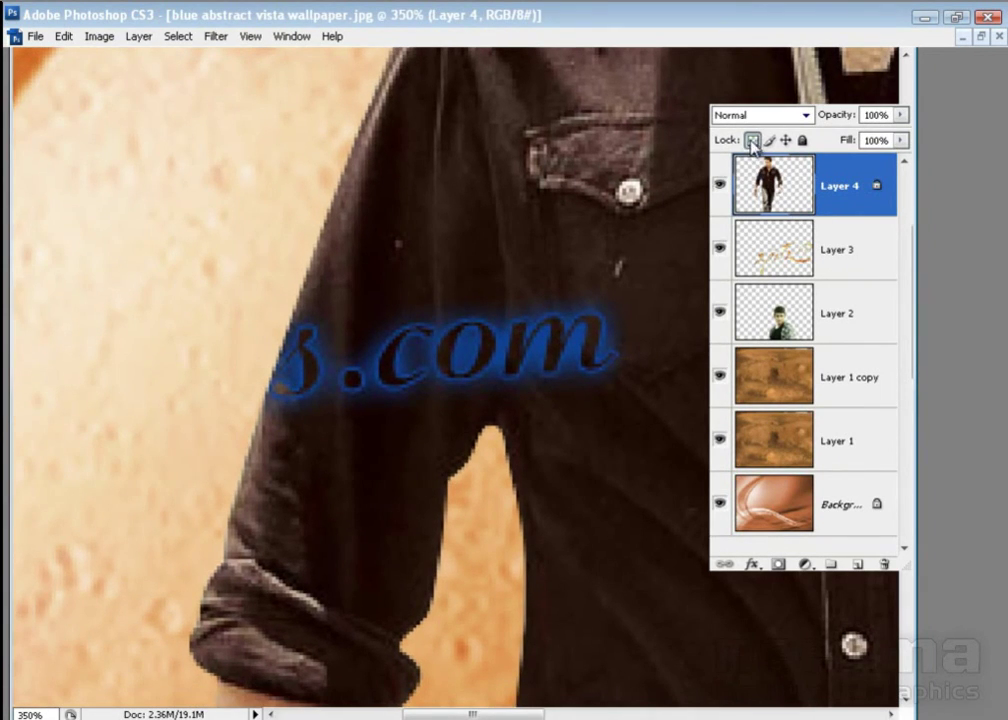
key(bracketleft)
key(bracketleft)
key(bracketleft)
key(bracketleft)
key(bracketleft)
key(bracketleft)
drag(390, 246, 360, 286)
mouse_move(292, 331)
mouse_down()
mouse_move(307, 318)
mouse_move(272, 414)
mouse_move(310, 360)
mouse_move(329, 449)
mouse_up()
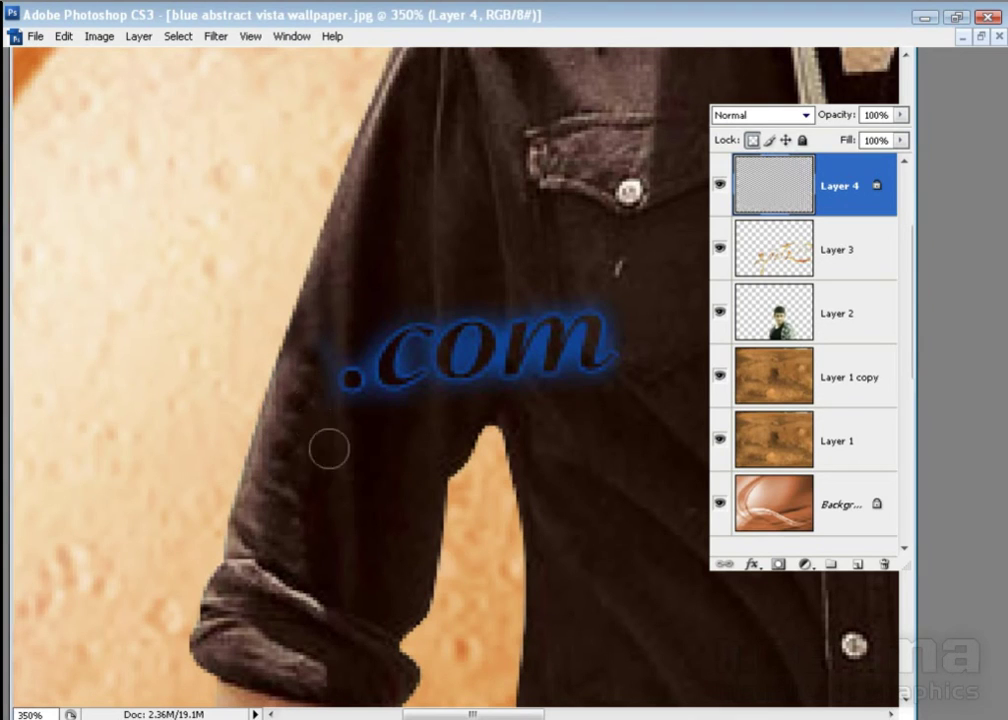
drag(344, 372, 349, 391)
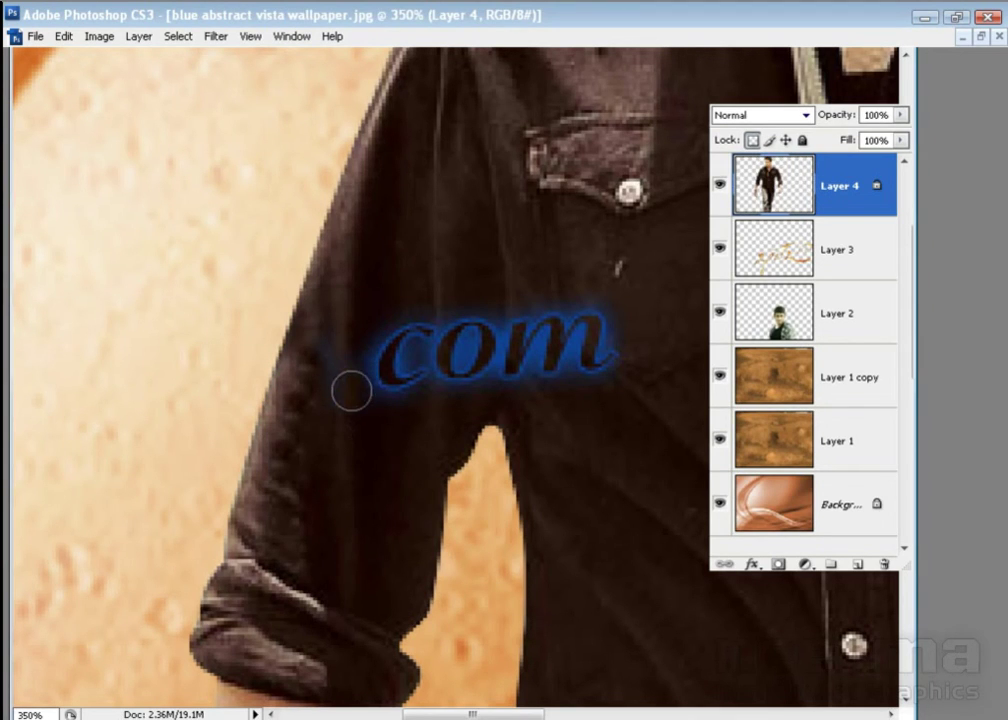
drag(440, 378, 392, 365)
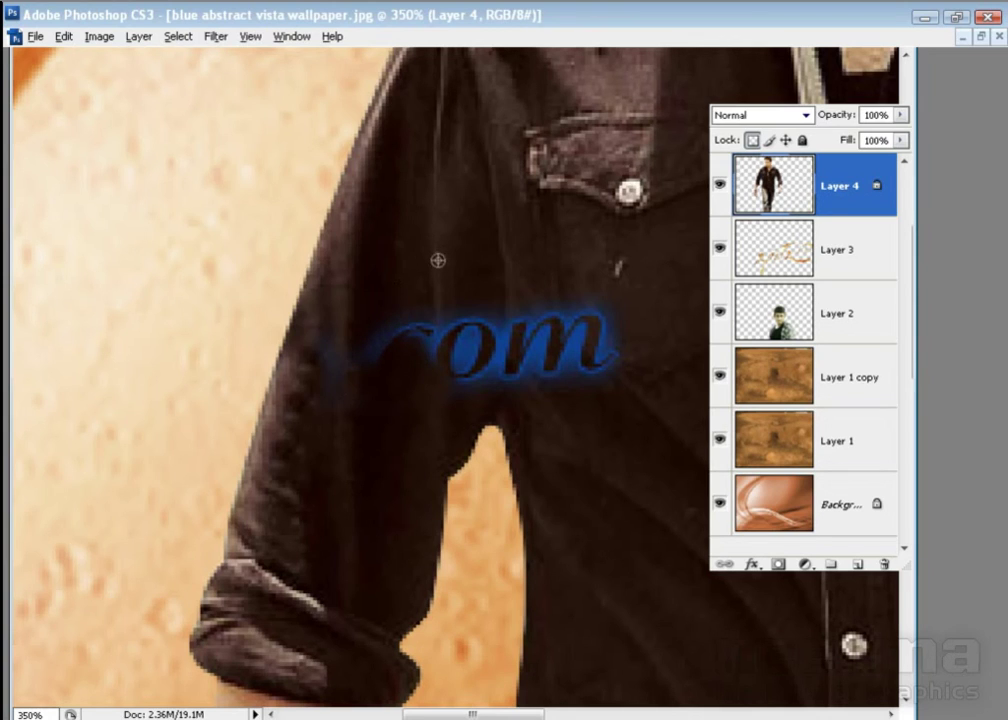
drag(435, 340, 322, 362)
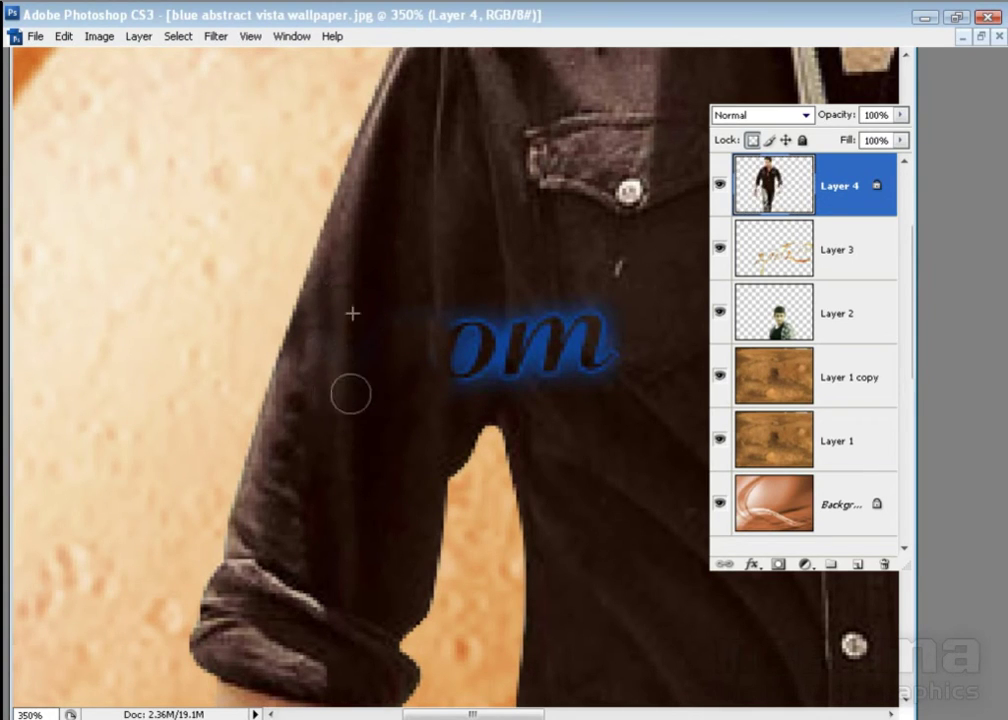
mouse_move(452, 330)
mouse_down()
mouse_move(468, 315)
mouse_move(434, 315)
mouse_move(598, 328)
mouse_move(468, 340)
mouse_move(592, 349)
mouse_move(585, 274)
mouse_up()
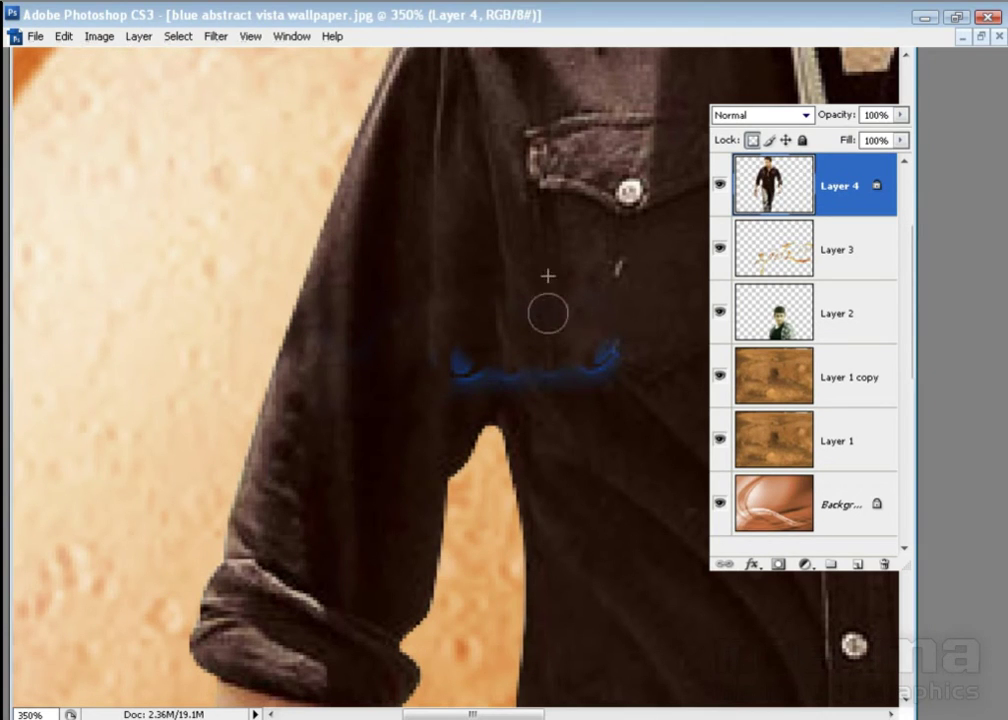
mouse_move(600, 340)
mouse_down()
mouse_move(614, 358)
mouse_move(603, 351)
mouse_move(571, 371)
mouse_up()
drag(616, 407, 605, 351)
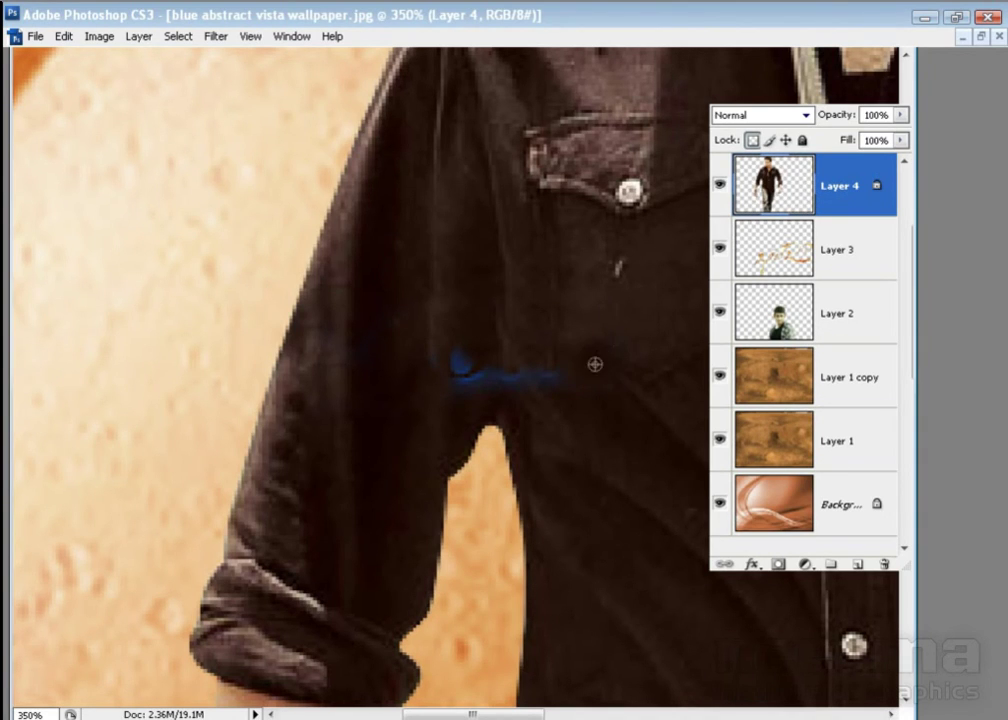
mouse_move(616, 350)
mouse_down()
mouse_move(592, 378)
mouse_move(500, 372)
mouse_move(479, 382)
mouse_move(457, 343)
mouse_move(464, 385)
mouse_move(538, 378)
mouse_move(445, 333)
mouse_move(371, 342)
mouse_move(360, 353)
mouse_move(497, 382)
mouse_up()
key(ctrl+0)
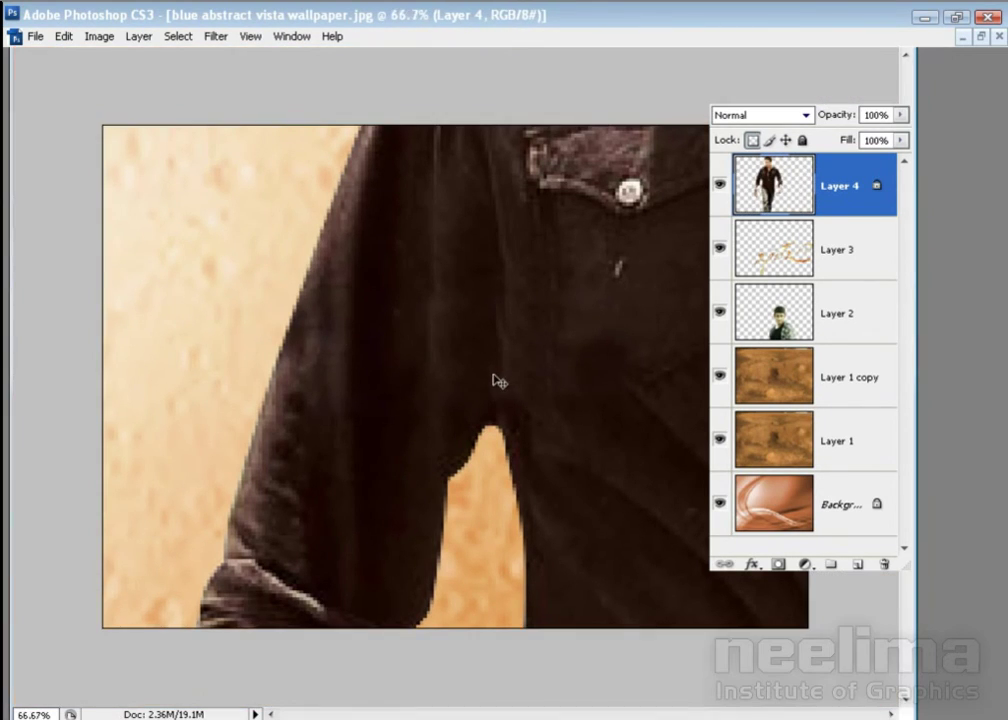
Raise the walking man on the canvas and zoom into the watermark strip on his jeans
drag(429, 517, 469, 397)
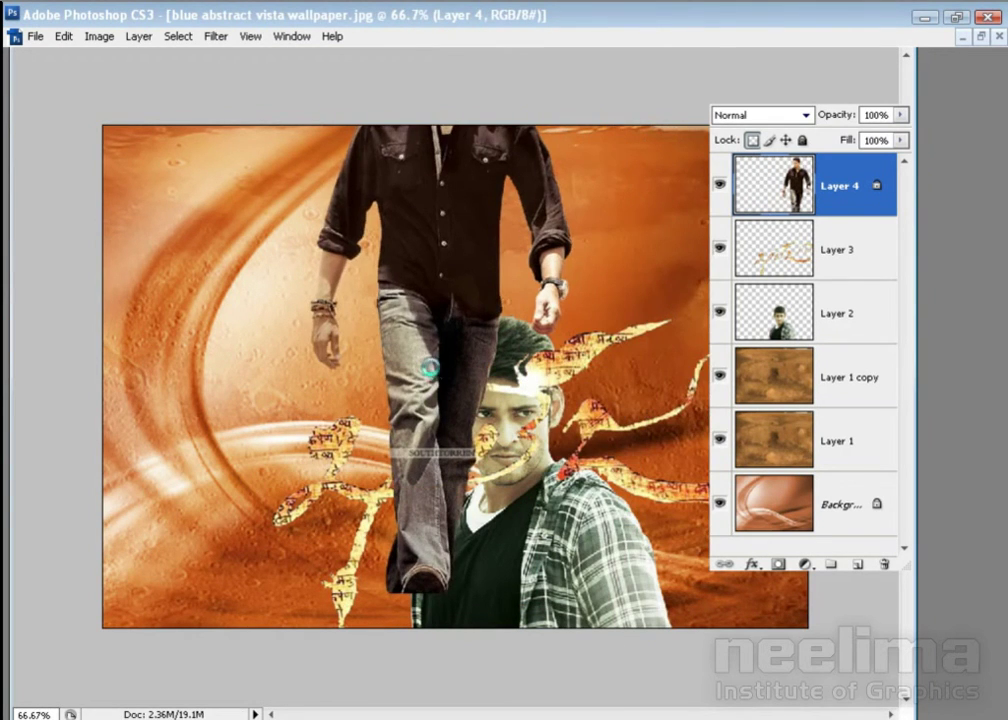
drag(439, 388, 377, 423)
drag(498, 471, 427, 443)
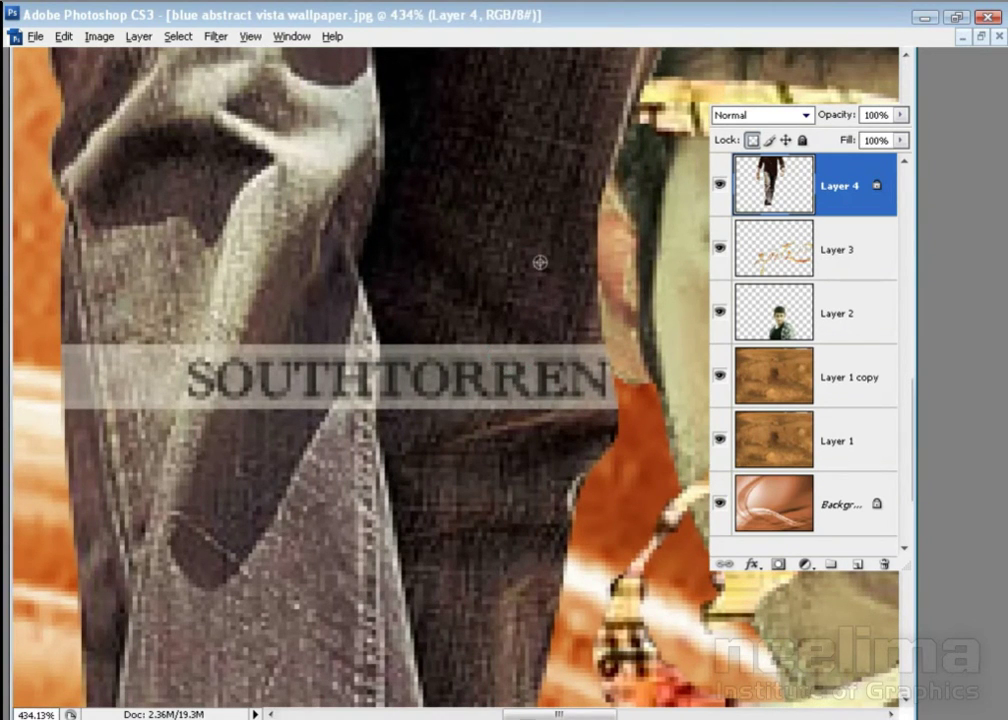
Clone-stamp away the SOUTH lettering strip and the light patch at its left end
mouse_move(570, 352)
mouse_down()
mouse_move(585, 378)
mouse_move(540, 340)
mouse_move(562, 391)
mouse_move(497, 337)
mouse_move(434, 382)
mouse_move(448, 372)
mouse_up()
mouse_move(443, 317)
mouse_down()
mouse_move(404, 358)
mouse_move(400, 389)
mouse_move(454, 389)
mouse_move(399, 357)
mouse_up()
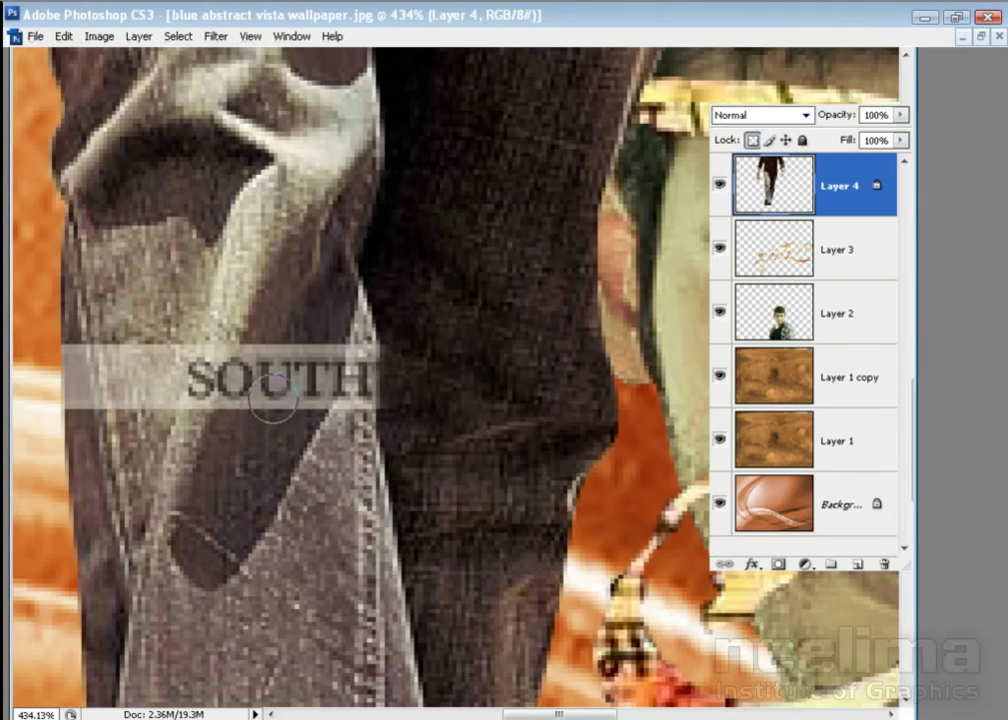
mouse_move(265, 427)
mouse_down()
mouse_move(281, 349)
mouse_move(304, 369)
mouse_move(292, 387)
mouse_up()
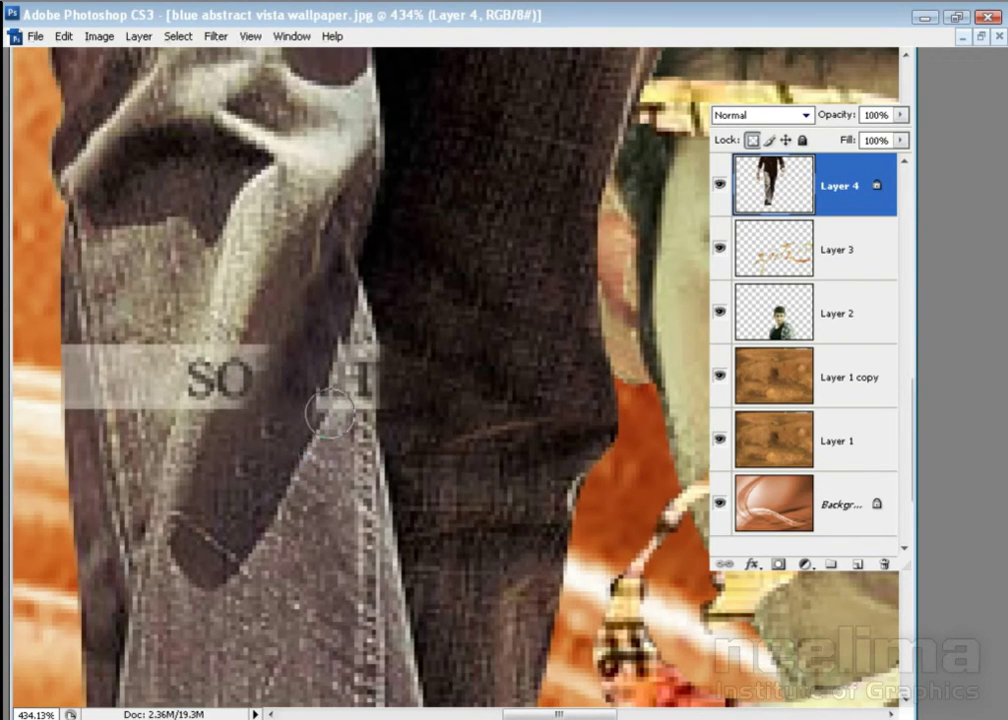
drag(336, 380, 340, 358)
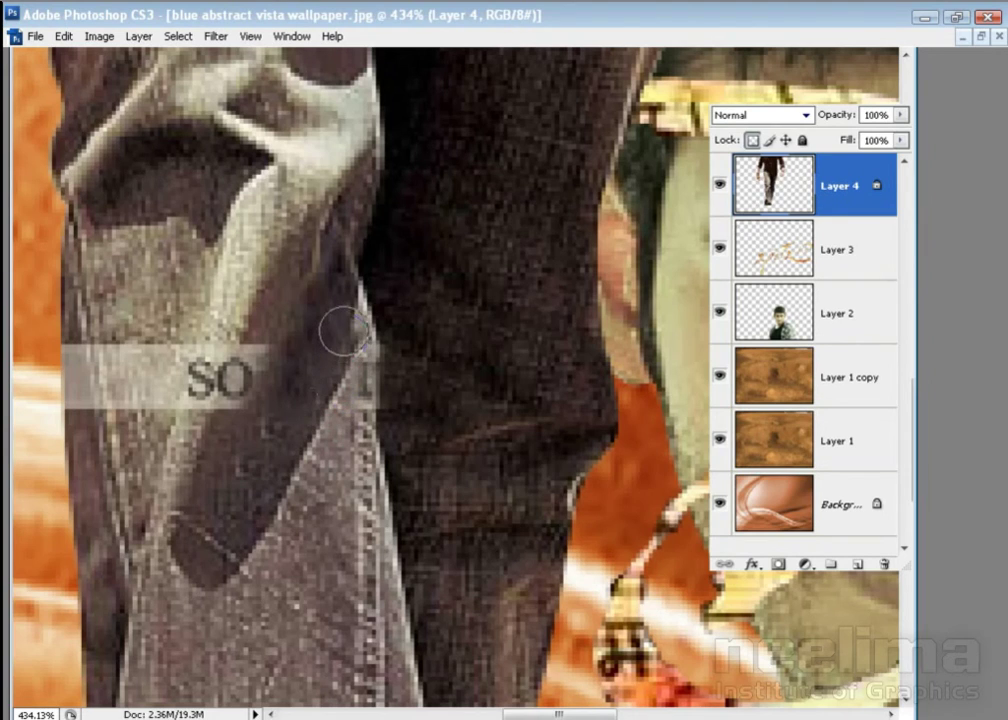
drag(338, 312, 292, 383)
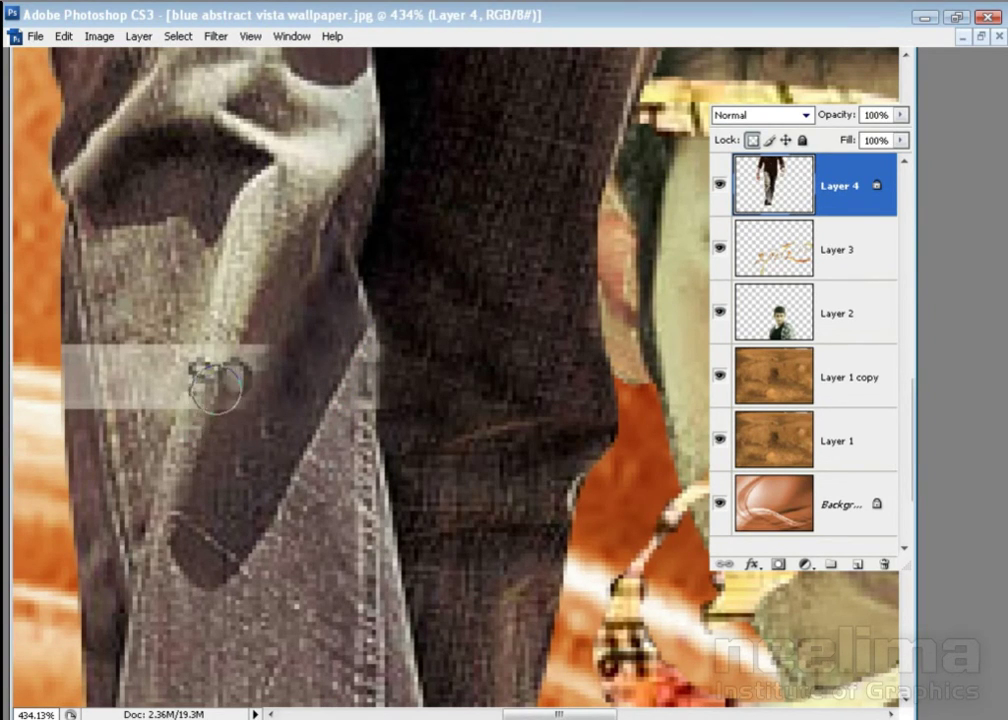
drag(218, 388, 240, 355)
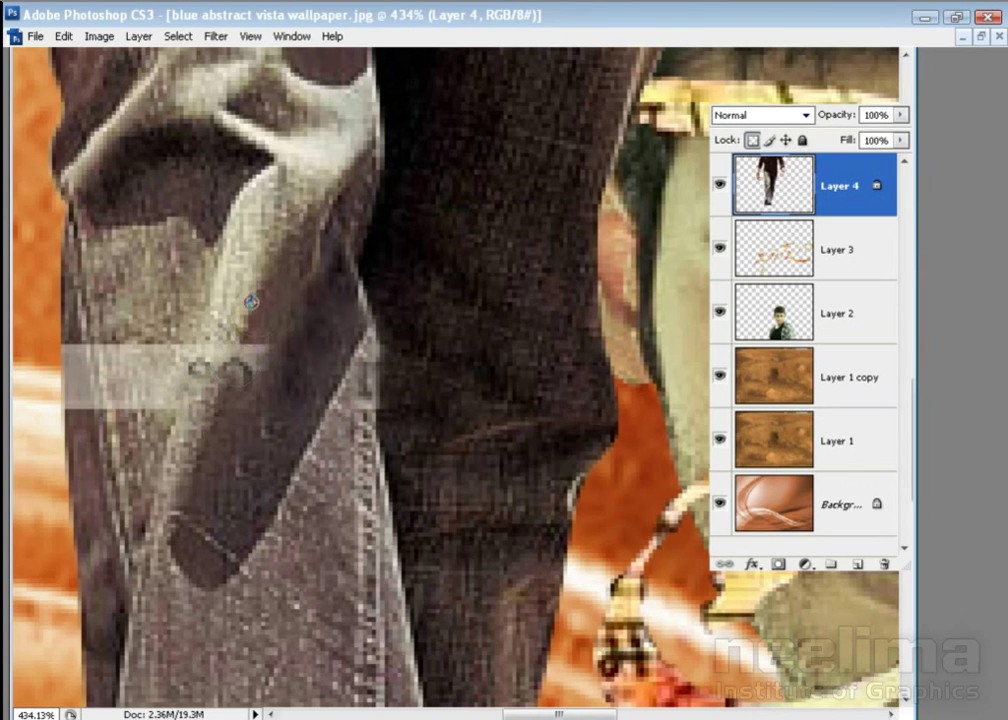
mouse_move(229, 348)
mouse_down()
mouse_move(238, 383)
mouse_move(138, 366)
mouse_up()
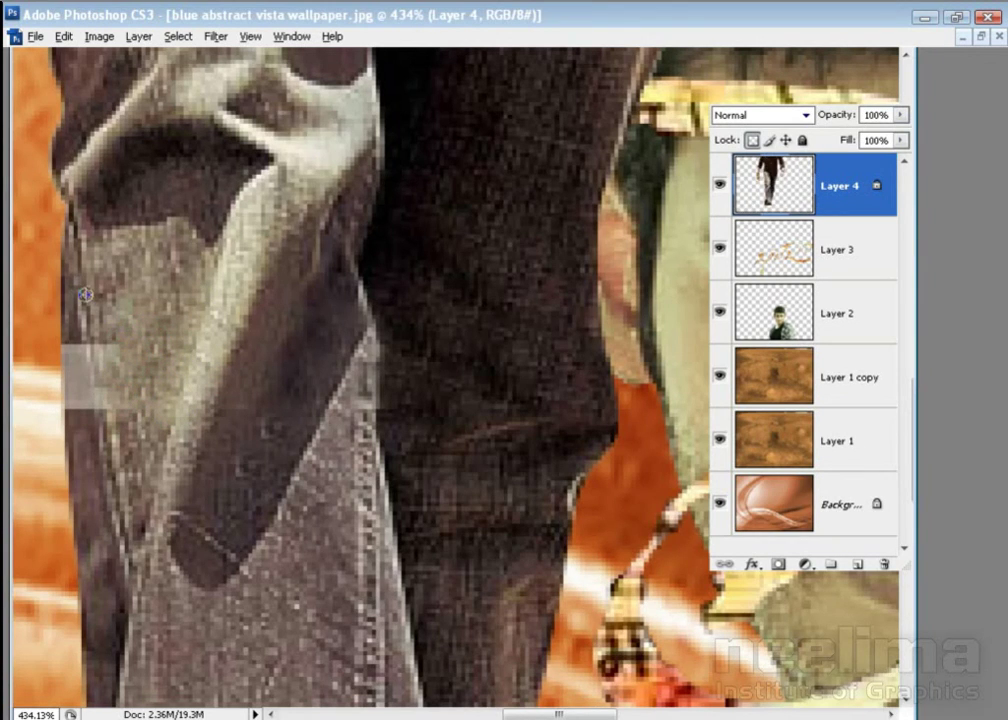
drag(107, 454, 75, 416)
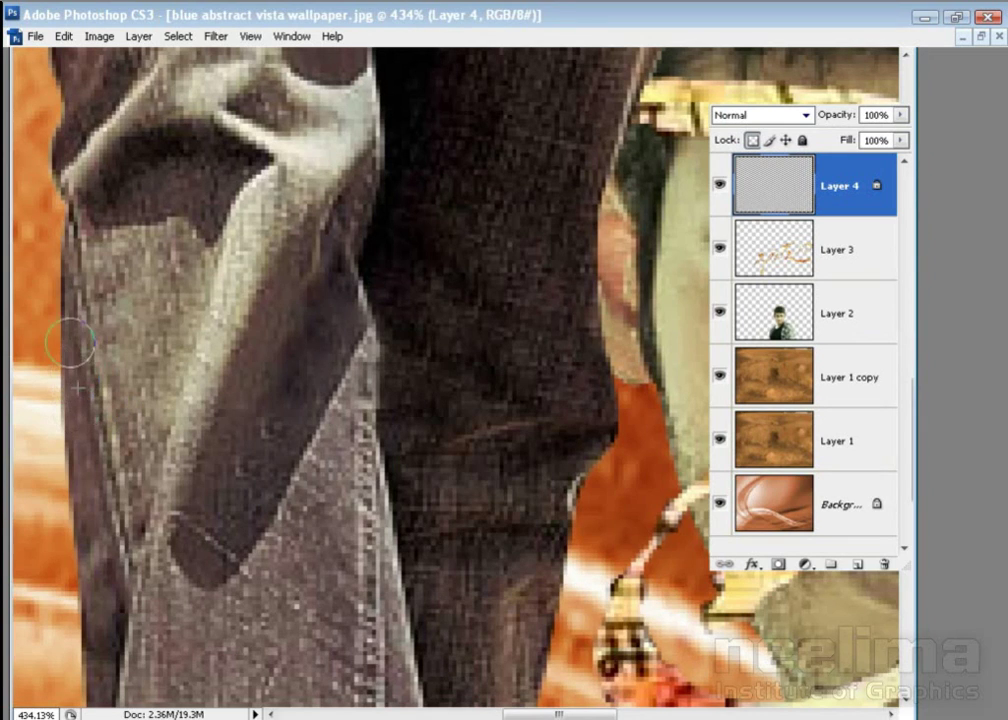
Zoom back out and hide the walking man's Layer 4
key(ctrl+minus)
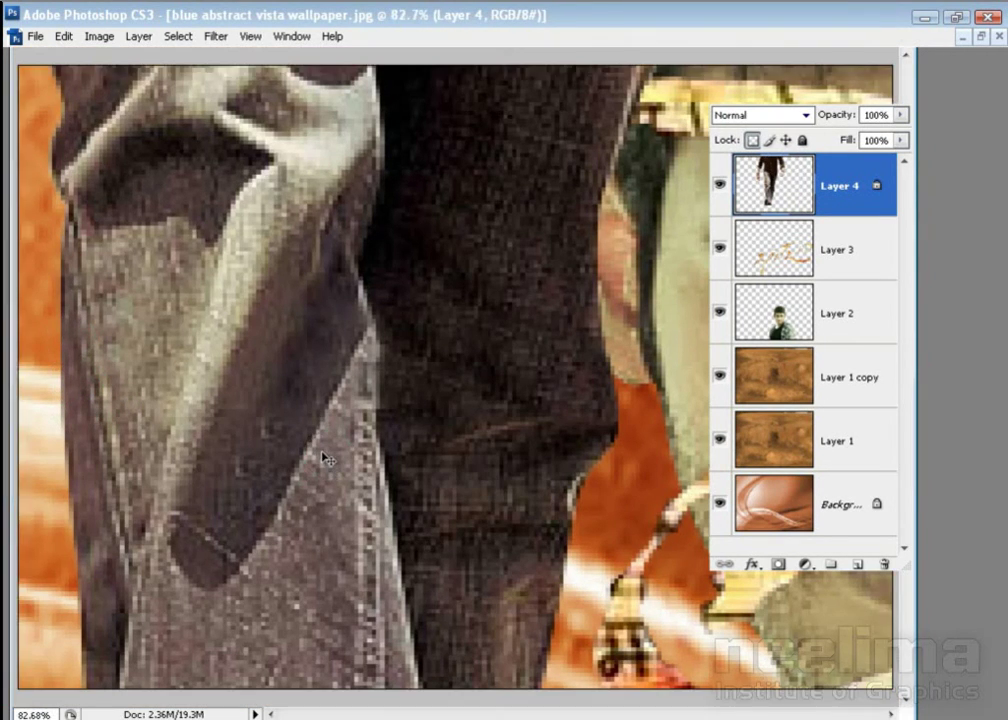
key(ctrl+minus)
key(ctrl+minus)
key(ctrl+minus)
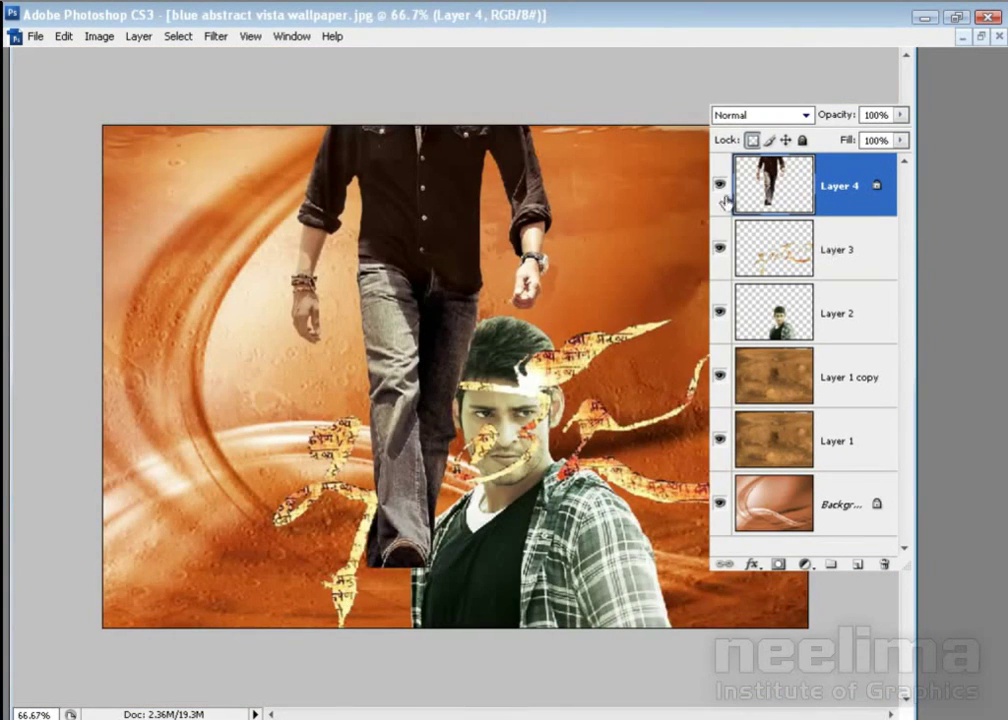
click(720, 187)
Hide the calligraphy layer, select Layer 2, and zoom onto the Mah text on the shirt
click(720, 250)
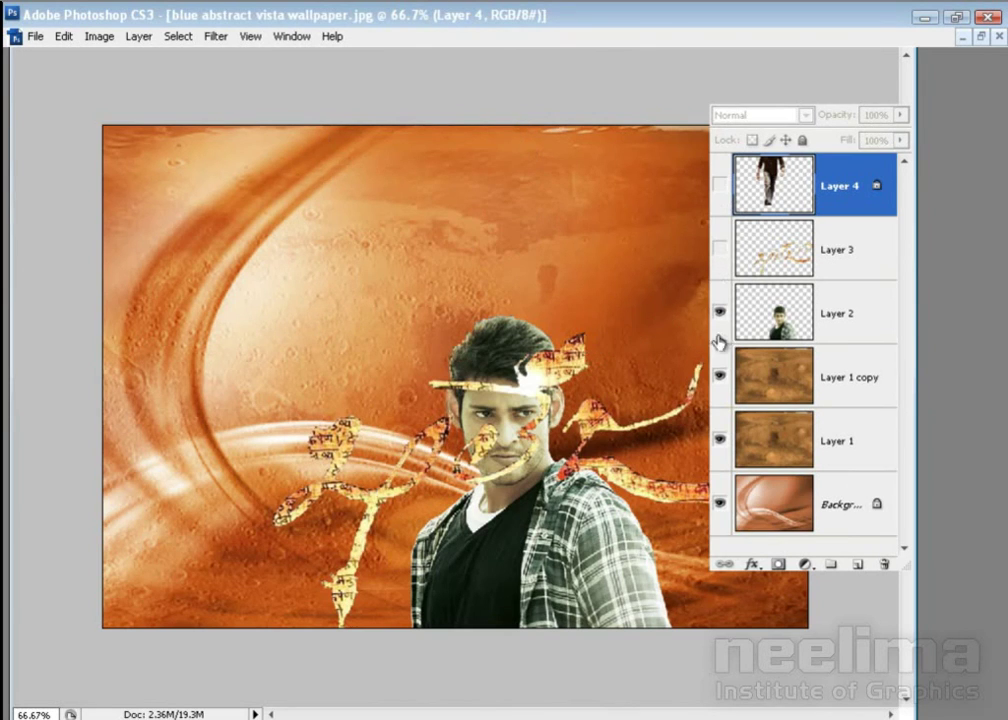
click(724, 316)
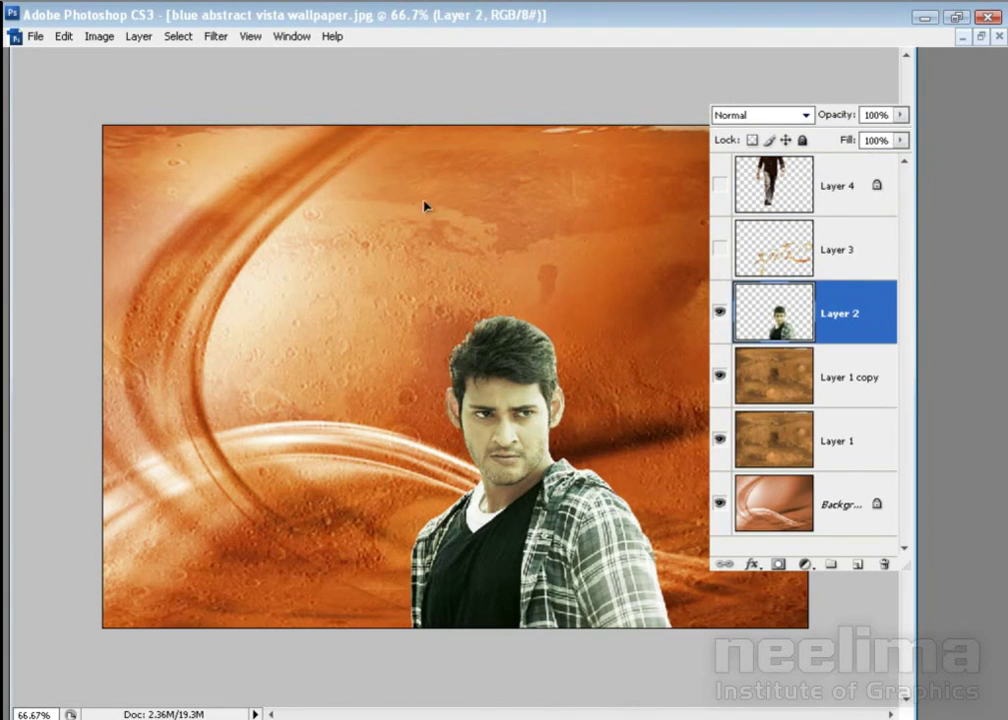
drag(500, 560, 400, 100)
mouse_move(478, 393)
mouse_down()
mouse_move(567, 443)
mouse_move(433, 333)
mouse_up()
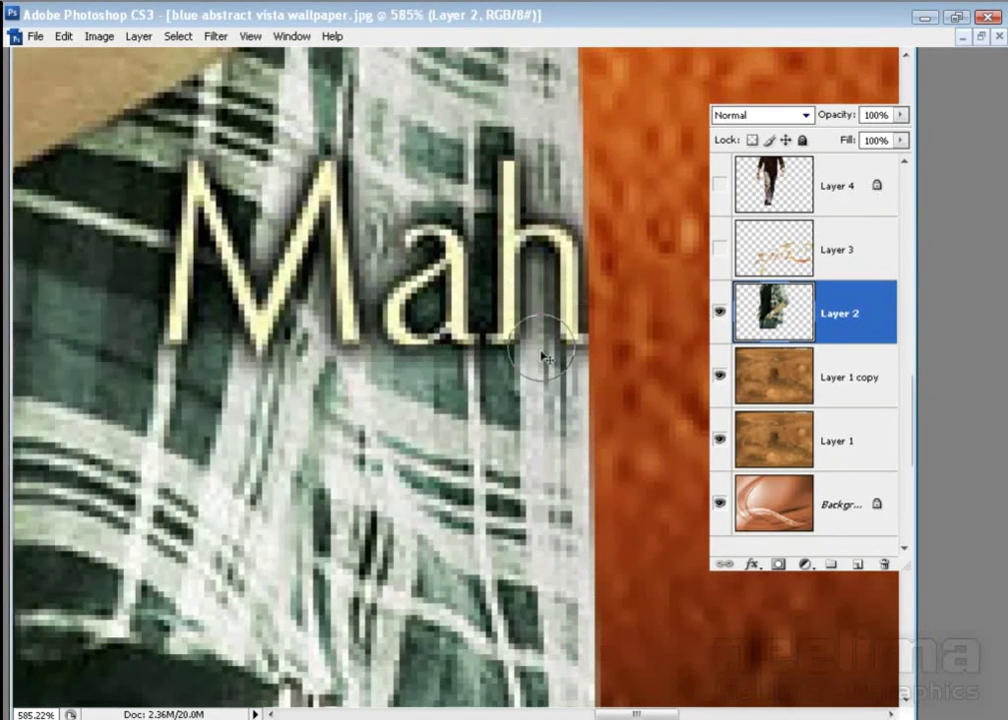
key(ctrl+minus)
key(ctrl+minus)
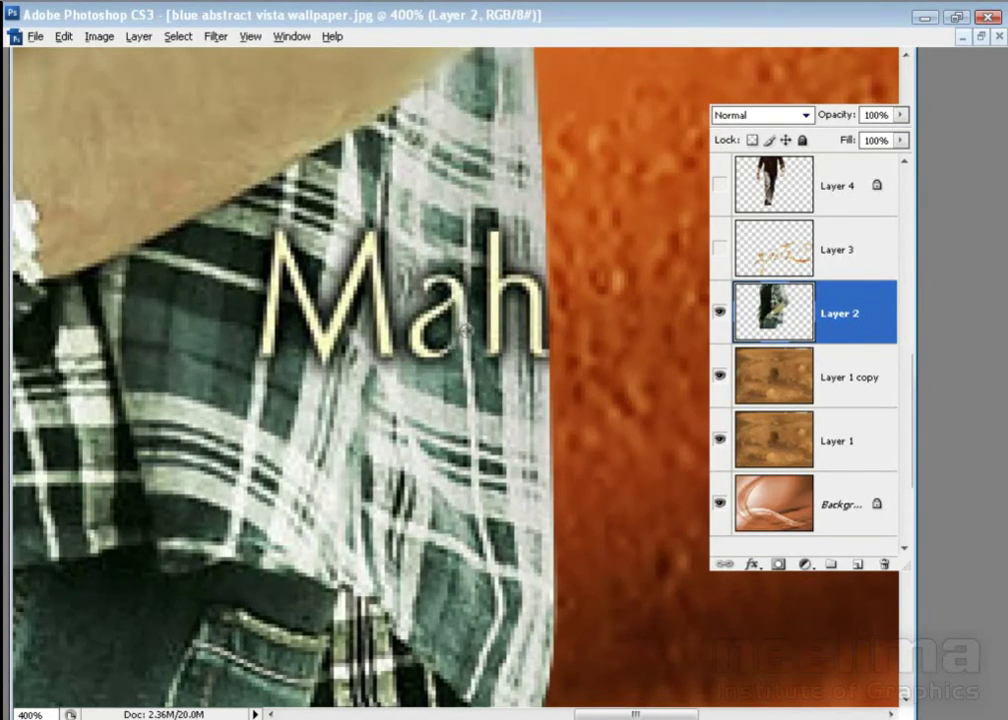
Paint out the Mah lettering on the front man's shirt
drag(466, 330, 450, 372)
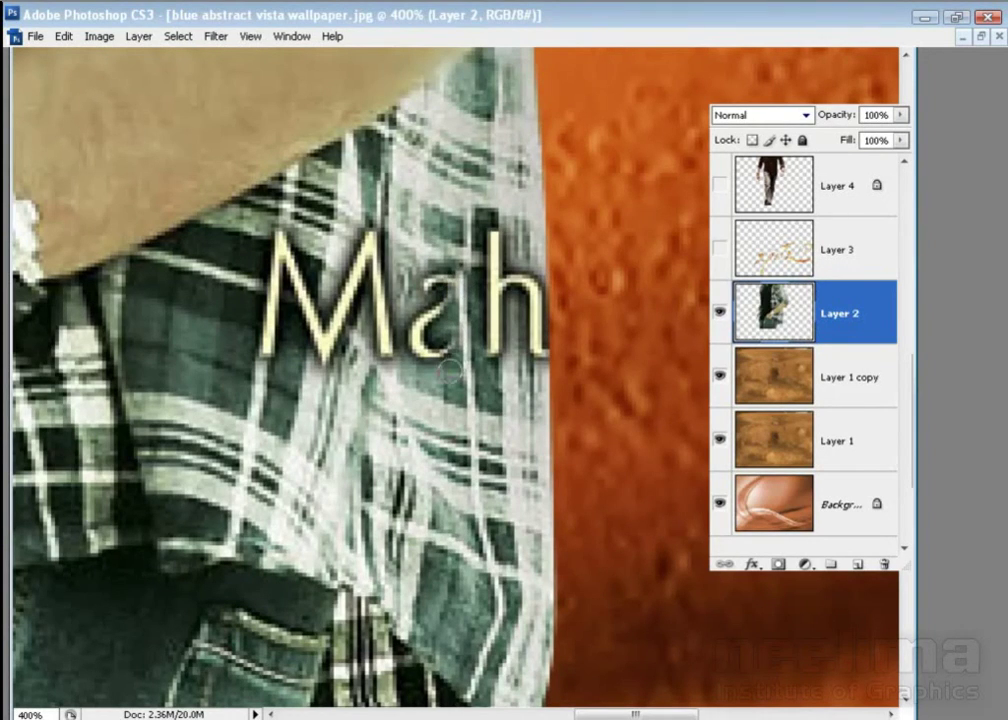
mouse_move(451, 369)
mouse_down()
mouse_move(408, 343)
mouse_move(434, 333)
mouse_move(436, 361)
mouse_up()
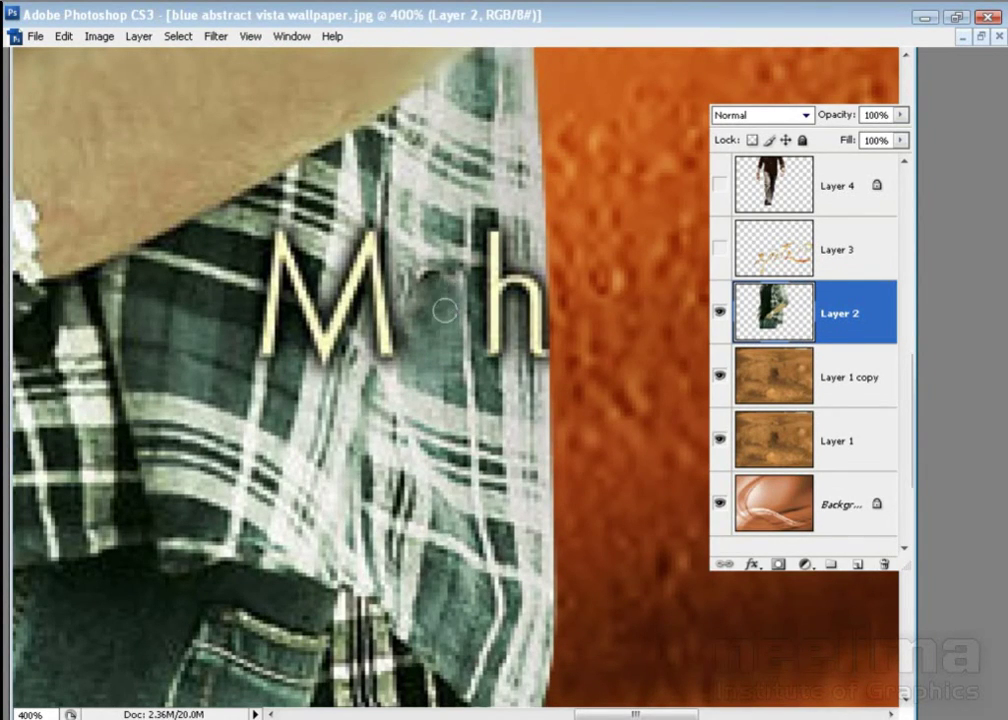
mouse_move(440, 303)
mouse_down()
mouse_move(439, 319)
mouse_move(424, 277)
mouse_up()
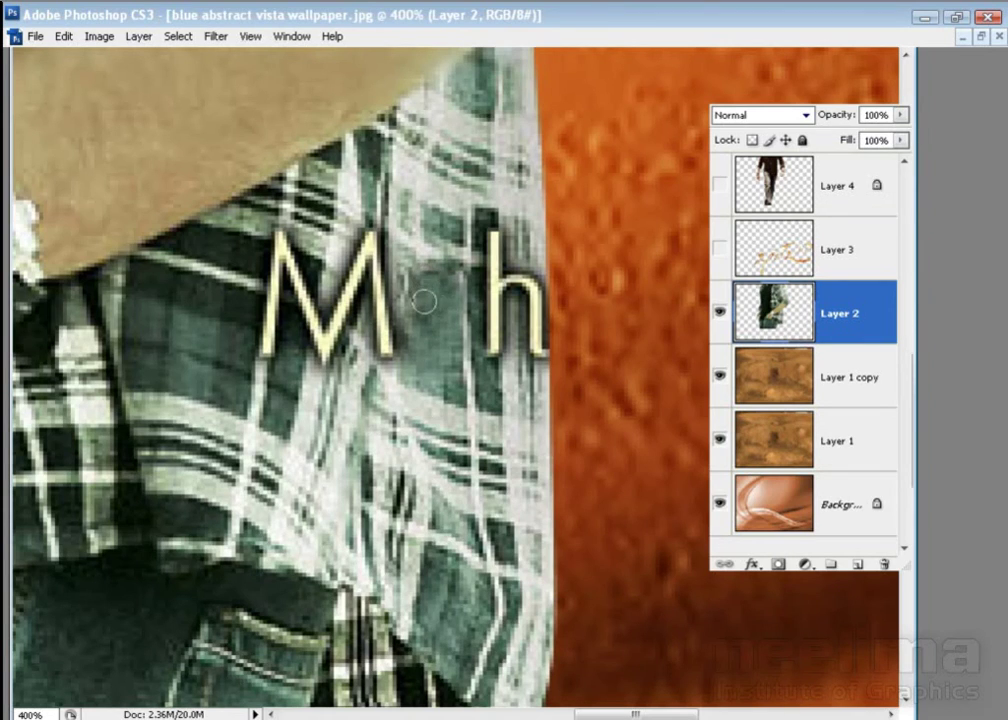
mouse_move(378, 278)
mouse_down()
mouse_move(382, 354)
mouse_move(419, 302)
mouse_up()
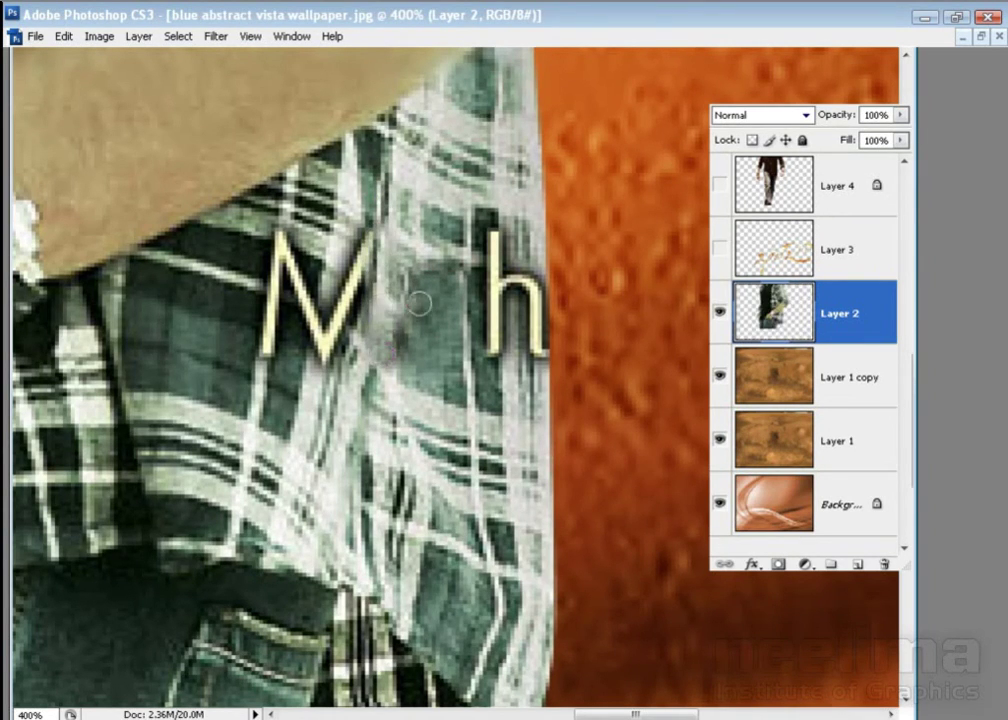
drag(390, 345, 386, 303)
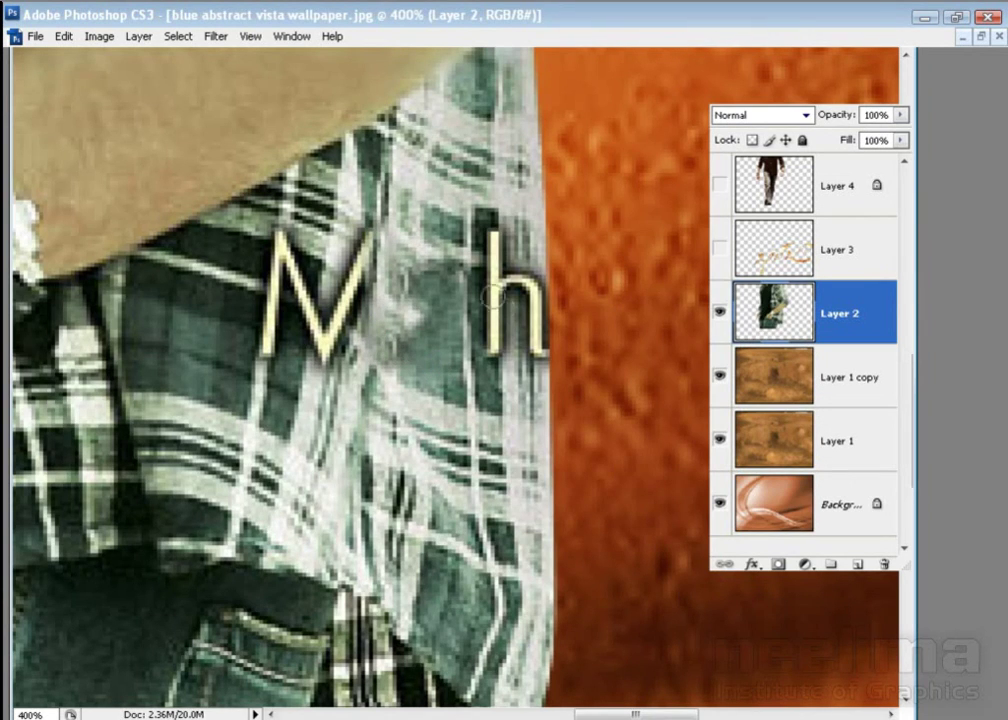
Fit the poster on screen and move the man to its right side
key(ctrl+0)
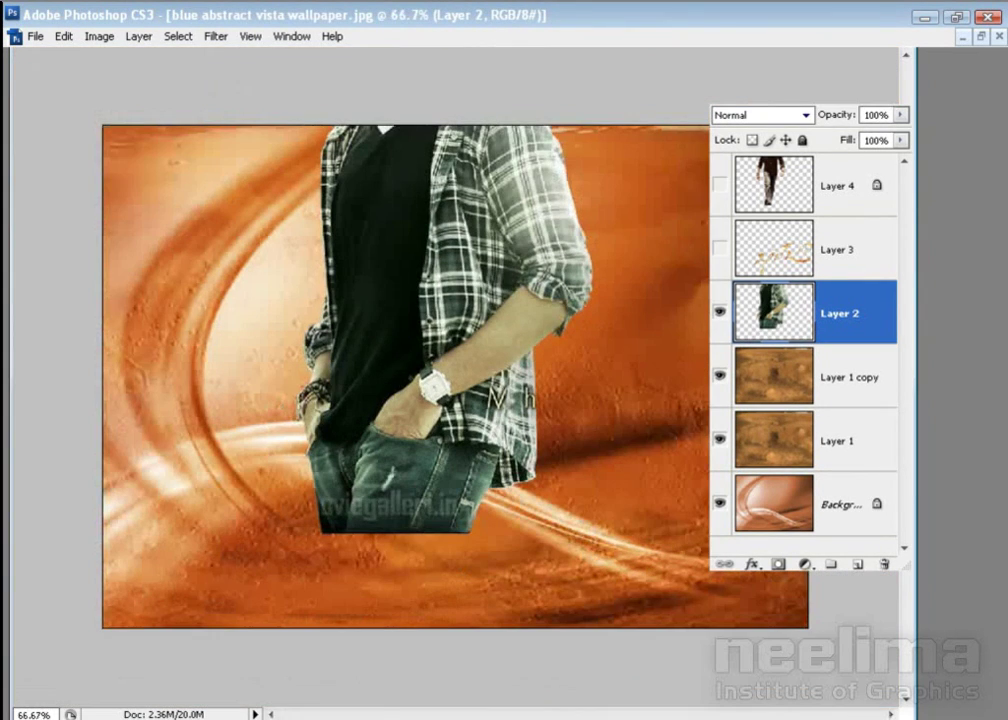
drag(585, 482, 480, 342)
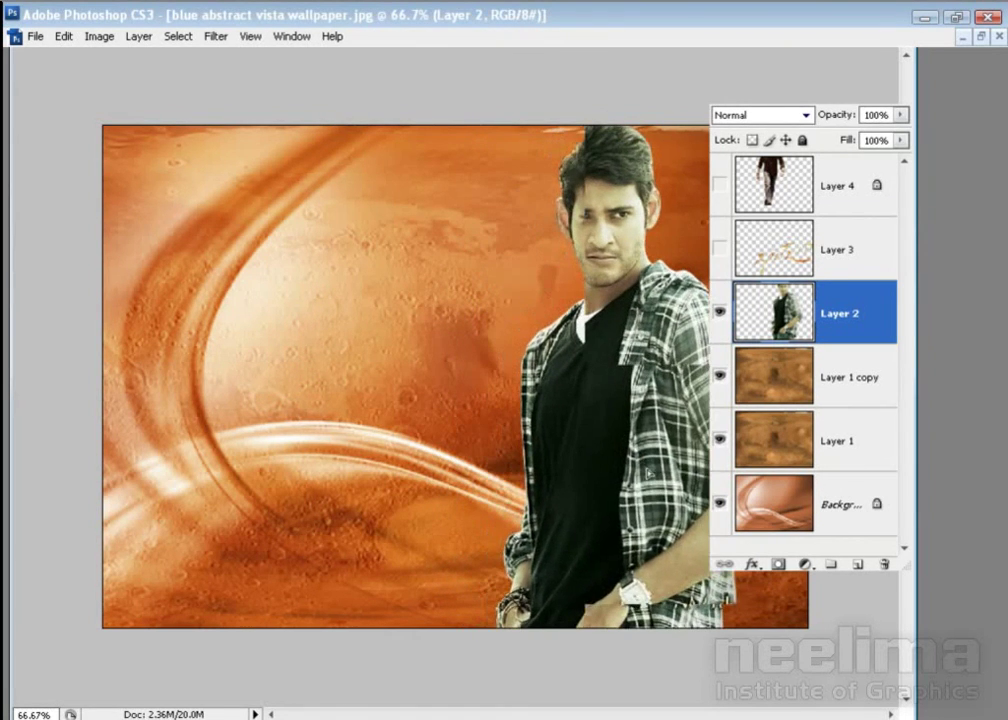
drag(581, 414, 651, 474)
drag(621, 411, 632, 432)
Enlarge the man with Free Transform and show the calligraphy title again
key(ctrl+t)
drag(533, 153, 522, 140)
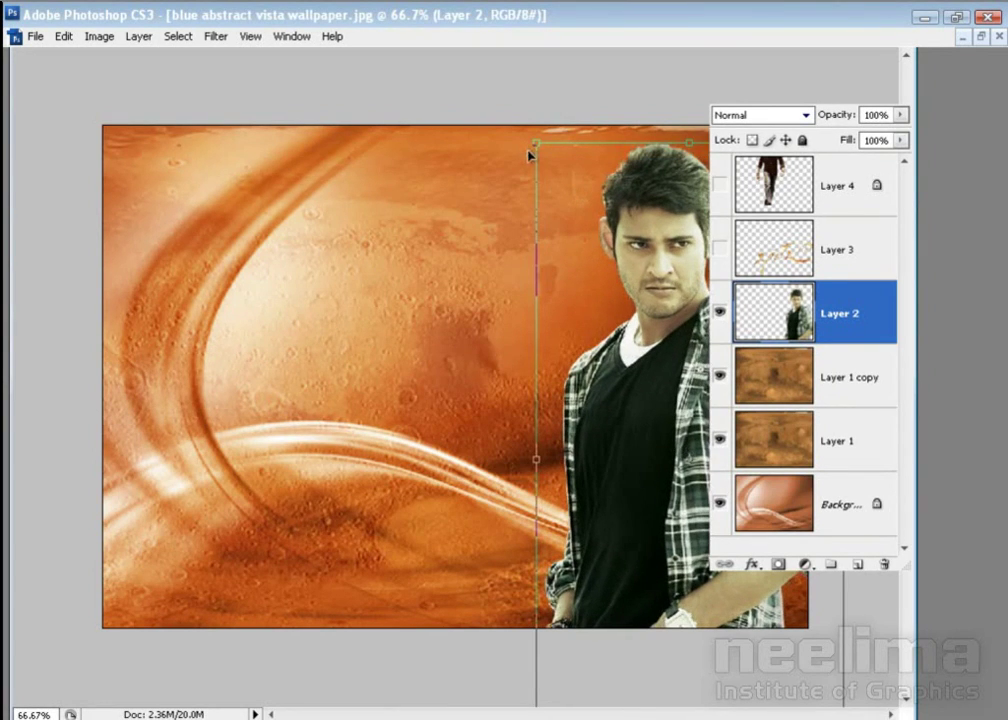
key(Return)
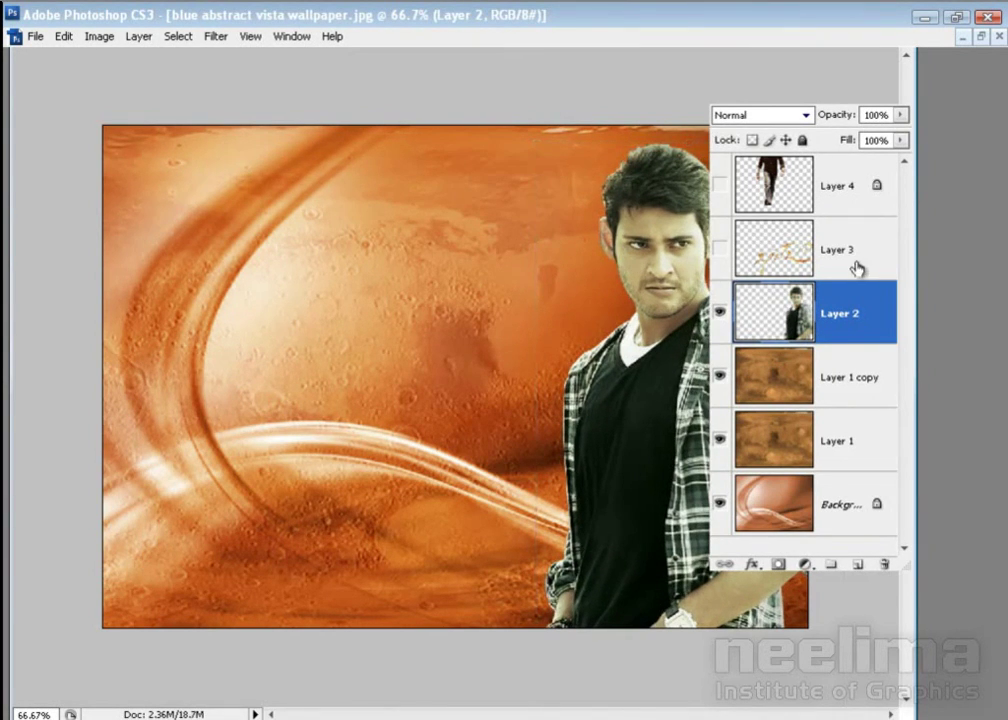
click(720, 249)
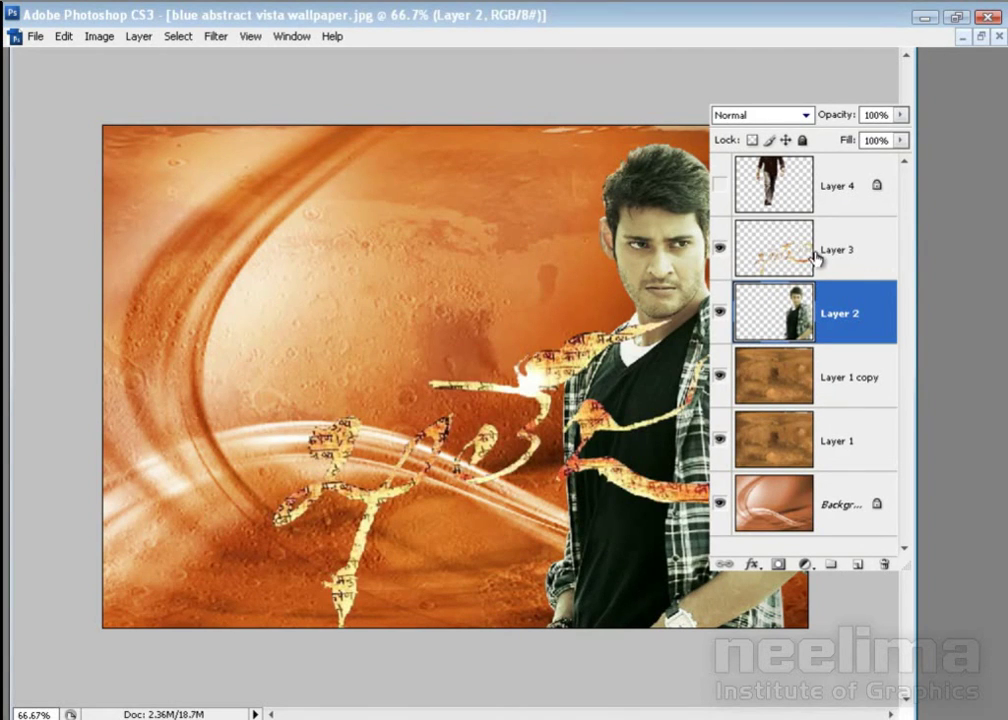
Scale the calligraphy title down and place it in the upper middle of the poster
click(817, 256)
drag(463, 443, 329, 333)
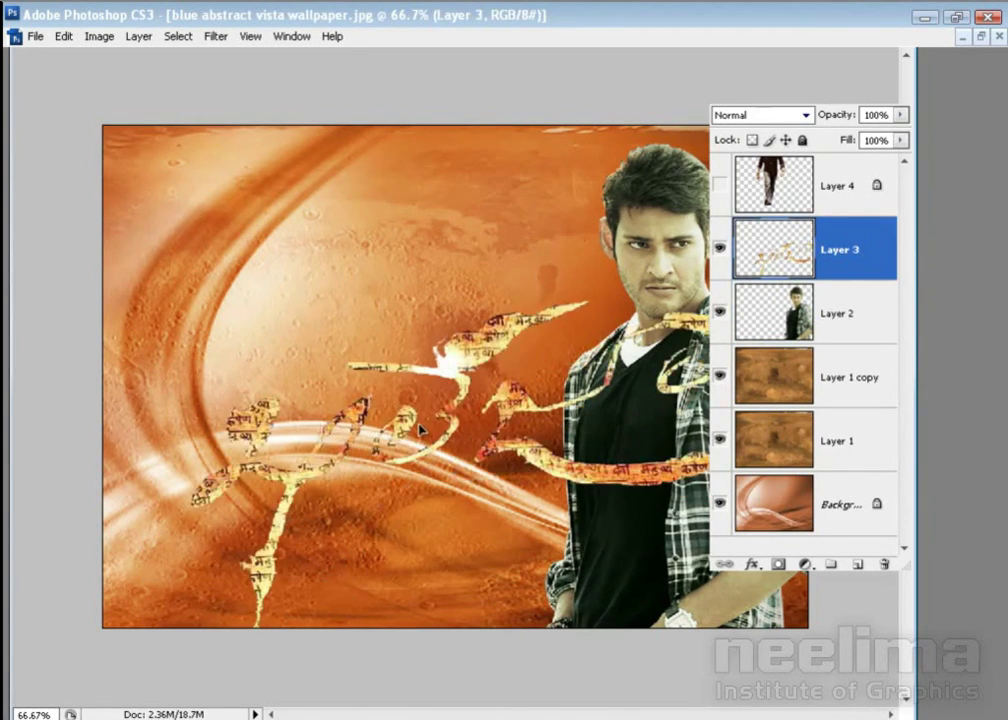
key(ctrl+t)
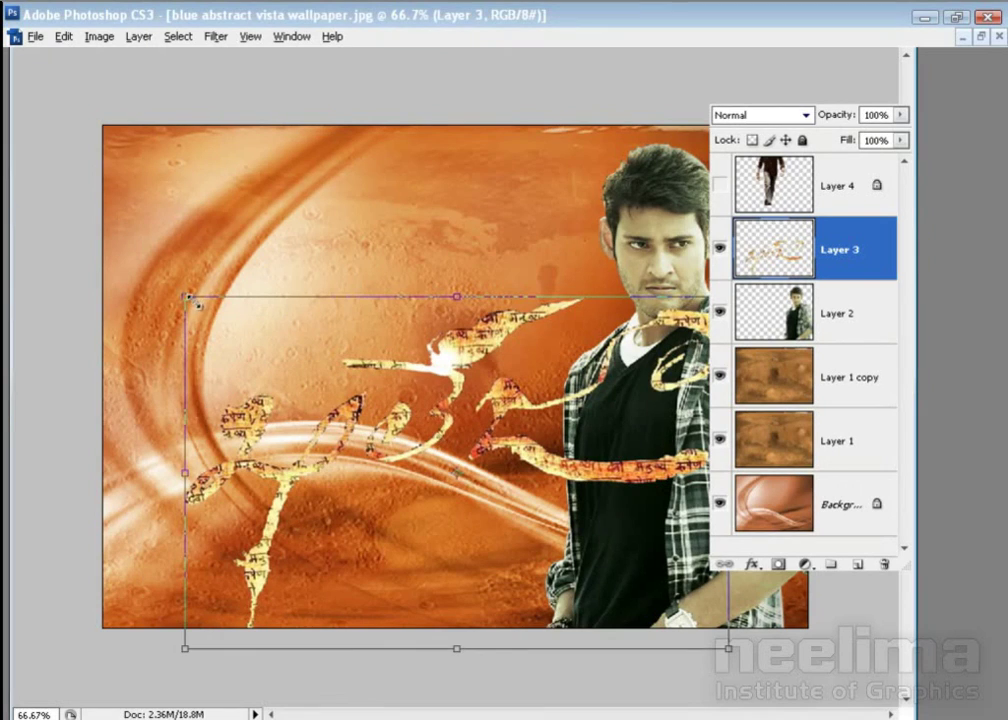
drag(186, 297, 305, 372)
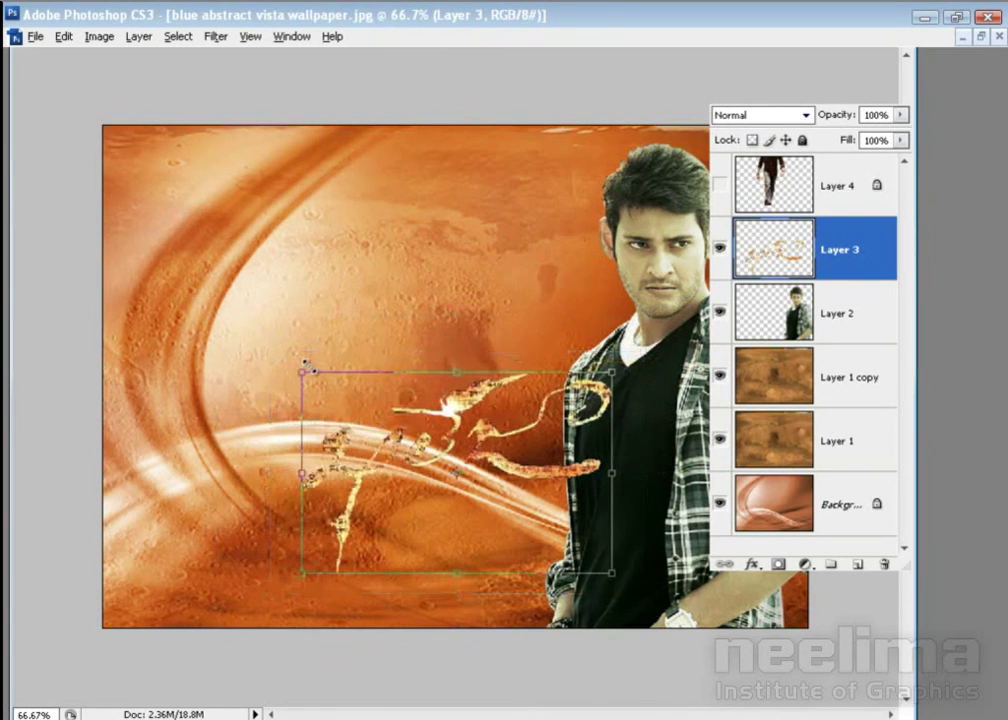
mouse_move(462, 436)
mouse_down()
mouse_move(366, 360)
mouse_move(404, 335)
mouse_up()
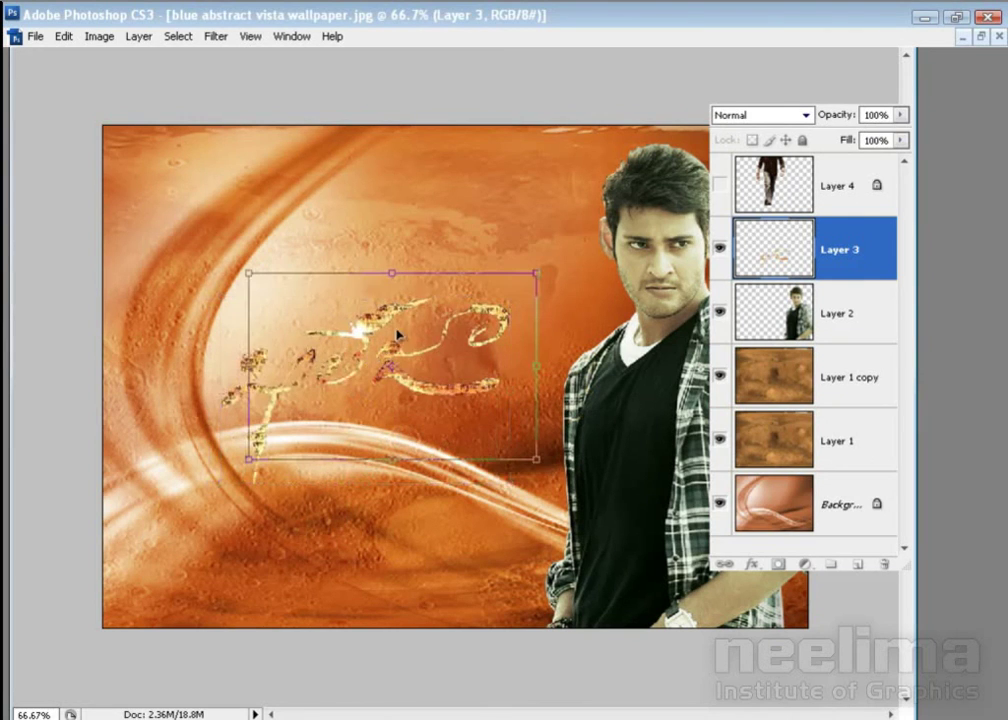
drag(403, 291, 426, 253)
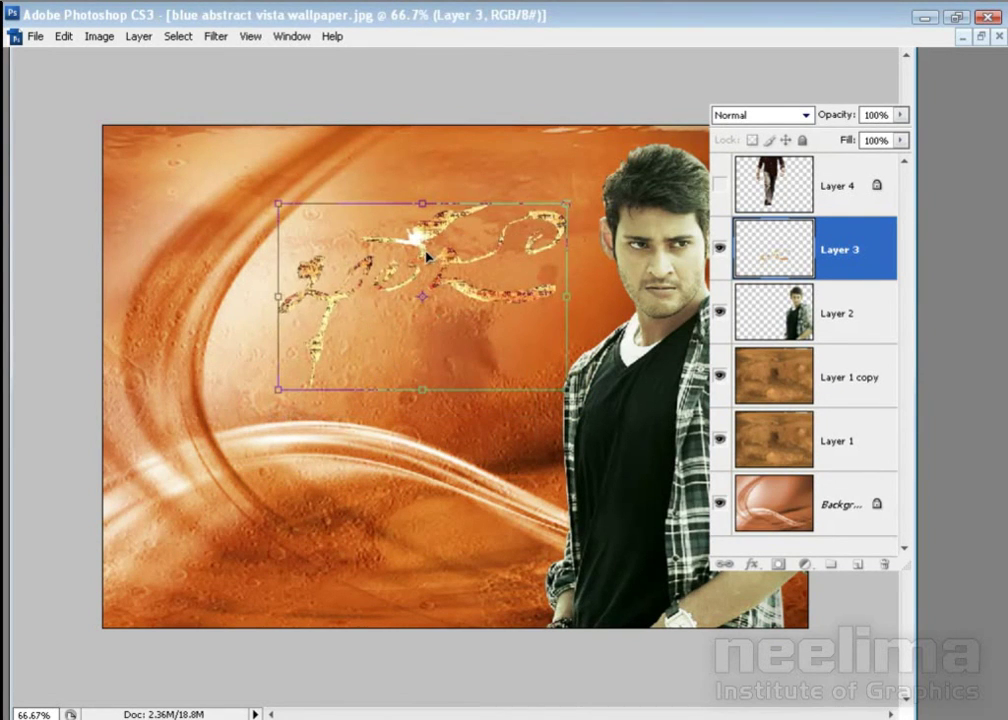
key(Return)
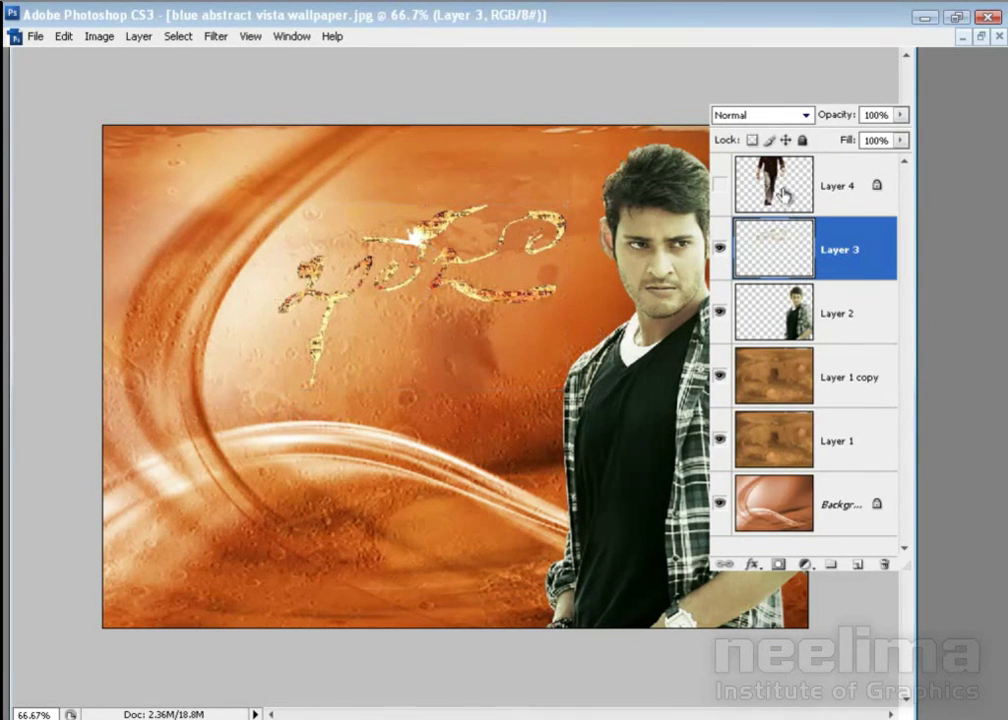
Show and select the walking-man layer, then move him to the left edge
click(775, 190)
click(720, 186)
drag(462, 406, 231, 470)
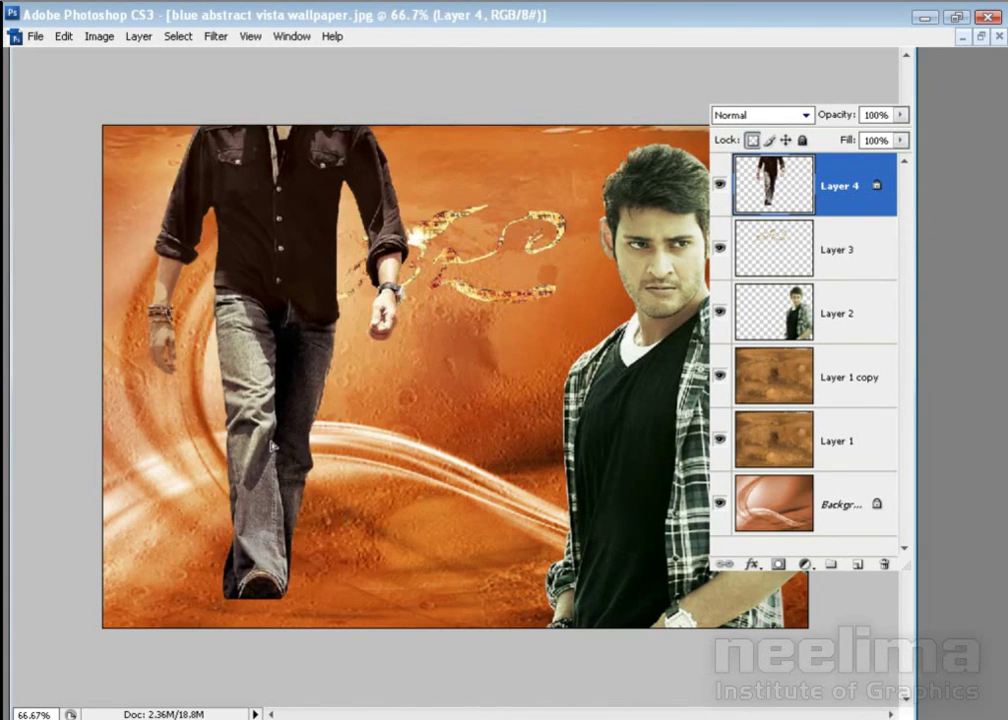
Shrink the walking man to fit the left side and nudge the gold title slightly higher
key(ctrl+t)
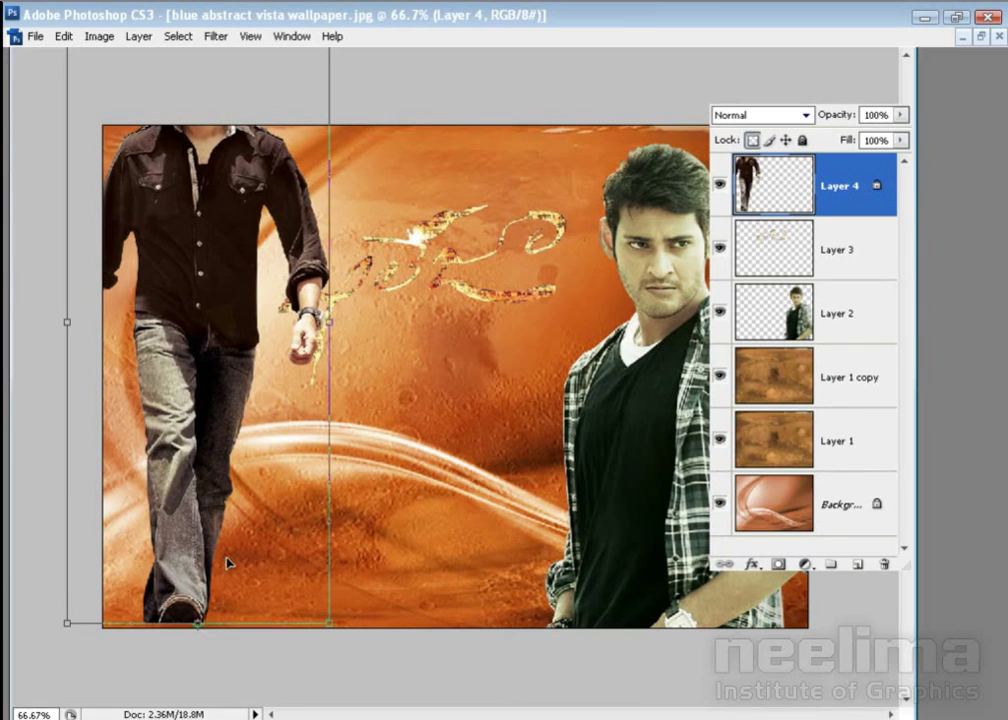
key(ctrl+0)
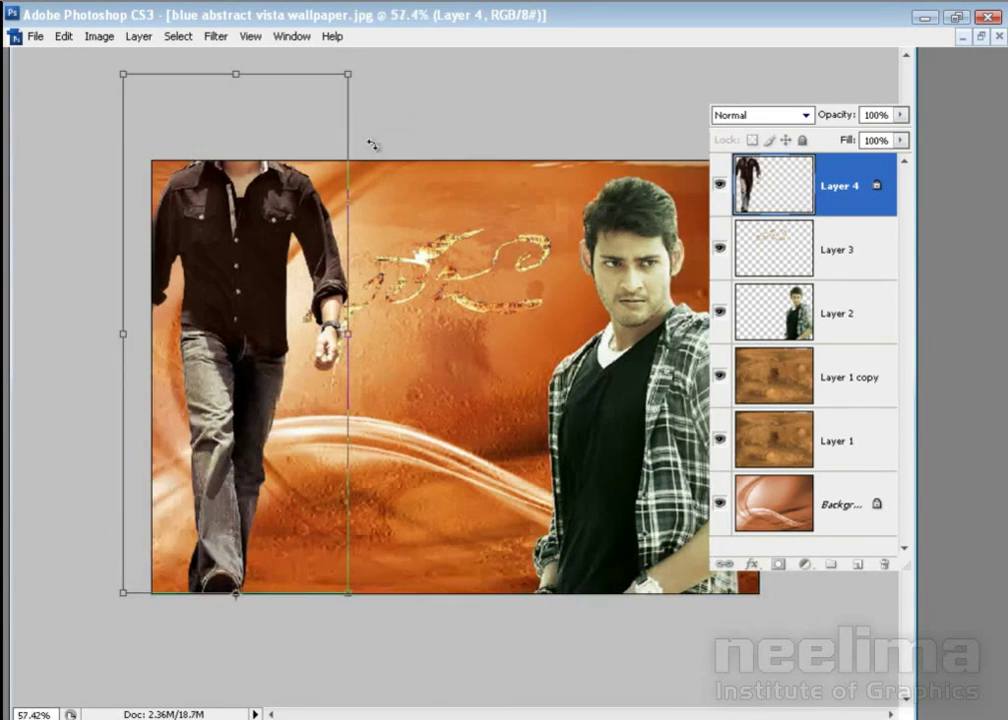
drag(350, 74, 300, 215)
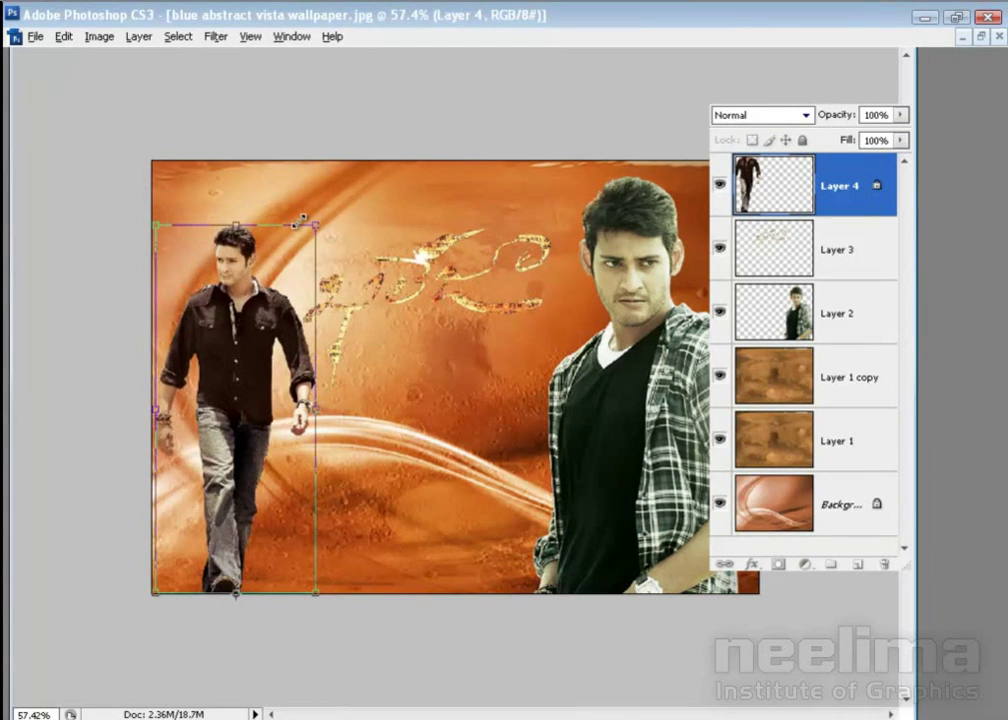
drag(300, 215, 300, 221)
key(Return)
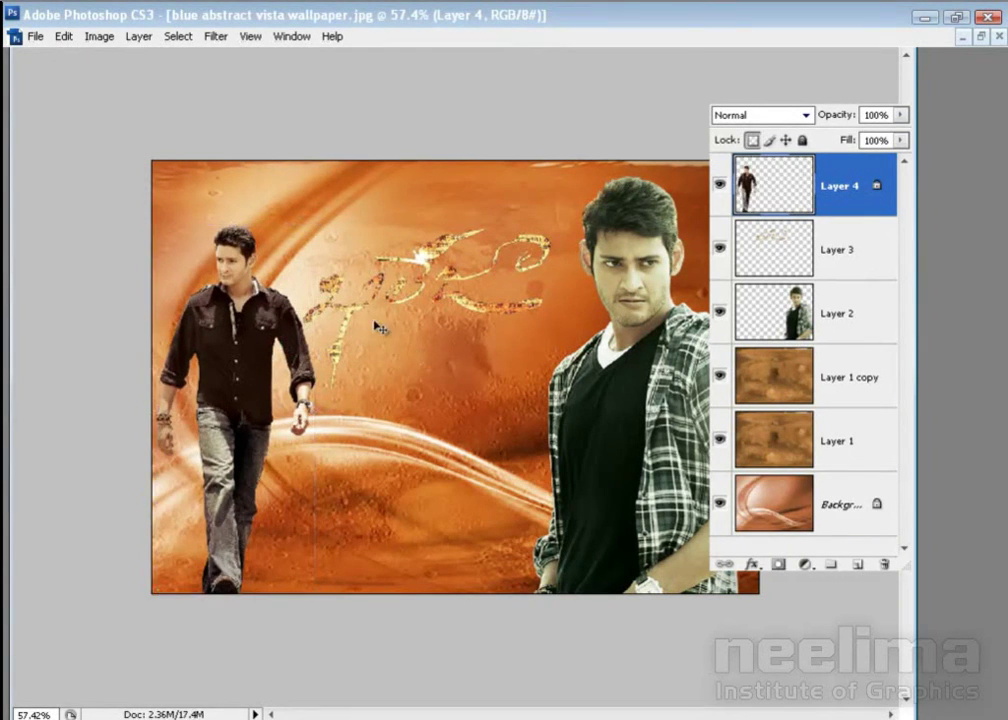
drag(352, 318, 368, 292)
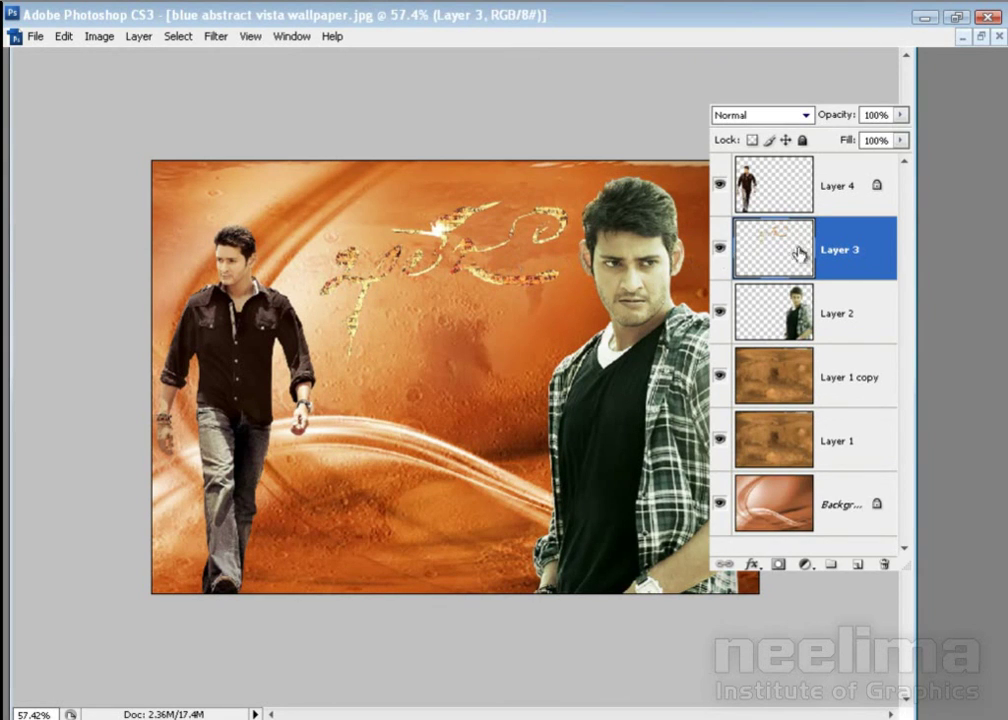
double_click(745, 250)
Add a Drop Shadow to the title with its own angle and 0 px distance
click(525, 294)
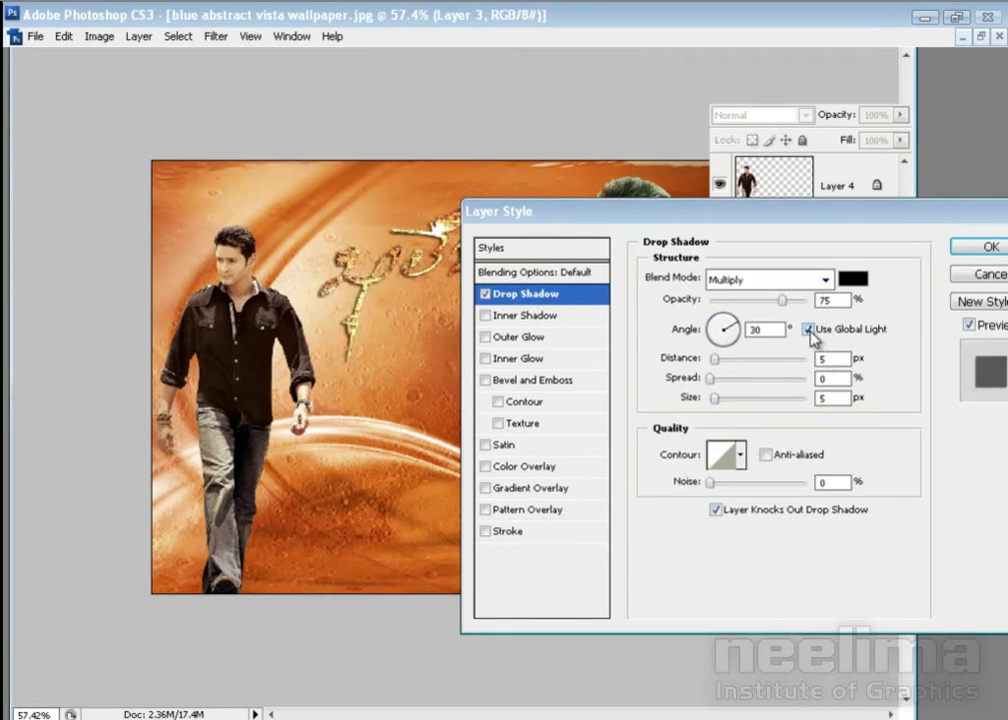
click(809, 330)
drag(714, 358, 709, 358)
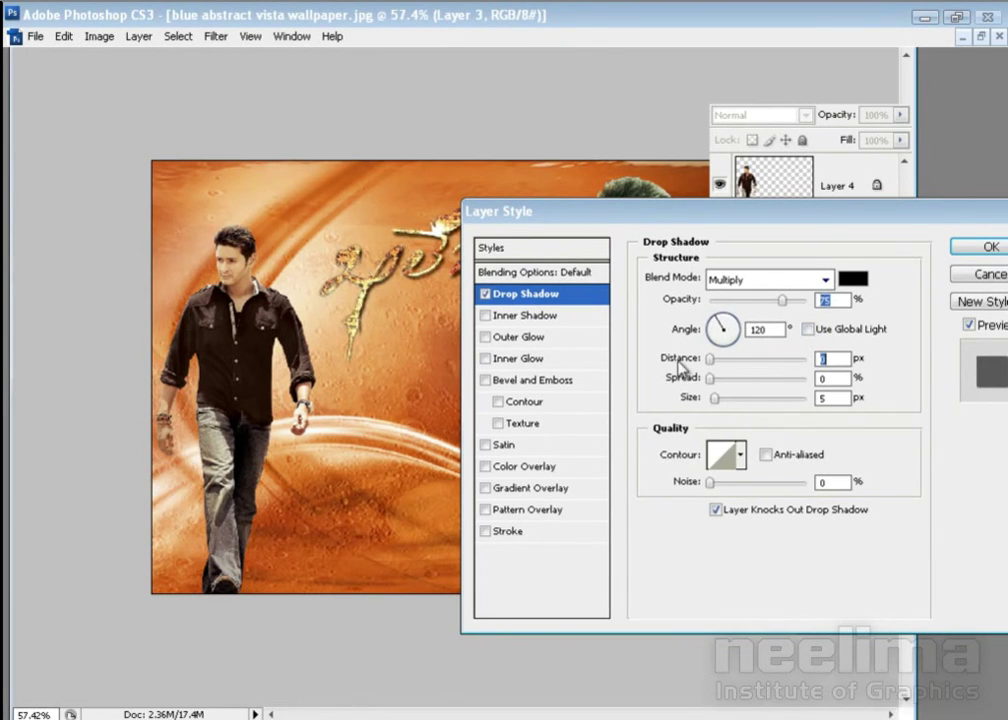
click(726, 399)
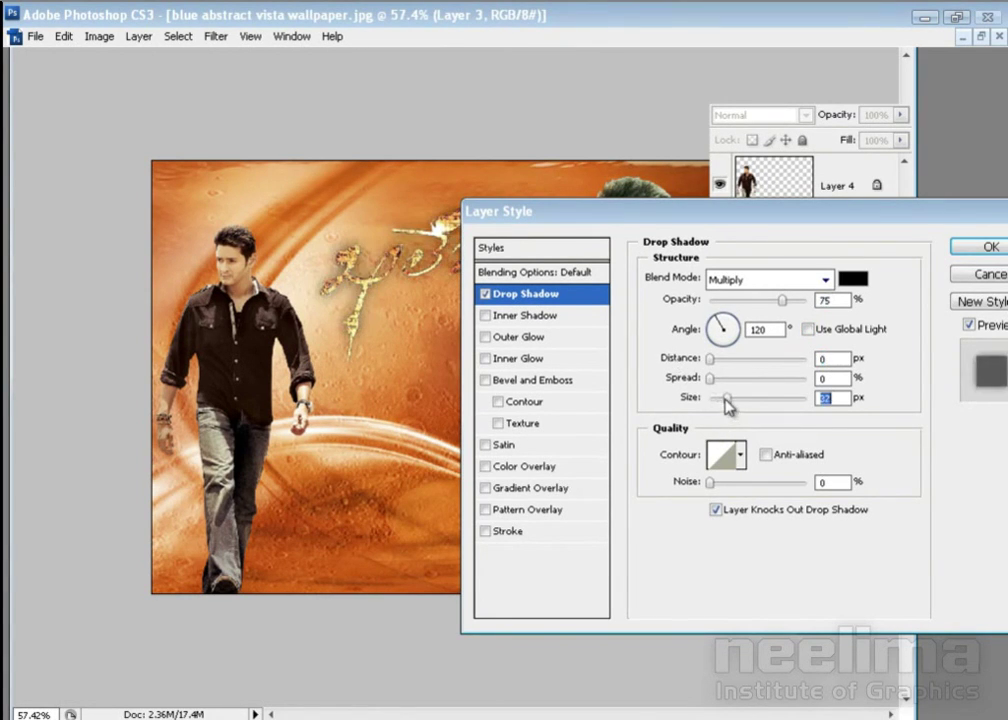
click(716, 378)
drag(715, 380, 726, 380)
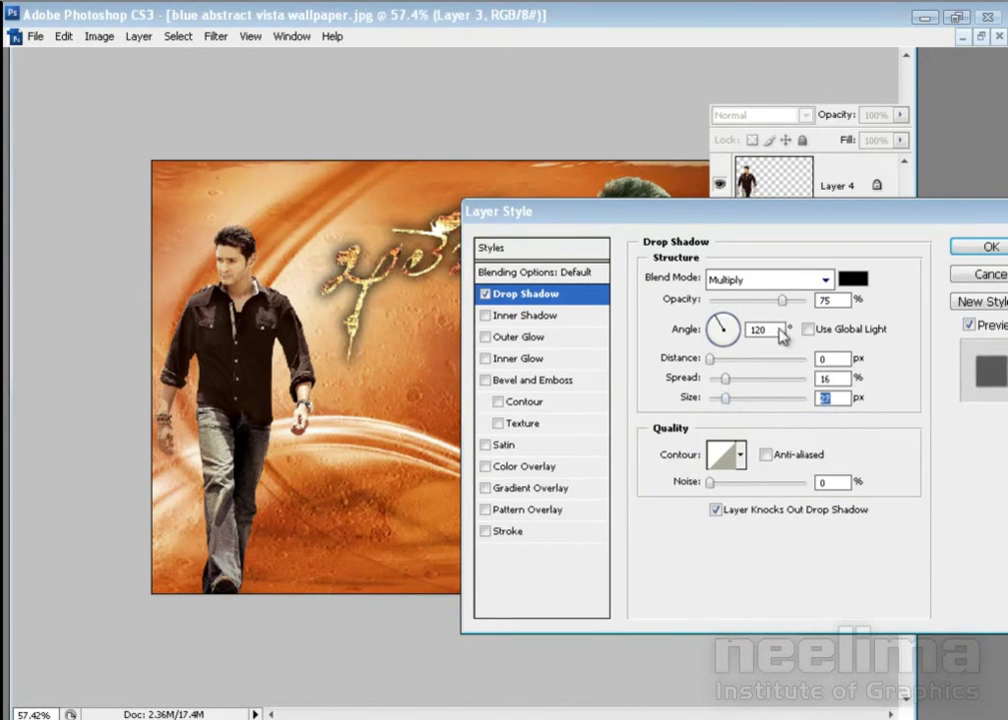
Set the shadow colour to dark red, R 50 (#320000)
click(853, 279)
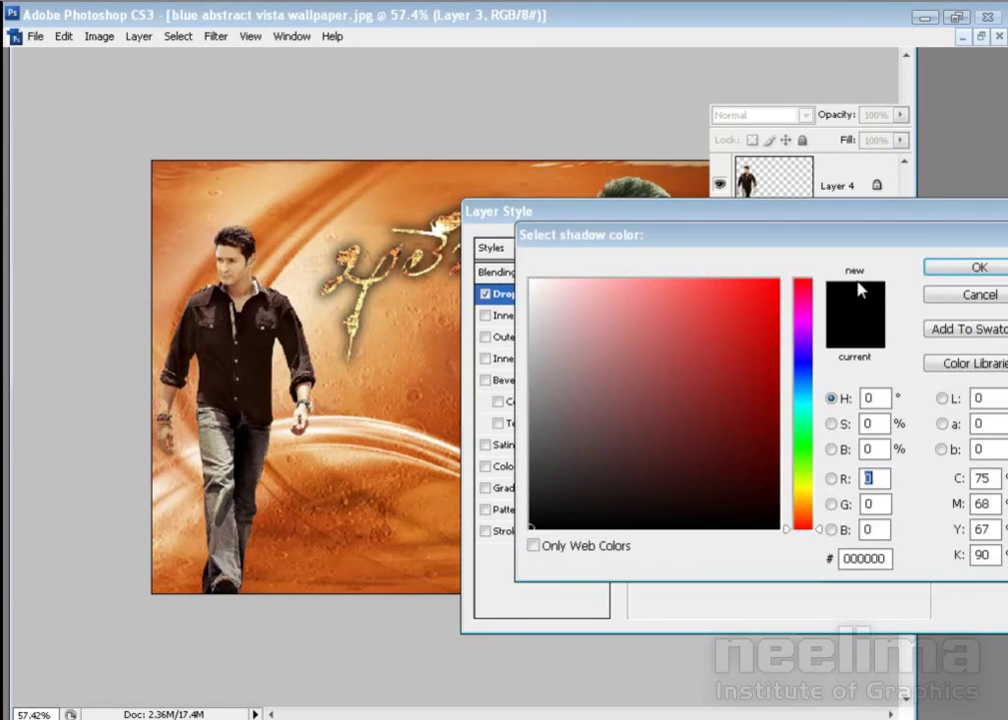
text(100)
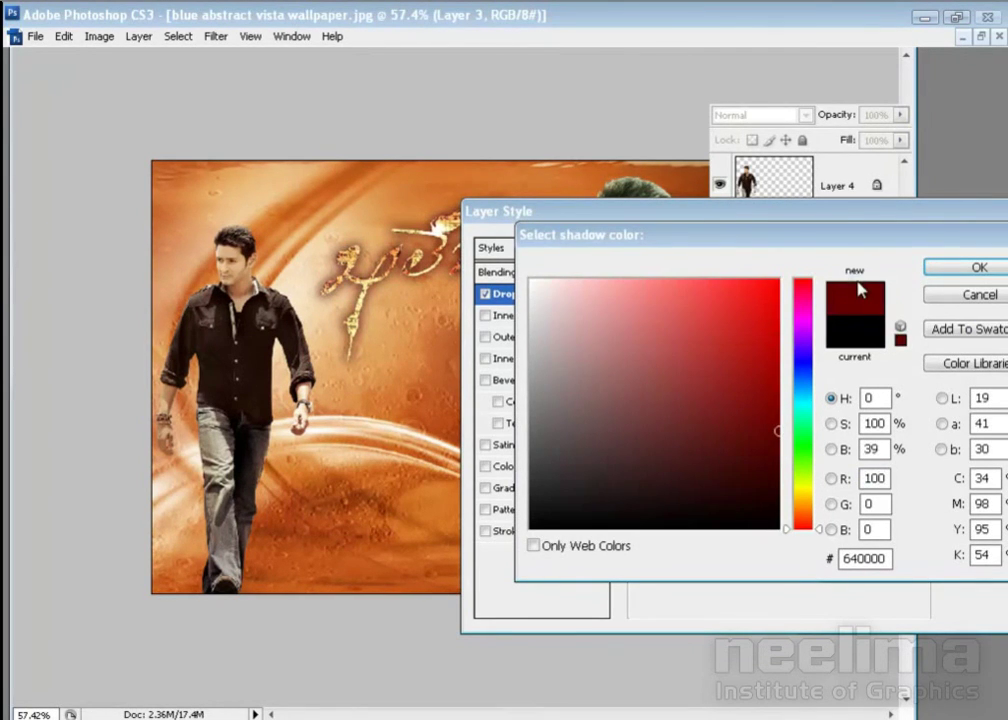
double_click(870, 479)
text(5)
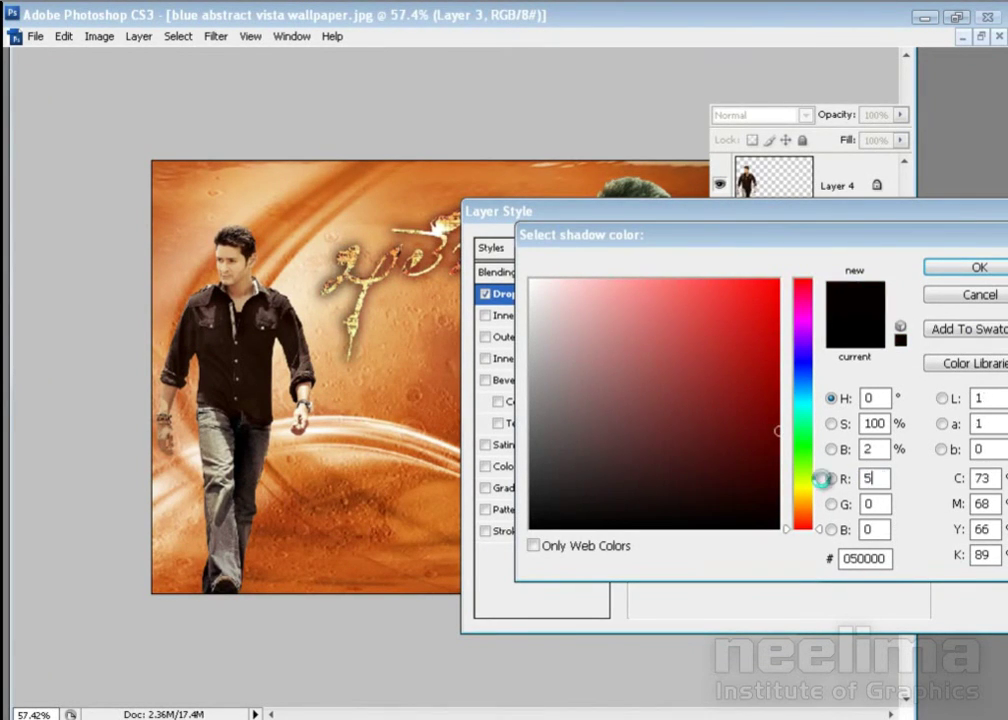
text(0)
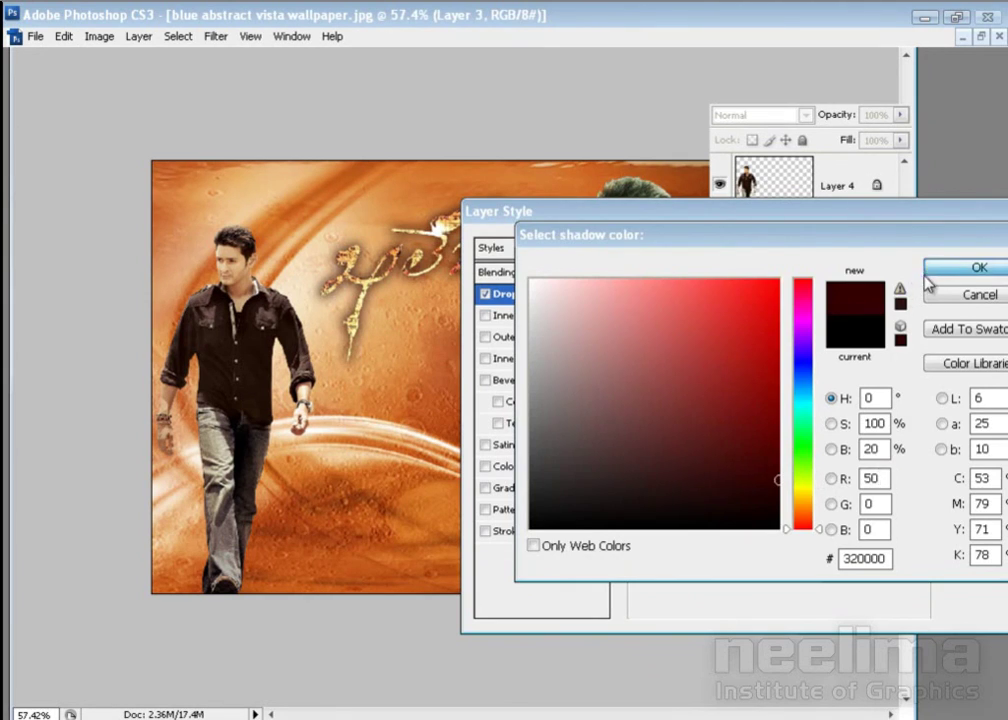
click(979, 267)
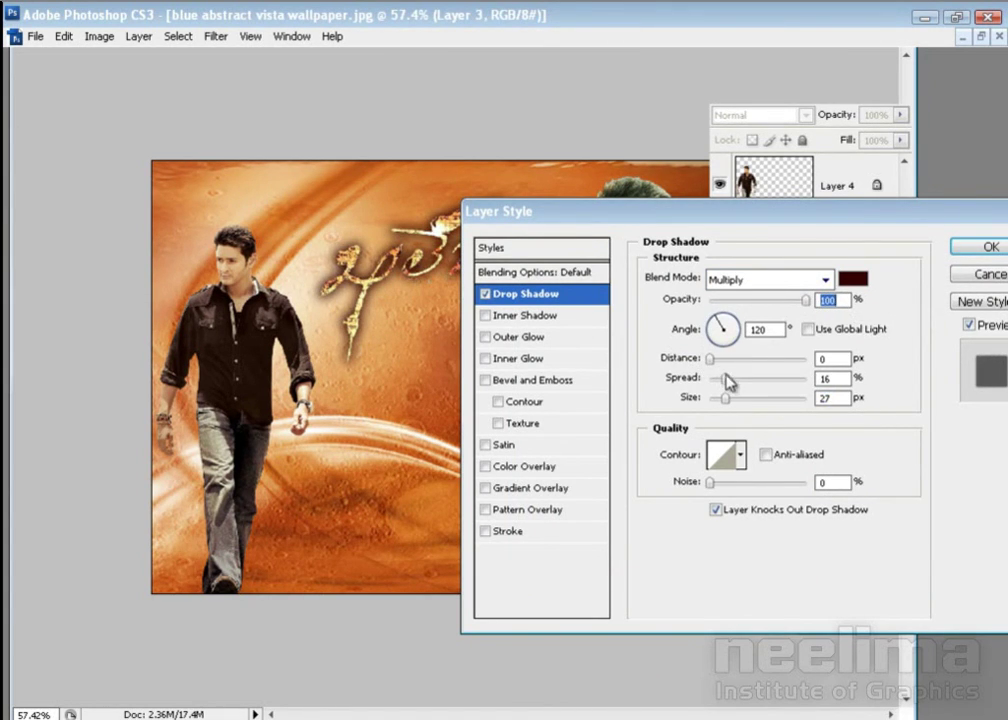
Set the shadow spread to 25% and size to 30 px, and apply it
drag(725, 379, 734, 379)
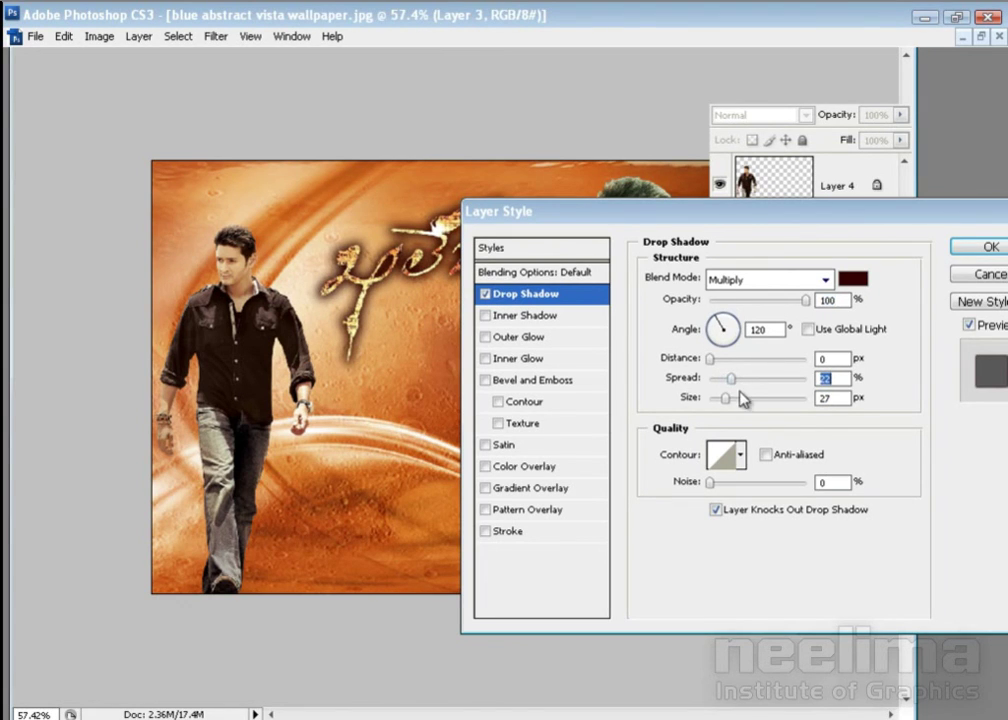
text(25)
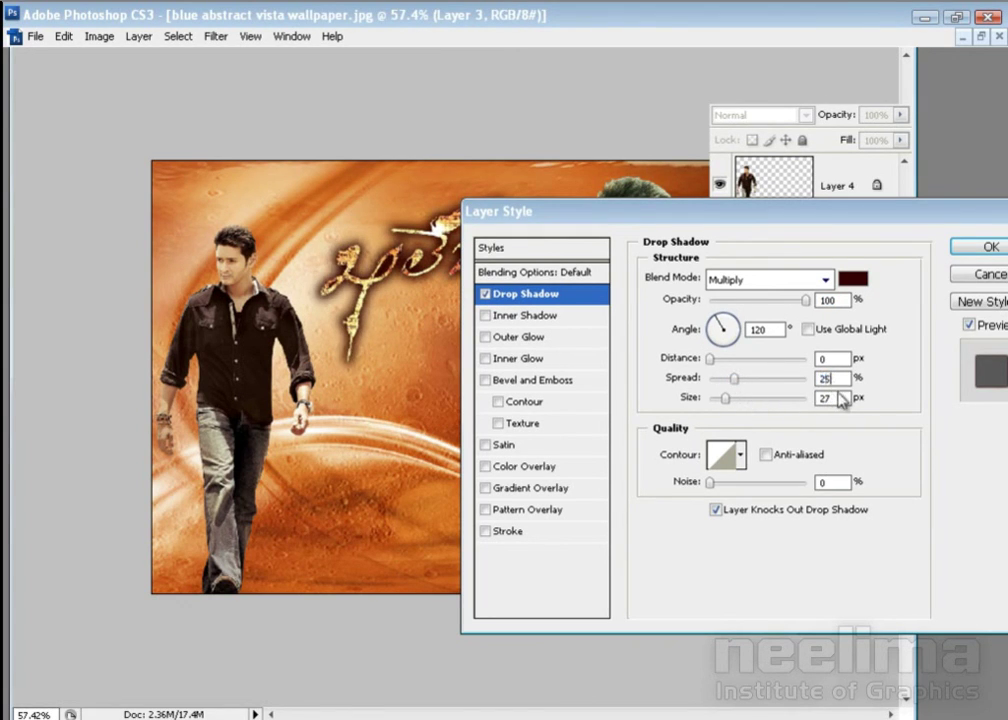
double_click(837, 397)
text(30)
key(Return)
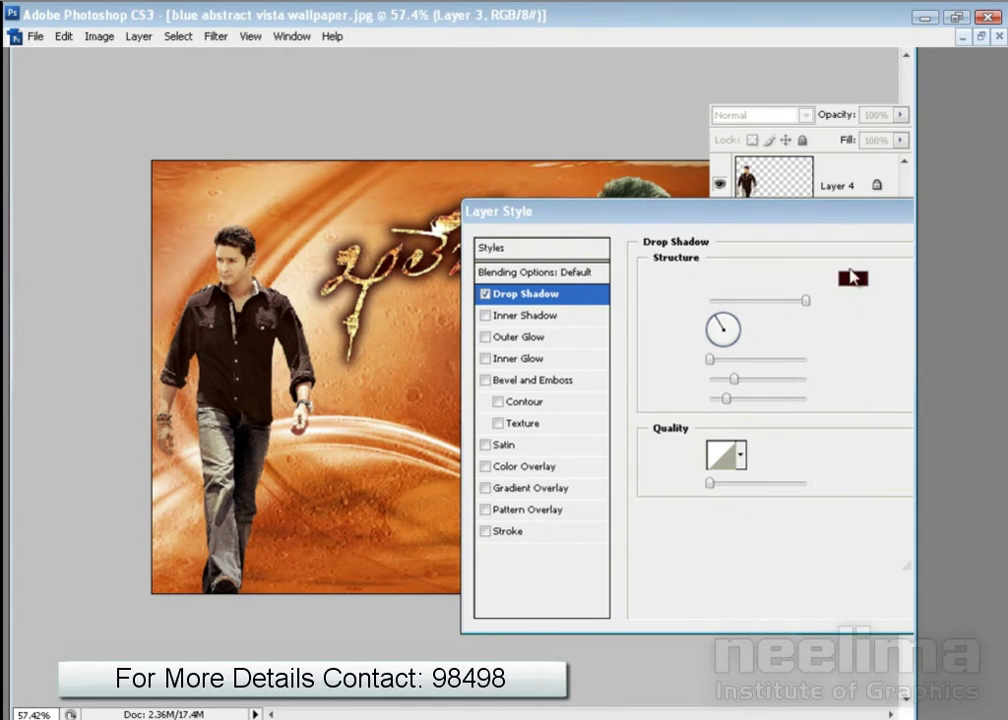
click(585, 352)
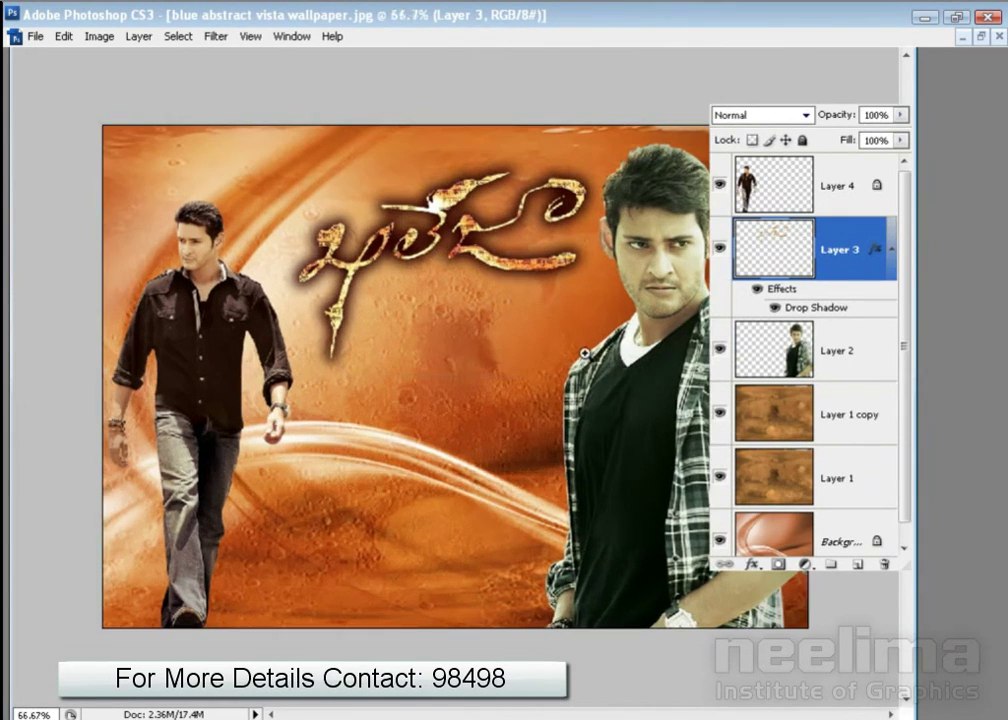
Make a small oval selection at the title top on a new layer, feathered 1 px
click(585, 340)
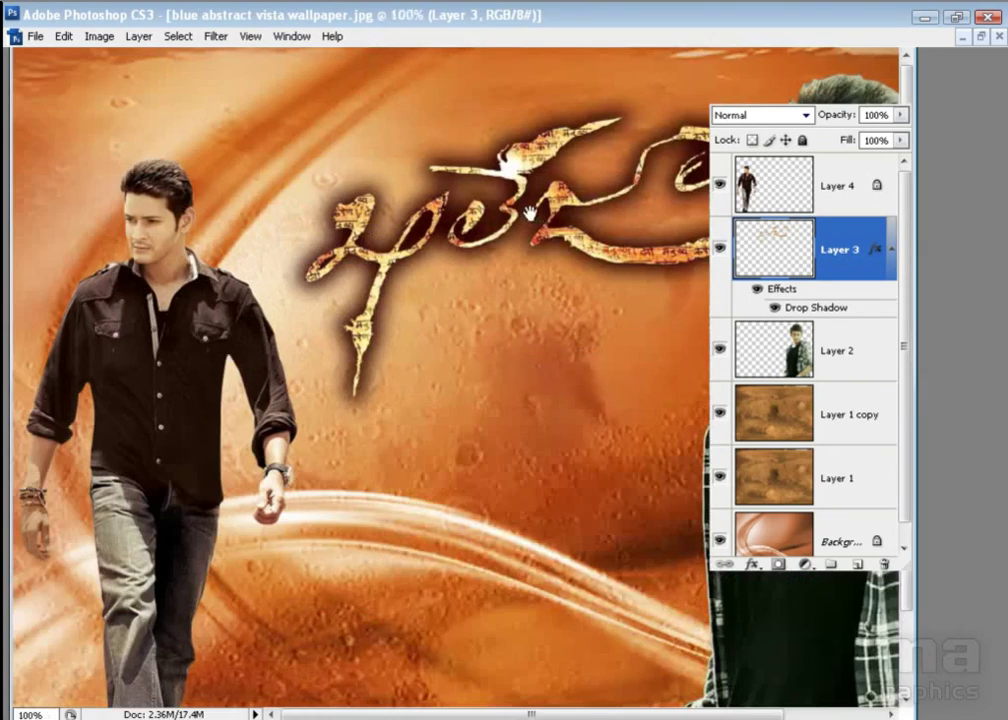
drag(520, 215, 472, 215)
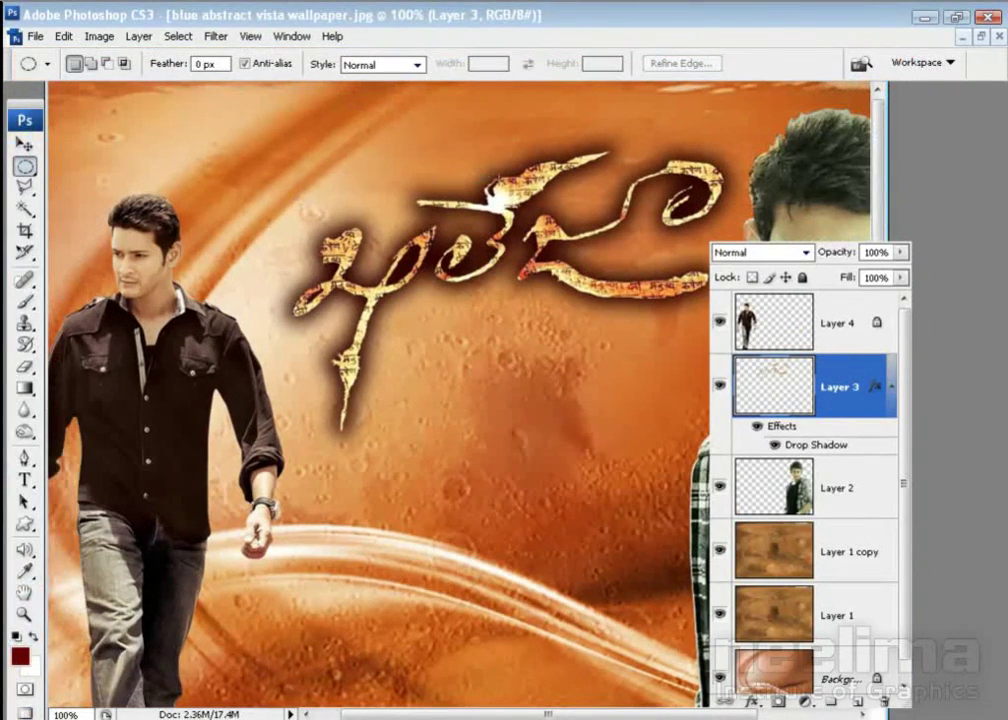
drag(519, 222, 518, 222)
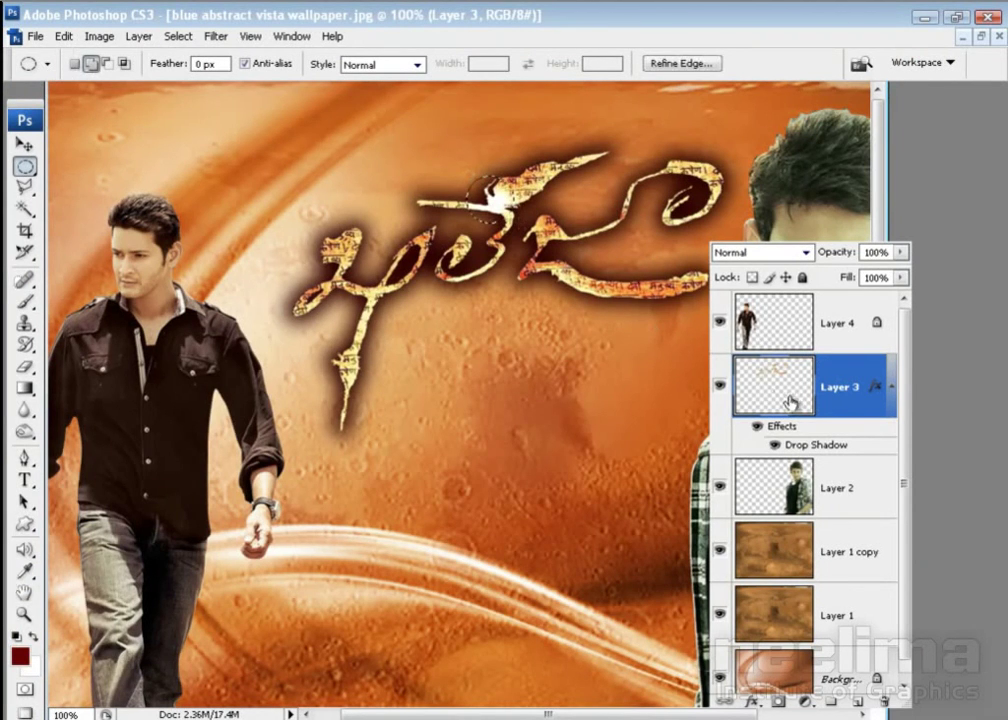
key(ctrl+shift+alt+n)
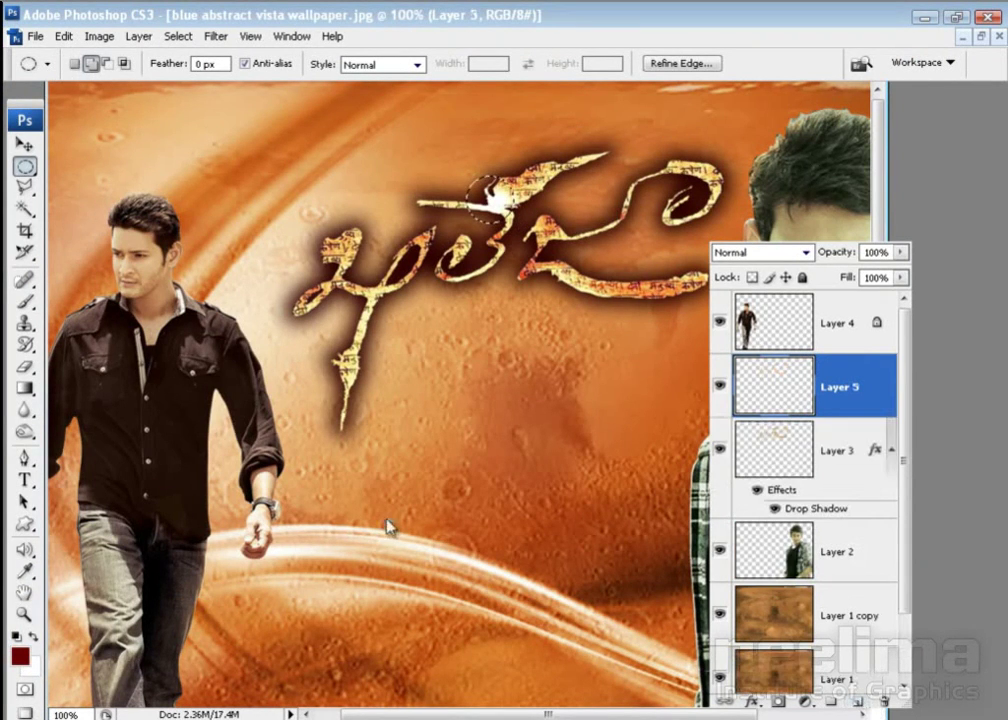
click(64, 36)
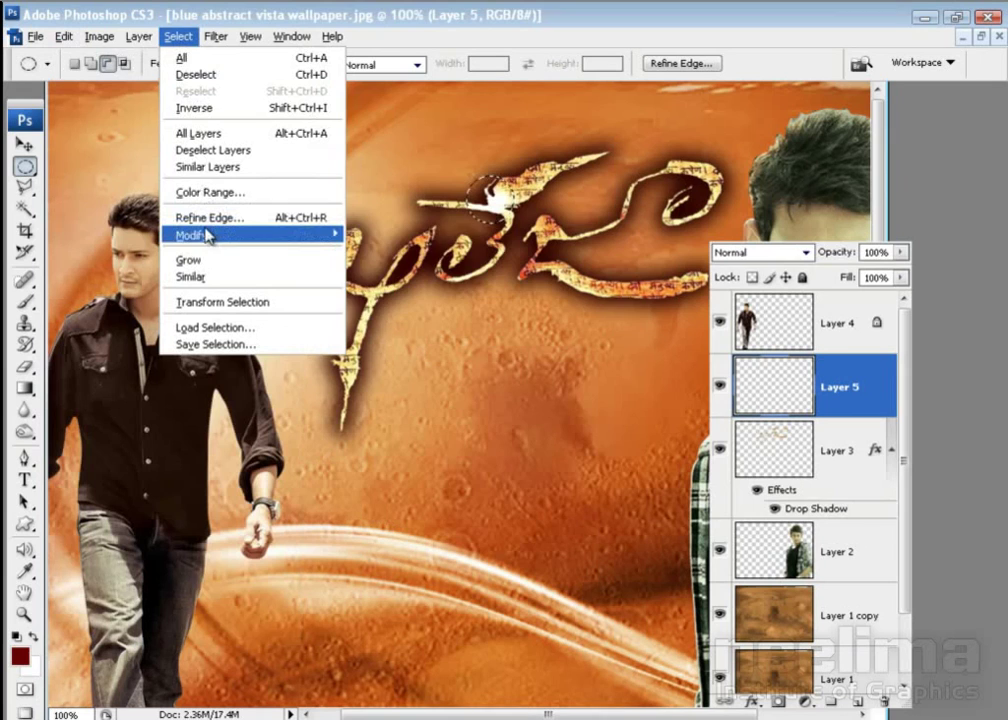
click(393, 300)
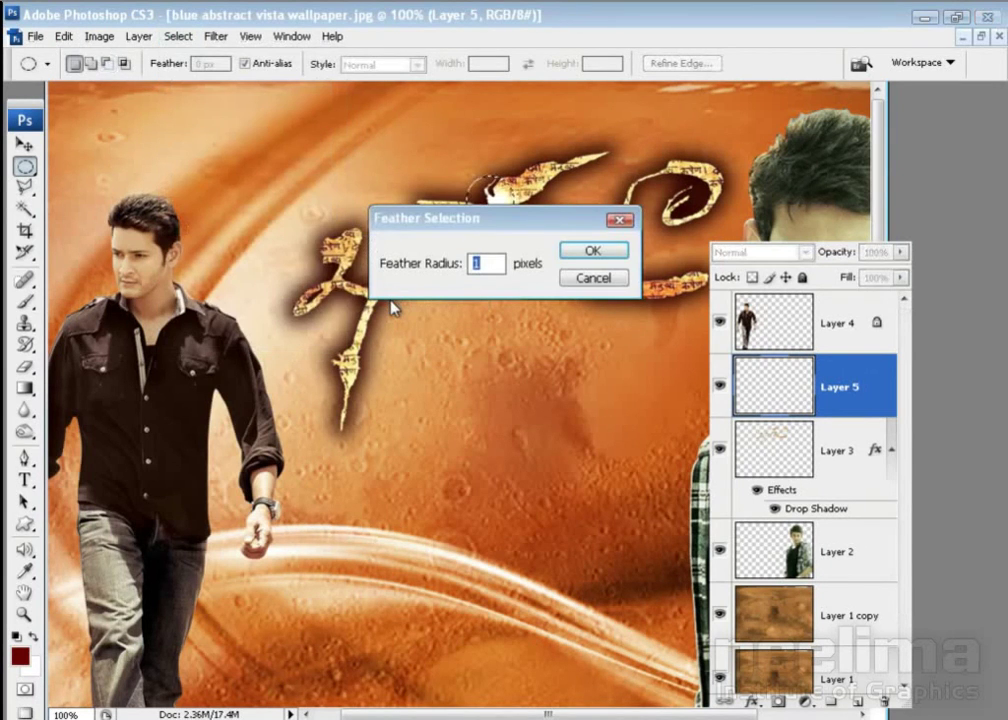
text(1)
key(Return)
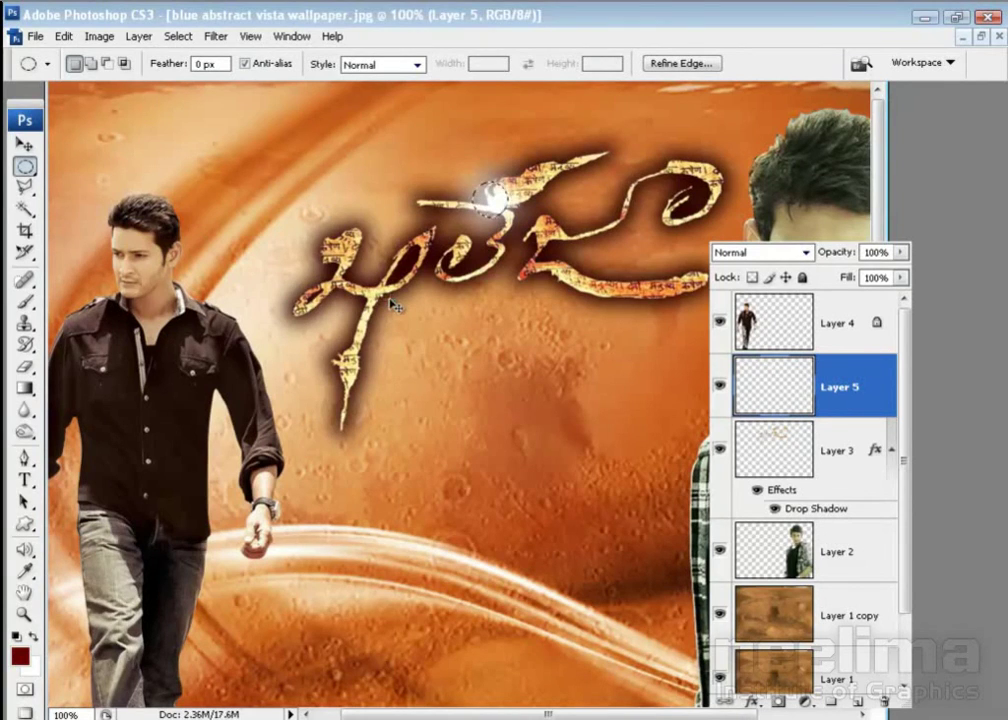
key(v)
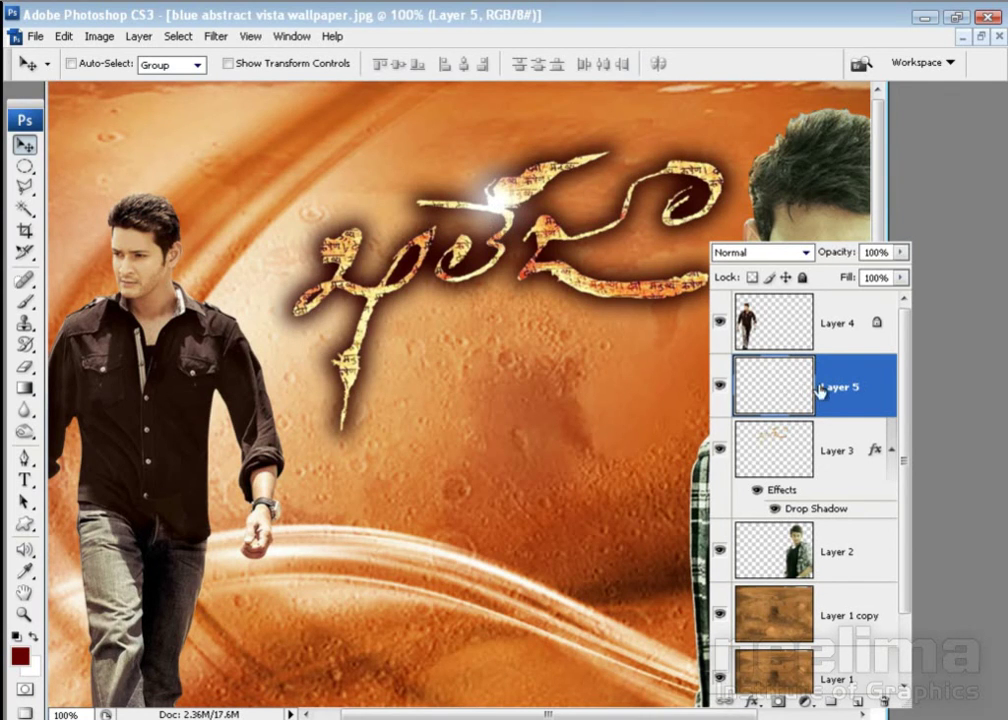
Duplicate the sparkle layer twice and merge the three copies over the title top
key(ctrl+j)
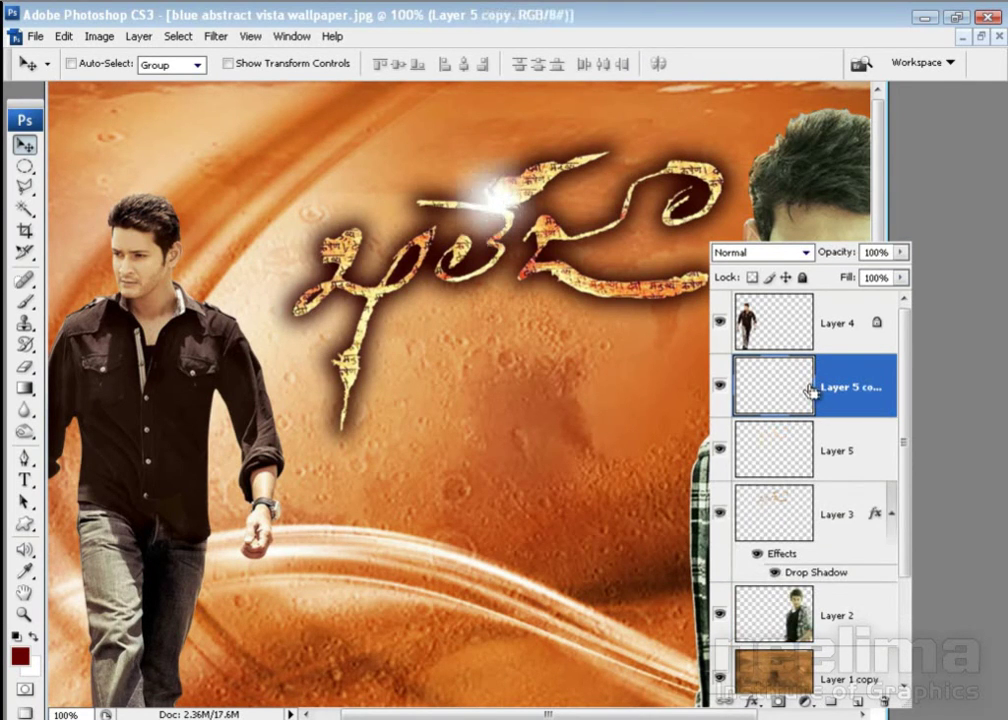
key(ctrl+j)
shift+click(832, 514)
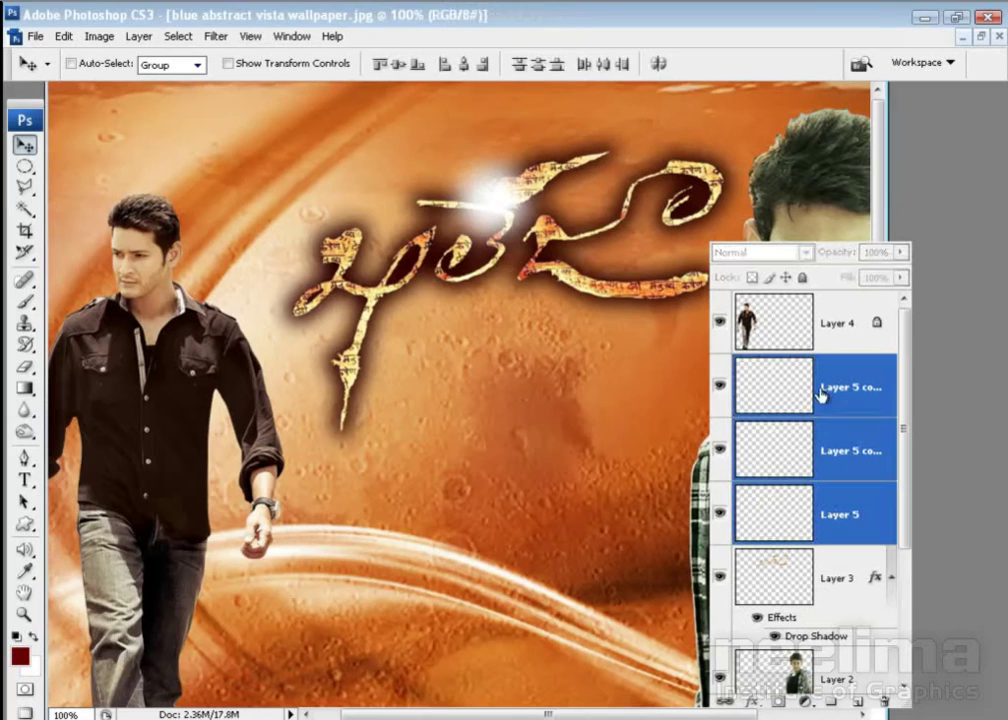
drag(508, 256, 457, 342)
drag(557, 389, 587, 264)
key(ctrl+e)
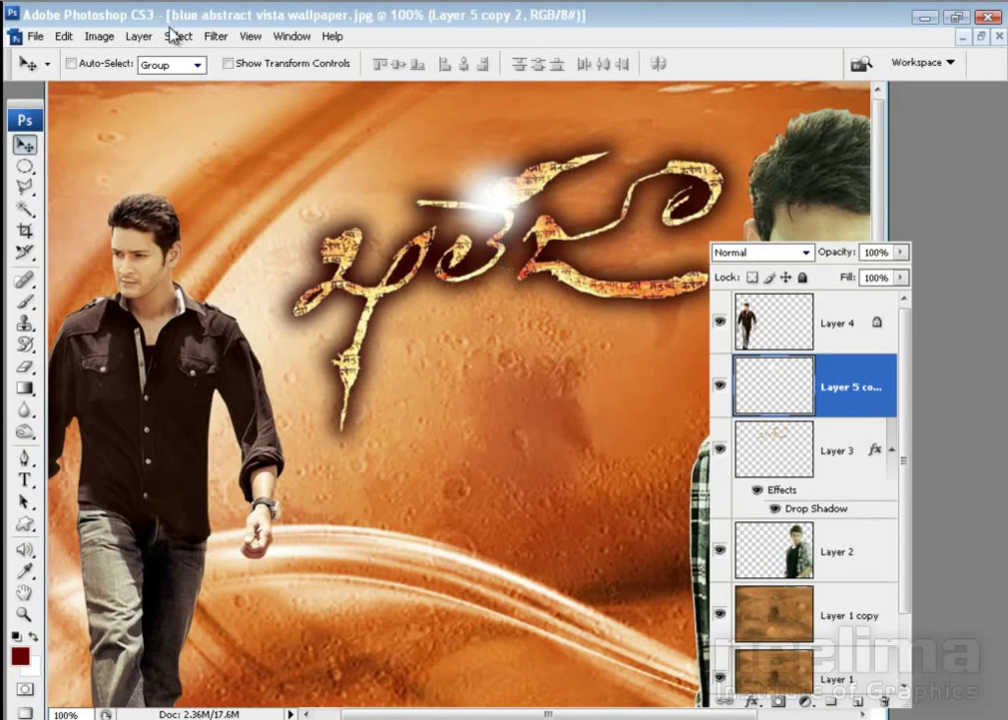
Zoom out to fit the whole poster and make the title layer active
click(139, 36)
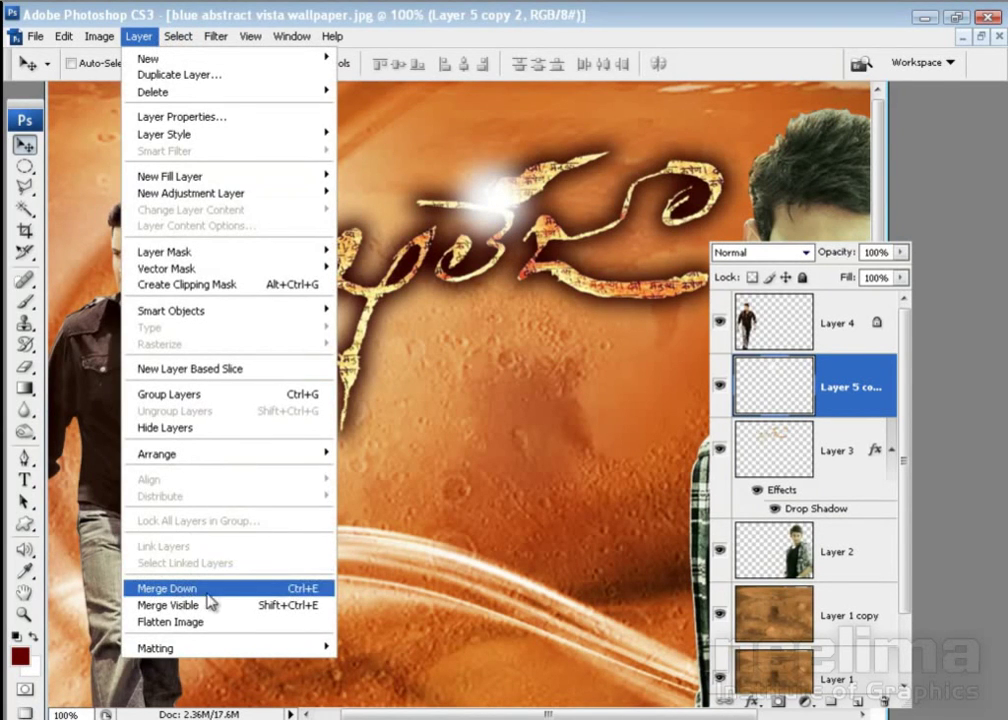
click(679, 321)
key(ctrl+minus)
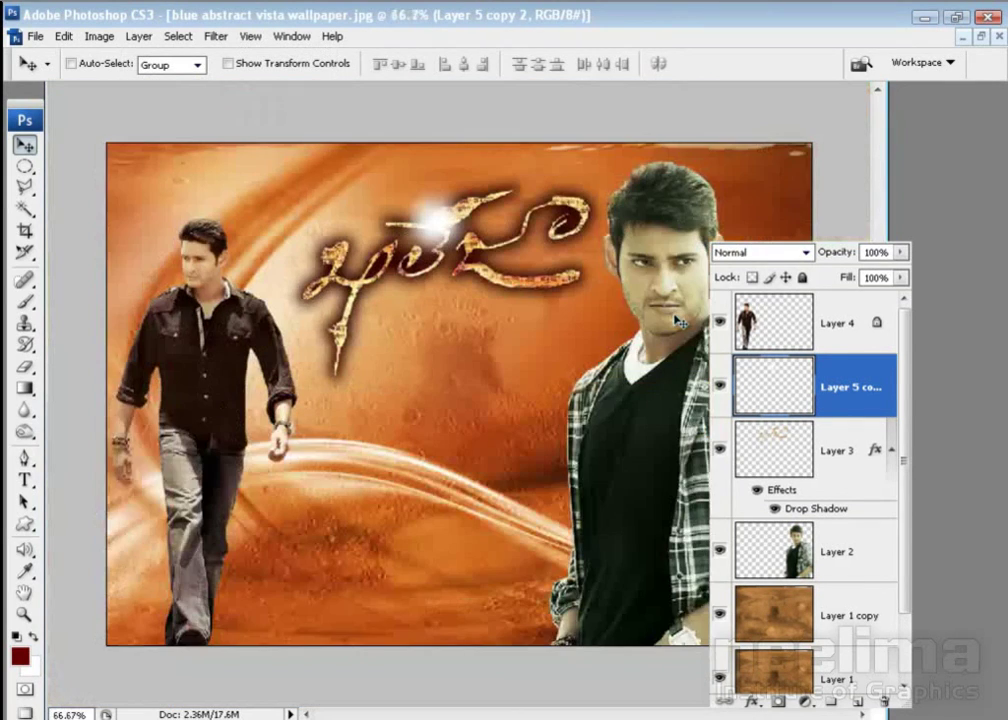
key(ctrl+minus)
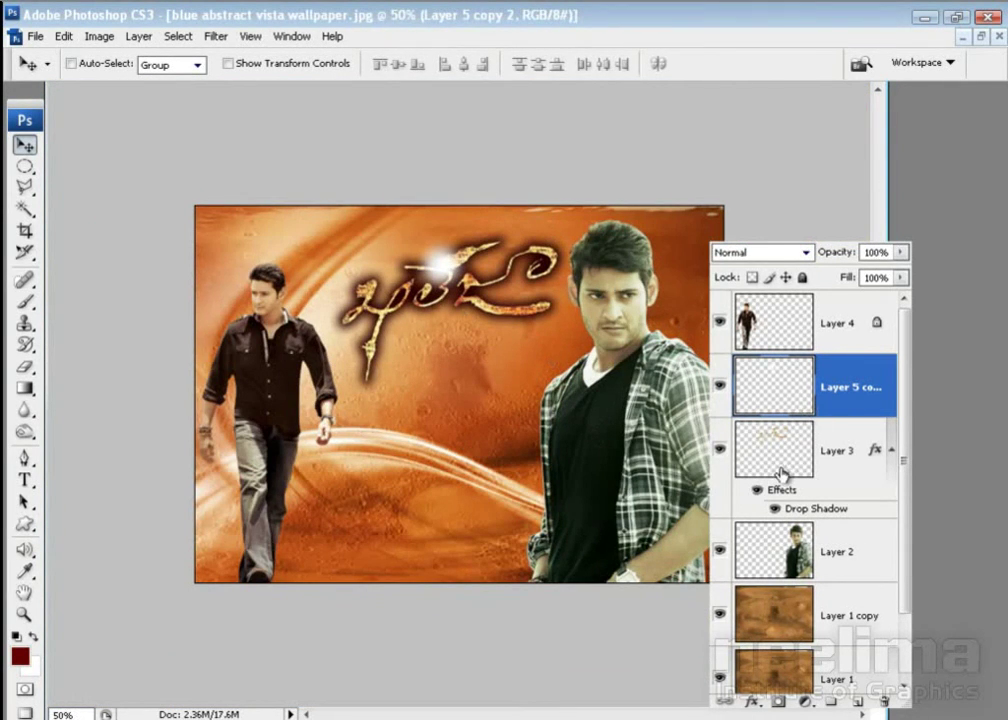
click(759, 464)
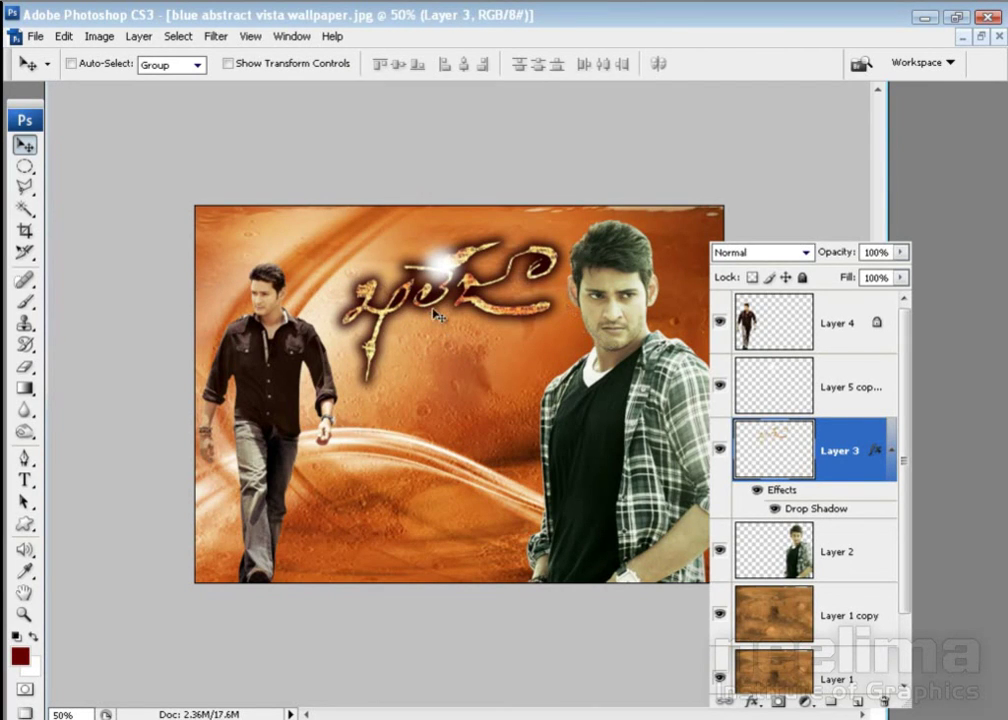
click(178, 36)
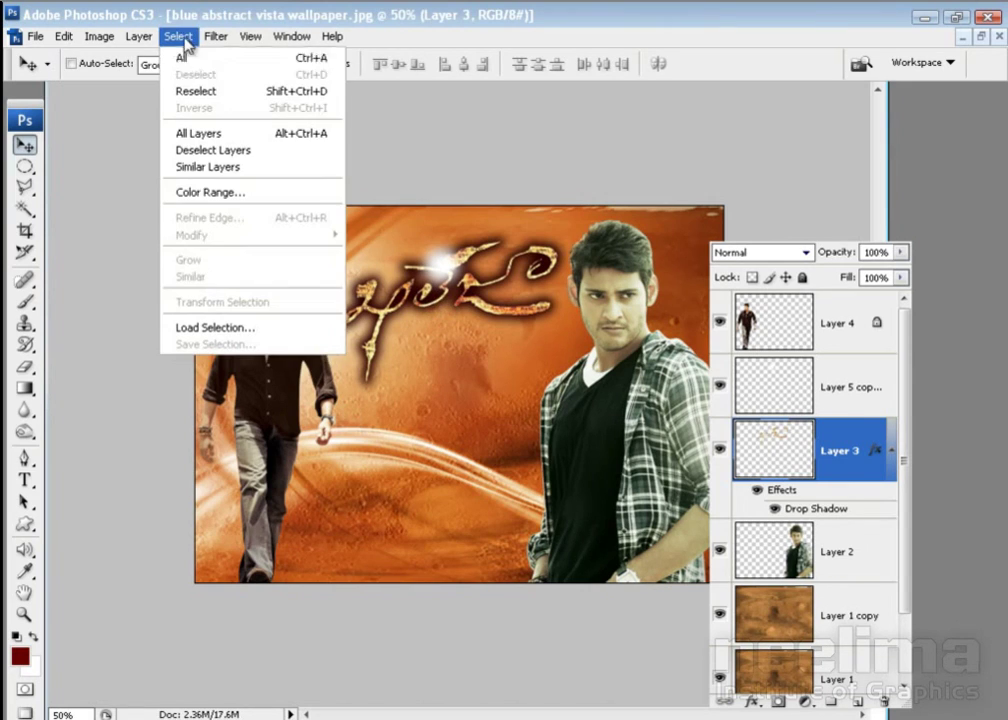
Select all, align the title to the canvas centre, then deselect
click(316, 63)
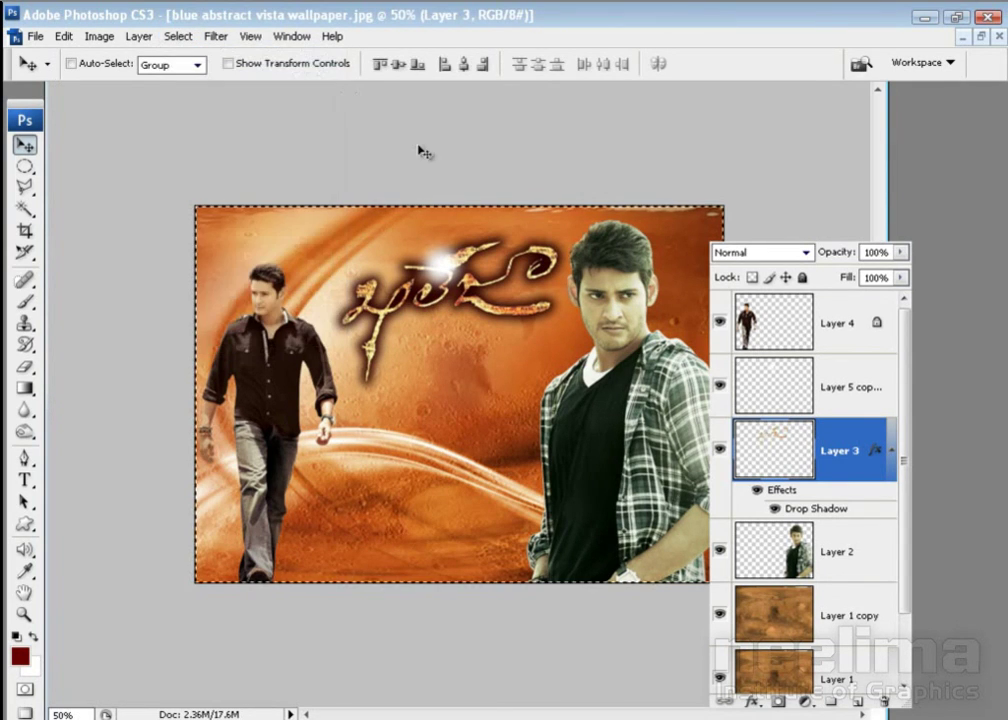
click(463, 66)
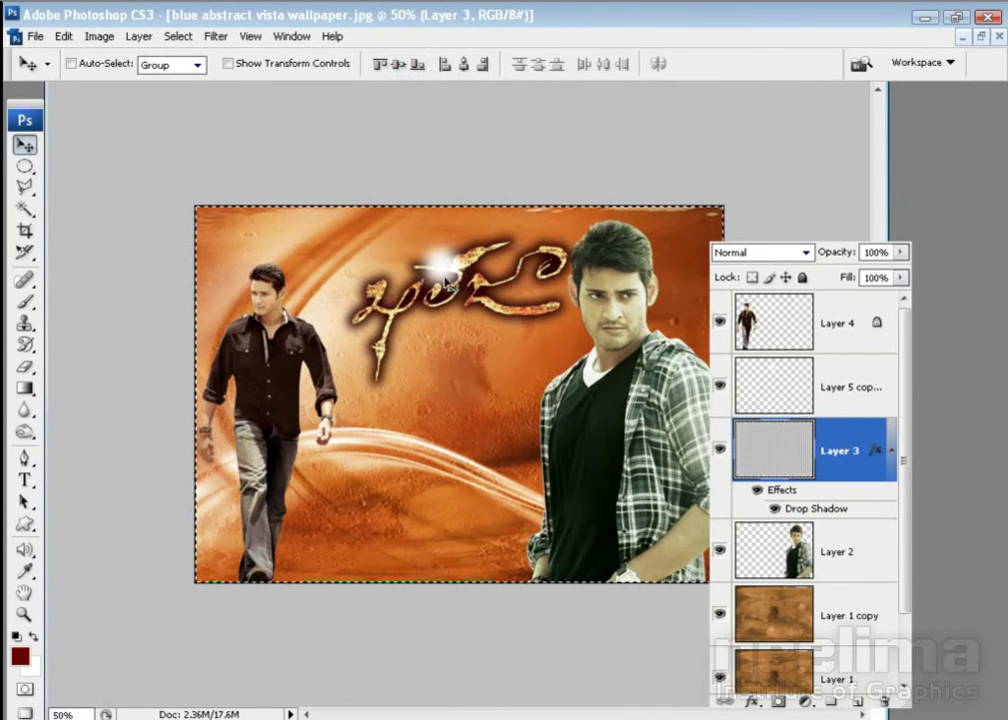
key(ctrl+d)
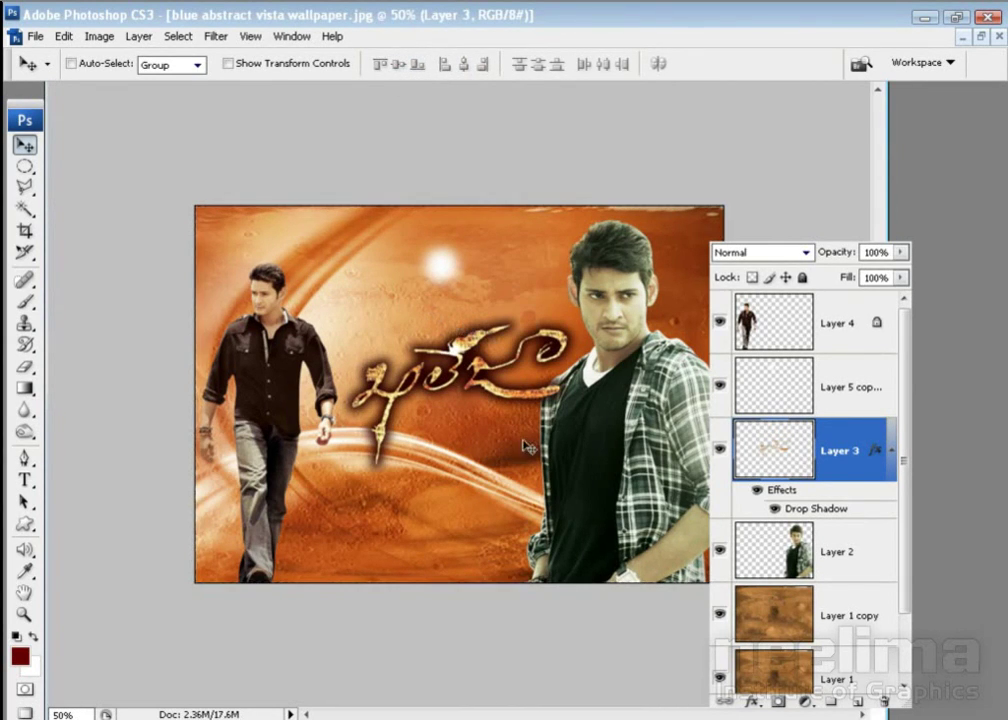
Duplicate the title layer as Layer 3 copy and hide the original Layer 3
right_click(800, 452)
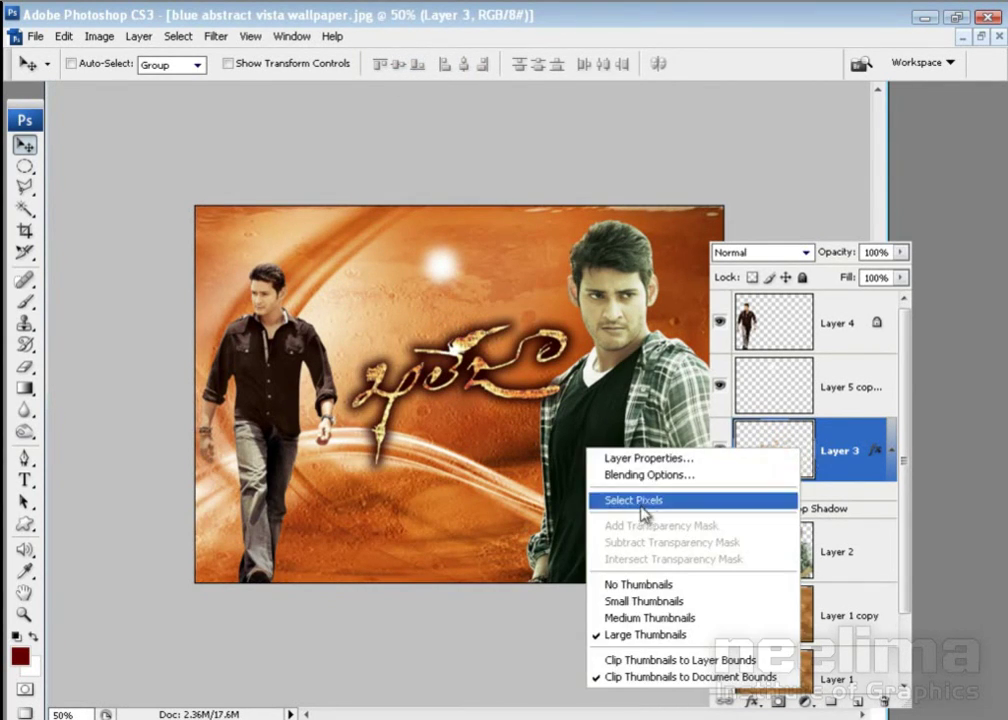
right_click(836, 448)
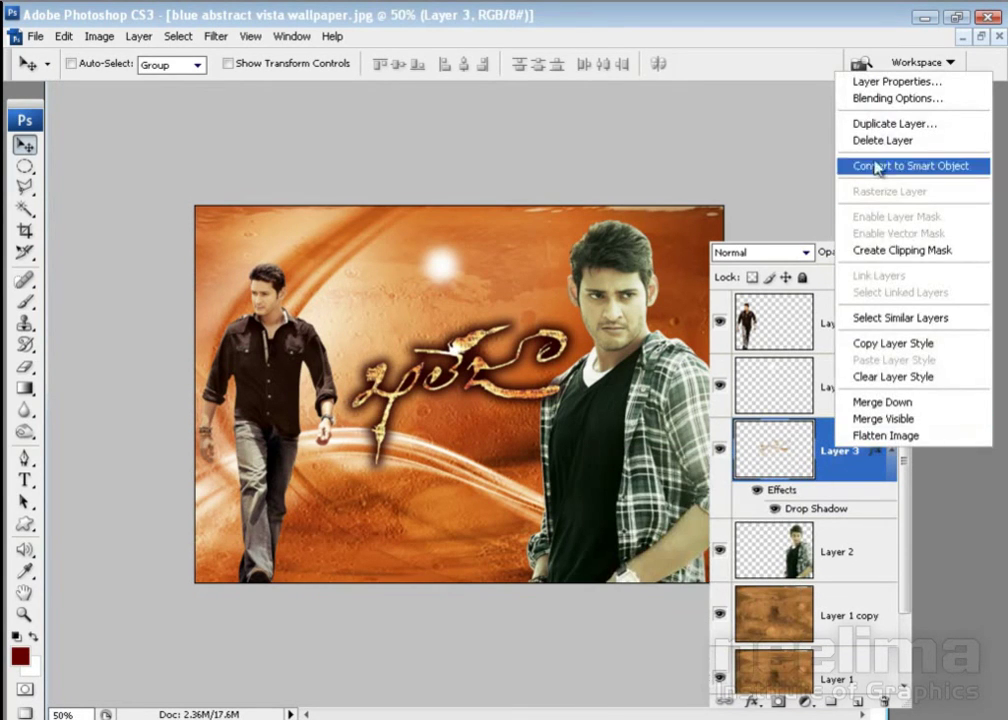
click(880, 124)
click(672, 220)
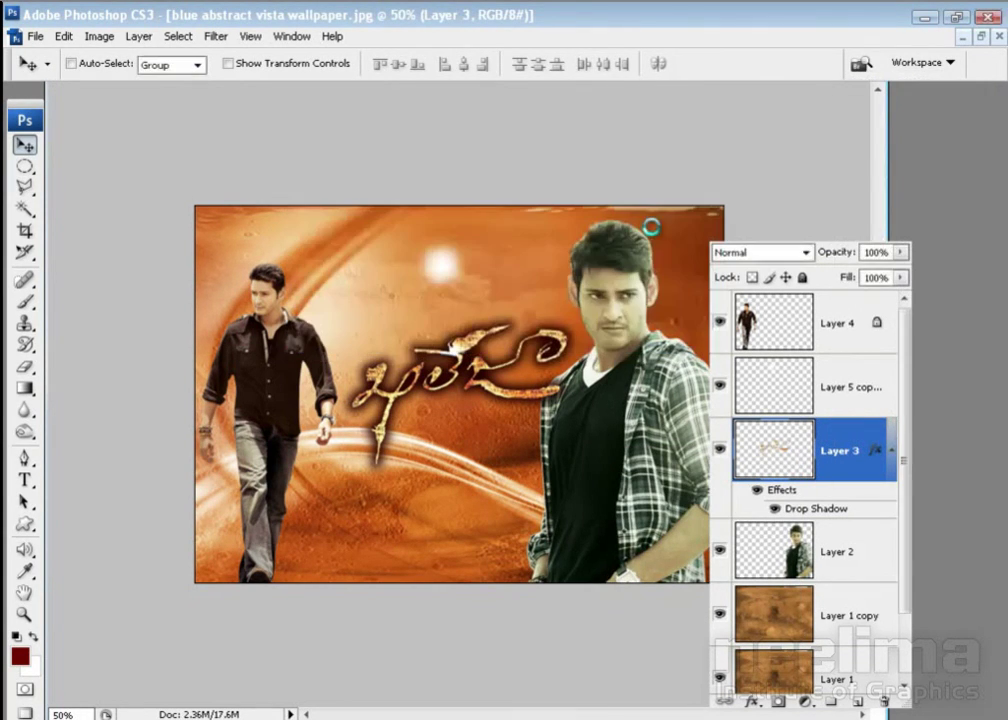
click(891, 450)
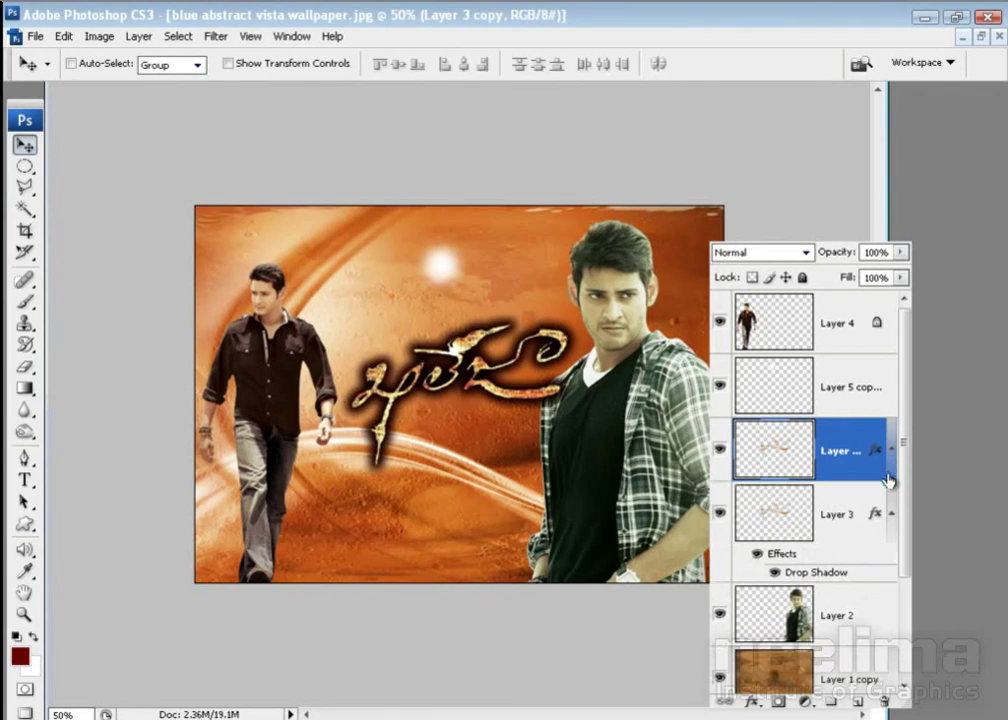
click(889, 512)
click(720, 516)
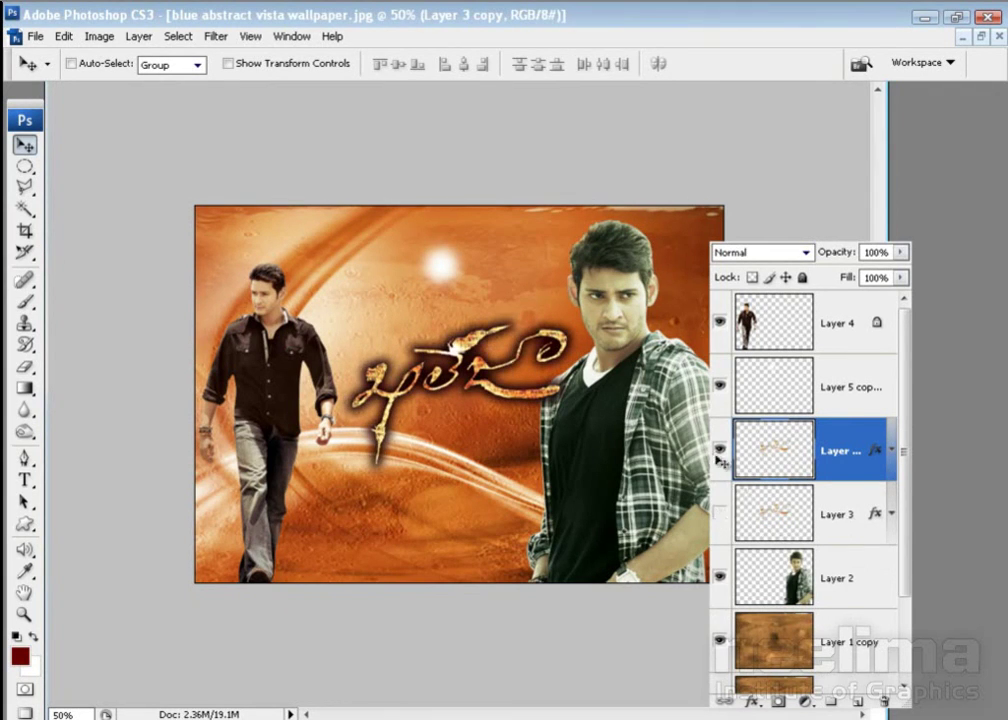
Delete the drop shadow effect from Layer 3 copy
click(718, 453)
click(718, 453)
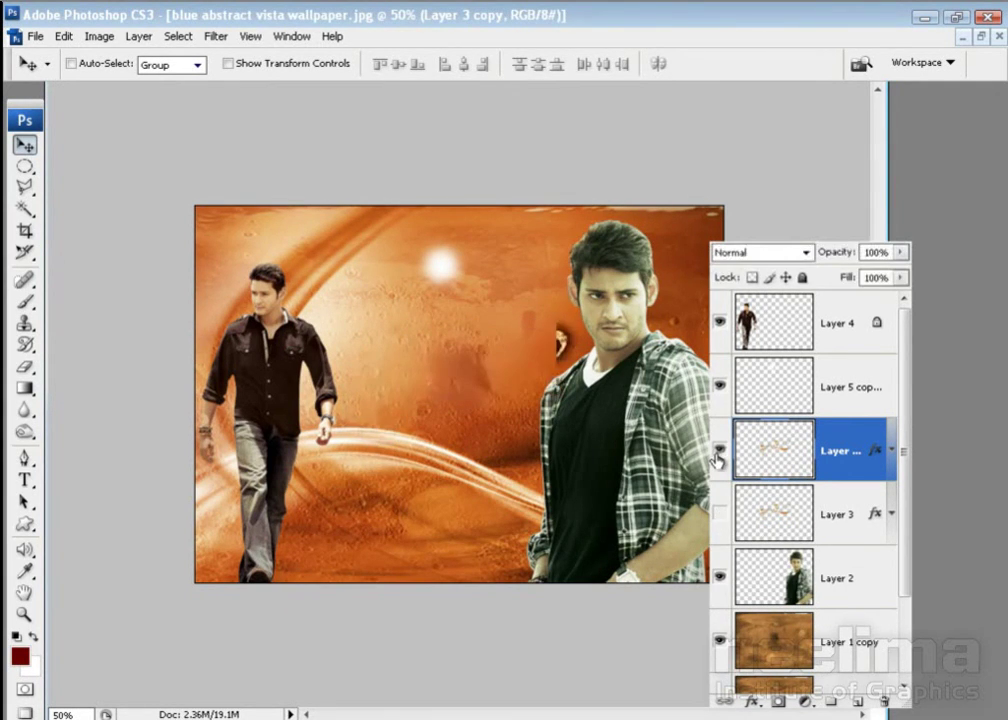
drag(879, 455, 881, 697)
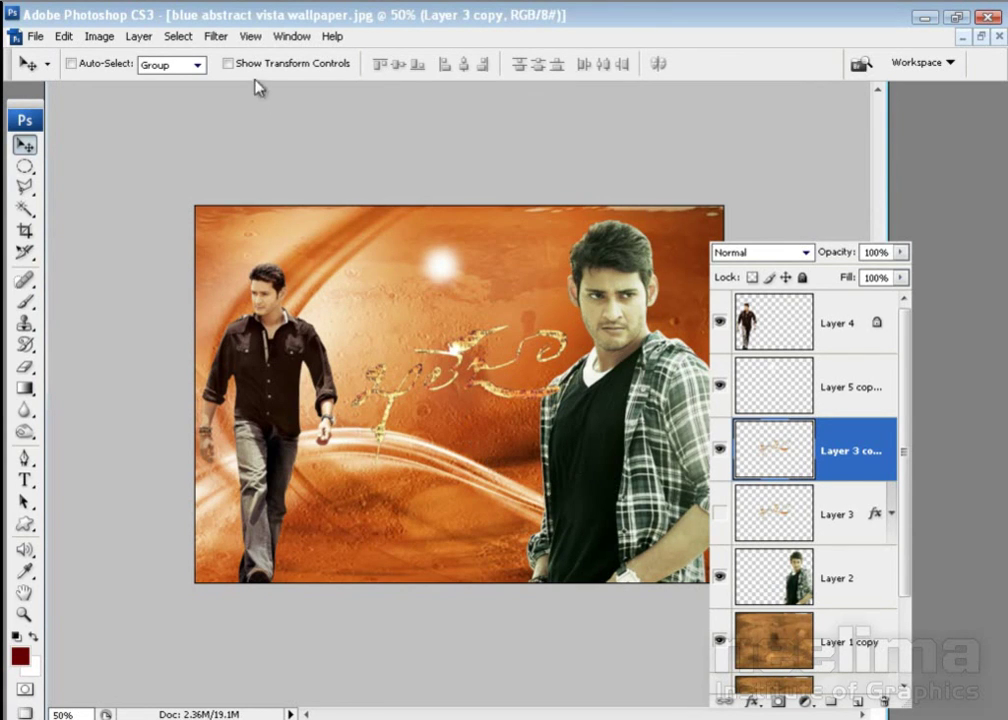
click(176, 36)
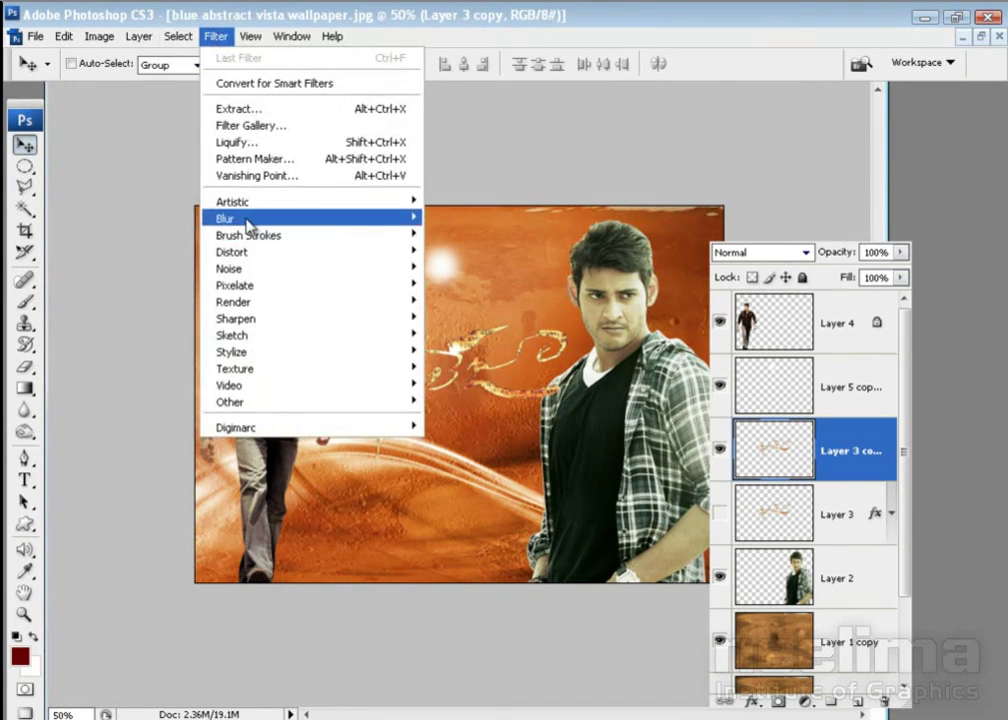
mouse_move(226, 218)
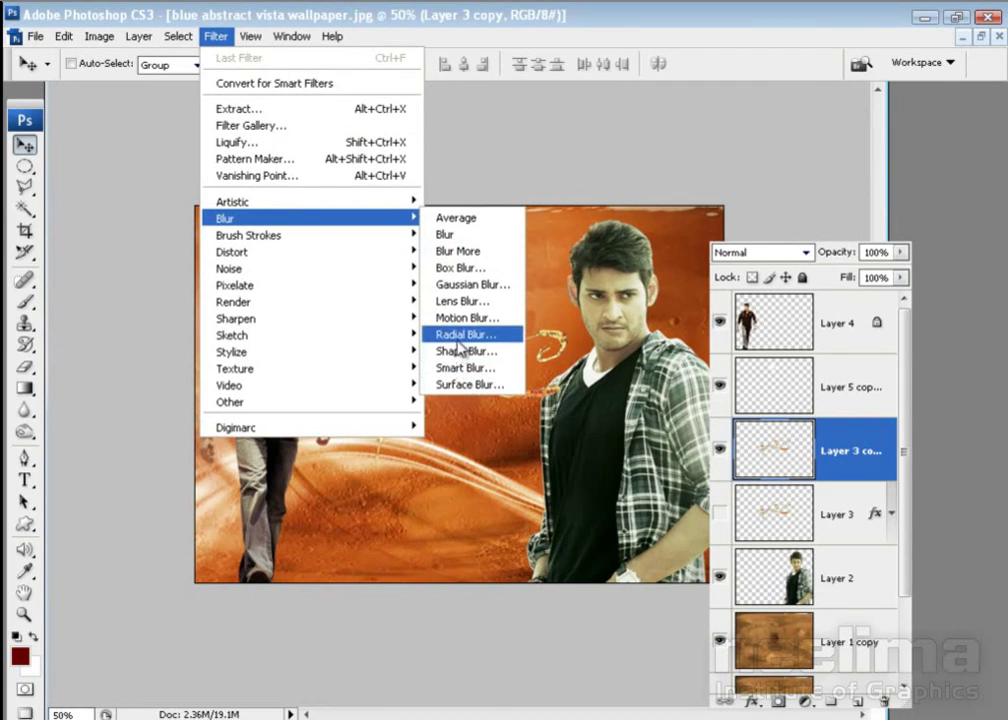
Zoom-blur the title copy with Radial Blur amount 100, then duplicate the blurred layer
click(462, 334)
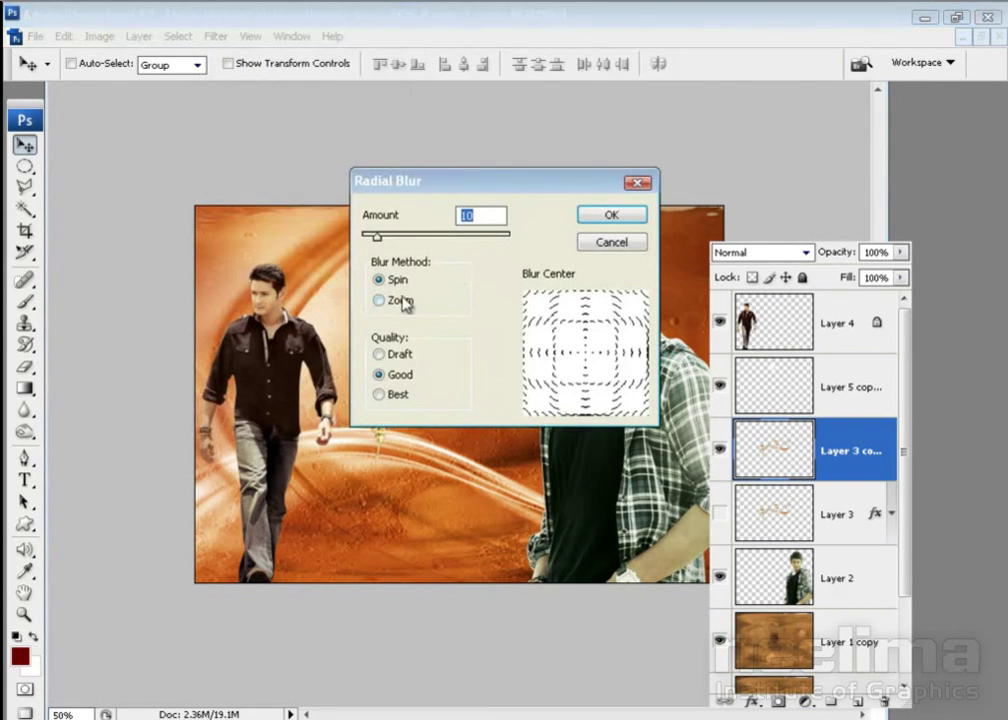
click(380, 300)
drag(445, 186, 659, 179)
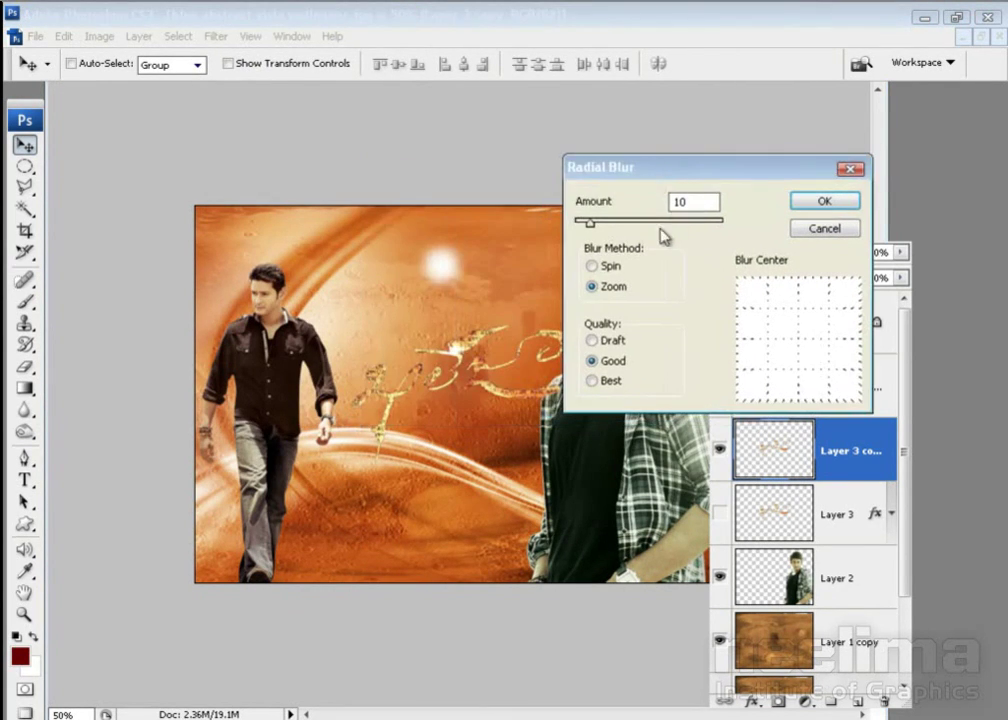
drag(590, 225, 724, 223)
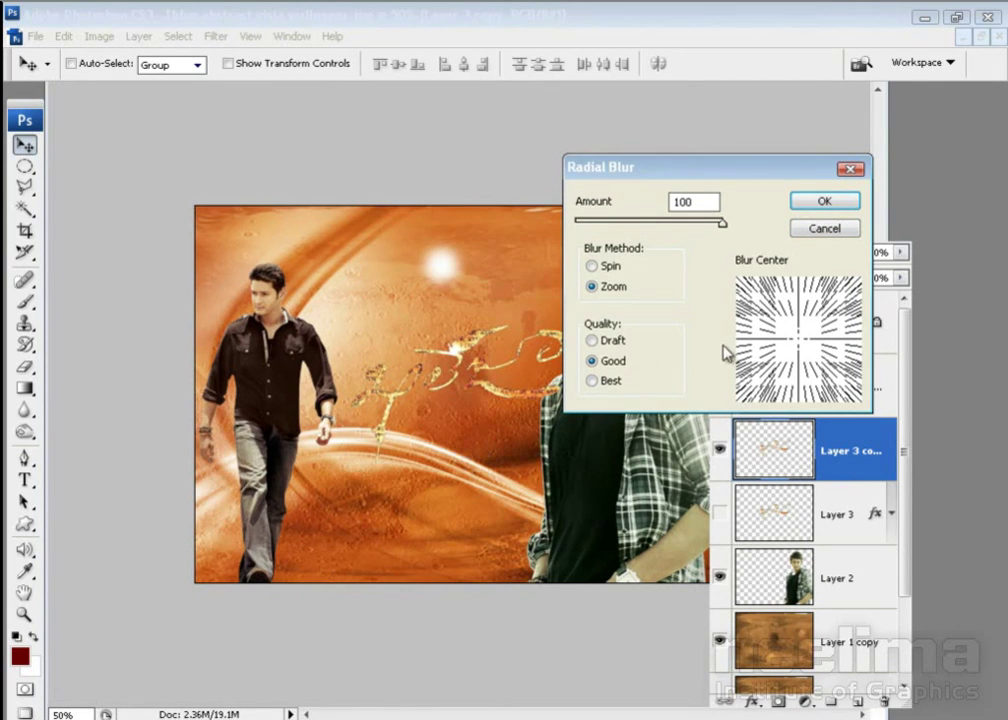
drag(709, 169, 716, 200)
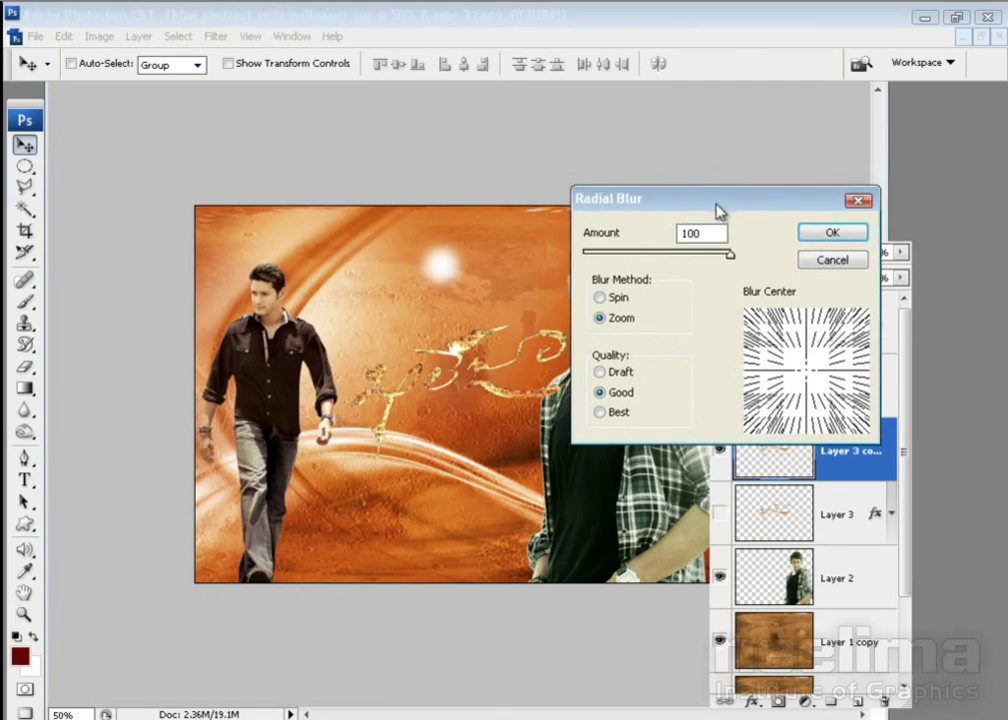
click(835, 235)
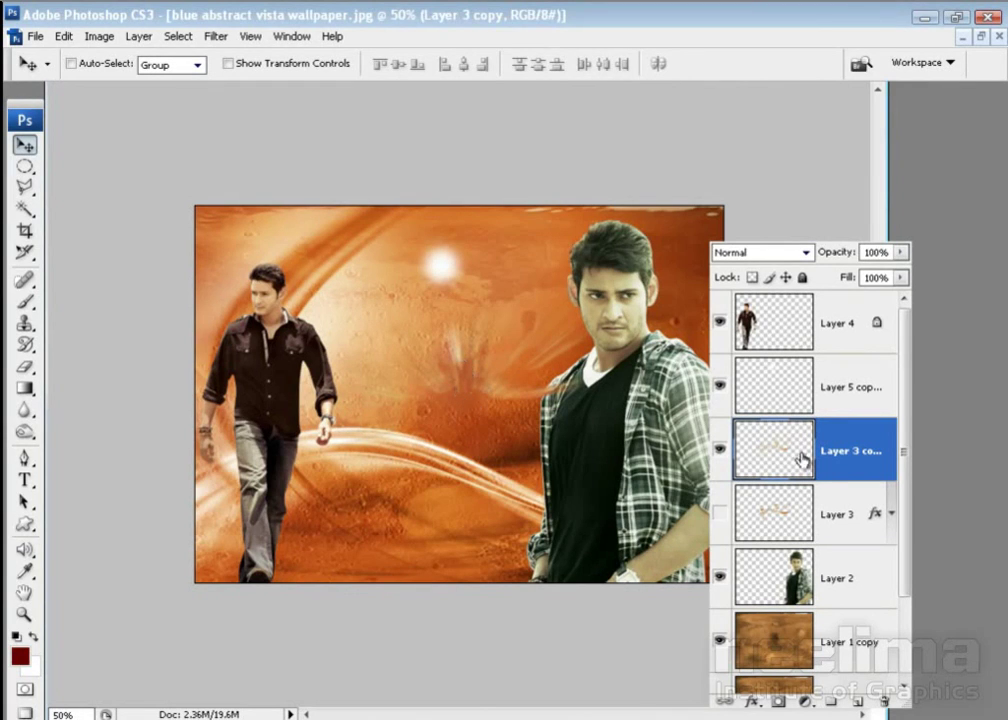
key(ctrl+j)
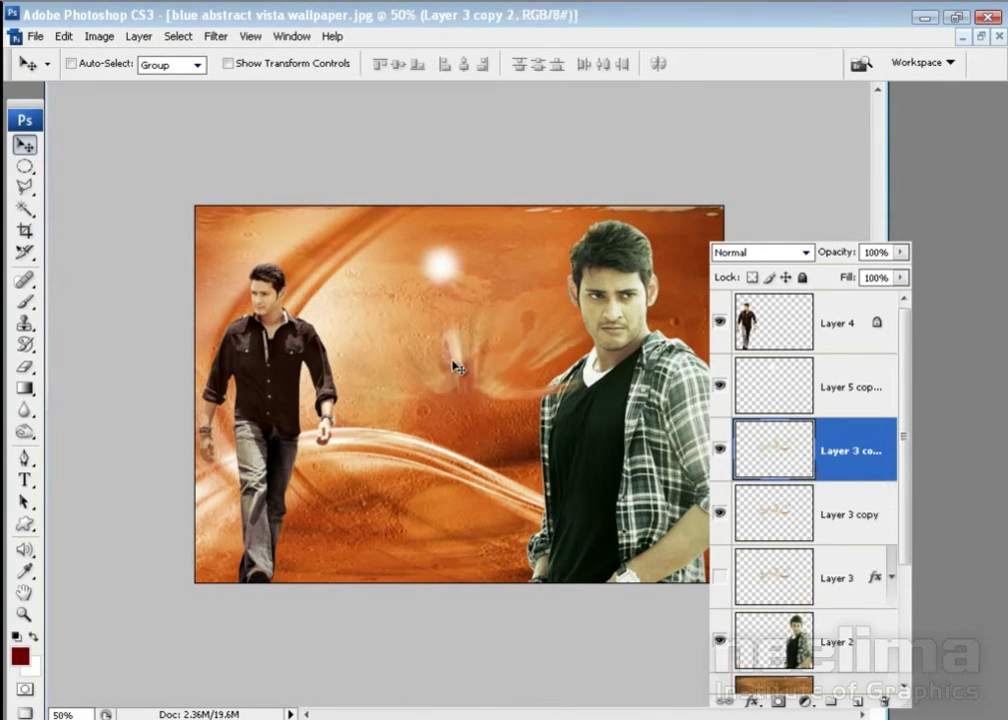
Duplicate the blurred title again and merge the three blurred copies into one layer
key(ctrl+j)
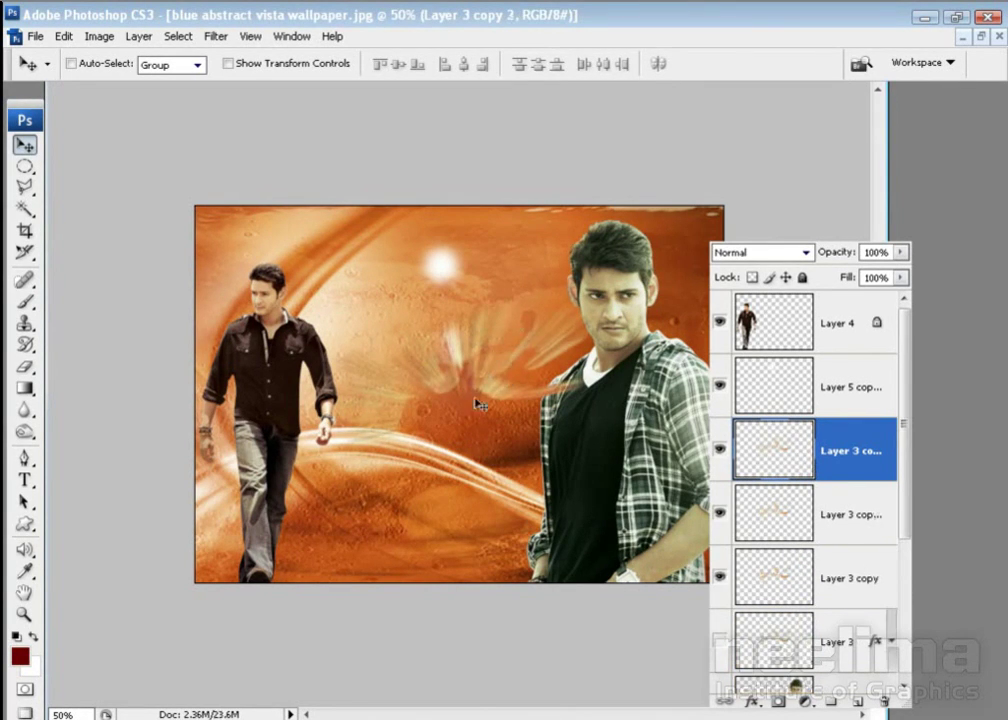
shift+click(828, 520)
shift+click(826, 576)
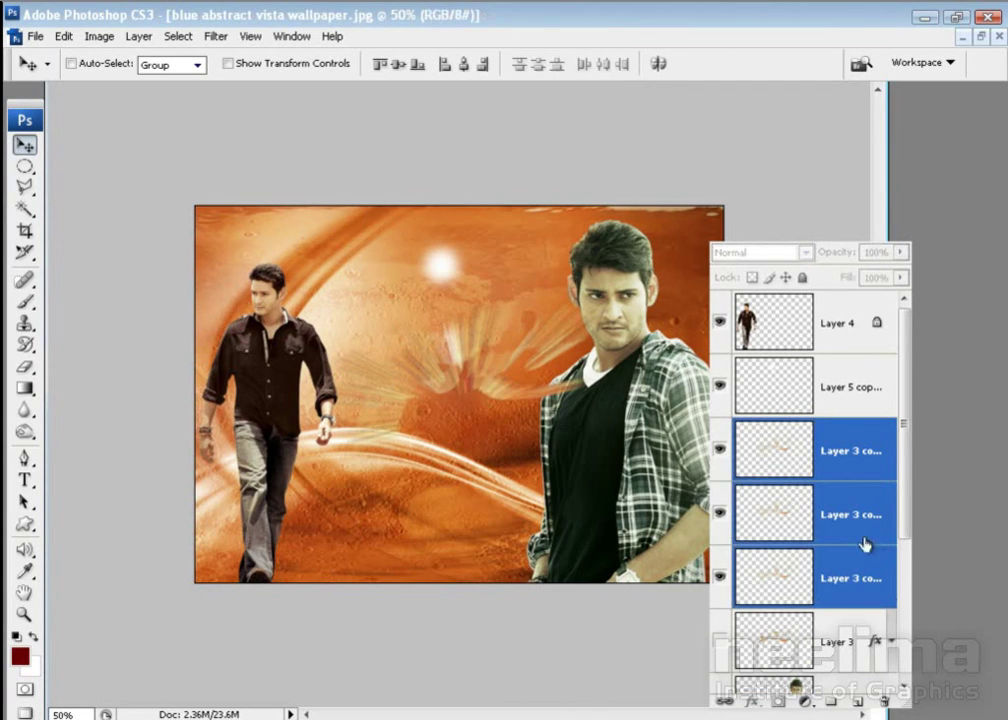
right_click(857, 528)
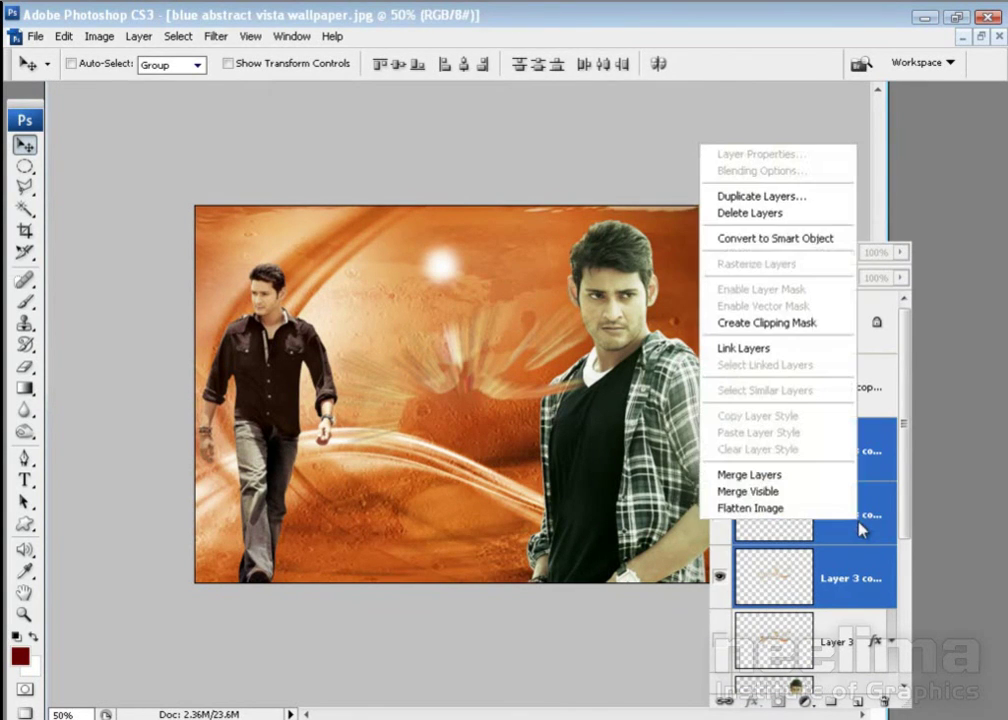
click(760, 476)
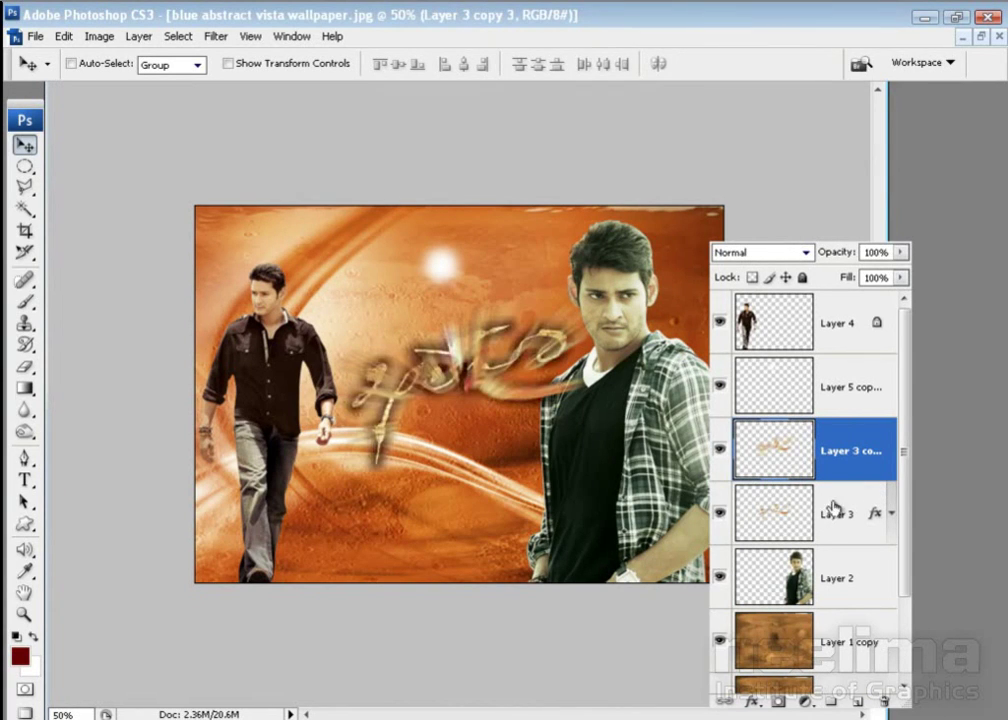
Show the original title's effects and step back twice in history
click(890, 513)
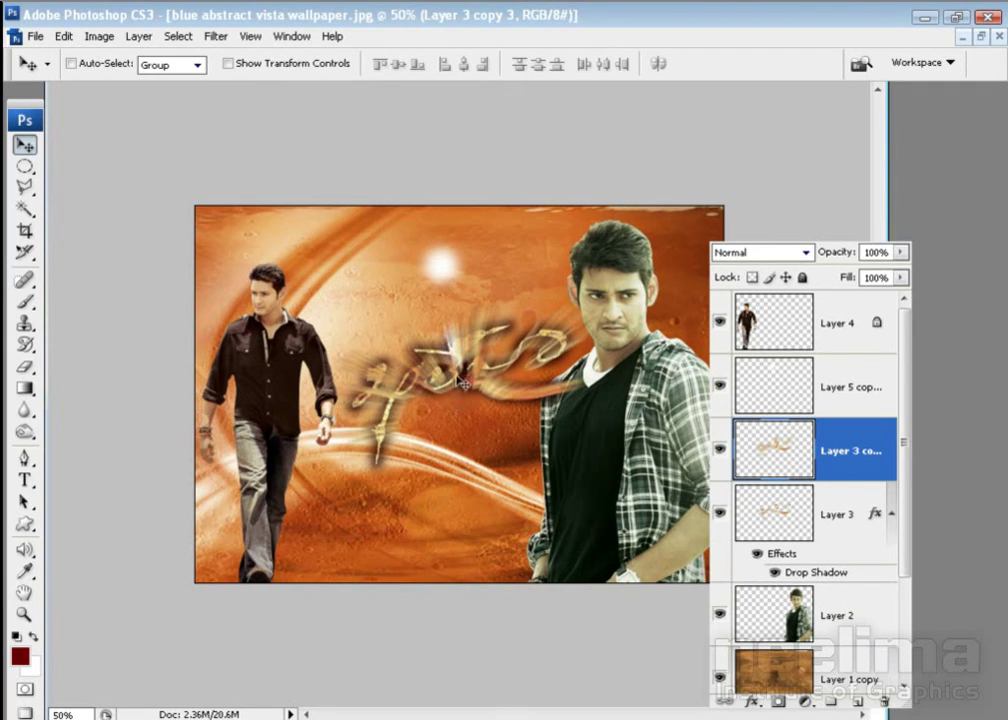
key(ctrl+alt+z)
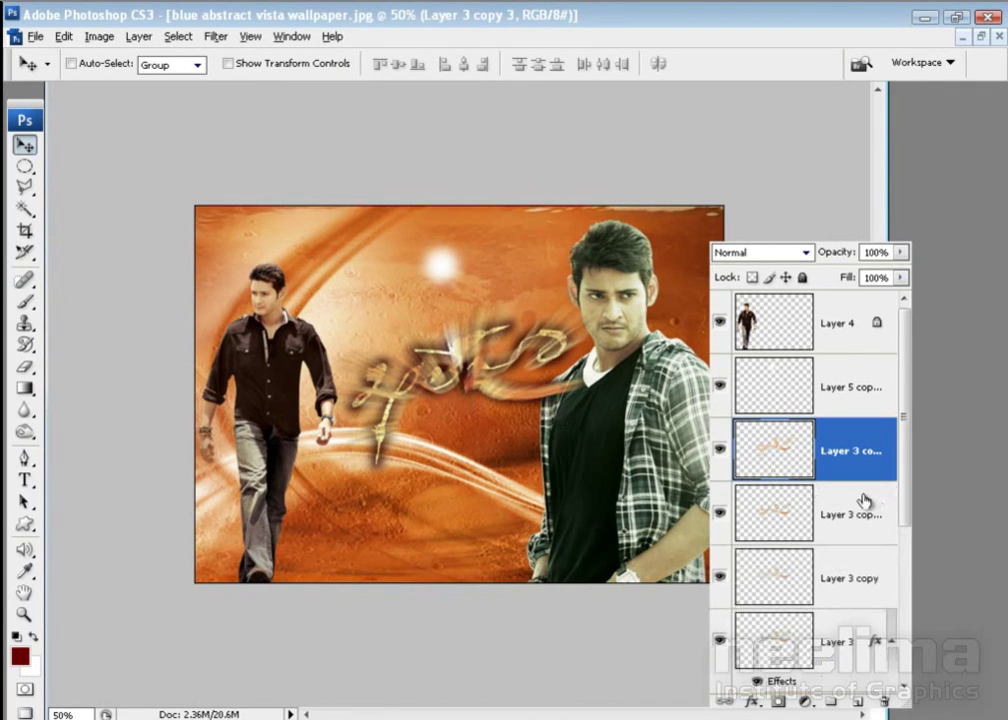
key(ctrl+alt+z)
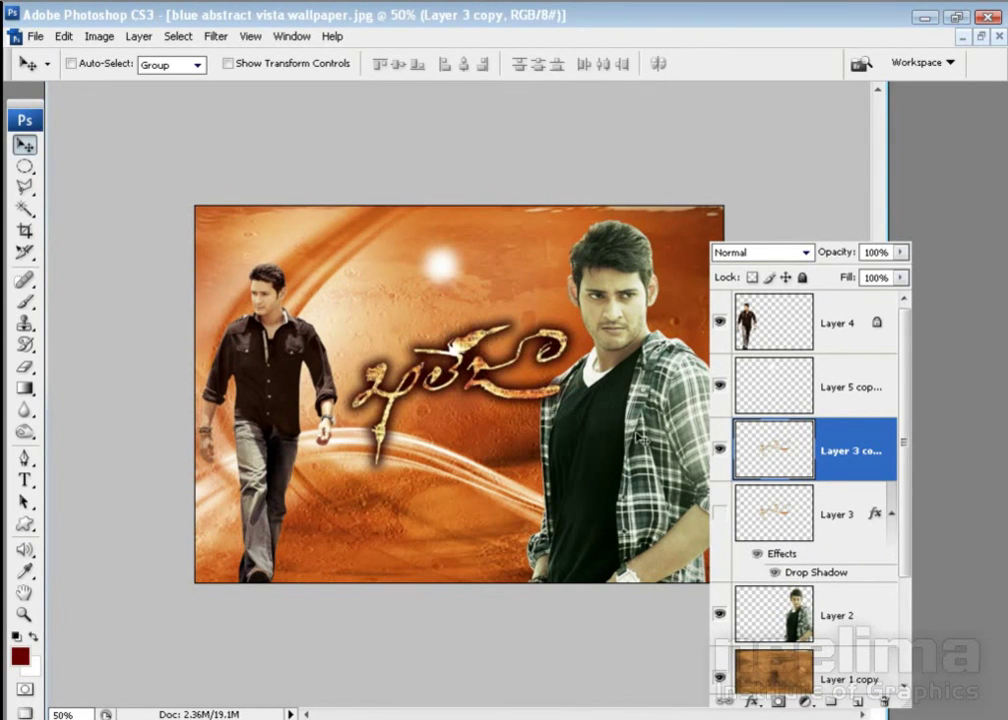
Hide the original title and reapply the zoom blur with its centre moved upward
click(719, 513)
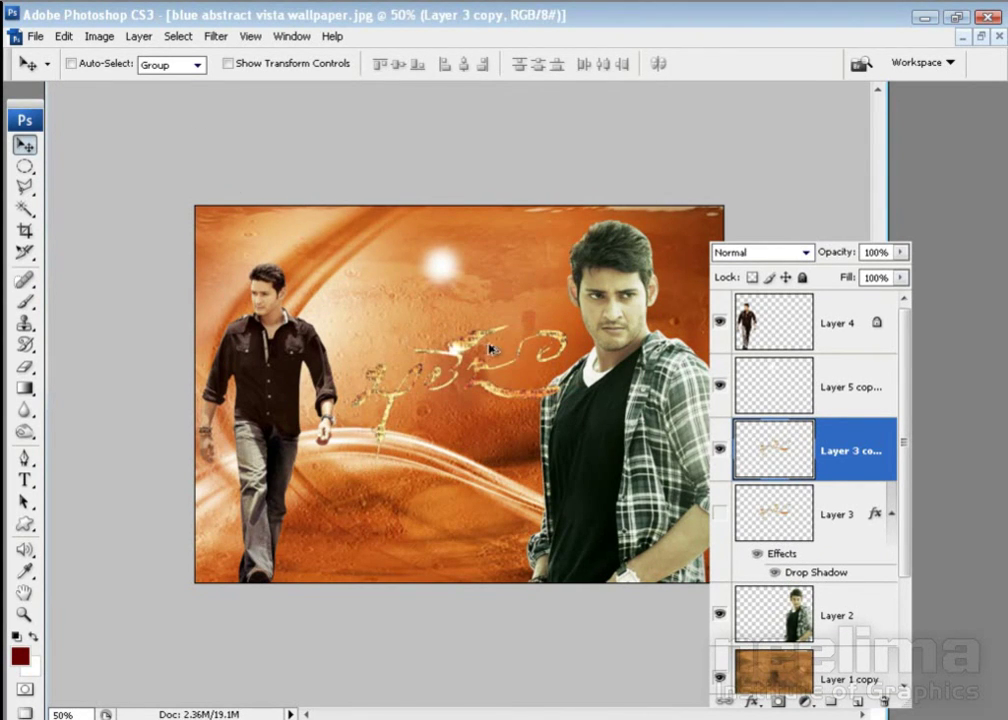
key(ctrl+alt+f)
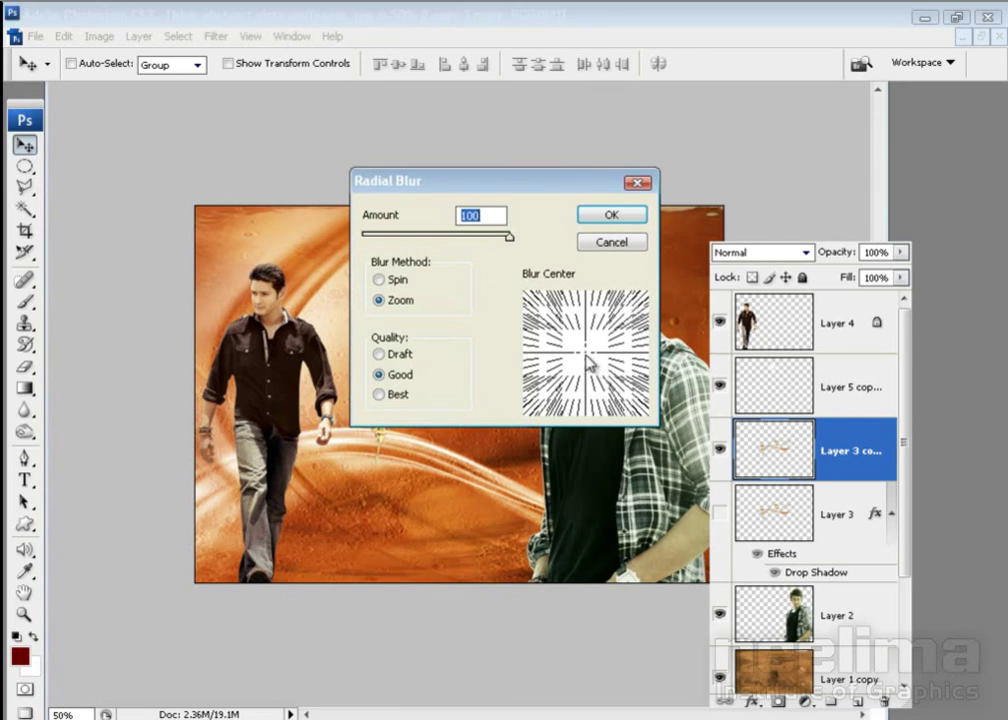
drag(588, 363, 588, 343)
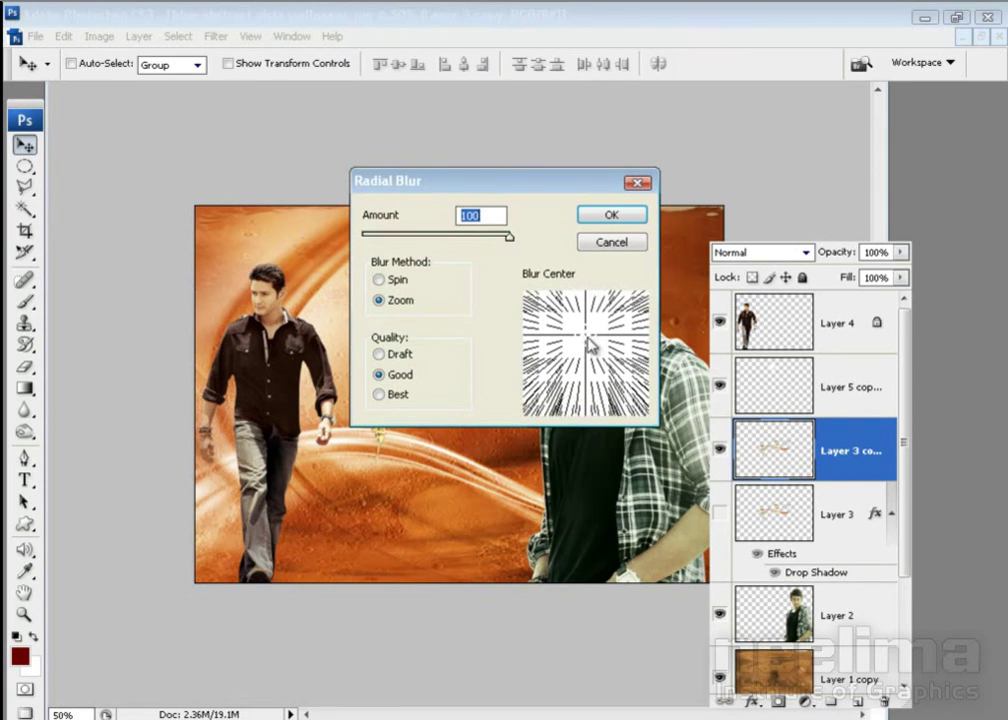
key(Return)
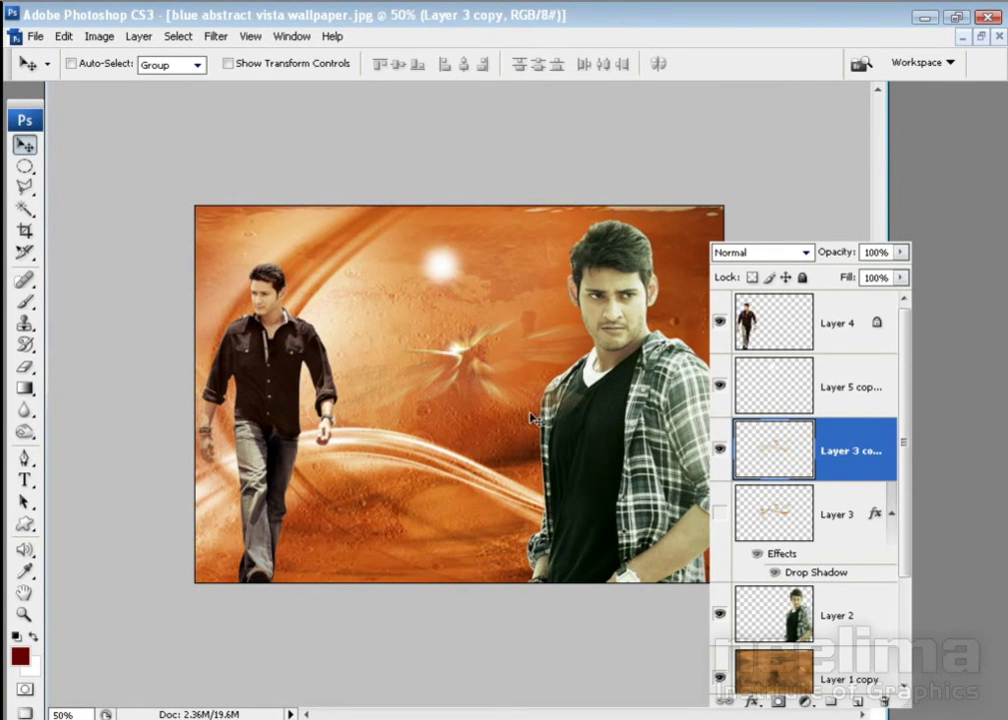
Shift the streaks up-left, repeat the blur, and show the original title again
drag(478, 389, 367, 290)
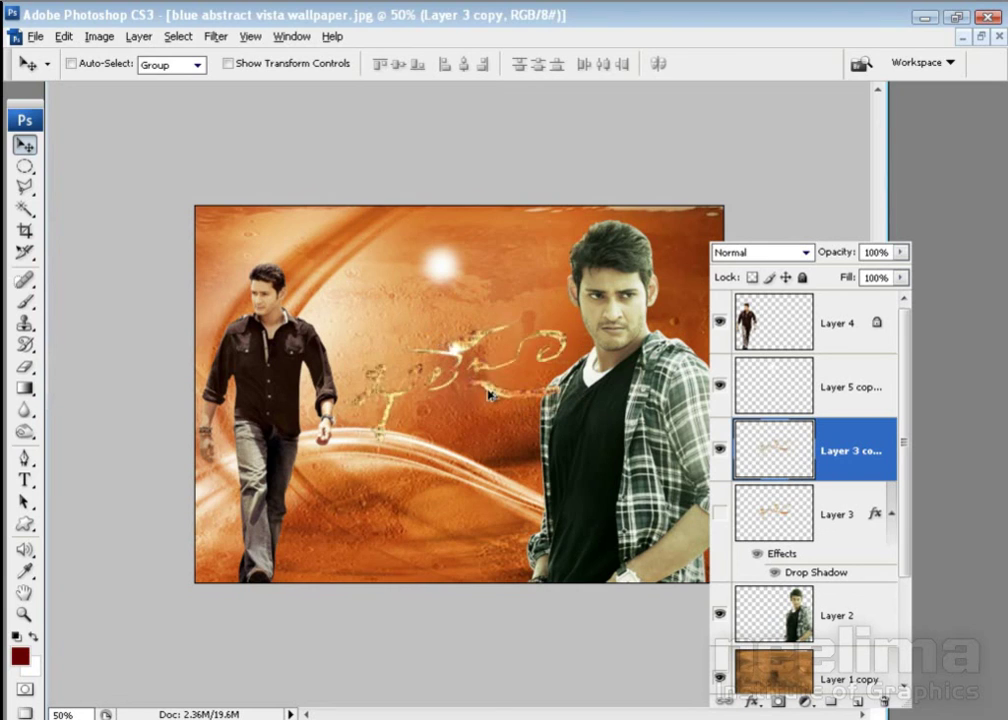
key(ctrl+f)
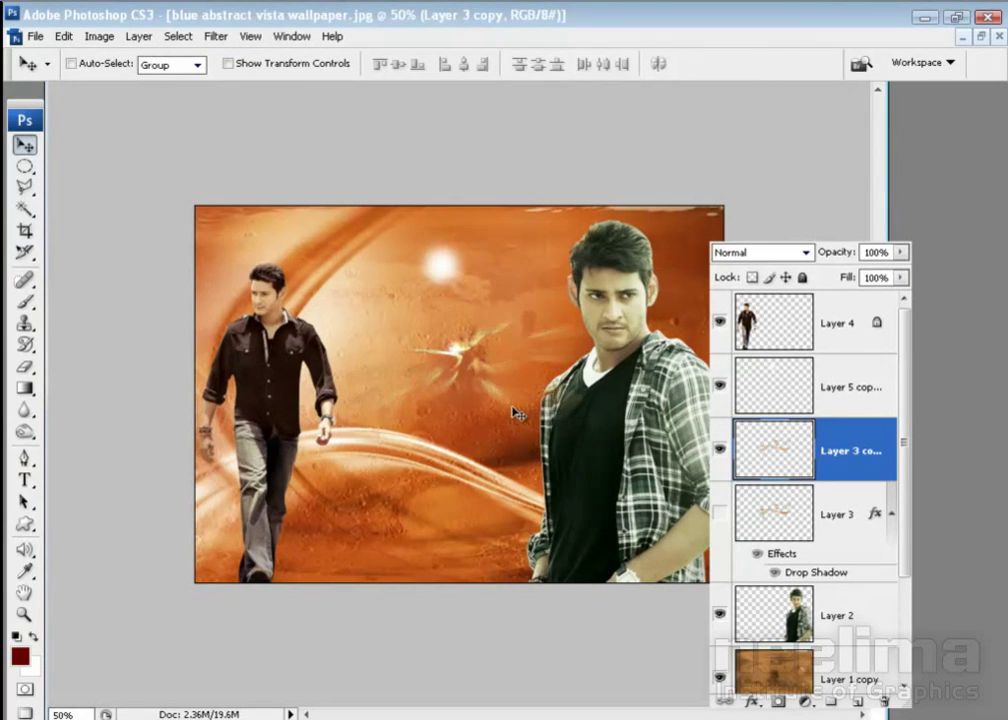
click(719, 513)
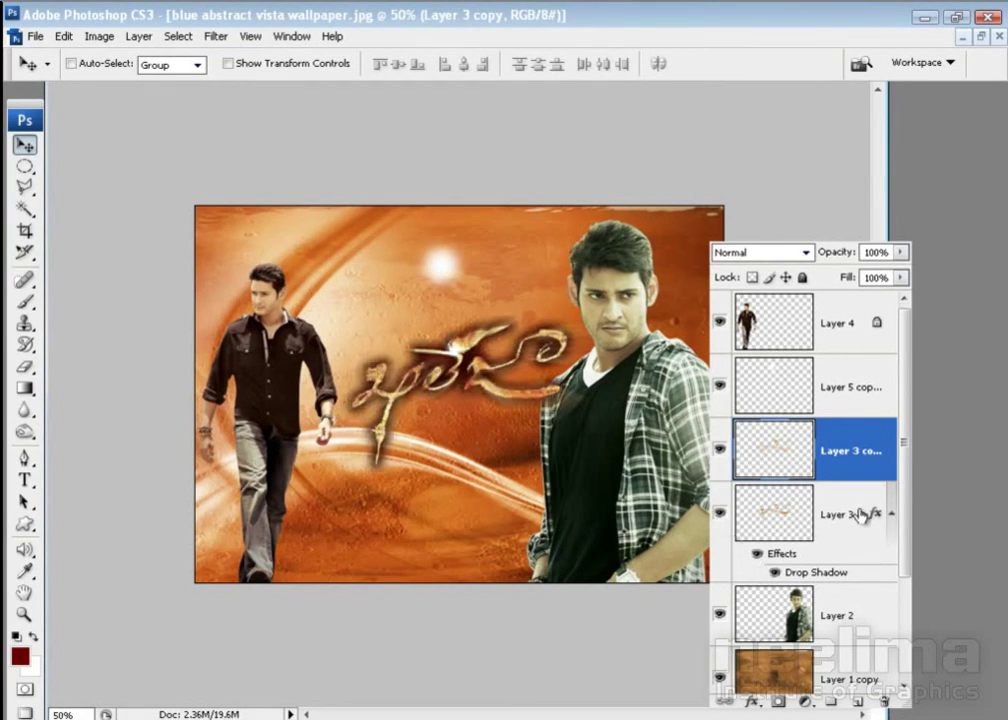
Place the original title above its blurred copy and duplicate the streak layer
click(890, 513)
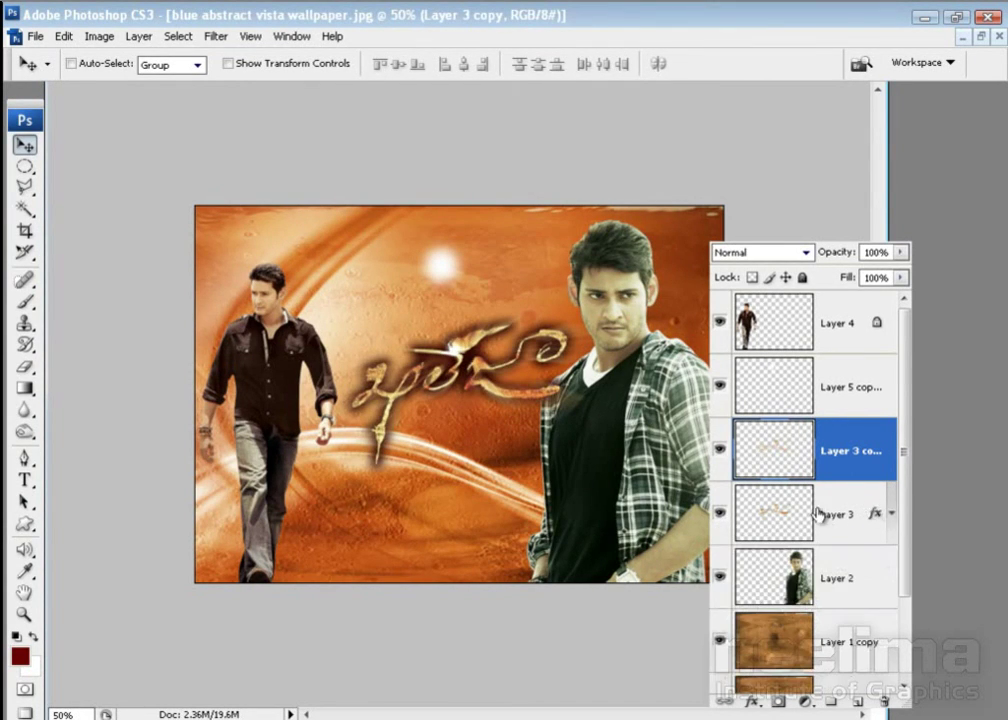
click(818, 515)
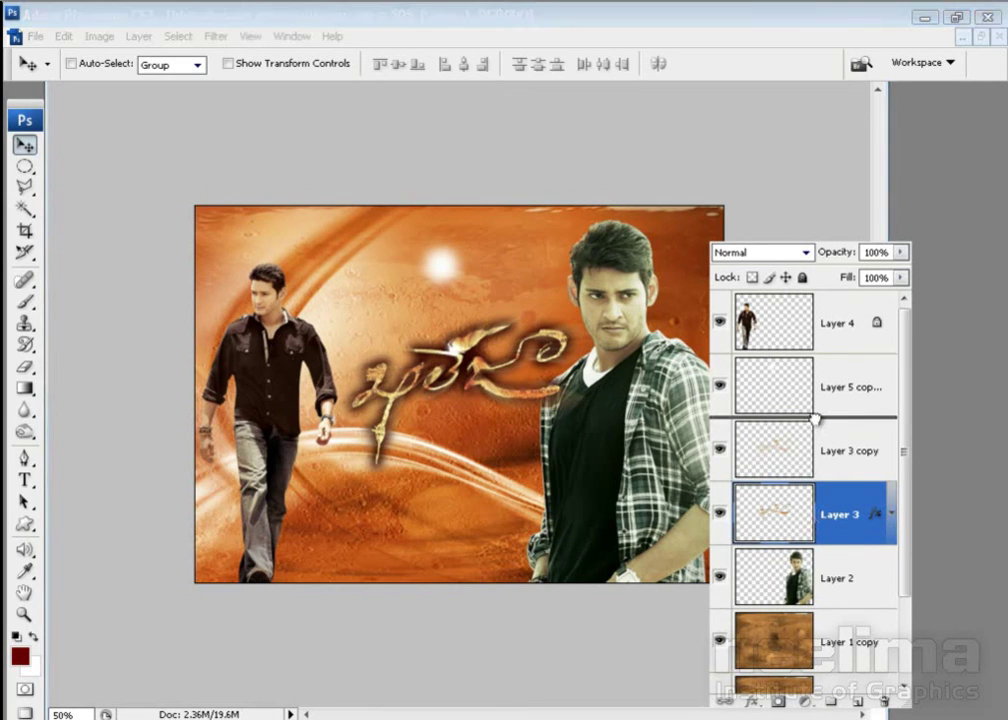
drag(815, 418, 749, 430)
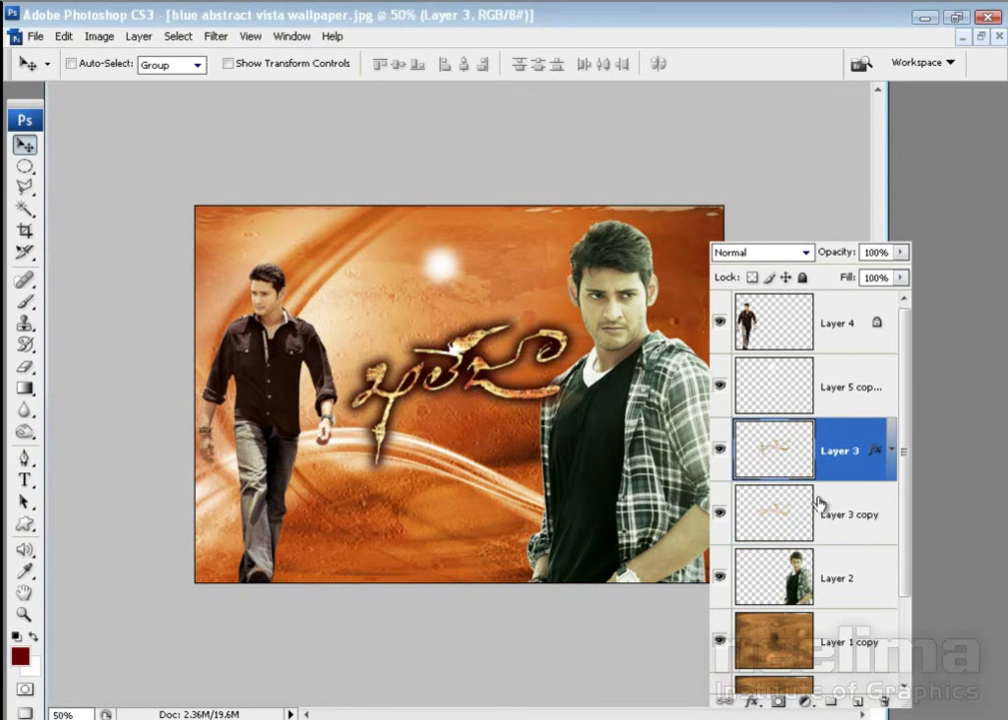
click(760, 512)
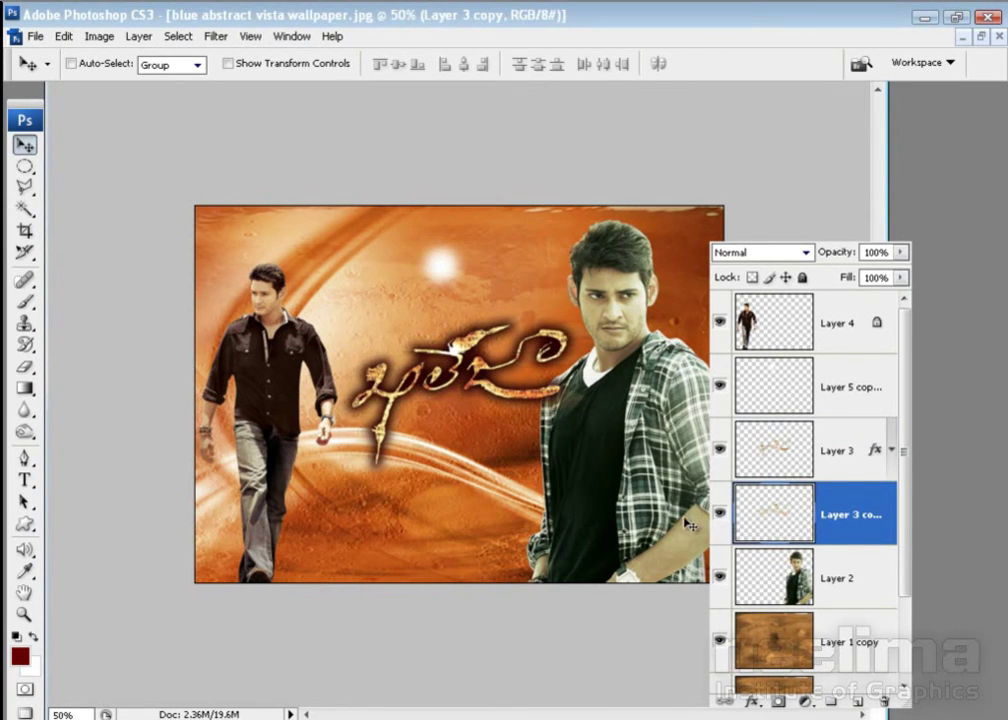
key(ctrl+j)
key(ctrl+j)
key(ctrl+j)
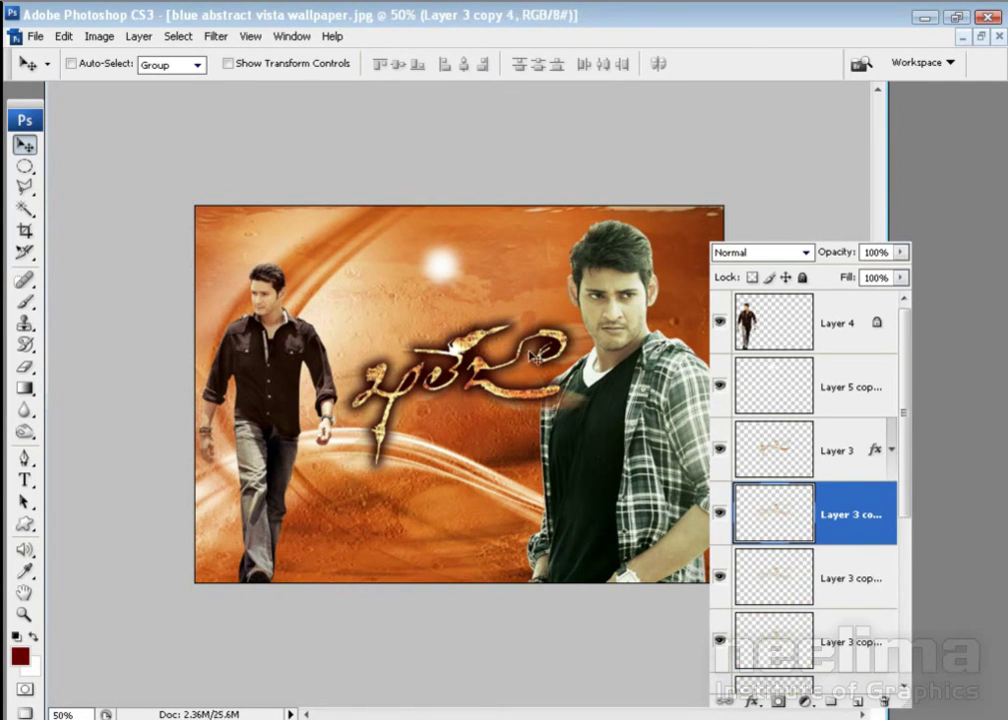
Select the four title copies and merge them into Layer 3 copy 4
scroll(830, 650, down, 2)
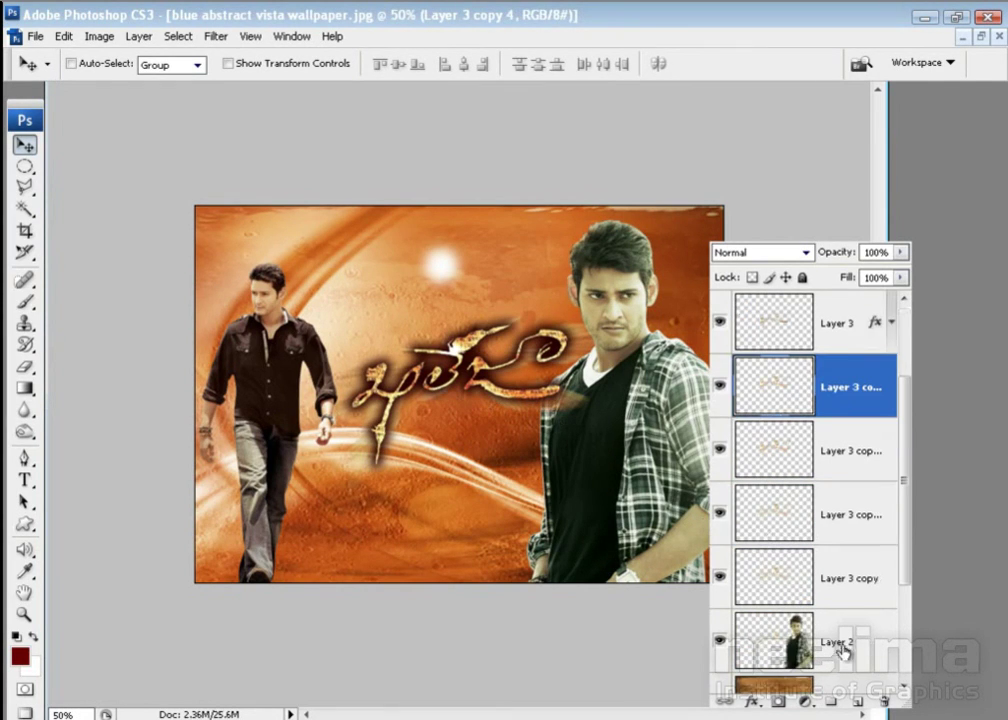
shift+click(860, 585)
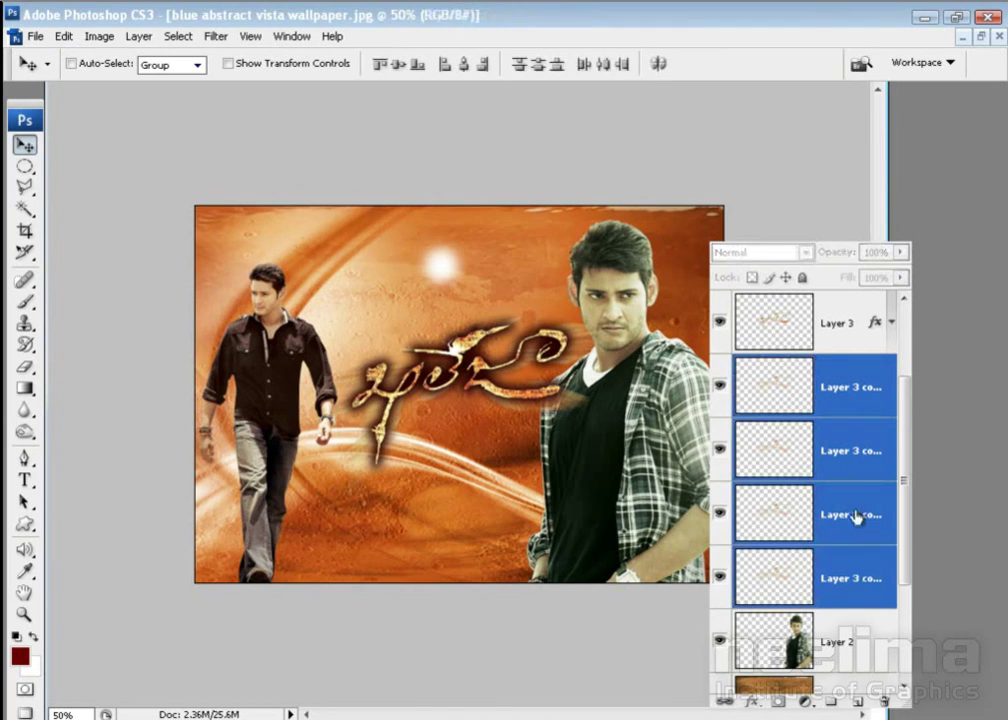
right_click(862, 583)
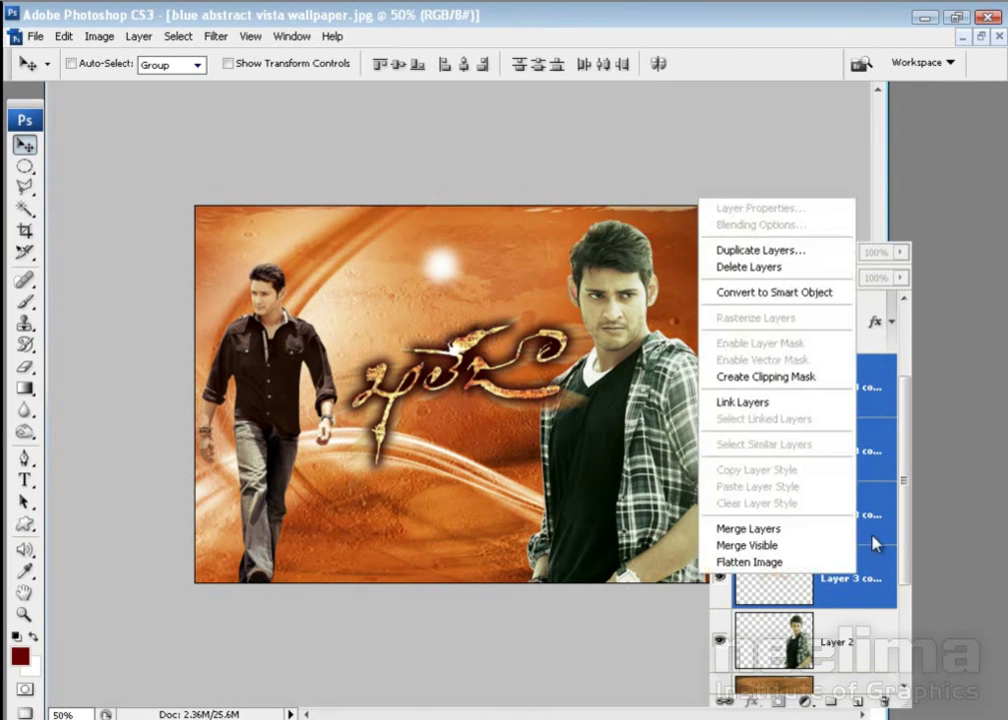
click(767, 529)
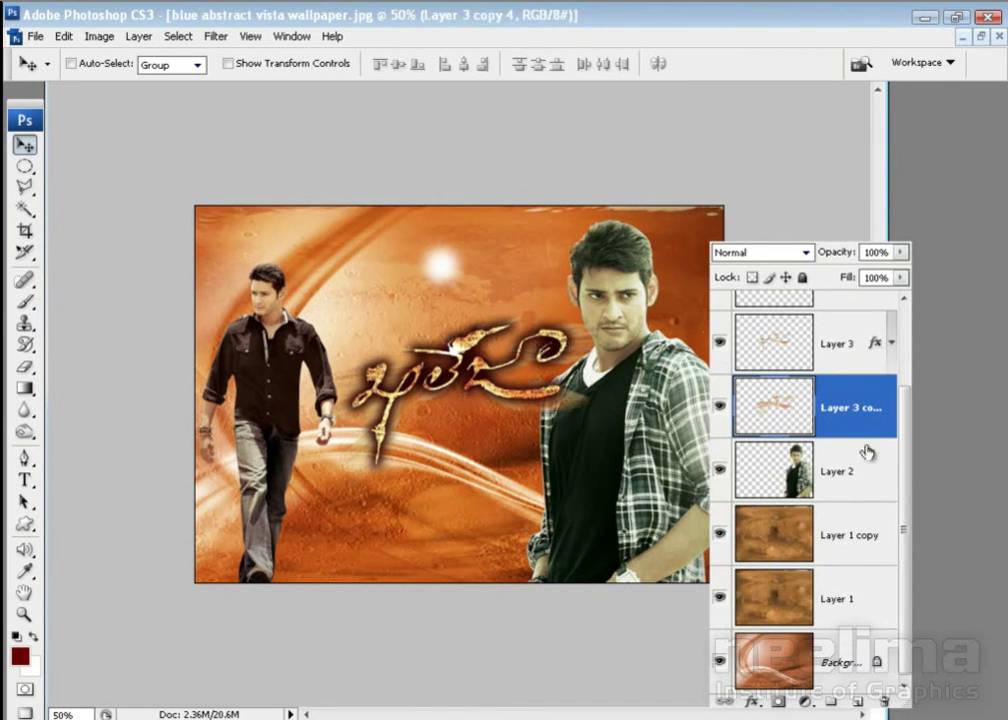
click(892, 342)
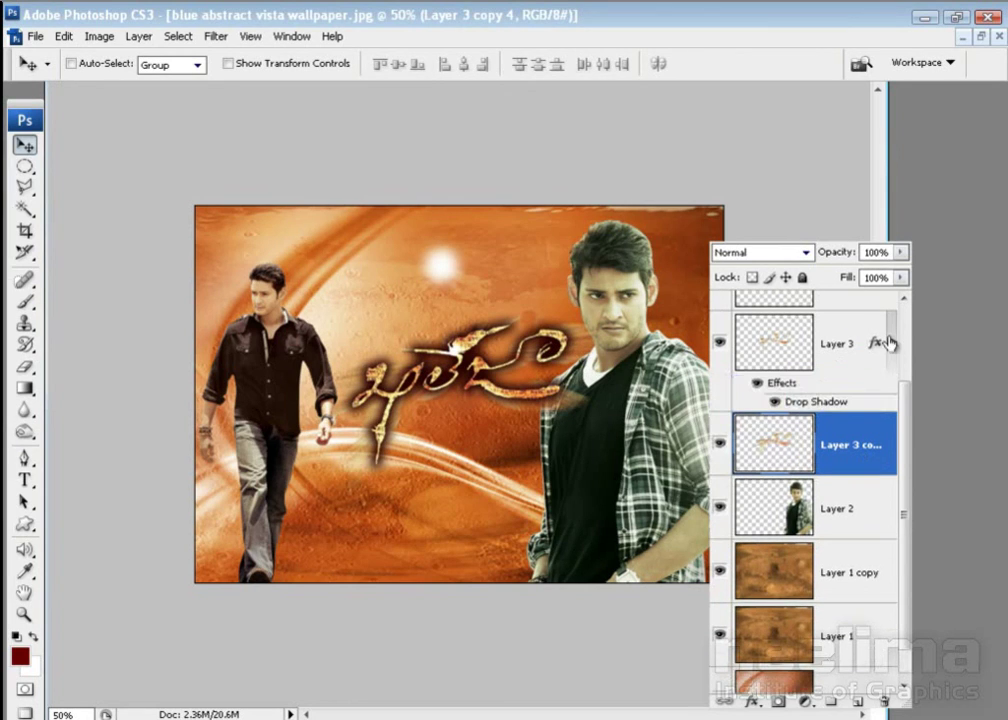
Link the title with its streak layer and move both higher on the poster
click(892, 342)
shift+click(782, 350)
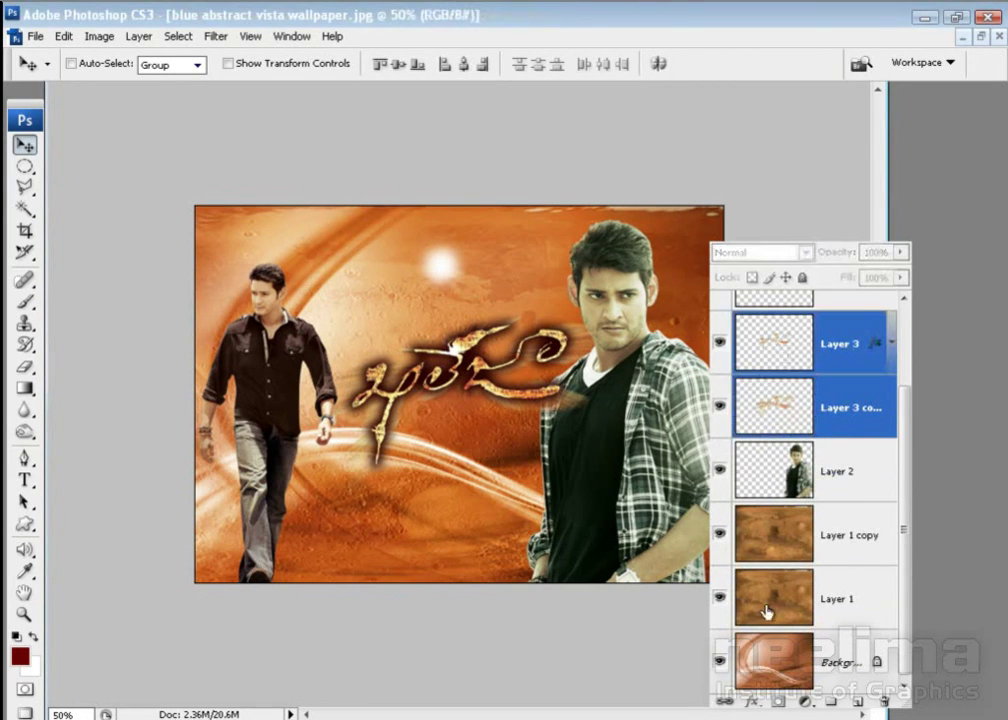
click(726, 701)
drag(440, 405, 434, 301)
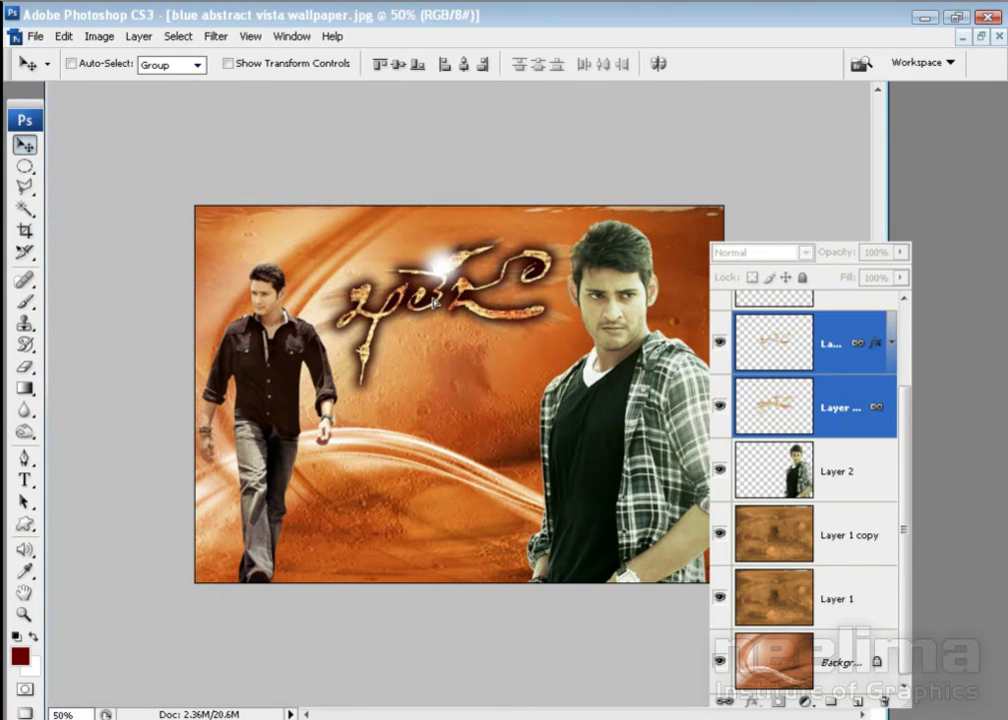
Select the right-hand actor's layer, reposition it, and zoom to fit the poster
click(870, 470)
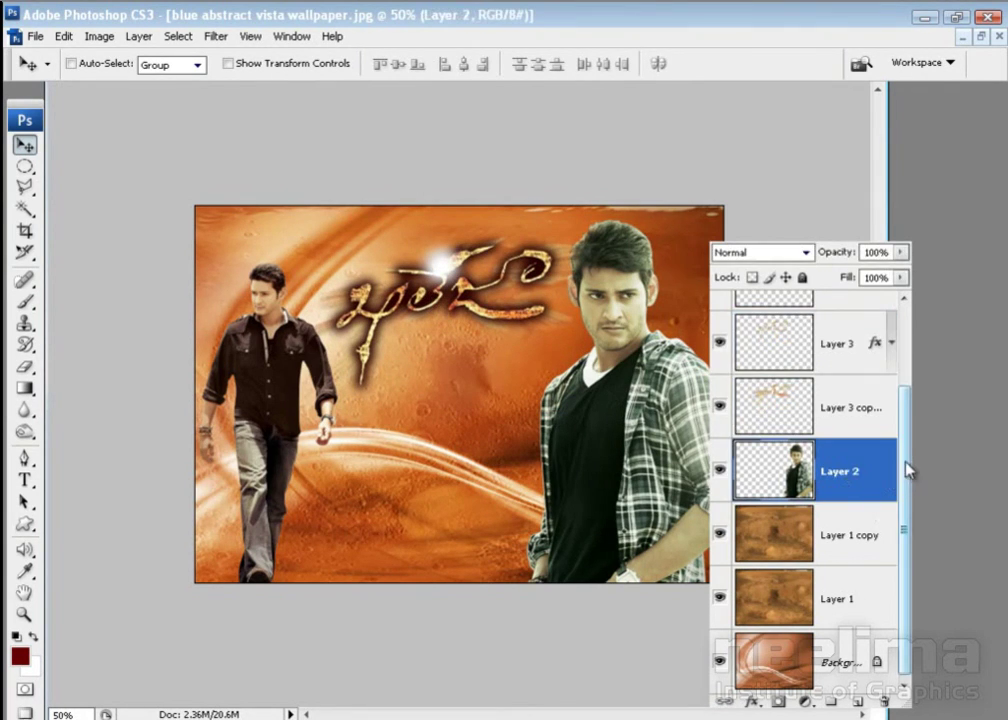
scroll(905, 470, up, 2)
drag(530, 245, 630, 320)
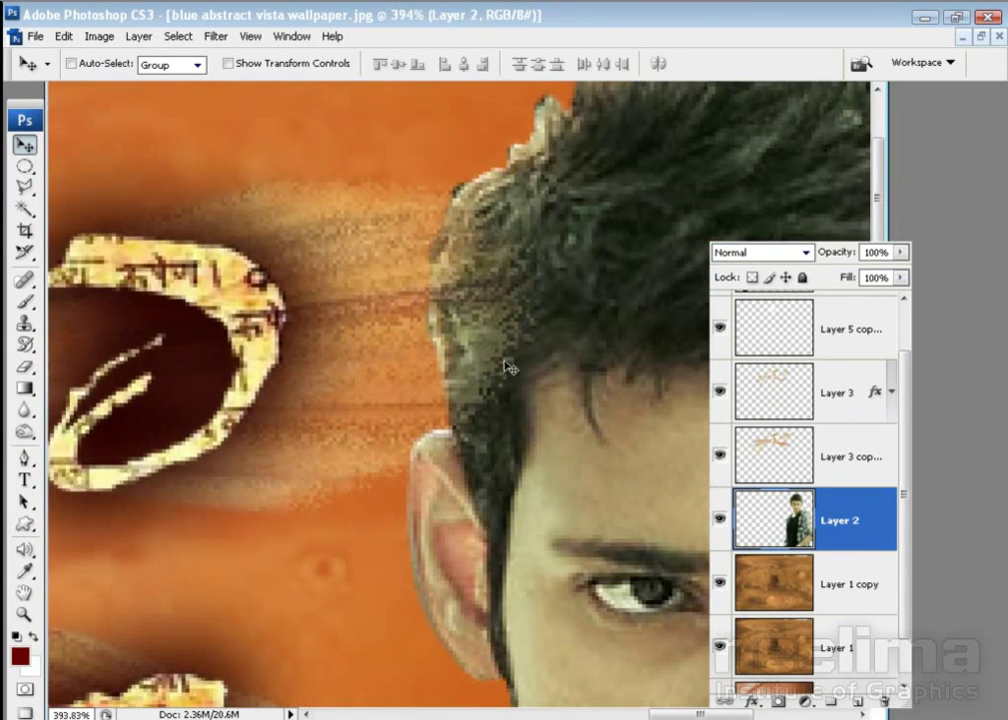
key(ctrl+0)
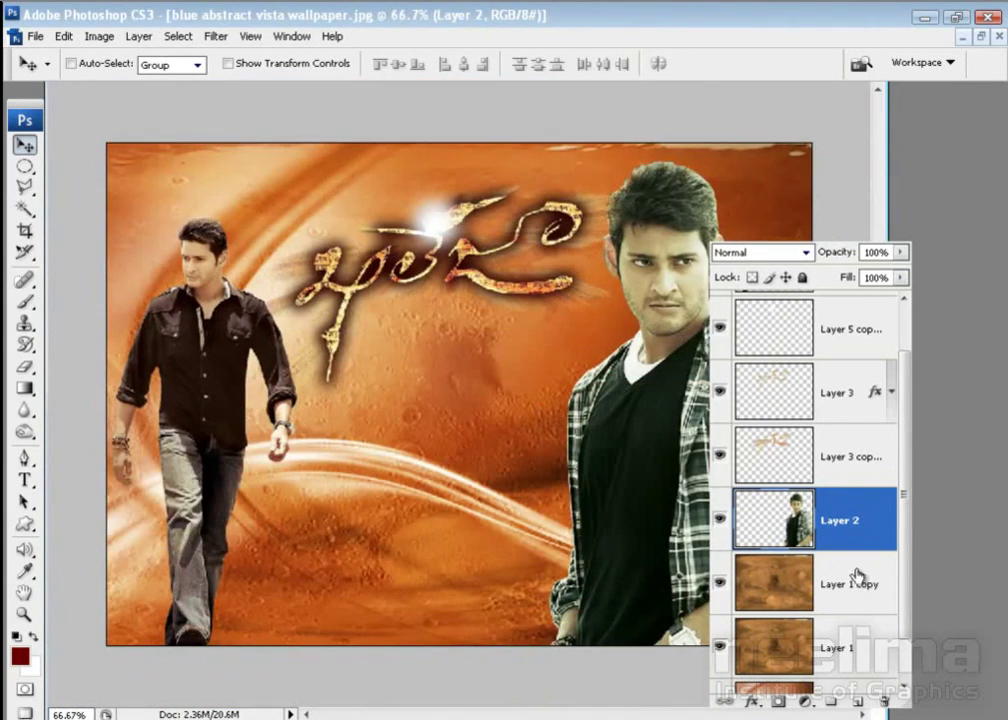
Zoom out to 50% and move the right-hand actor's layer above the title
key(ctrl+minus)
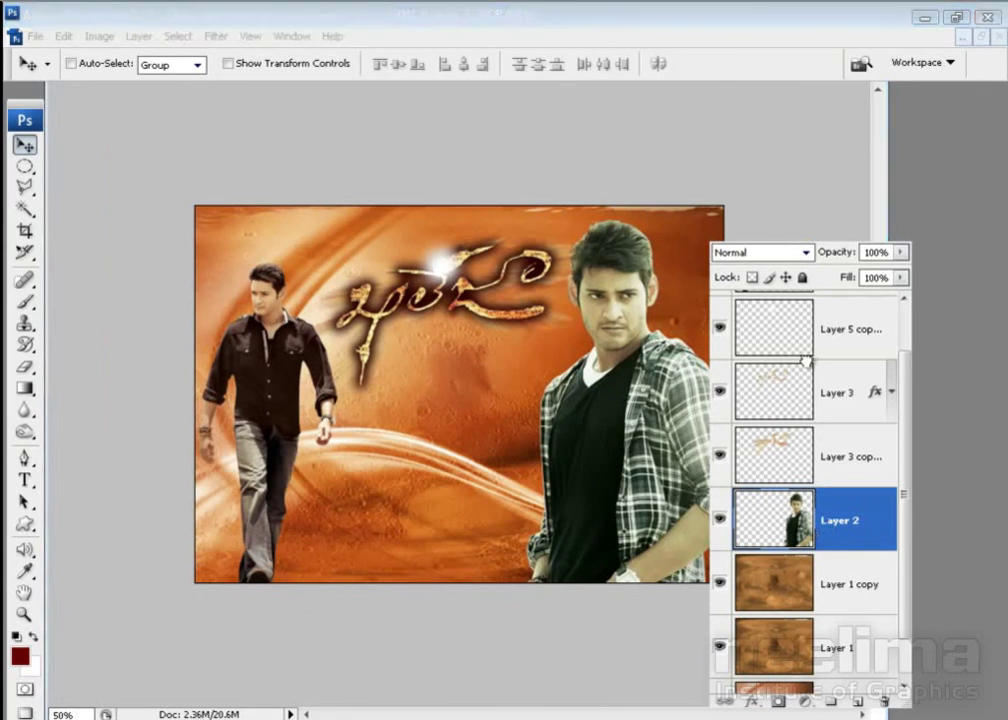
drag(826, 530, 788, 362)
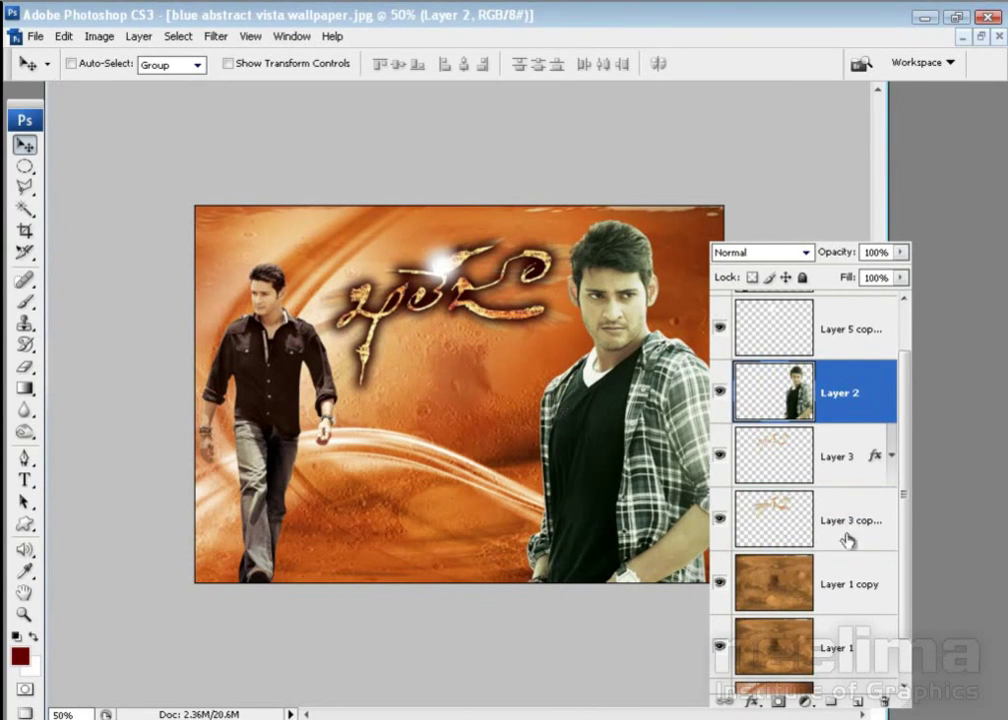
drag(910, 590, 907, 623)
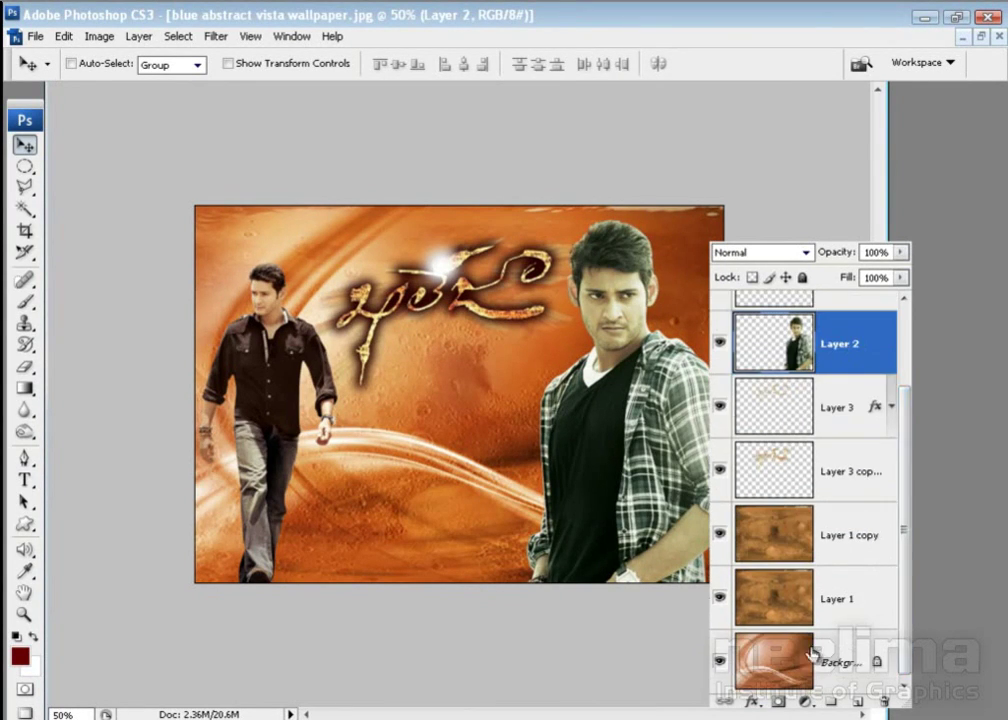
Sample an orange-brown foreground colour with the Gradient tool and add Layer 5 above Background
click(850, 662)
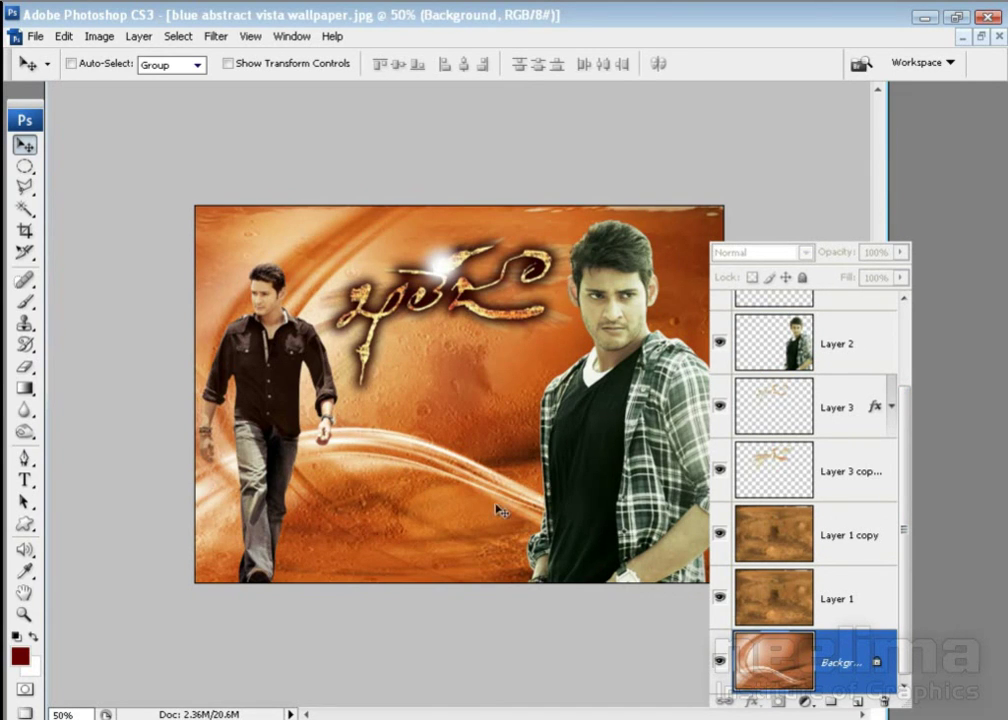
key(g)
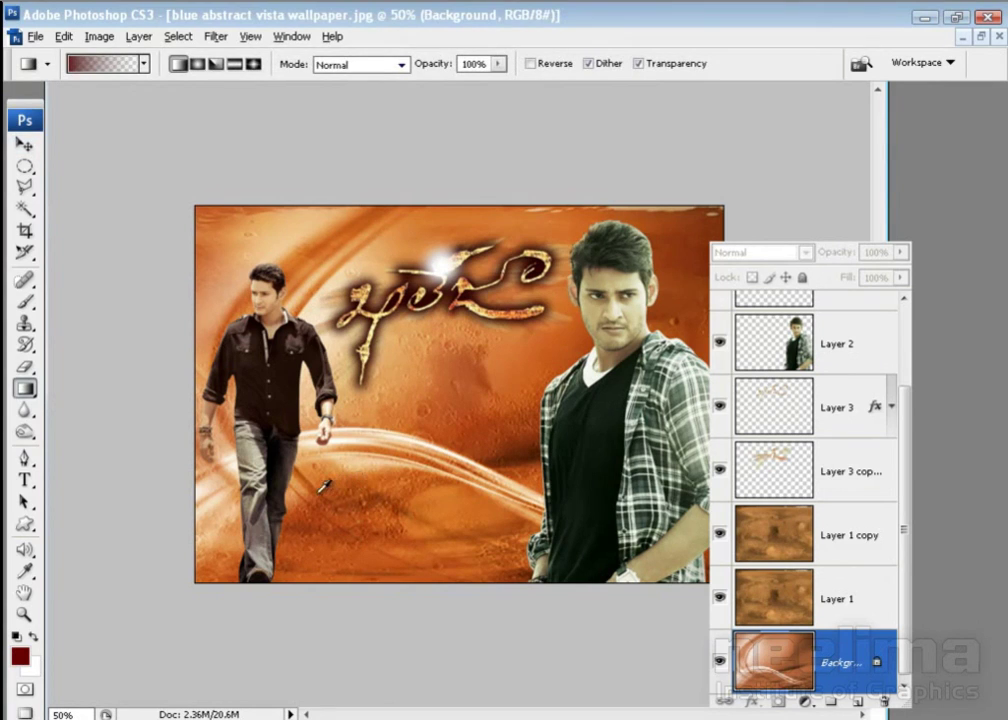
alt+click(310, 477)
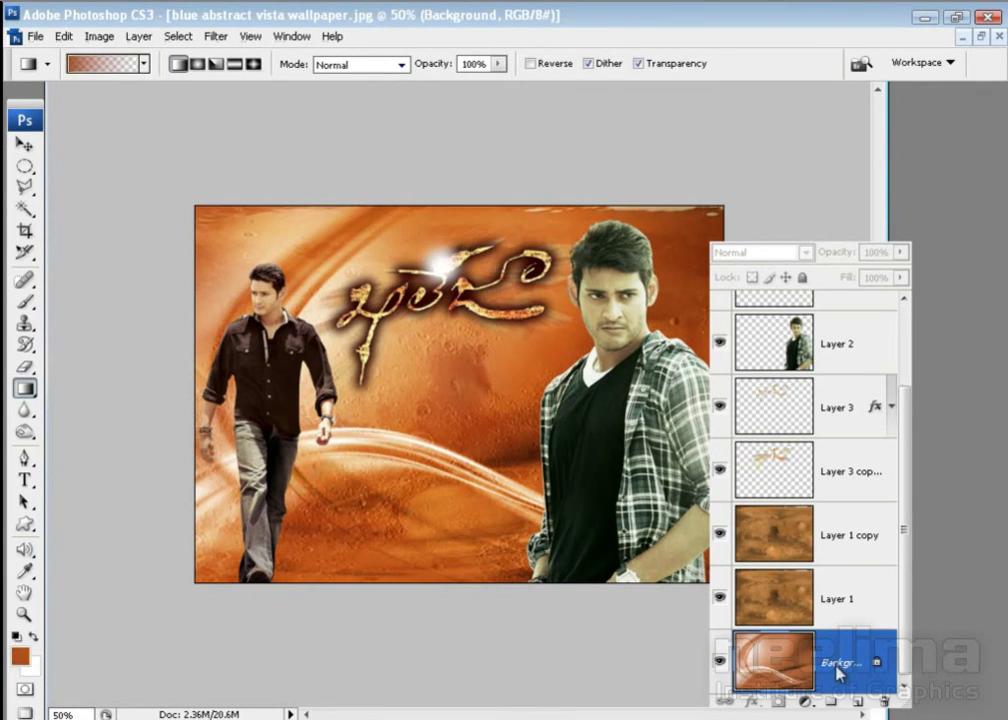
click(860, 703)
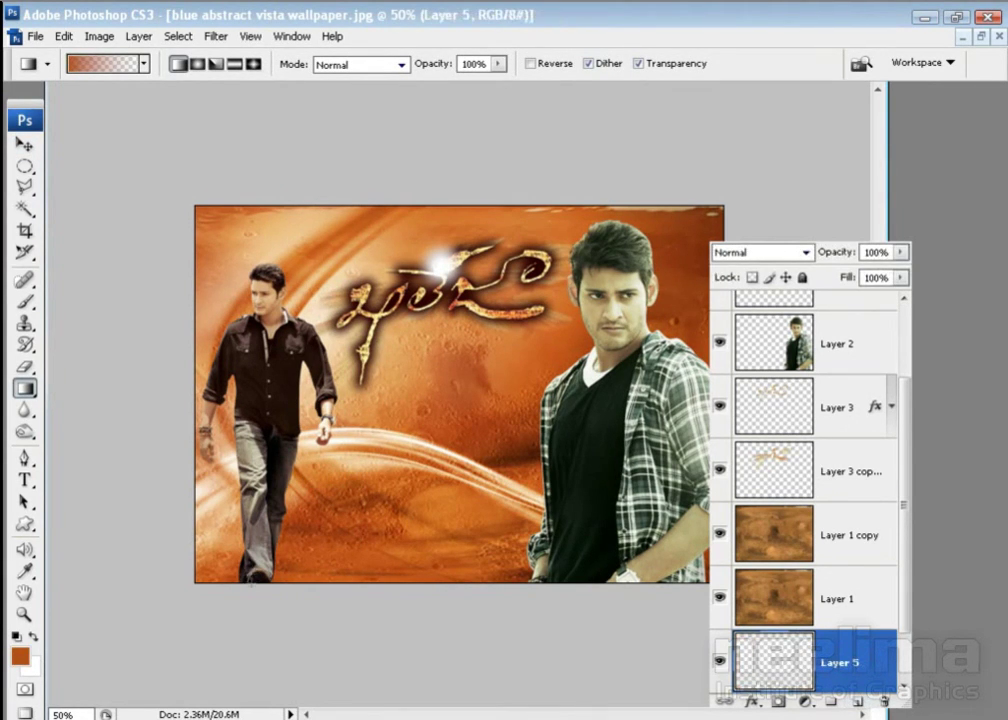
Fill Layer 5 with an orange-brown gradient, redrawing it until satisfied
drag(258, 578, 492, 330)
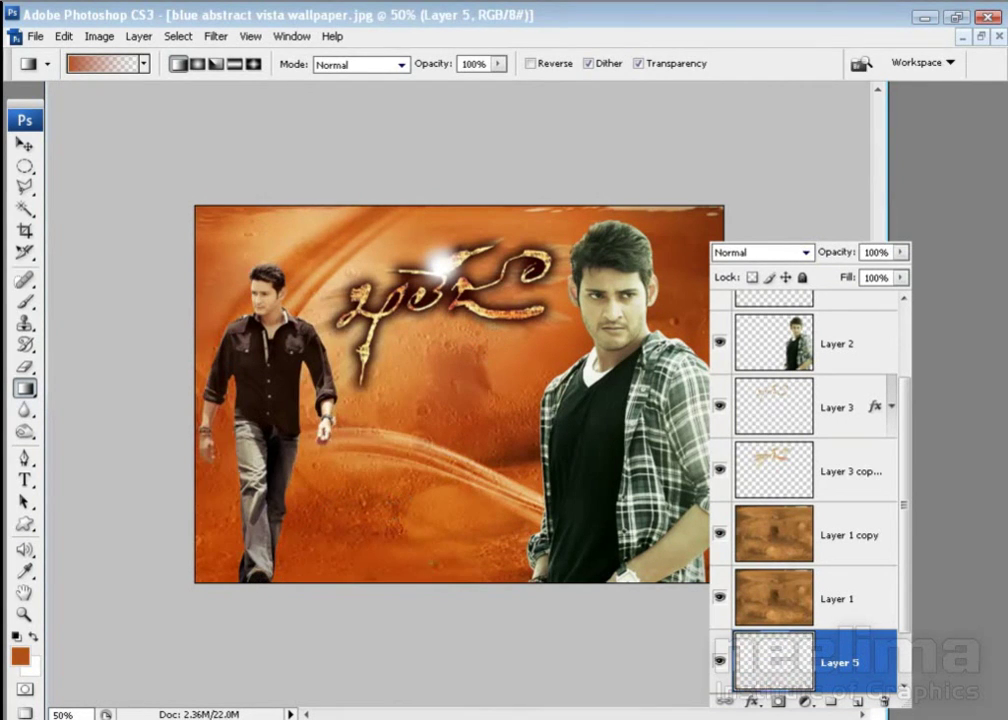
key(ctrl+z)
drag(593, 311, 593, 311)
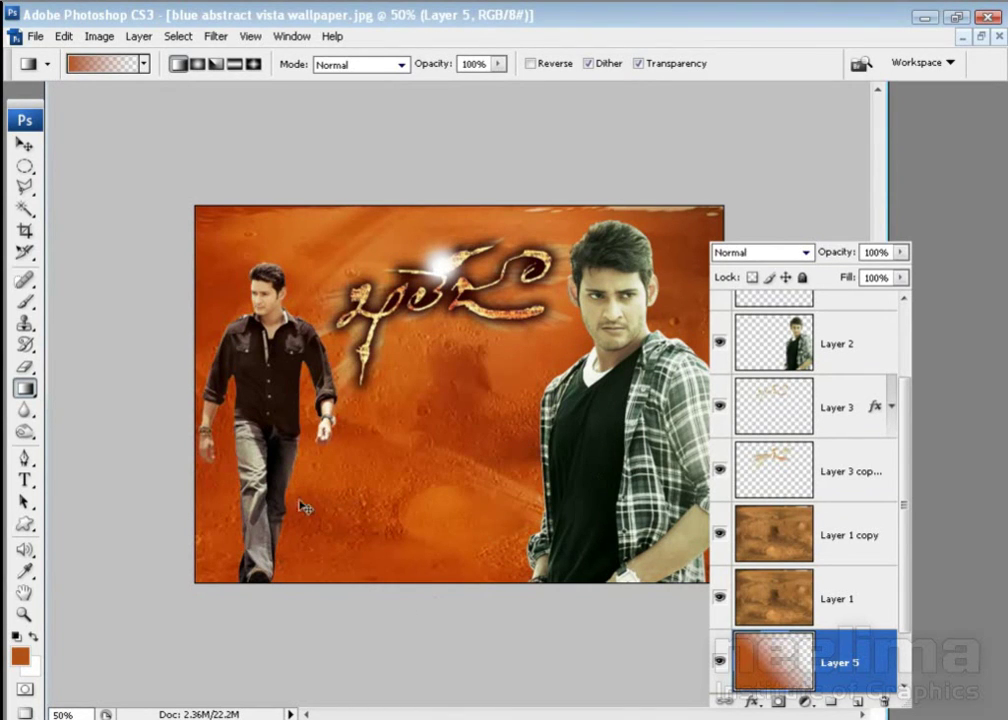
key(ctrl+z)
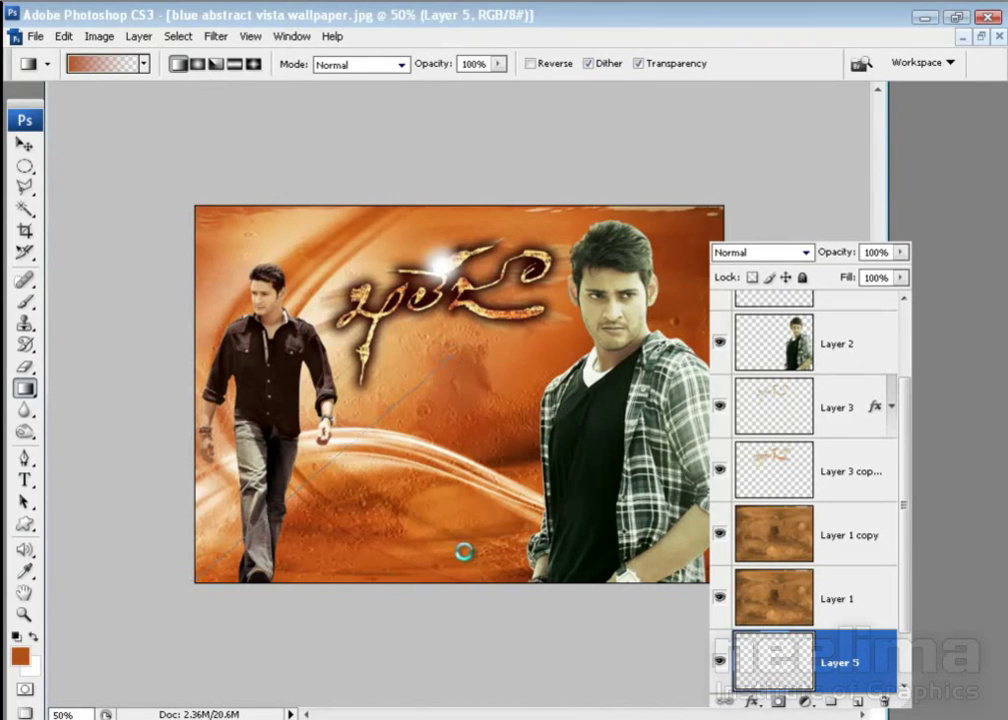
drag(367, 435, 610, 520)
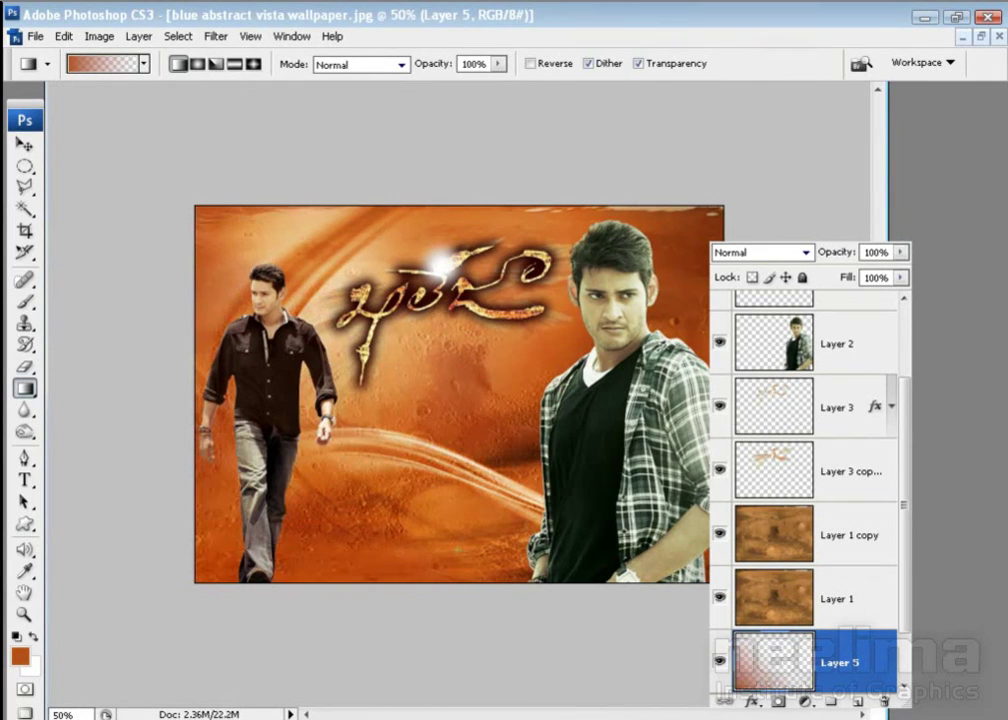
key(v)
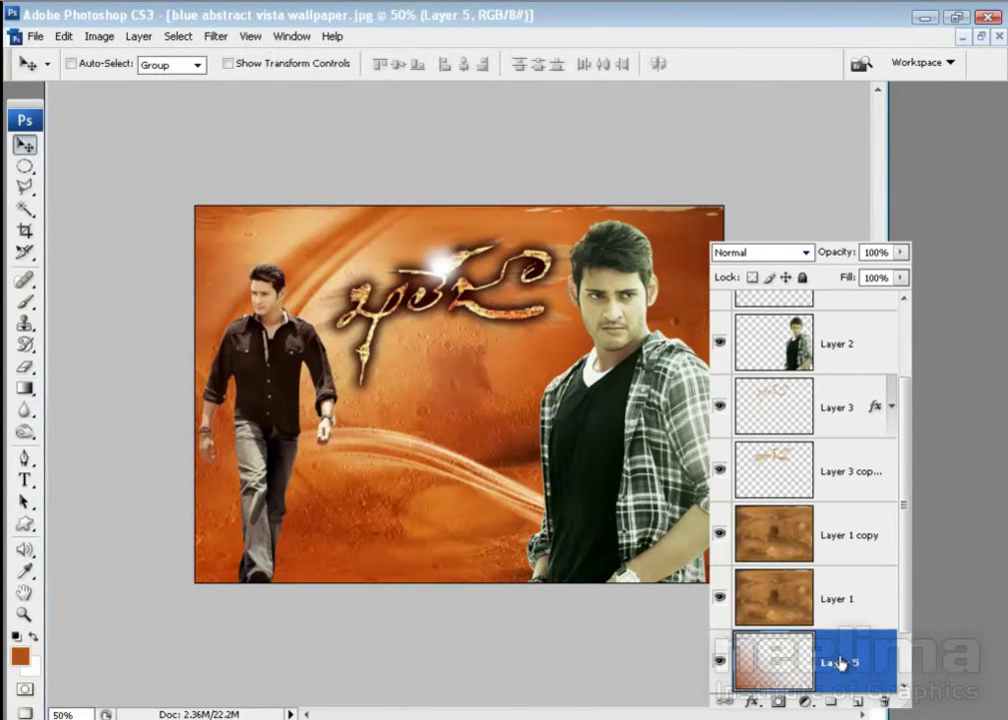
click(99, 36)
mouse_move(126, 84)
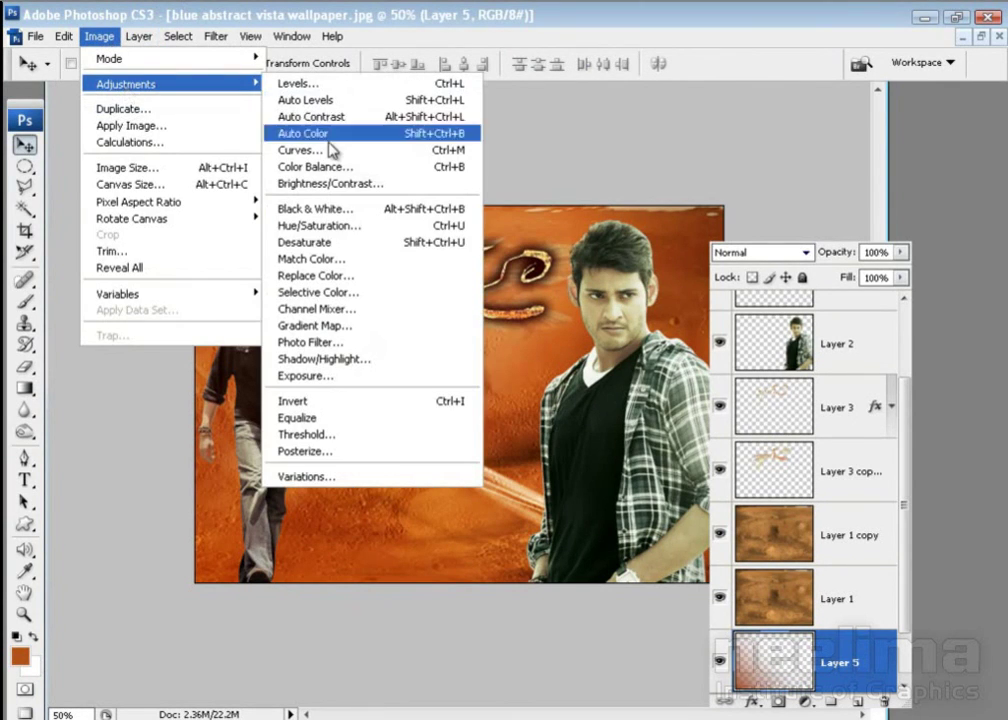
Darken Layer 5's gradient with a Curves point at input 152, output 102
click(325, 152)
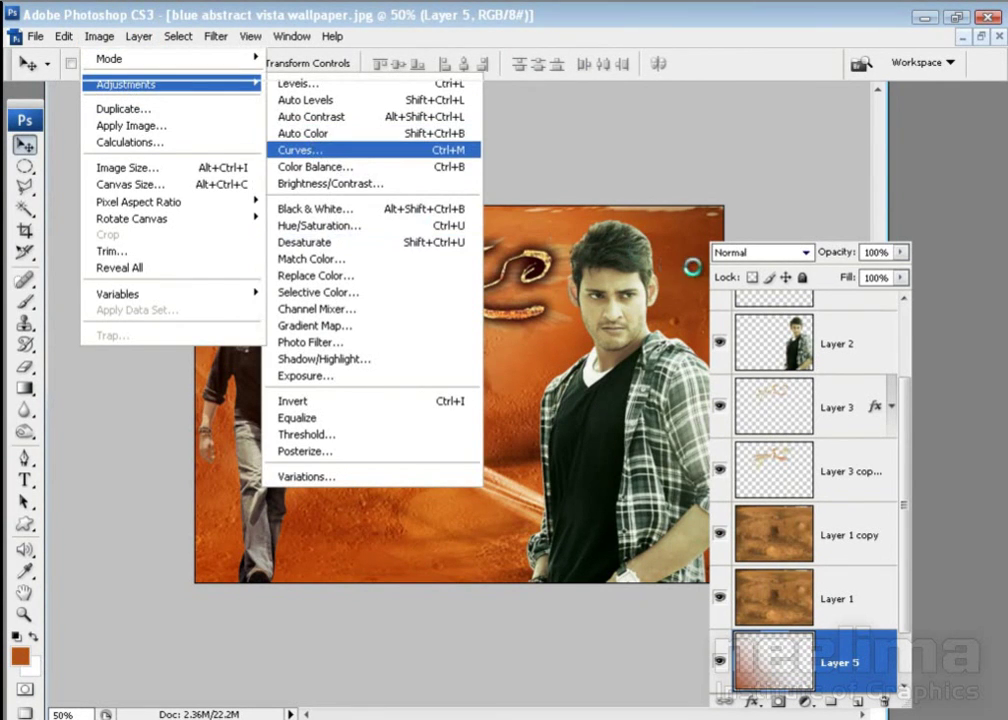
drag(310, 108, 679, 108)
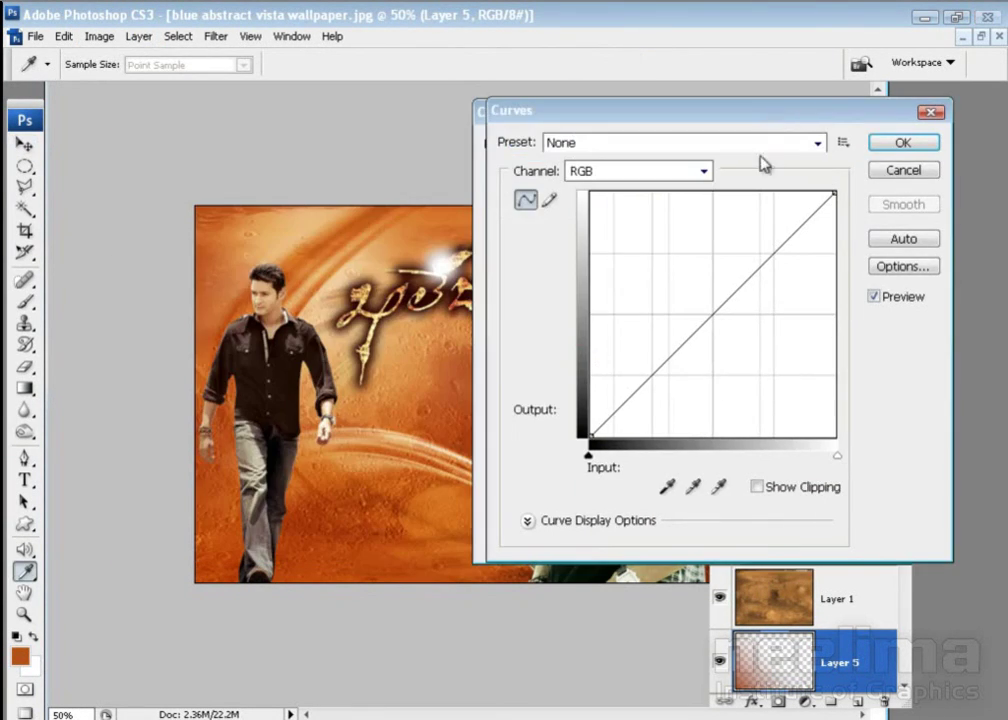
mouse_move(713, 301)
mouse_down()
mouse_move(693, 281)
mouse_move(738, 338)
mouse_up()
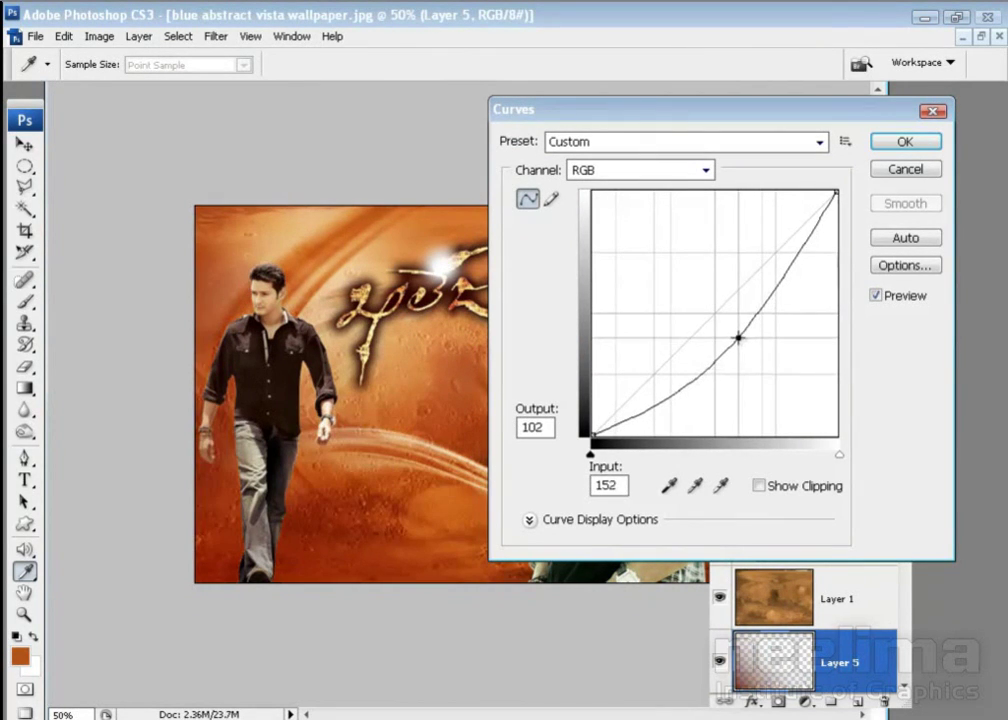
click(900, 143)
right_click(284, 352)
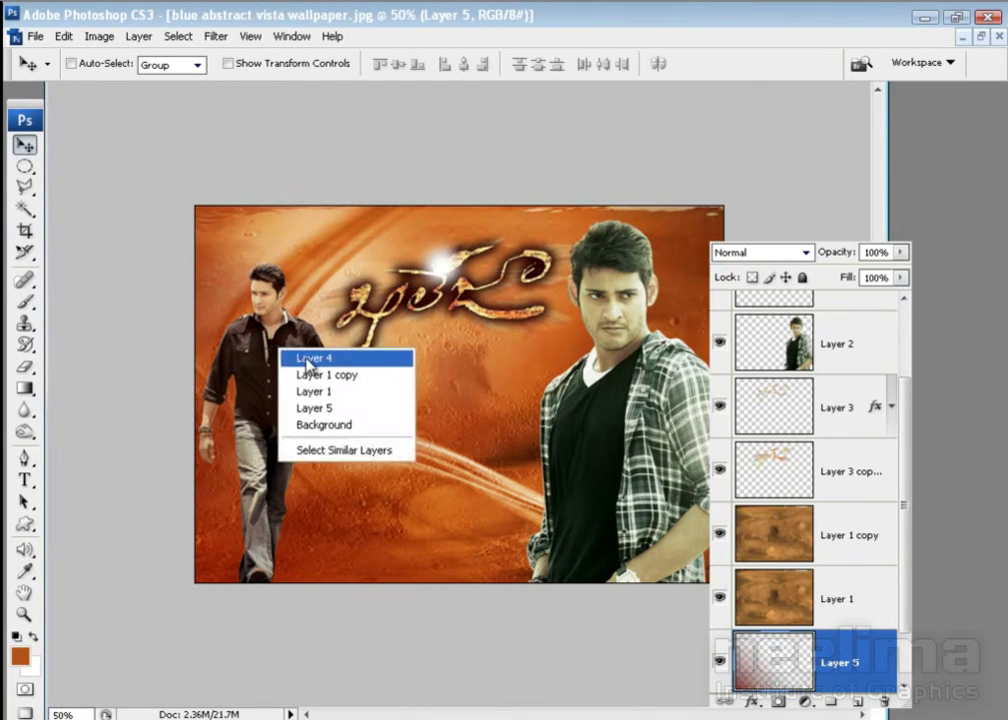
Add an Outer Glow in Overlay blend mode to the walking man's Layer 4
click(300, 356)
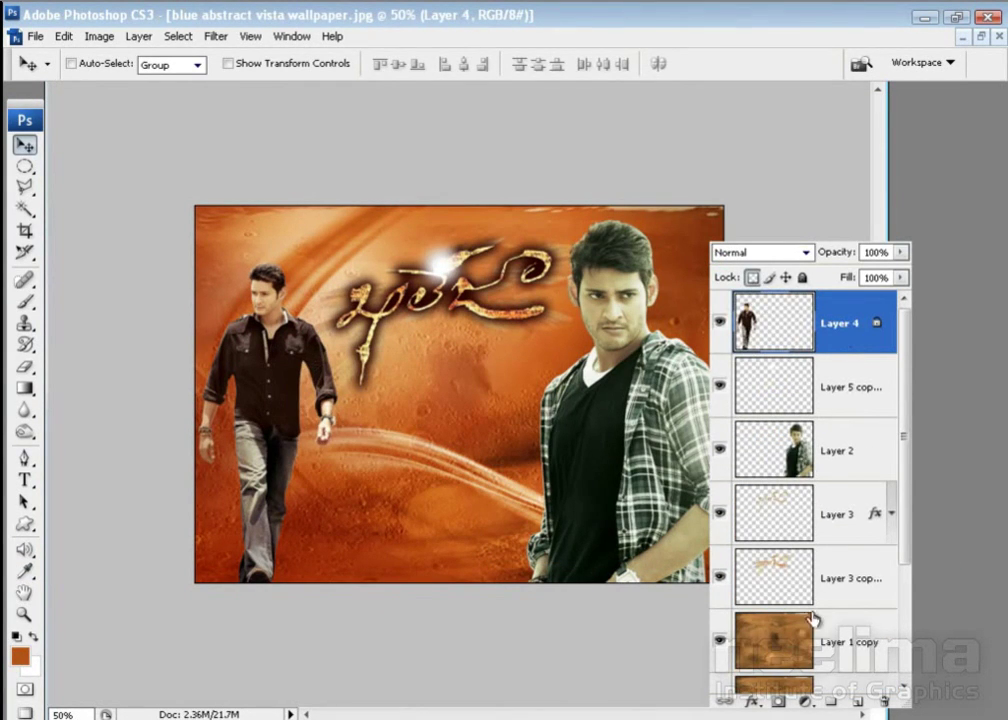
click(758, 704)
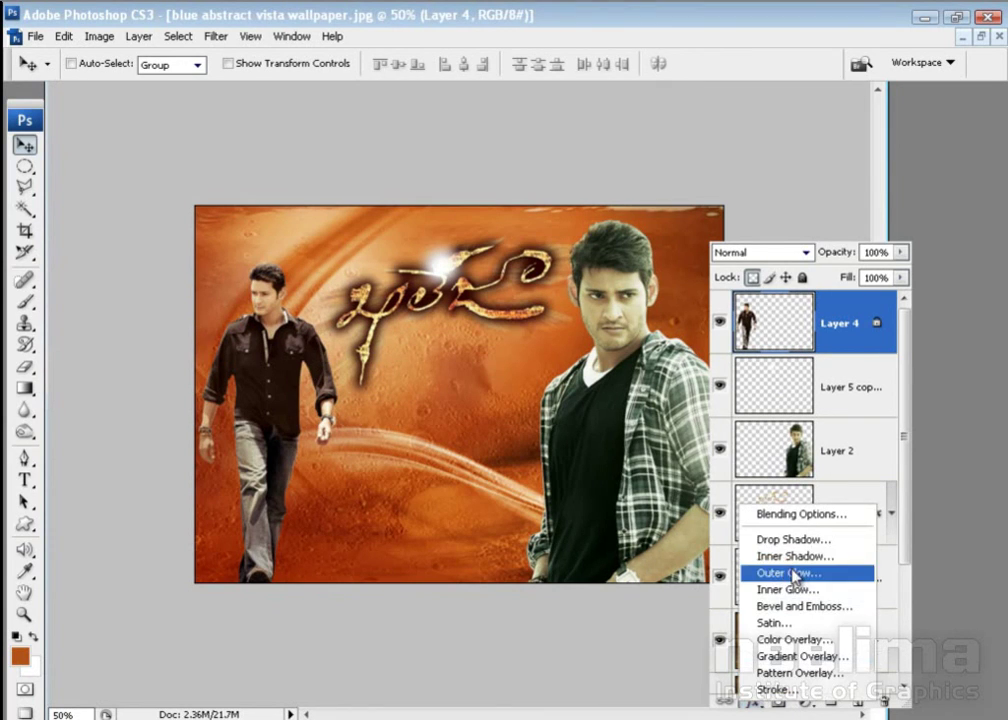
click(794, 576)
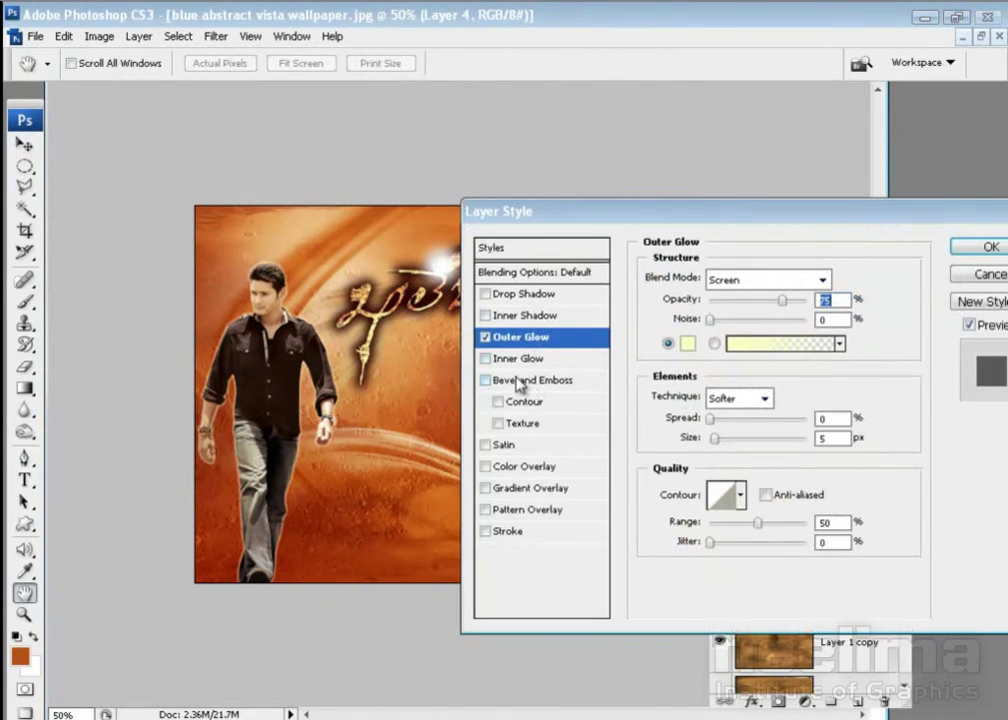
click(731, 440)
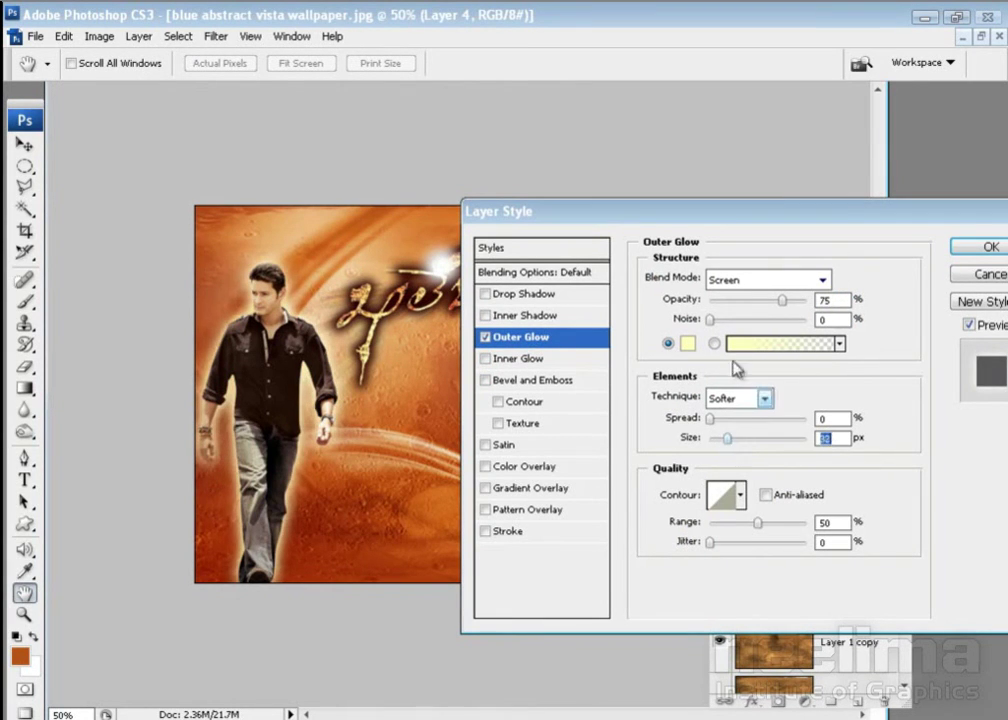
click(735, 280)
click(721, 248)
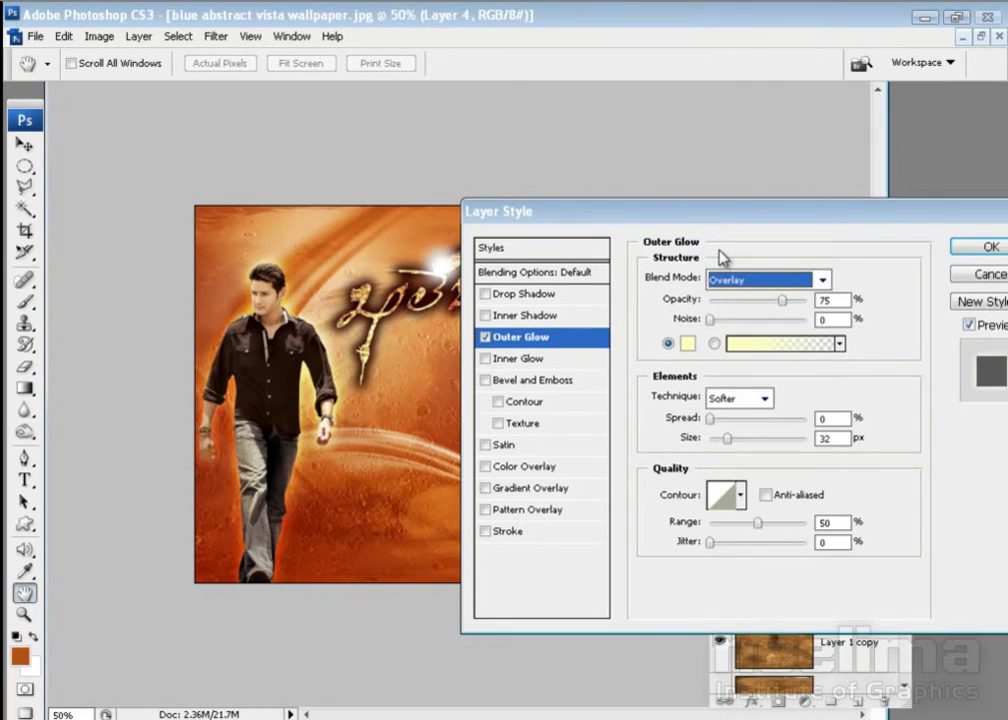
Set the glow size to 10 px and move the walking man to the poster centre
click(722, 439)
drag(722, 446, 718, 446)
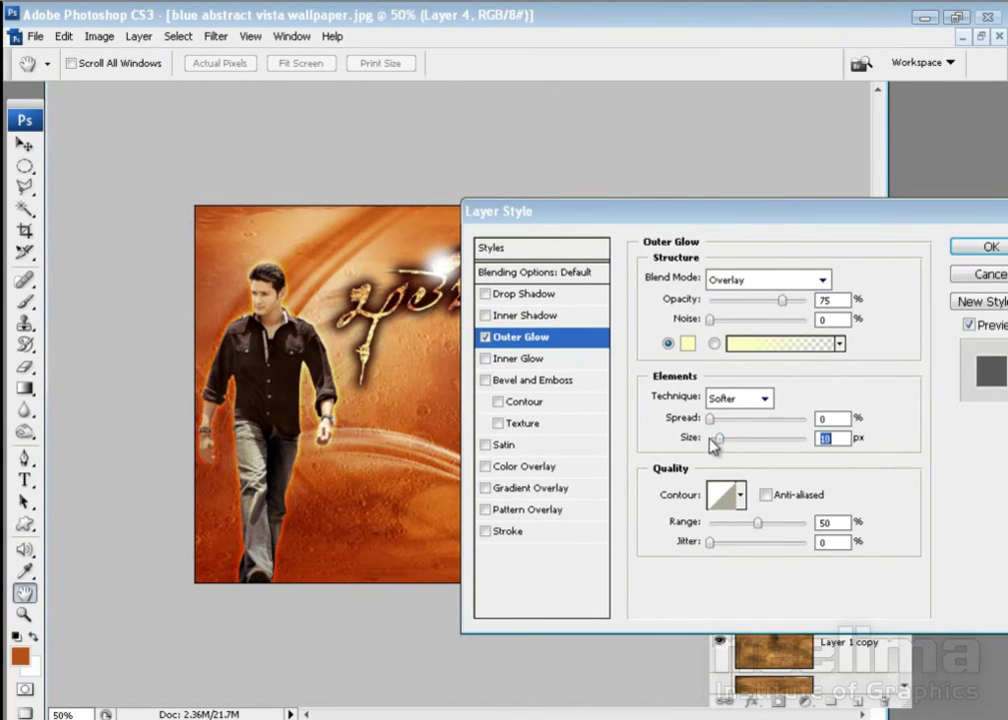
click(988, 247)
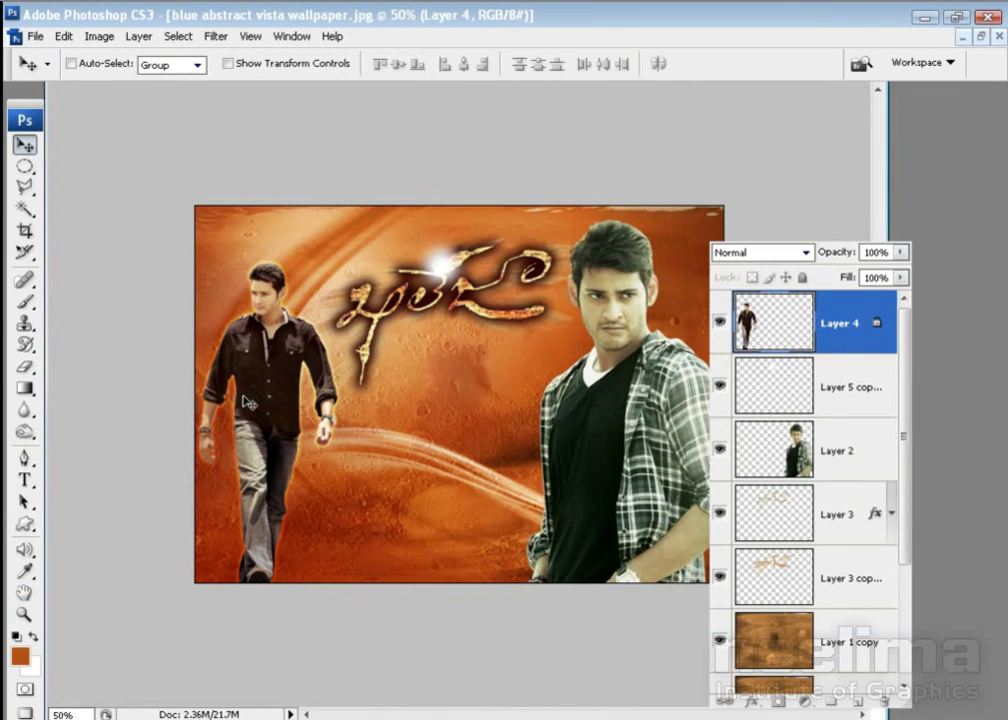
drag(272, 400, 472, 400)
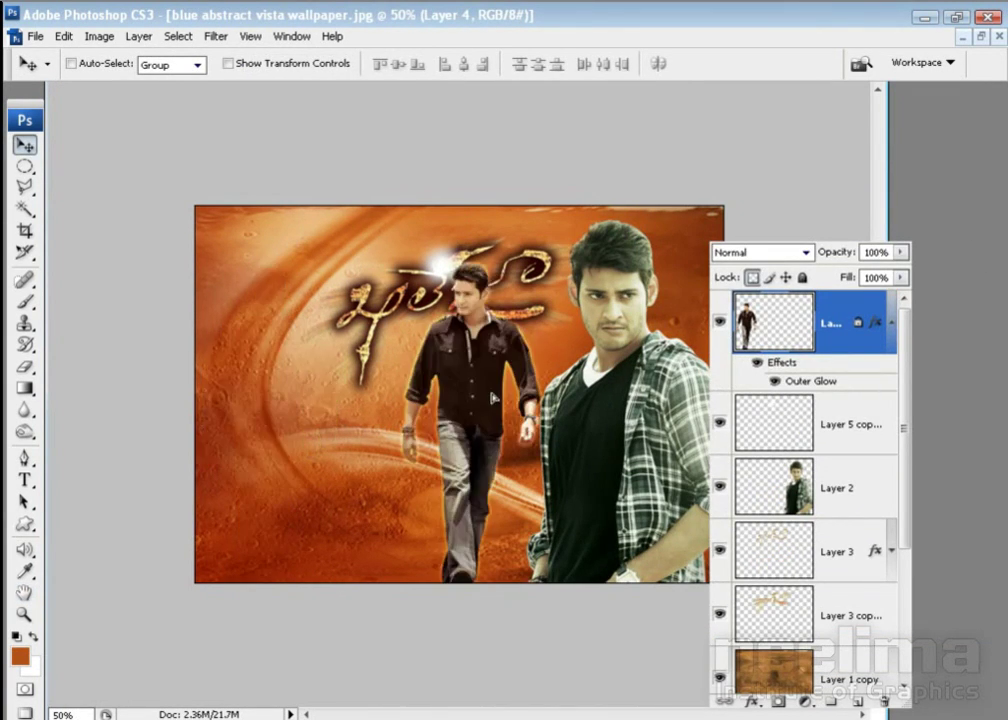
right_click(800, 332)
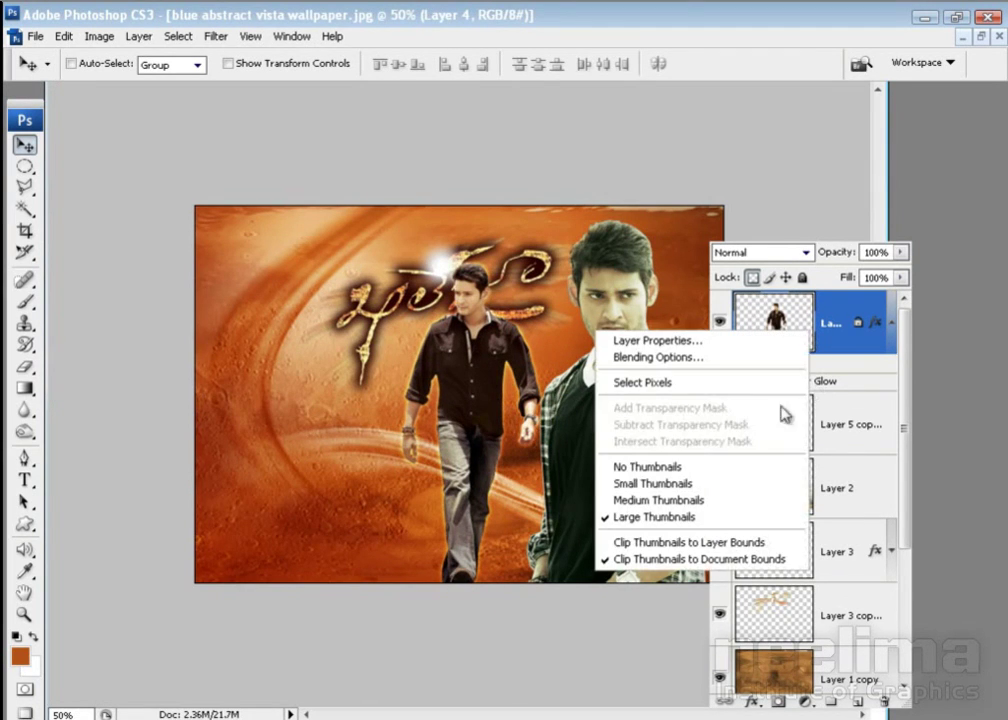
Duplicate the walking man layer as Layer 4 copy
right_click(818, 342)
click(848, 394)
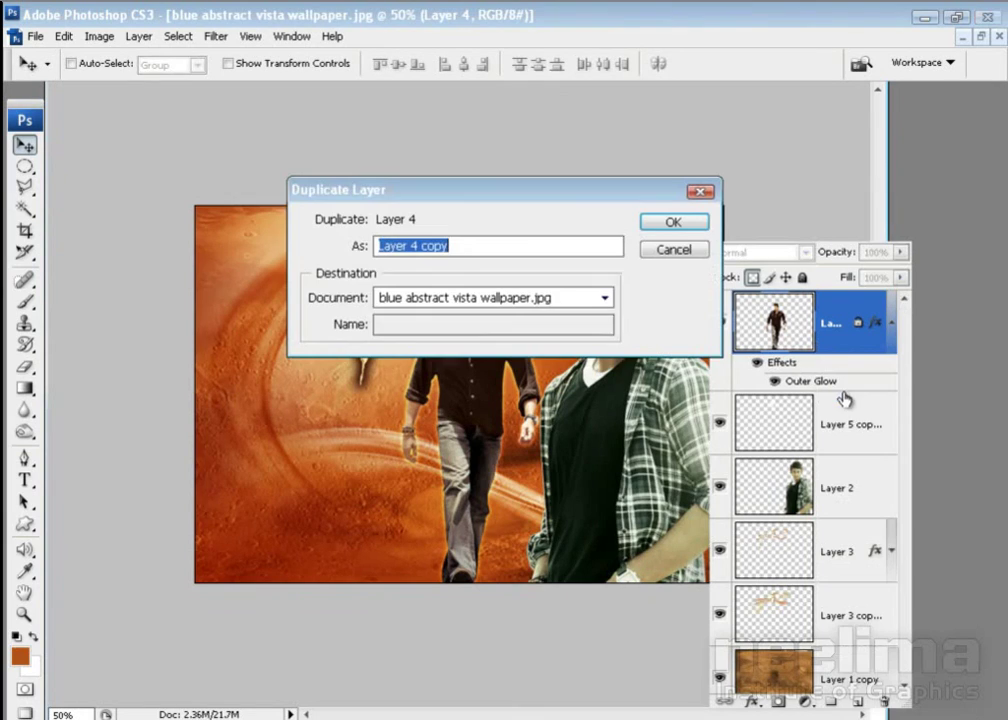
click(675, 226)
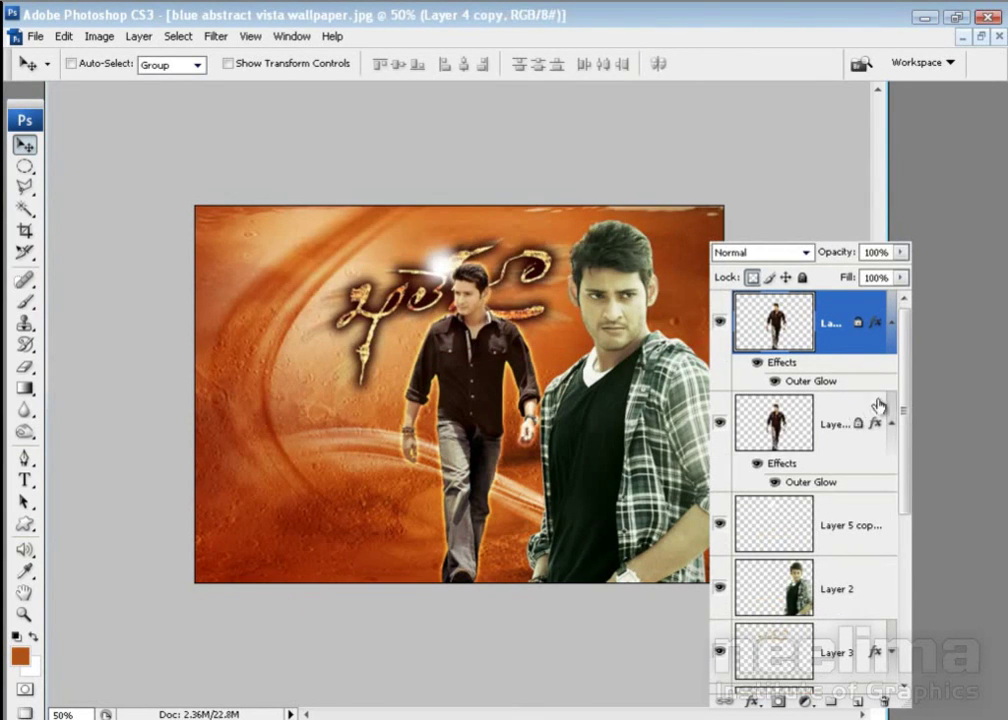
drag(706, 348, 871, 348)
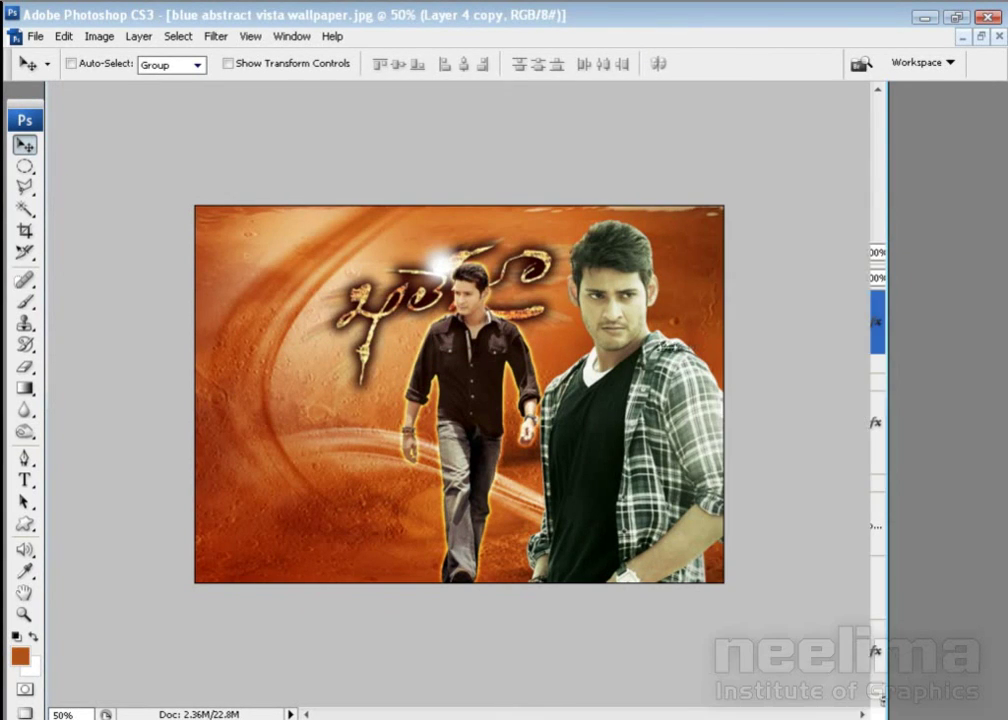
Collapse both layers' effects lists and hide the original Layer 4
click(877, 322)
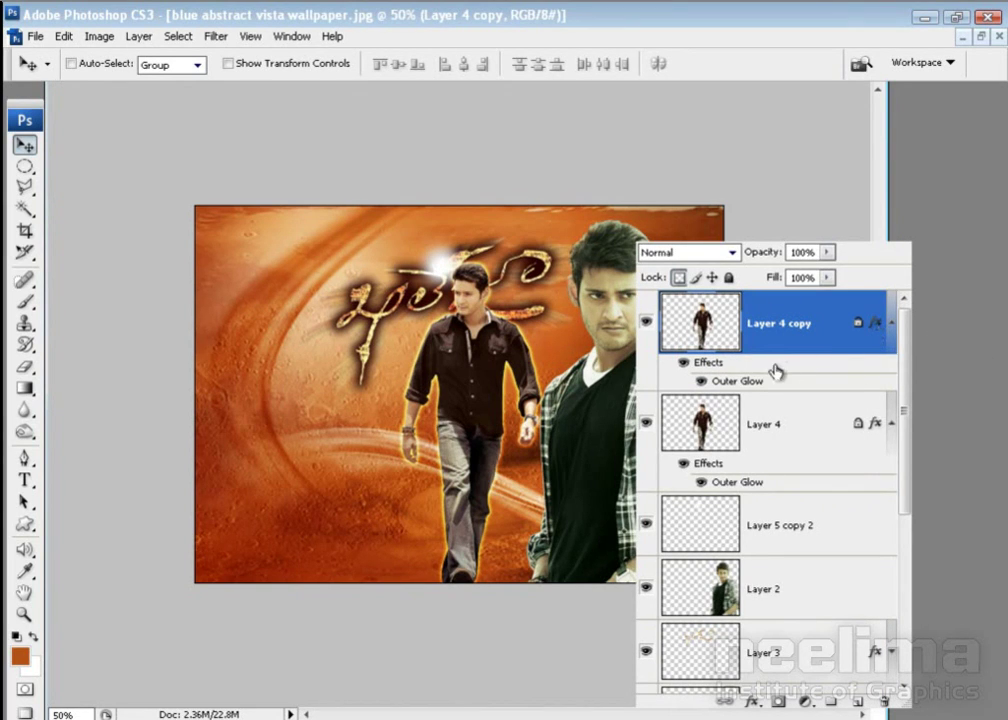
click(891, 322)
click(891, 388)
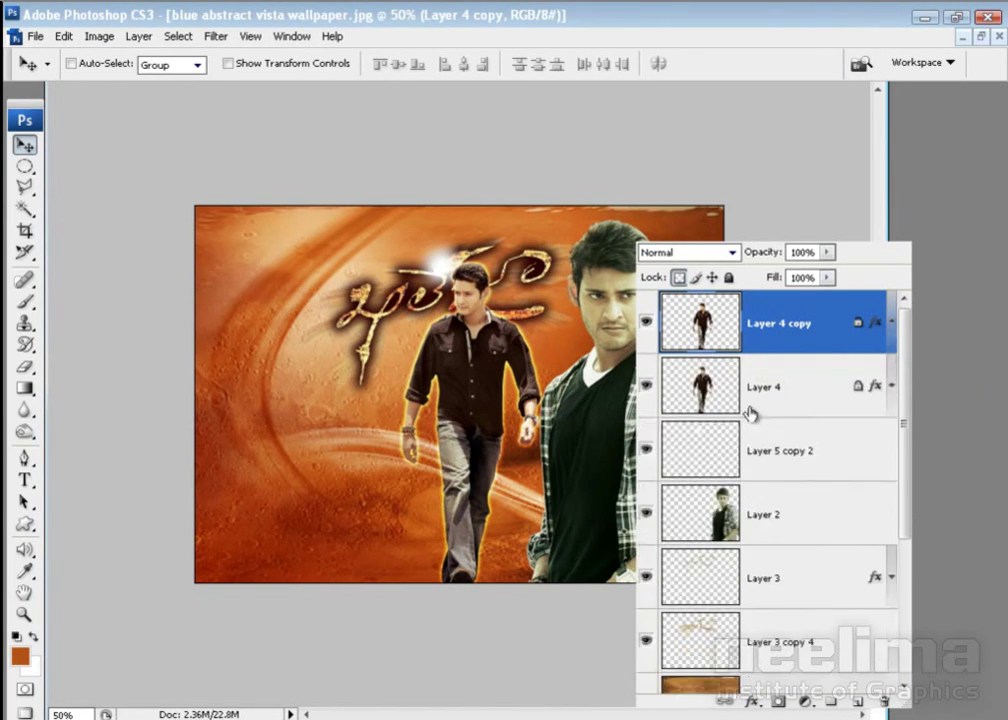
click(647, 387)
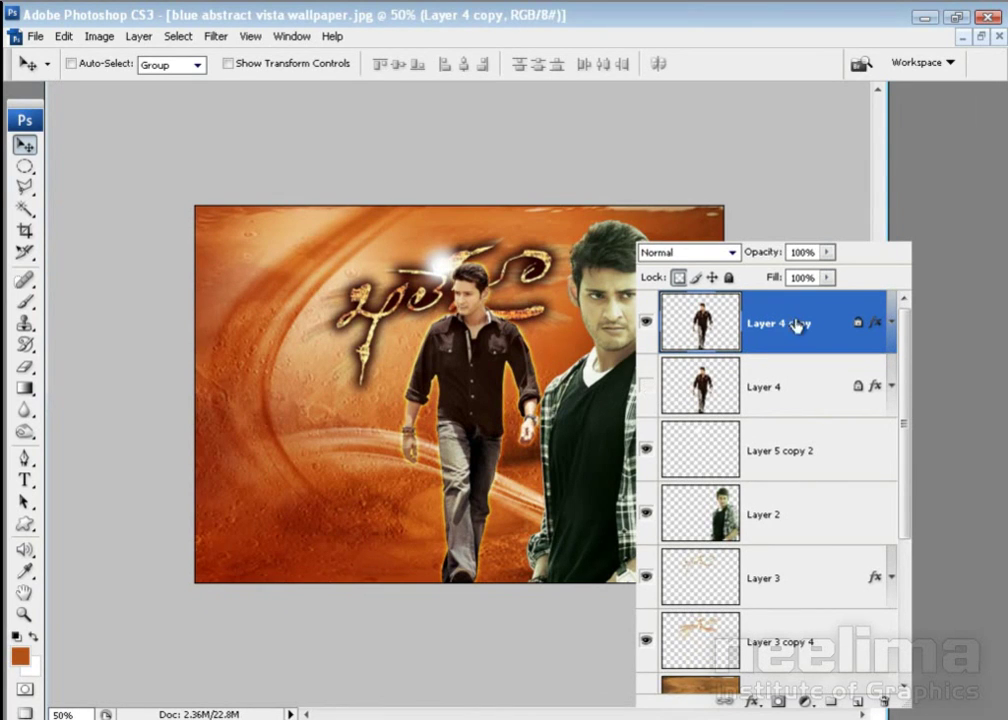
click(215, 40)
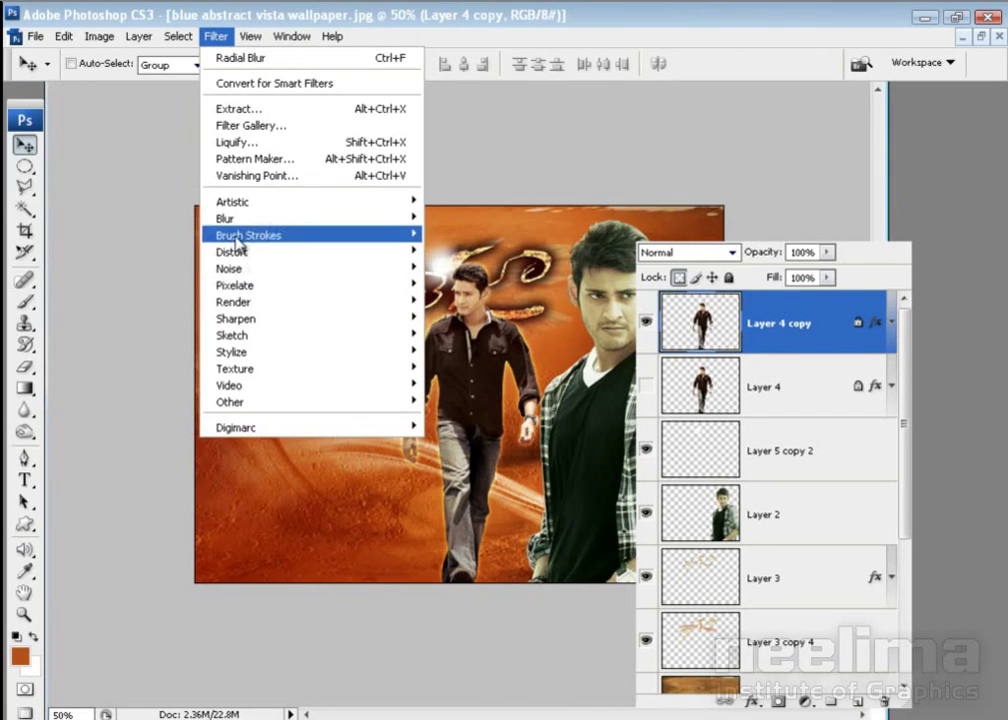
Apply Radial Blur to the walking man on Layer 4 copy, then undo it
mouse_move(226, 218)
click(490, 337)
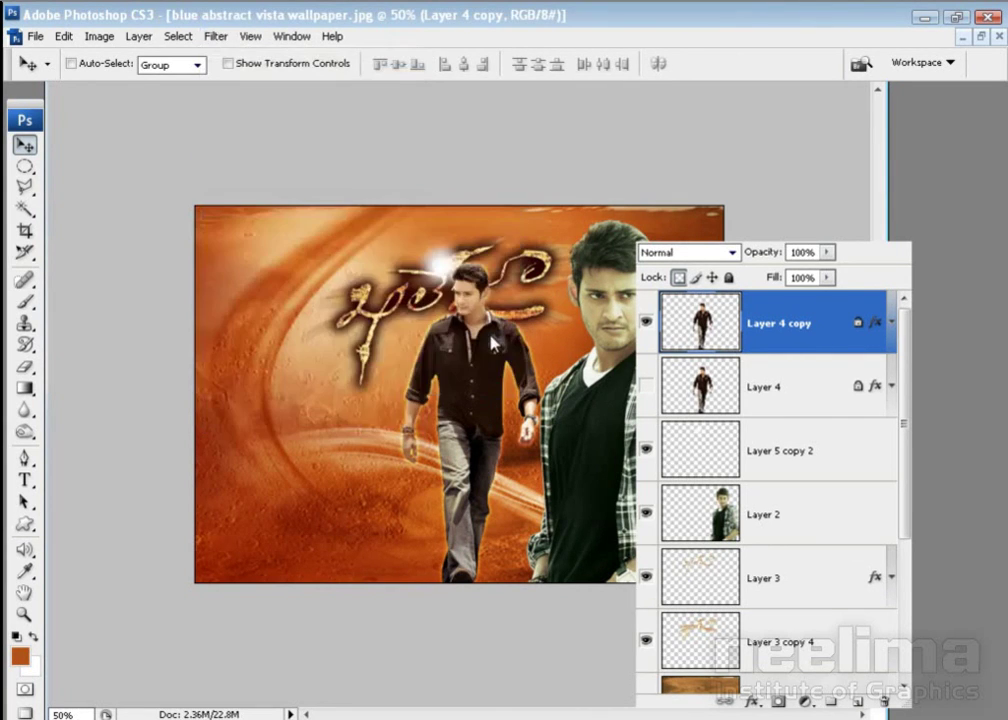
click(611, 216)
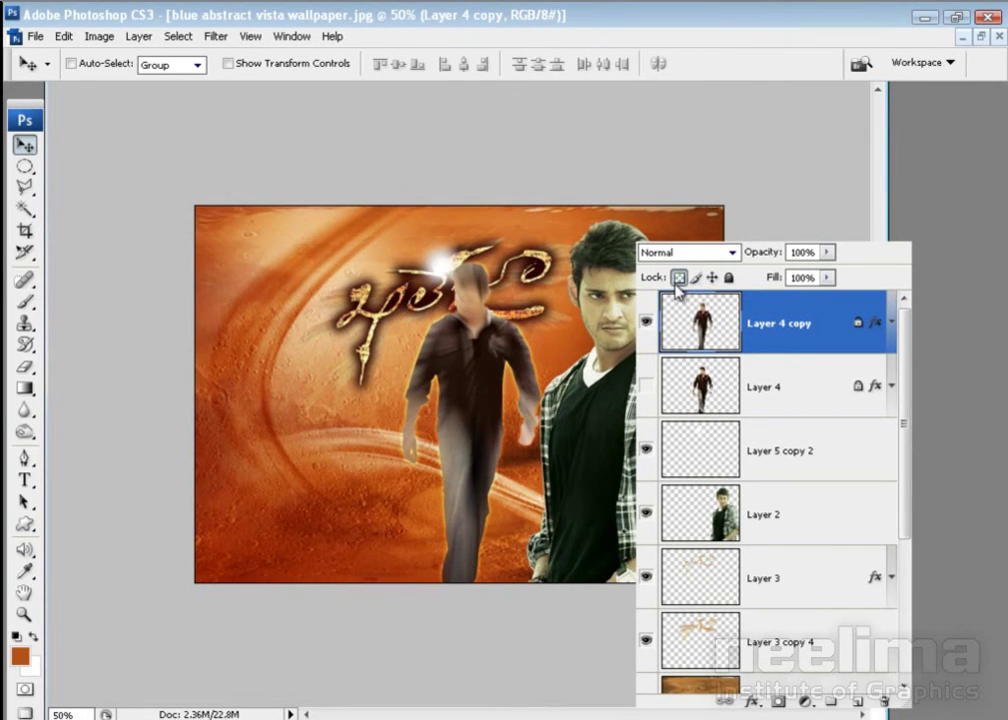
key(ctrl+z)
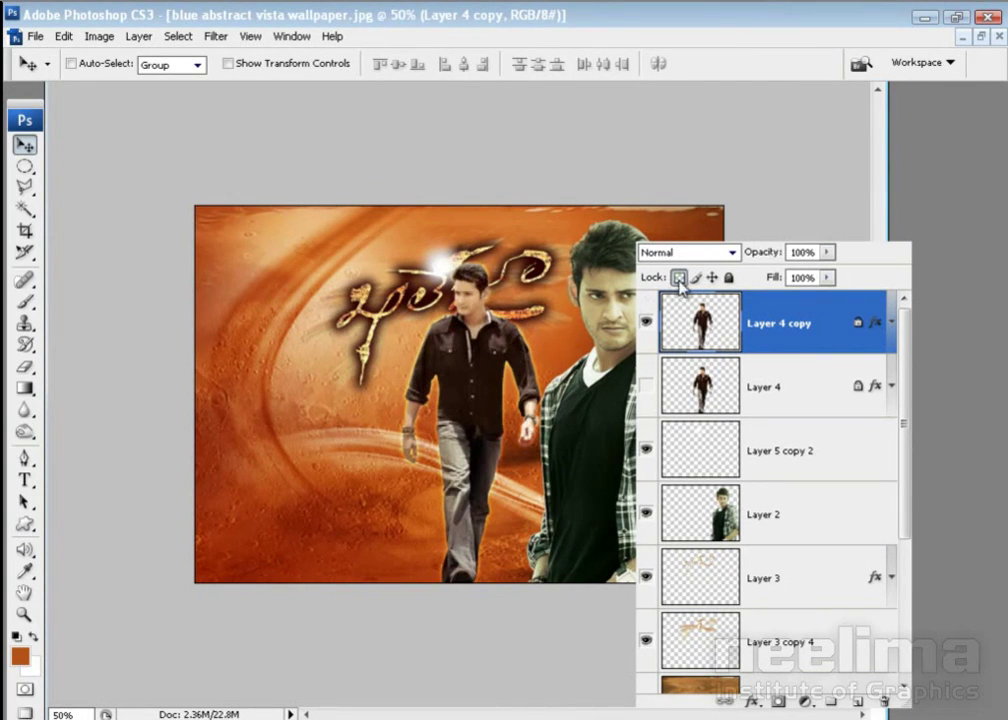
Unlock transparent pixels on Layer 4 copy and open its Outer Glow settings
click(679, 278)
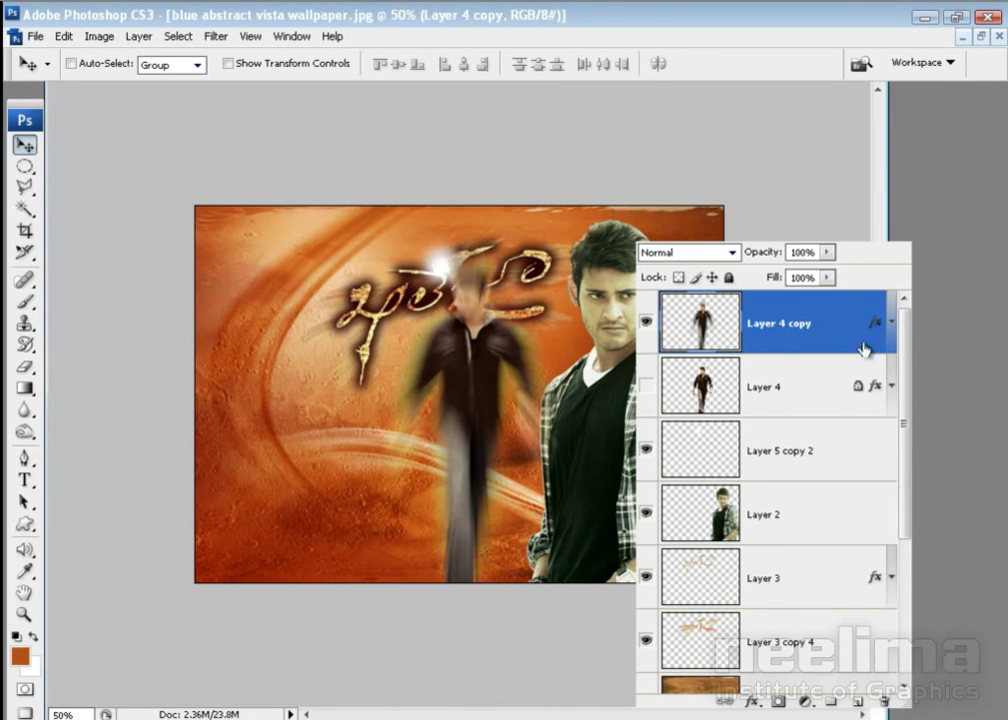
click(889, 323)
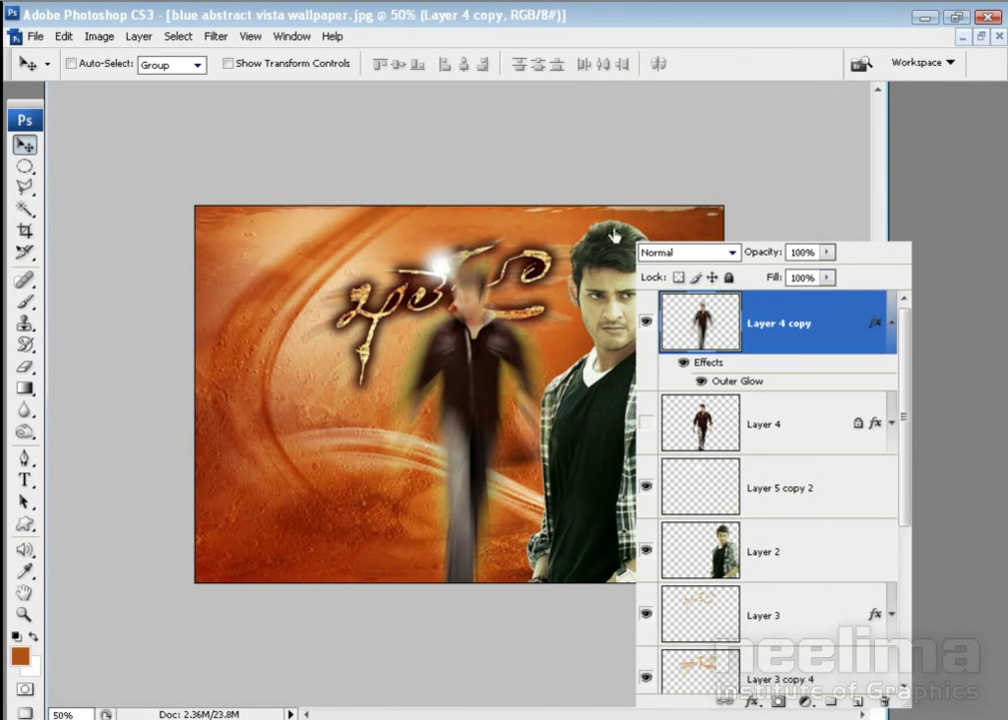
double_click(724, 335)
Try a Stroke on Layer 4 copy, cancel it, and delete its Outer Glow effect
drag(622, 223, 725, 160)
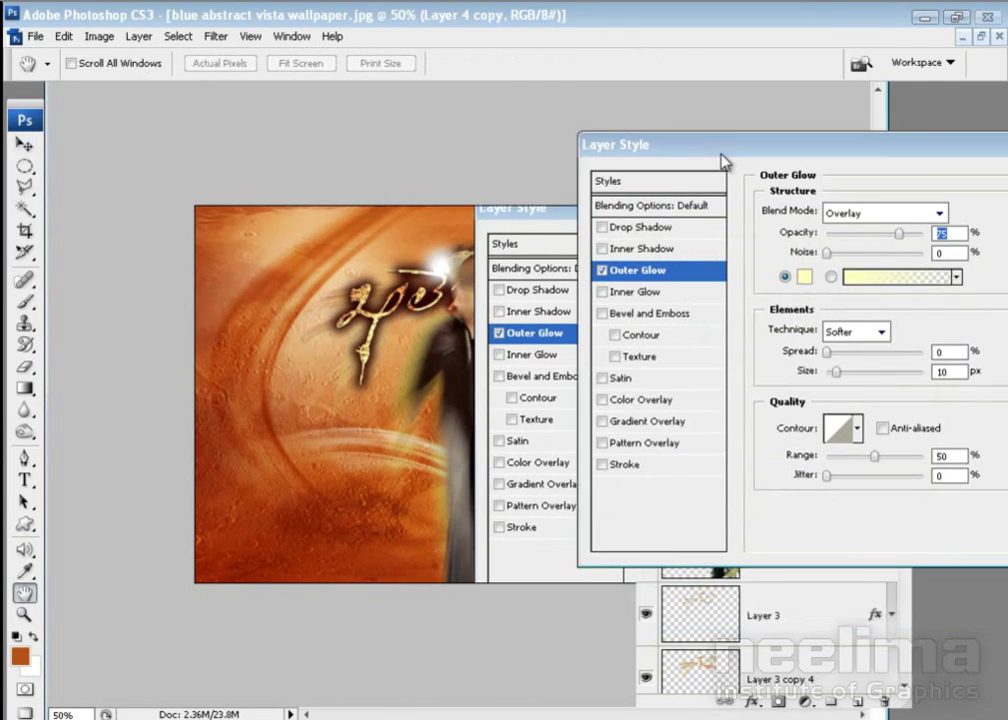
click(650, 465)
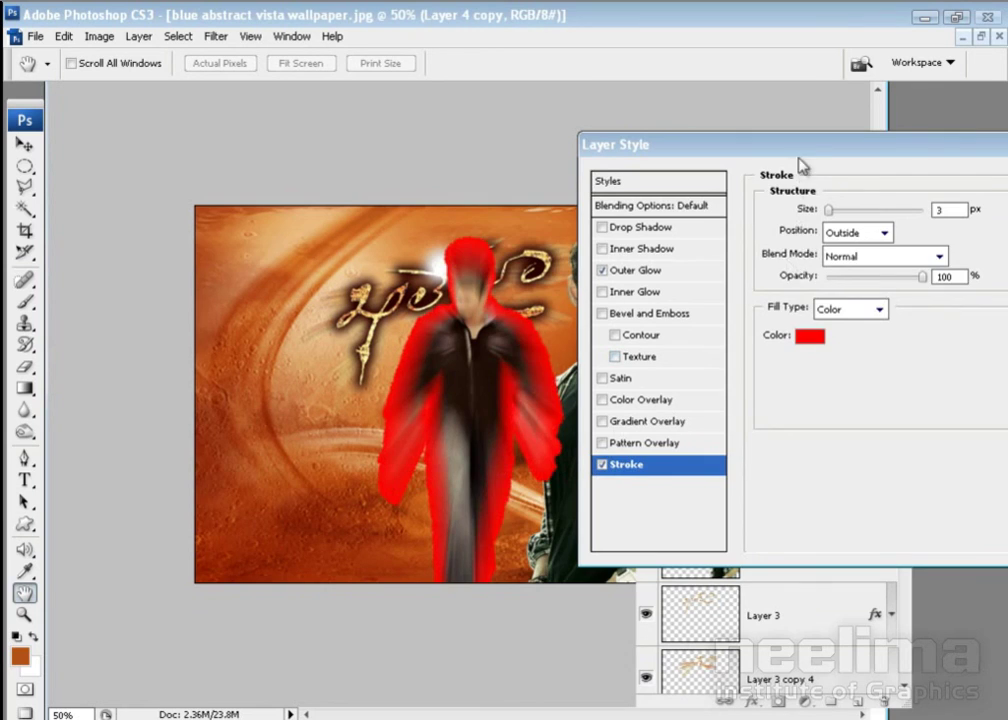
drag(800, 165, 661, 185)
click(983, 232)
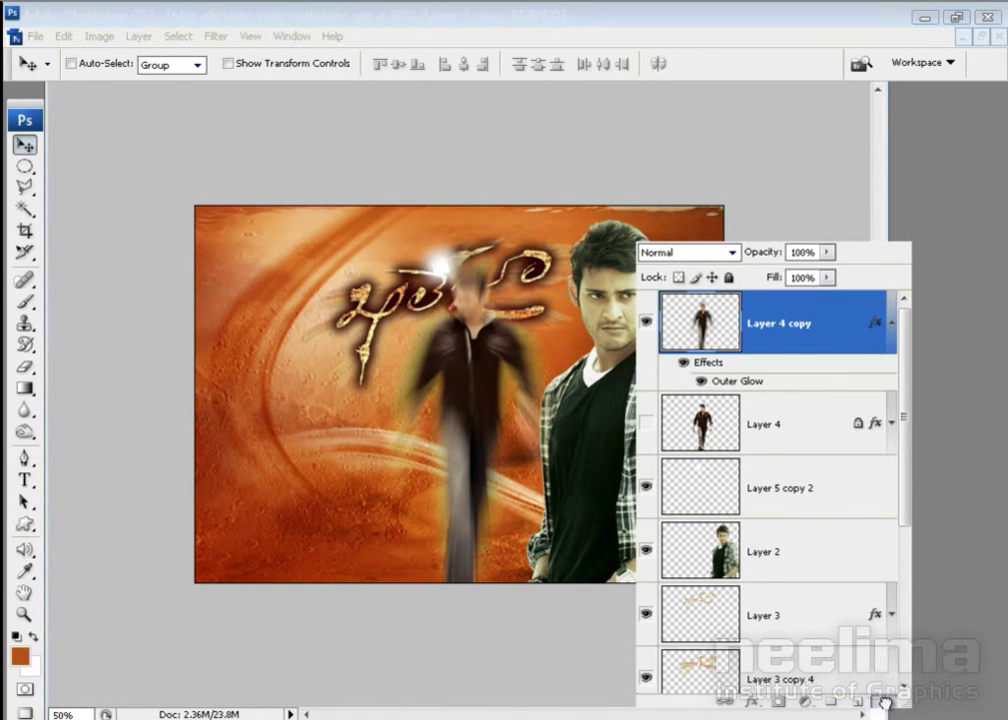
drag(885, 703, 884, 703)
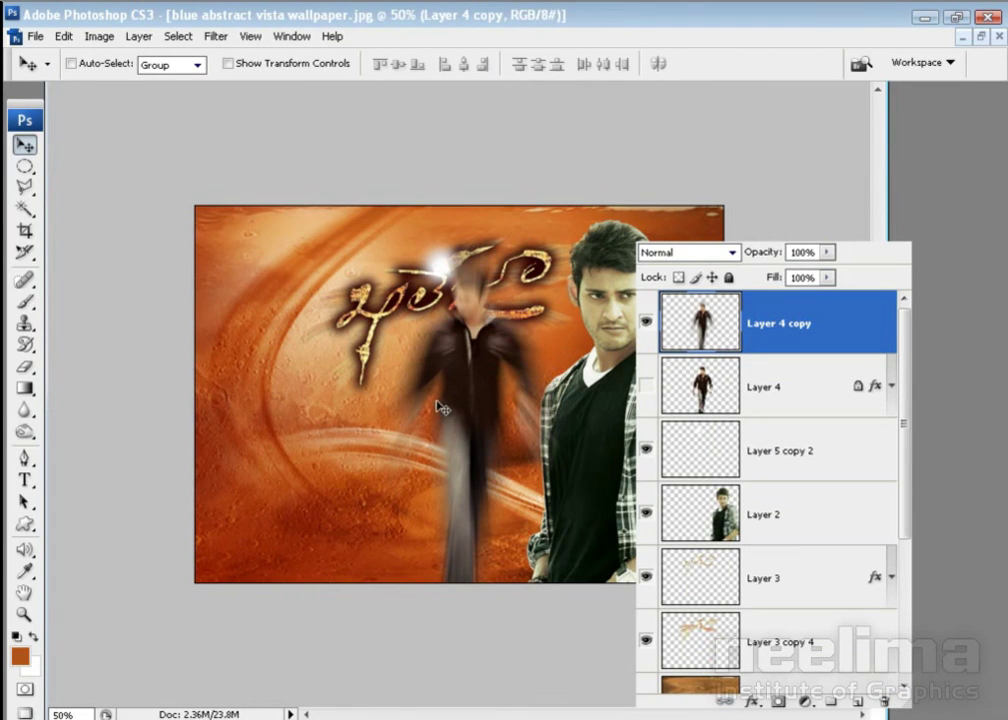
Reapply the last Radial Blur filter to the walking man on Layer 4 copy
click(215, 36)
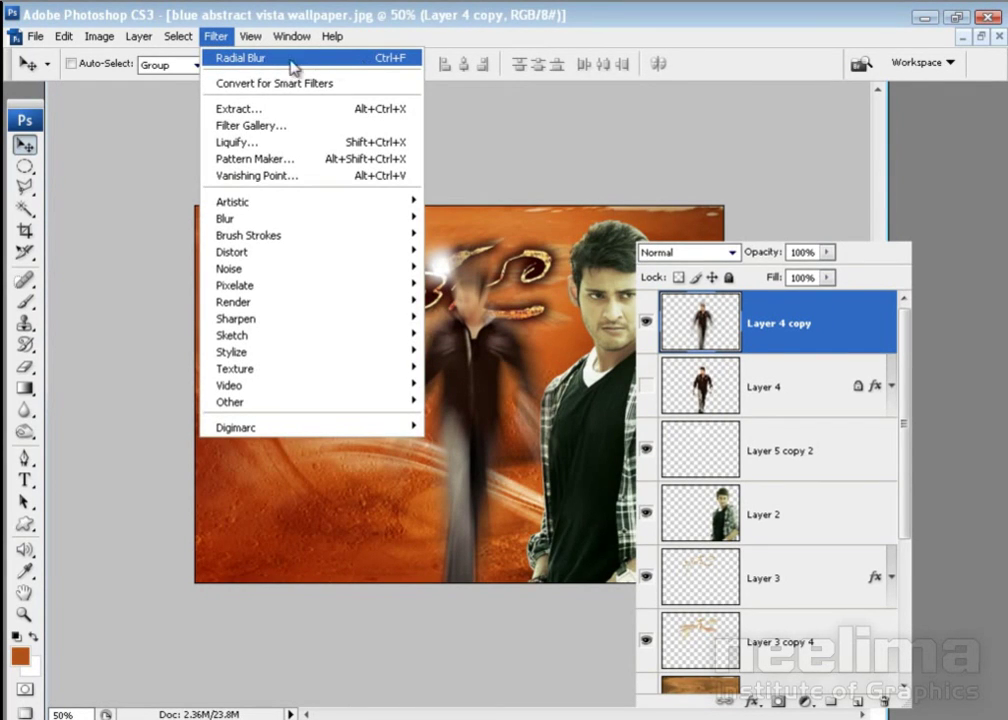
click(345, 60)
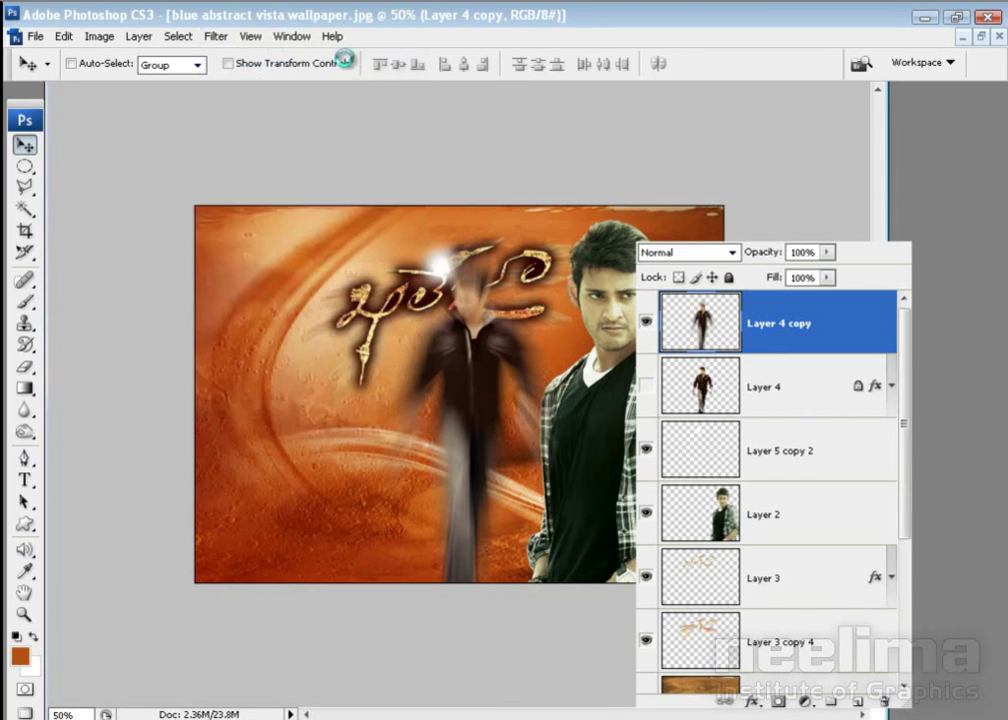
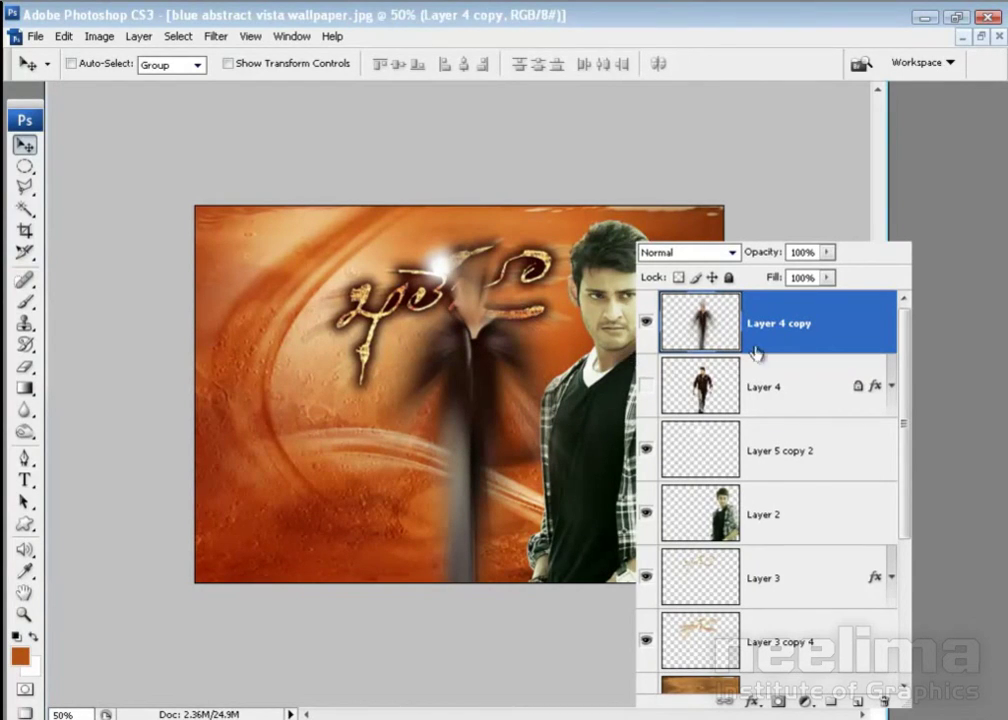
Show Layer 4 and put its blurred copy beneath it, filled solid white
click(646, 385)
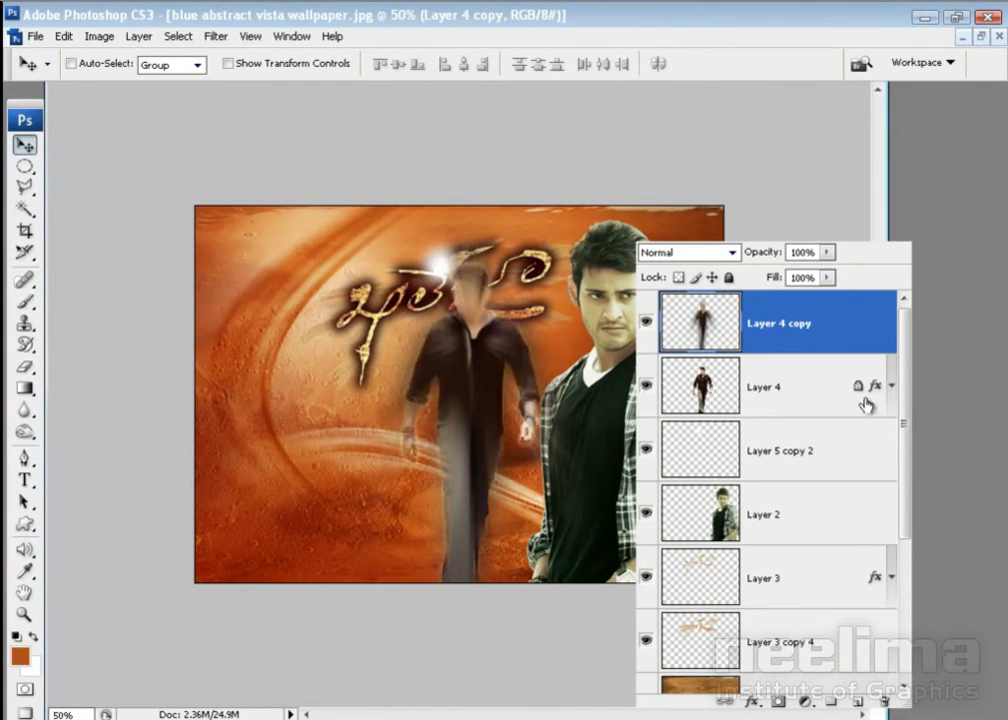
click(891, 385)
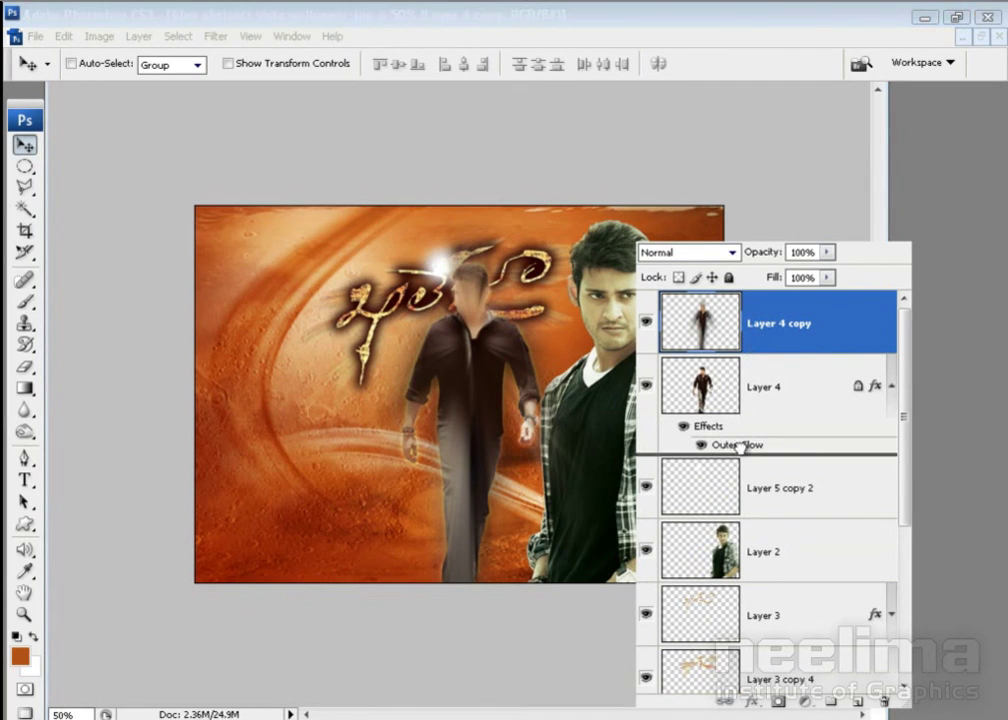
key(ctrl+bracketleft)
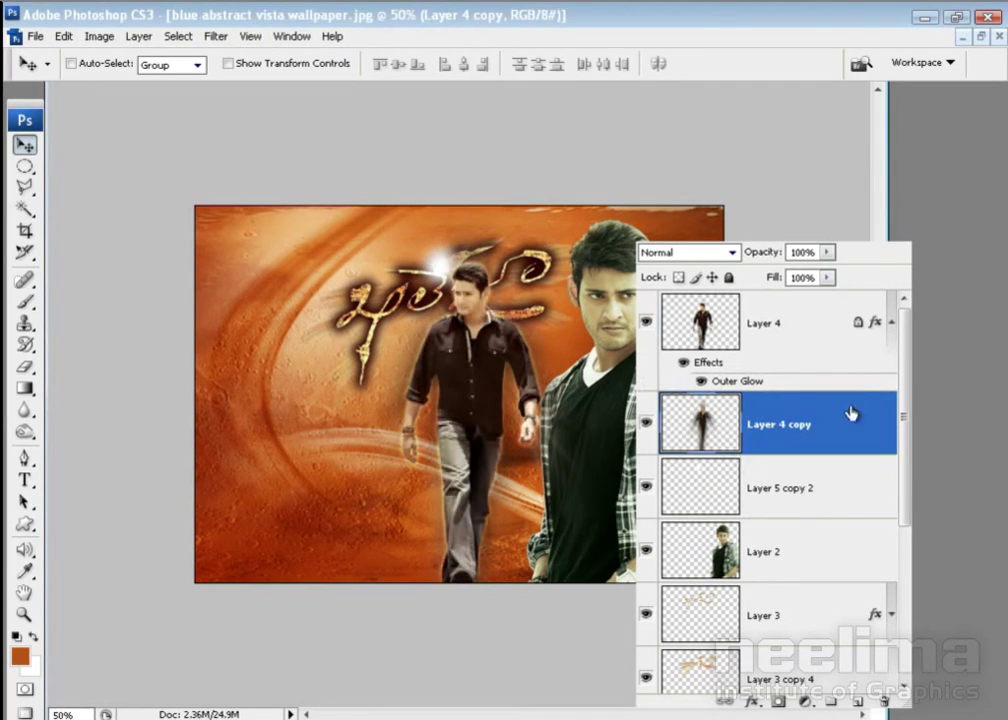
click(891, 322)
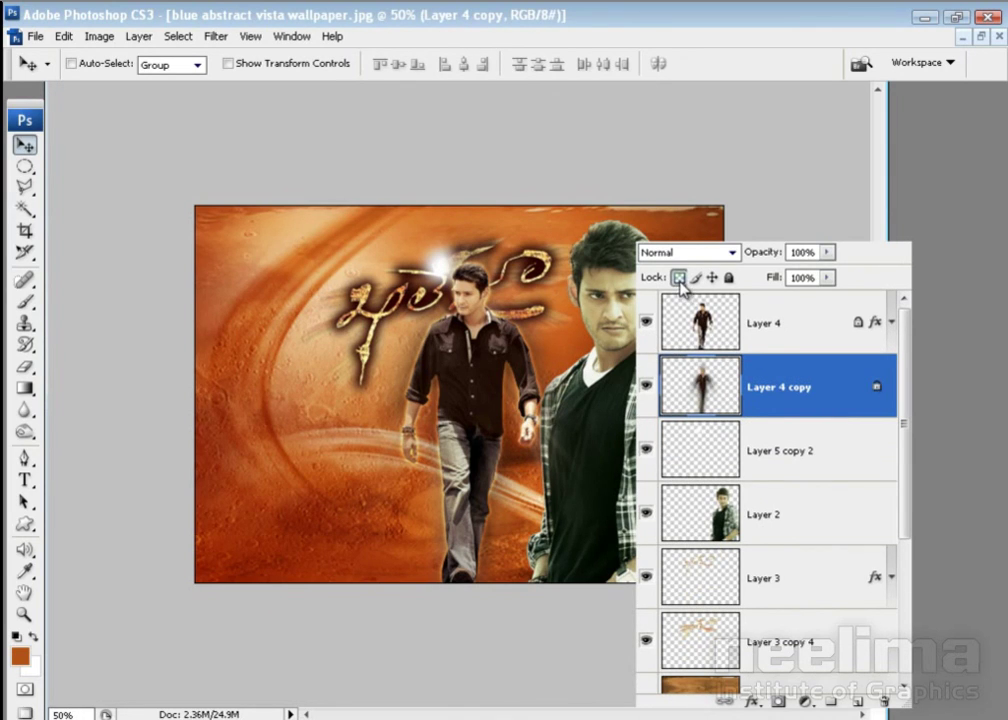
key(ctrl+BackSpace)
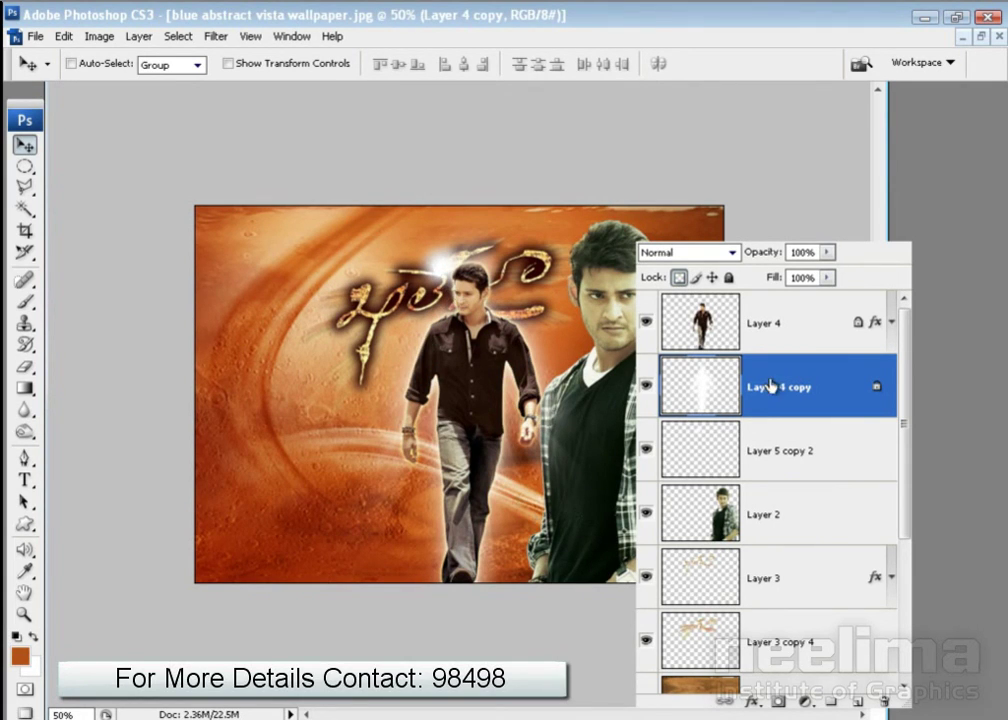
shift+click(700, 318)
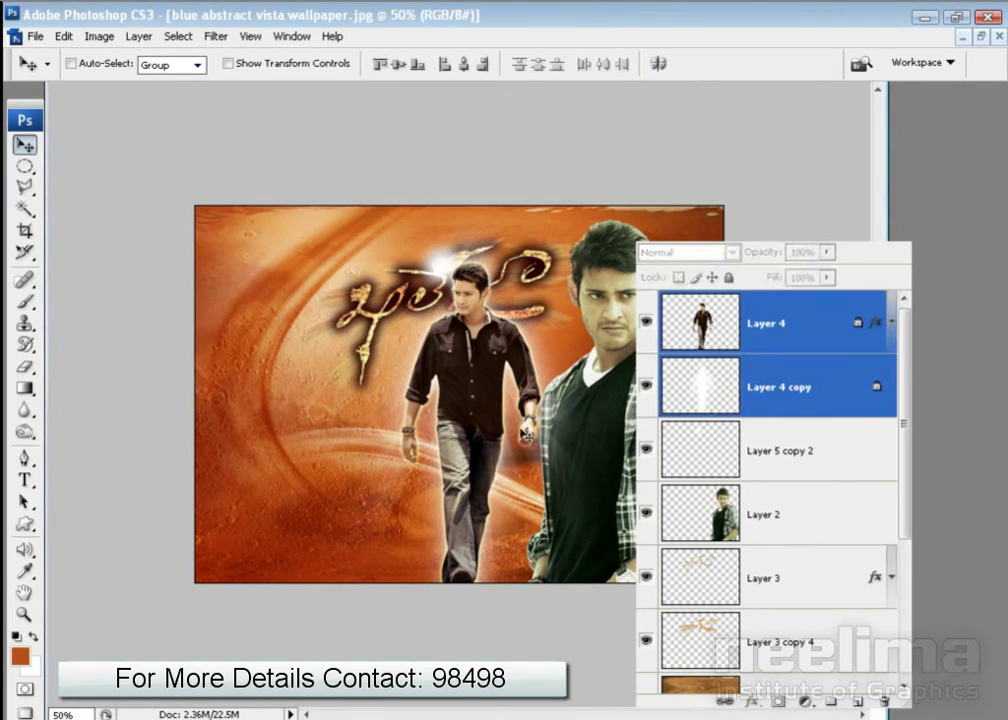
Move the walking man and his white copy to the left and blend the copy in Overlay
drag(394, 418, 292, 402)
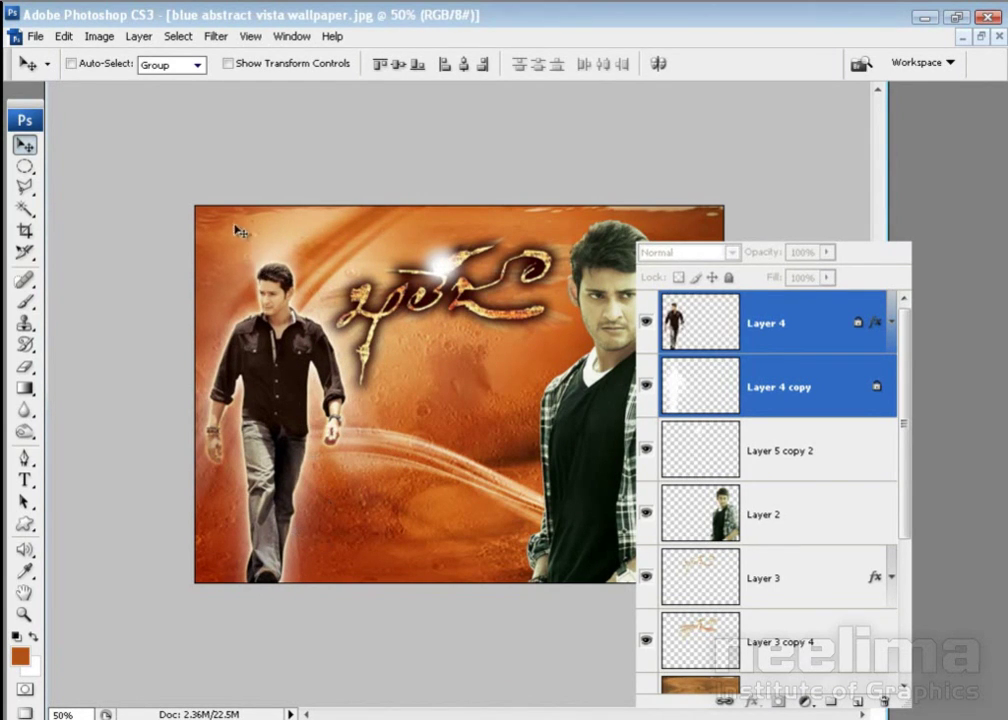
click(771, 419)
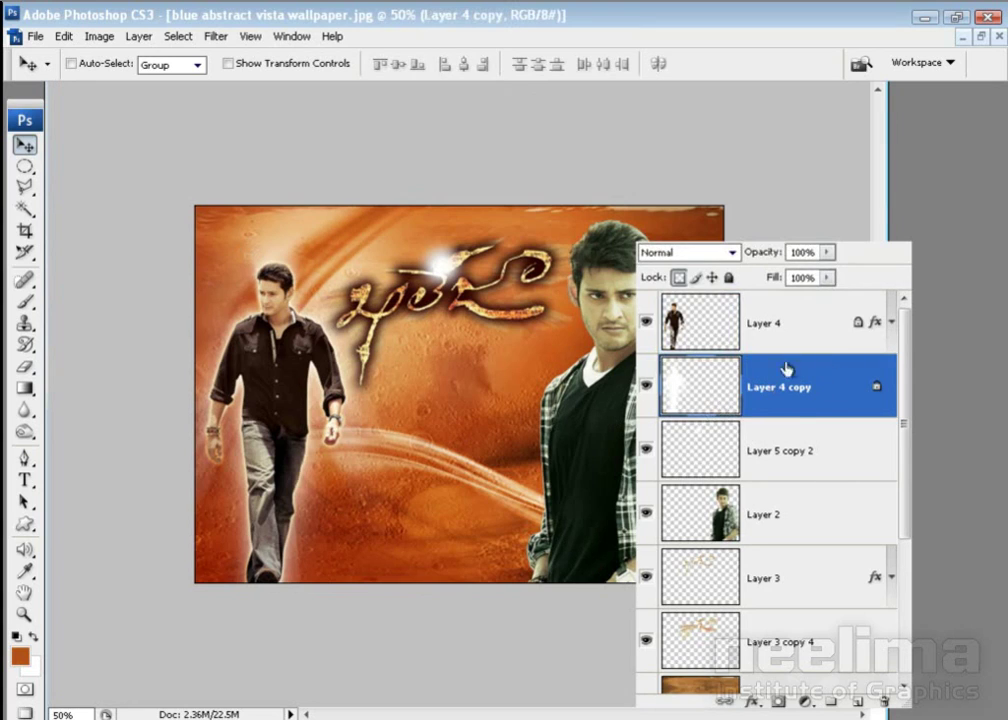
click(730, 254)
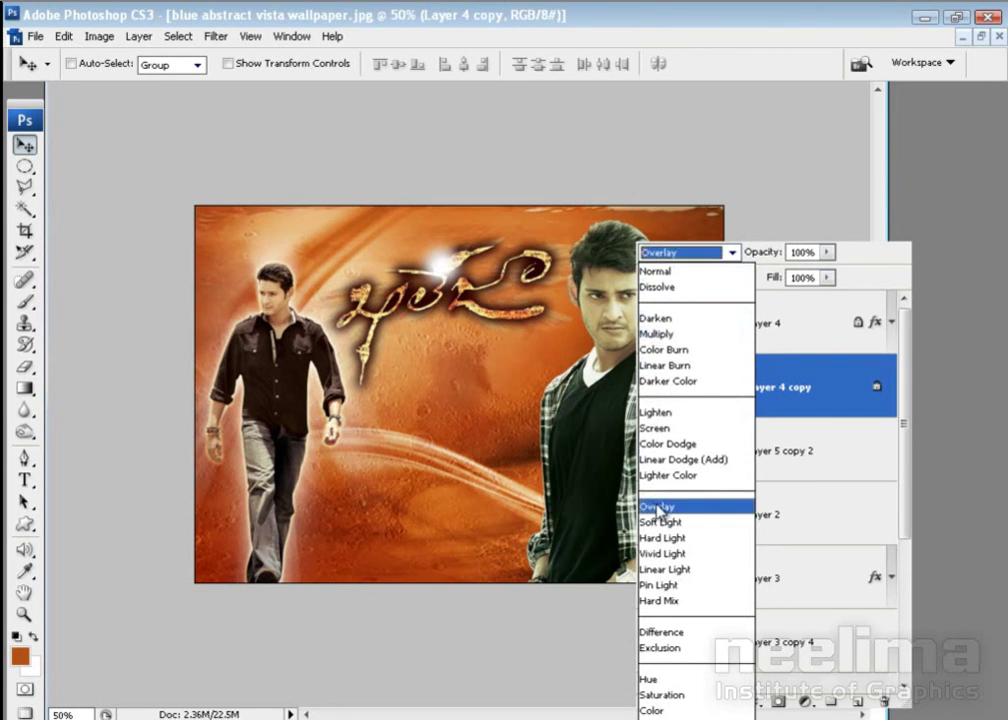
click(657, 506)
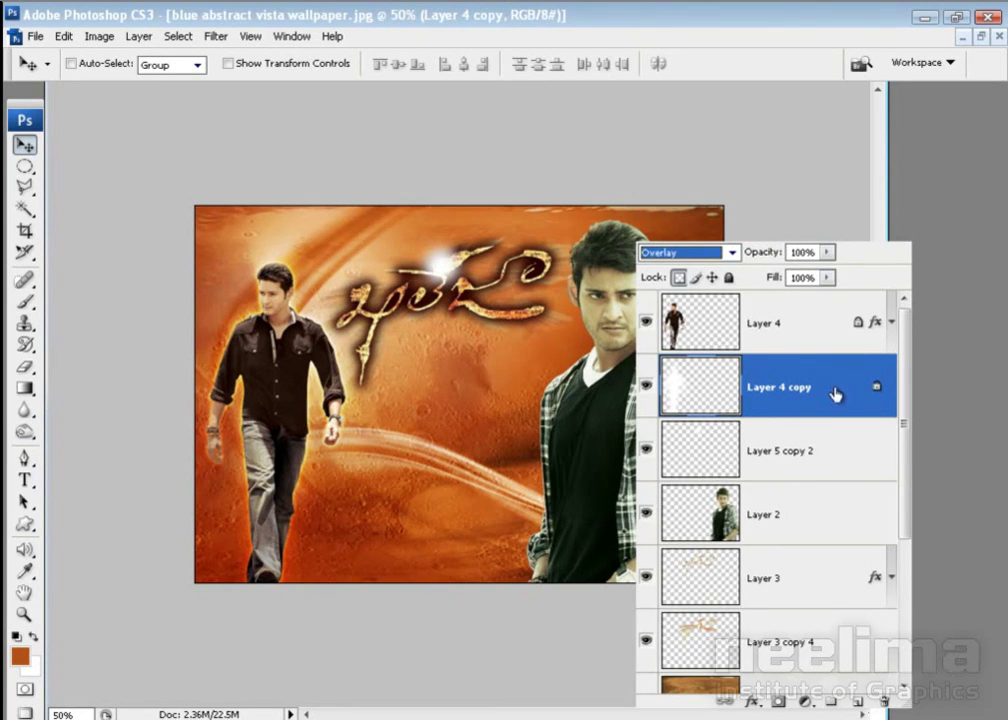
click(877, 326)
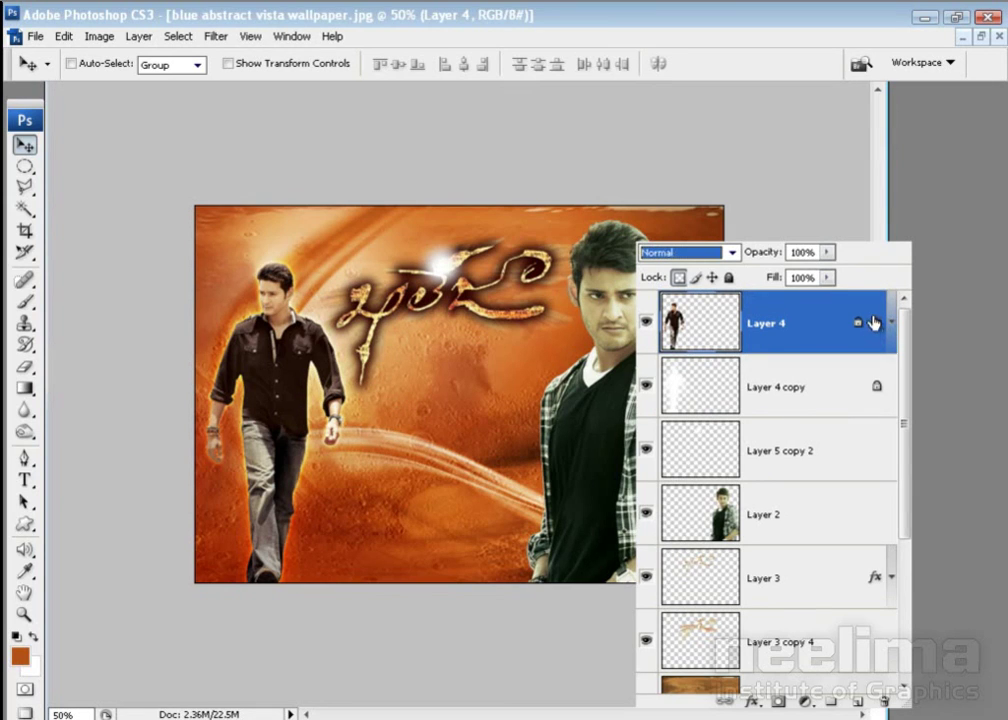
Change Layer 4's Outer Glow blend mode to Normal
double_click(702, 407)
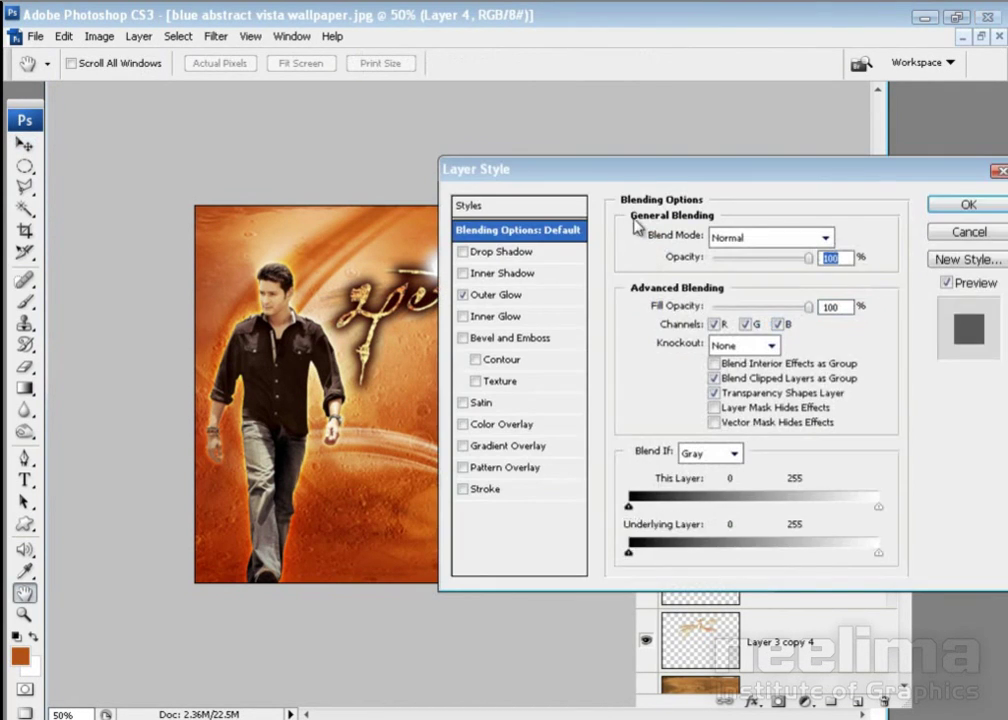
mouse_move(560, 169)
mouse_down()
mouse_move(806, 446)
mouse_move(720, 298)
mouse_up()
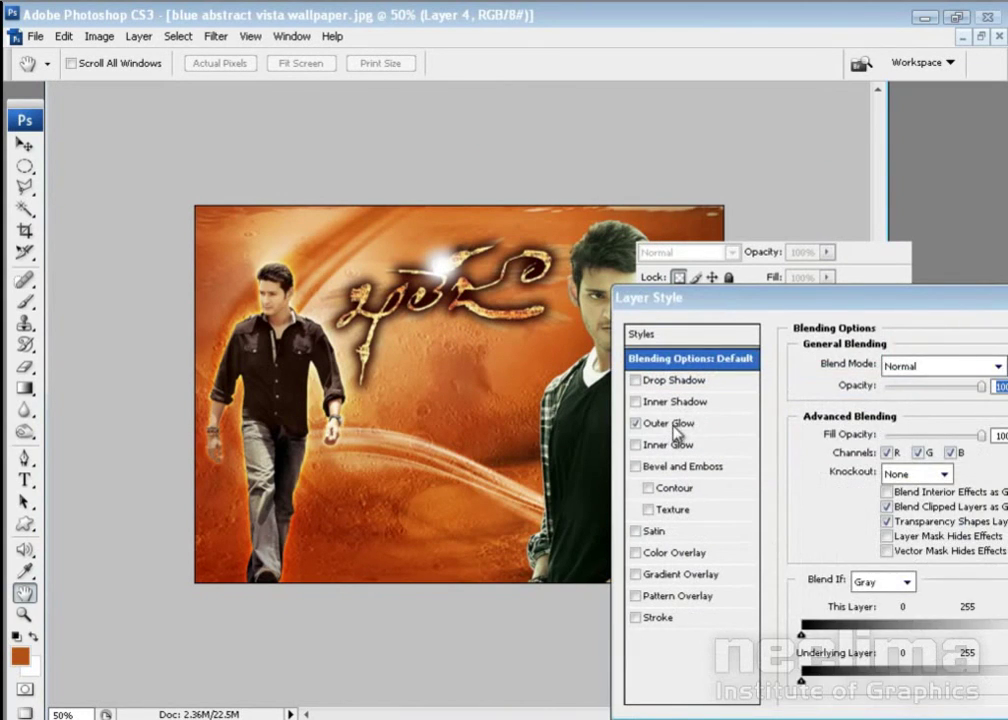
click(680, 424)
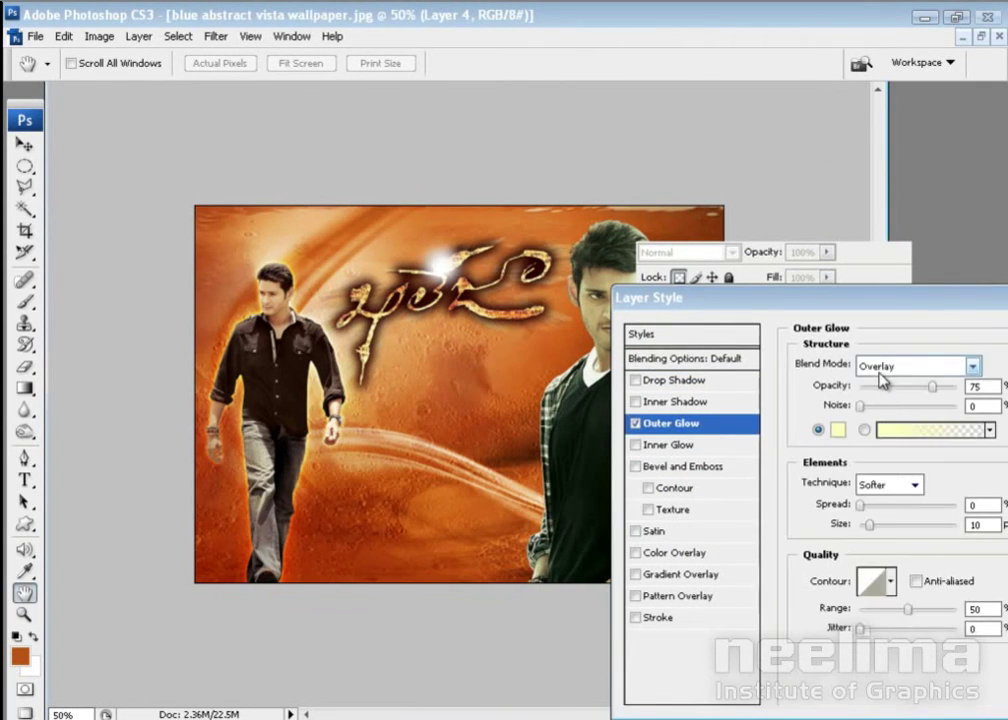
click(882, 368)
click(885, 12)
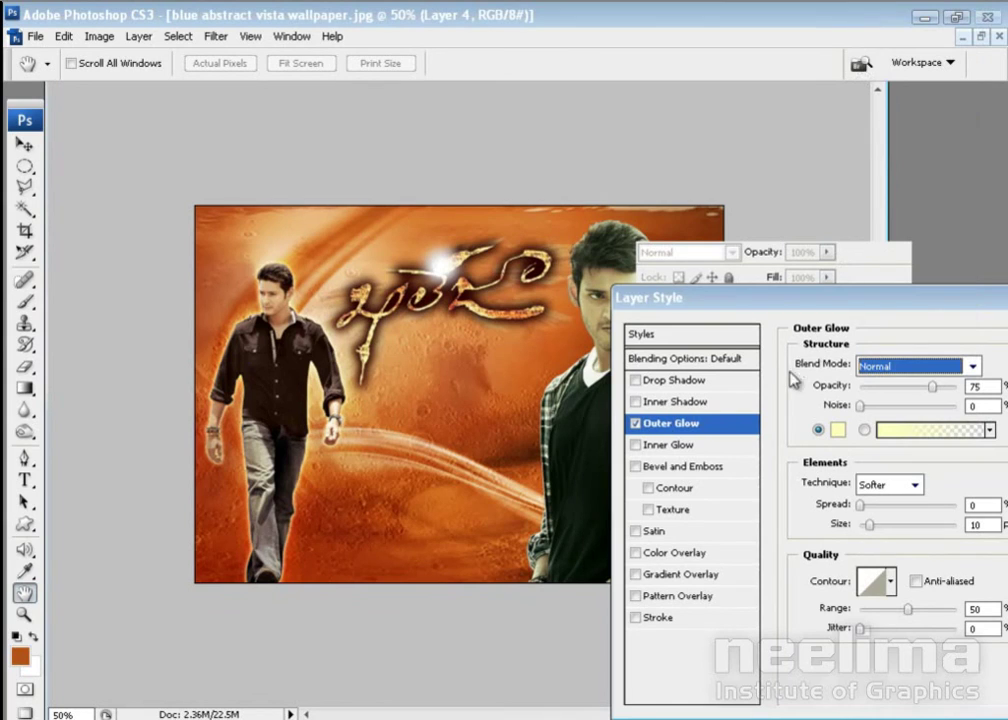
drag(680, 298, 564, 298)
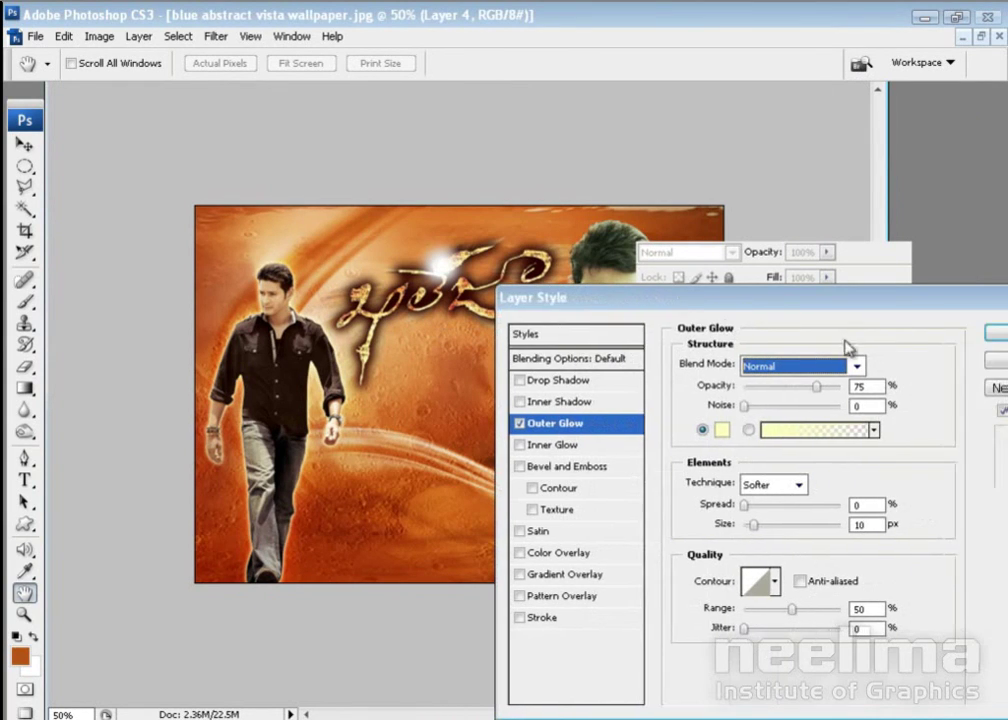
key(Return)
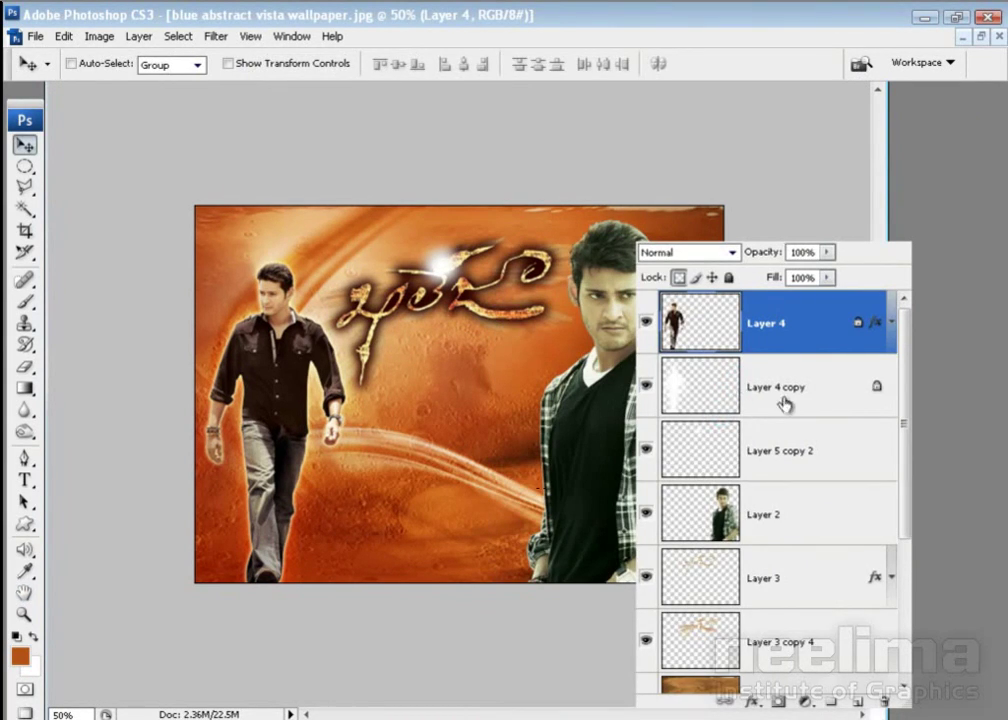
Duplicate the white glow layer and offset the copy up-left around the man
click(720, 404)
key(ctrl+j)
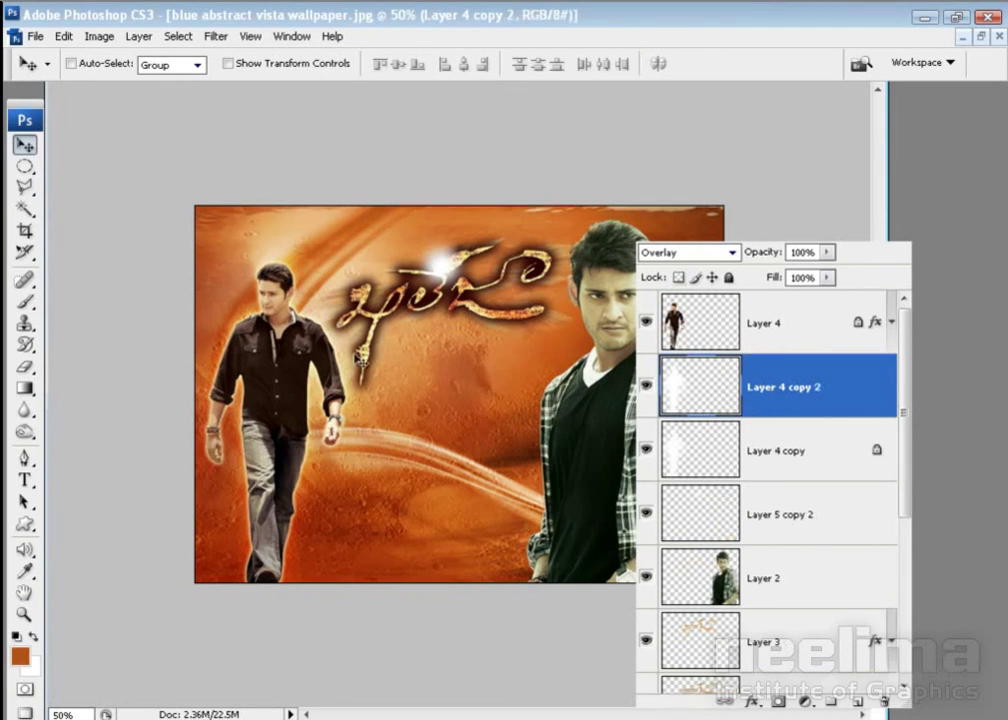
drag(358, 360, 326, 320)
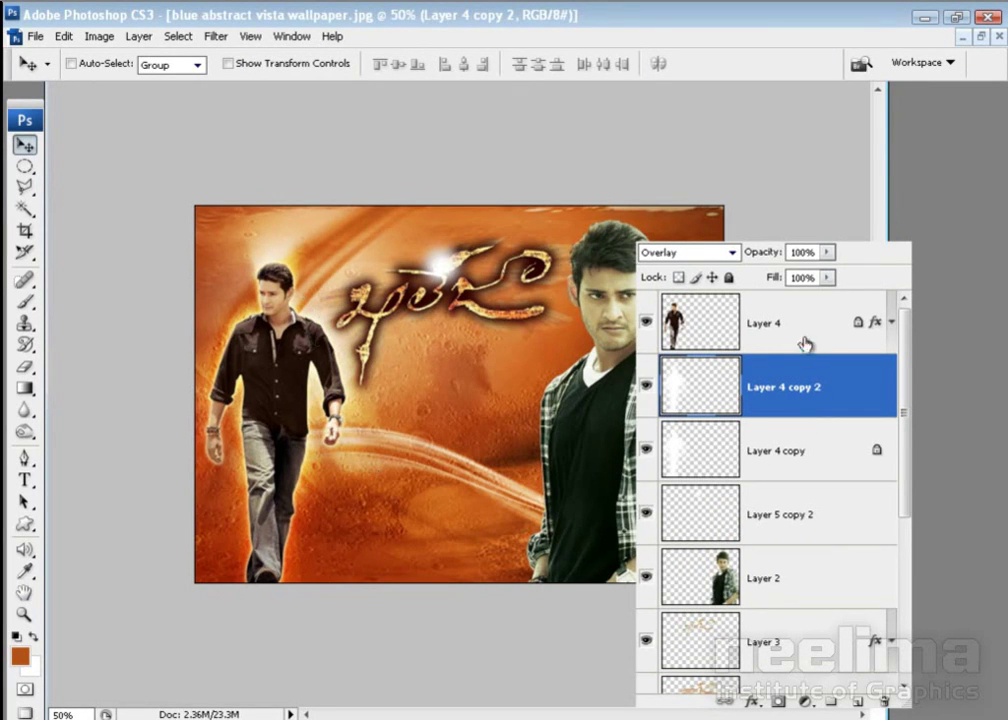
click(877, 323)
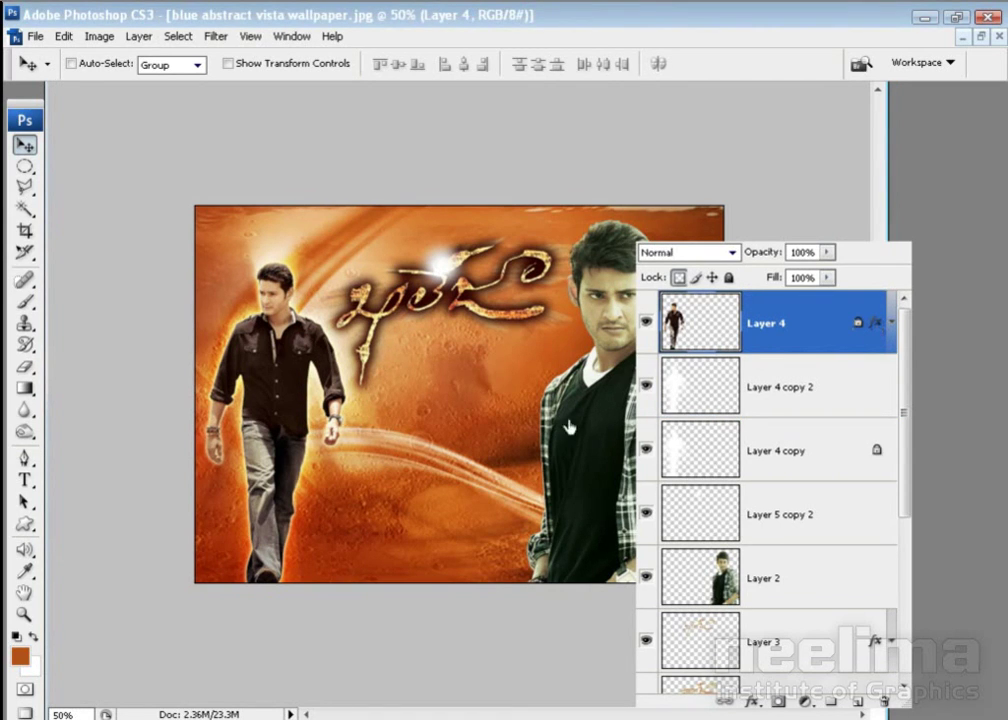
Set Layer 4's Outer Glow to 12 px size, keeping Normal mode after trying Overlay
double_click(868, 323)
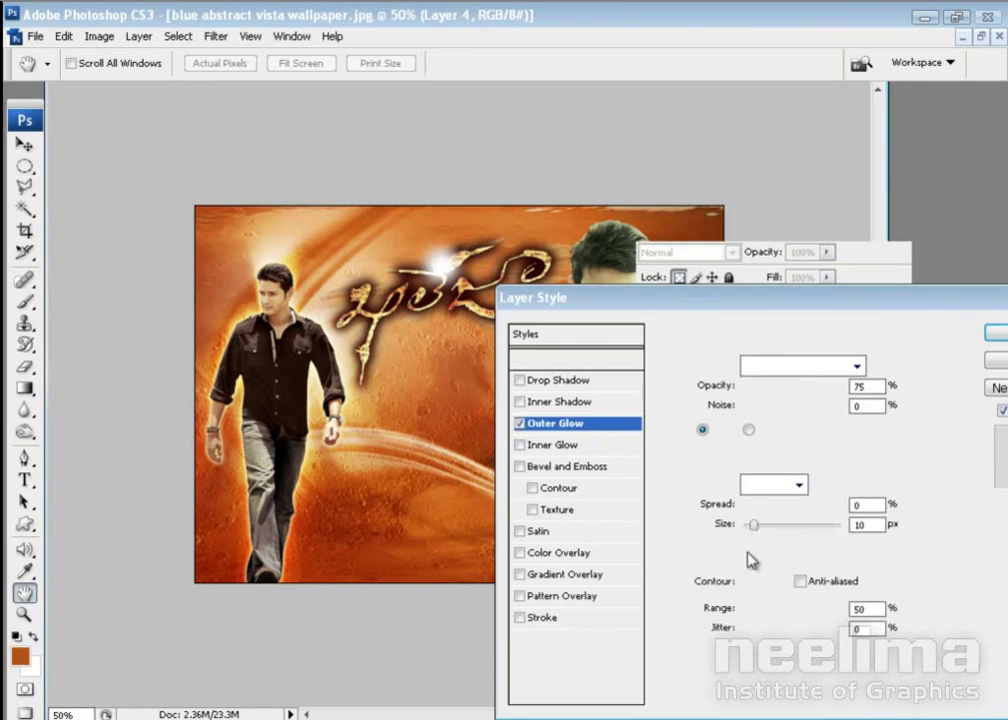
drag(757, 530, 756, 531)
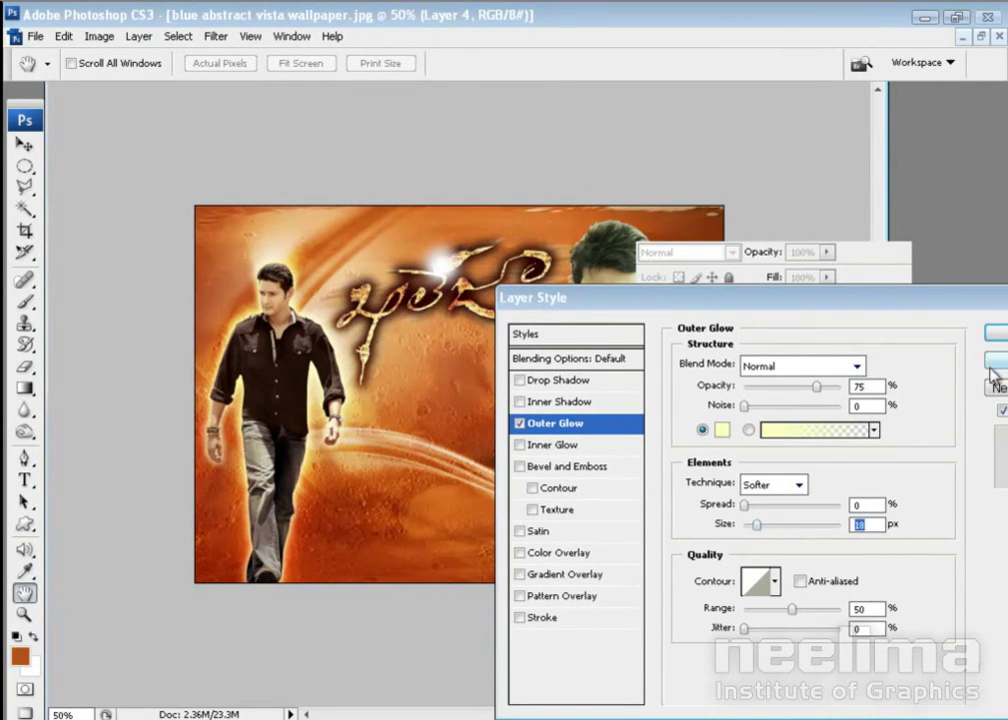
click(808, 367)
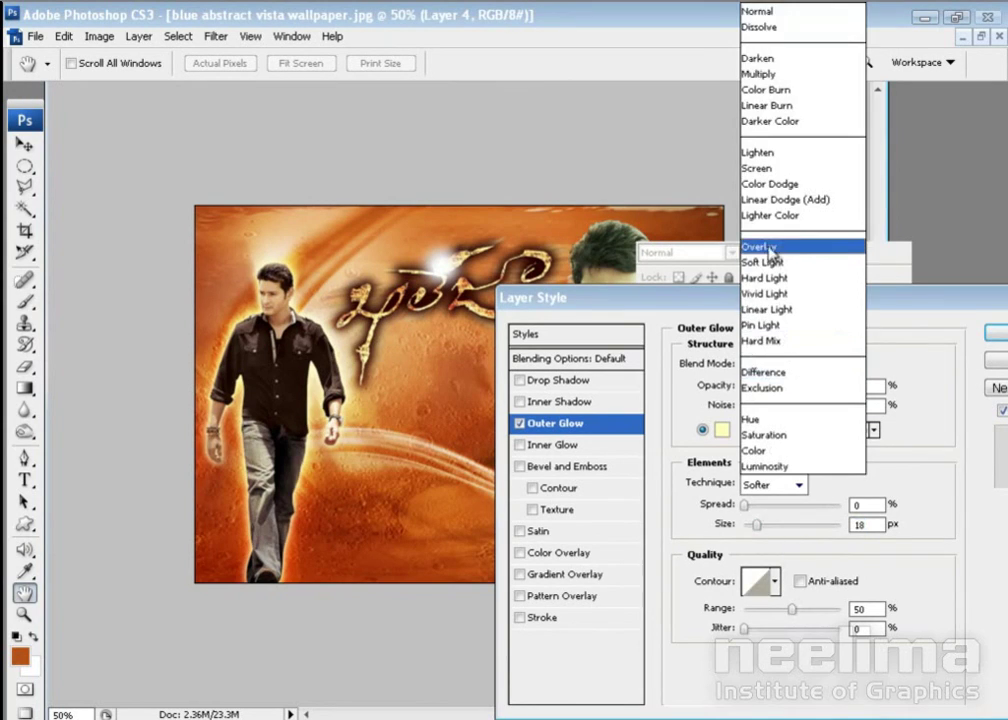
click(773, 248)
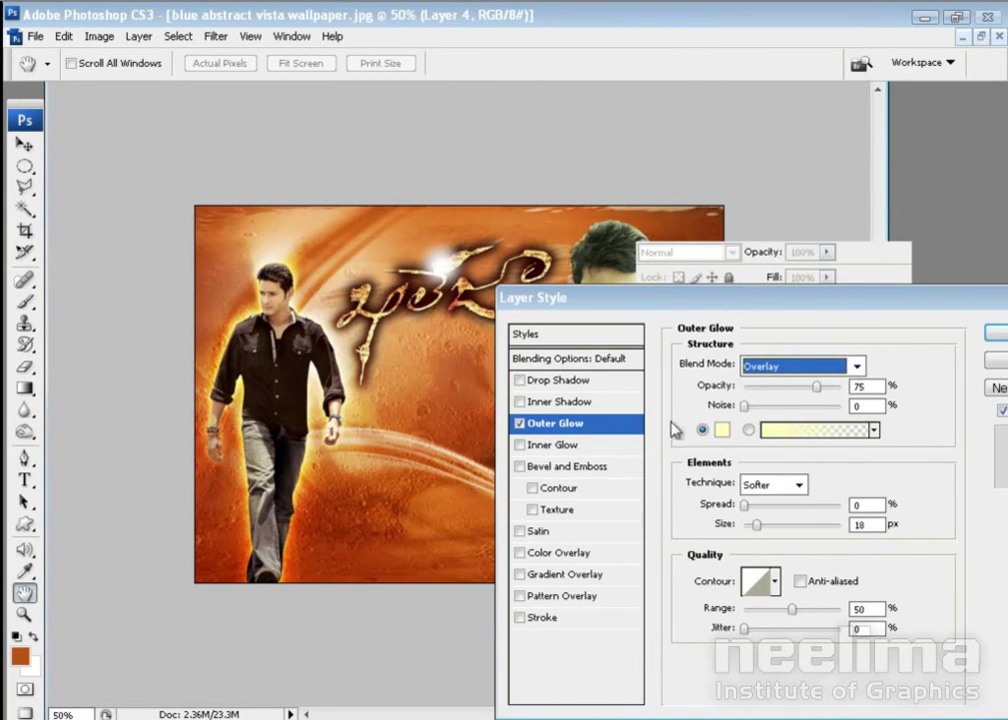
click(855, 366)
click(762, 11)
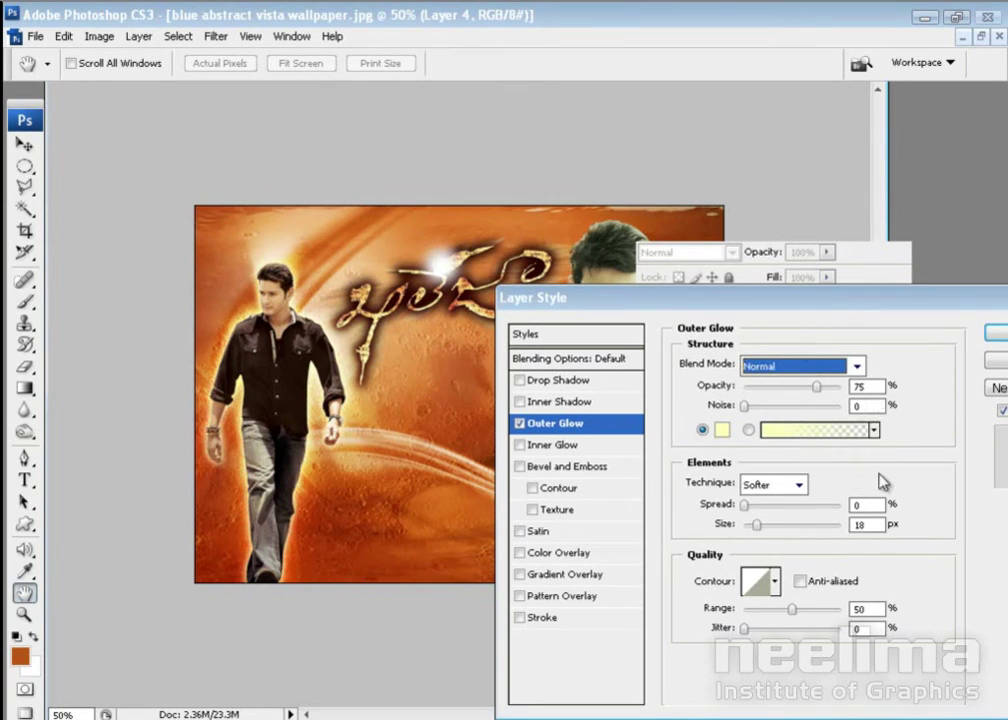
click(864, 524)
text(15)
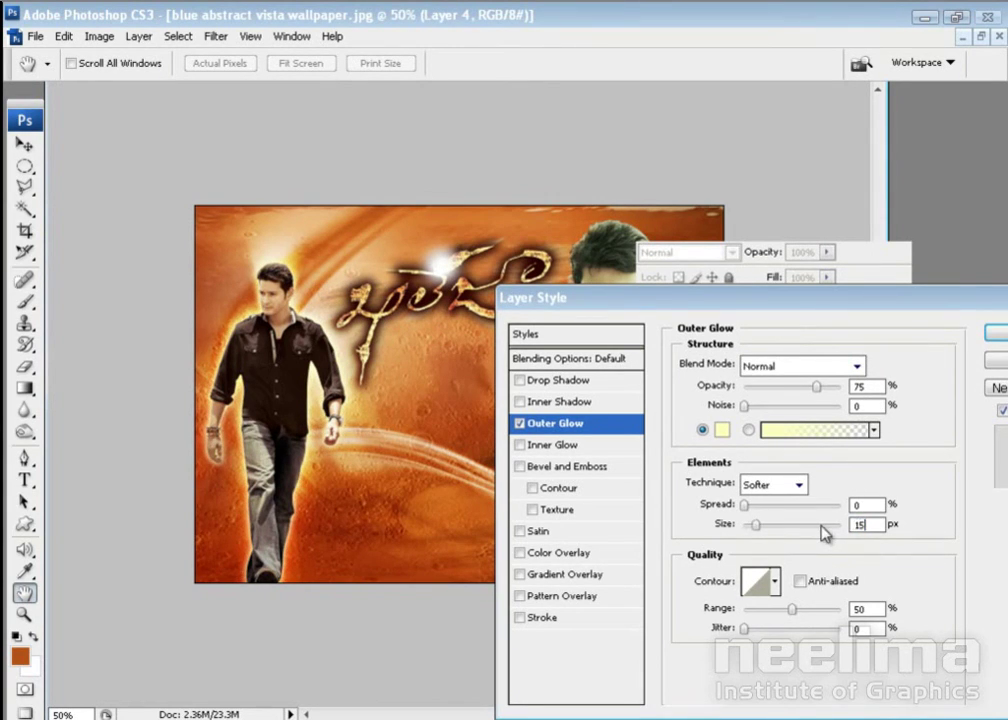
key(Down)
key(Down)
key(Down)
key(Down)
key(Down)
key(Down)
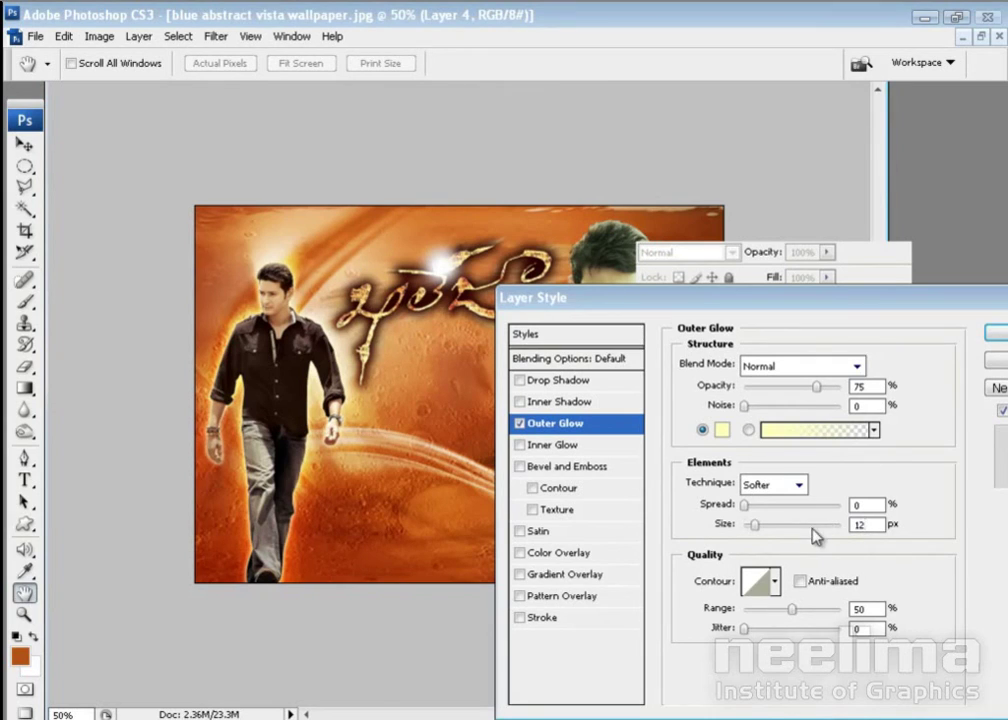
click(999, 334)
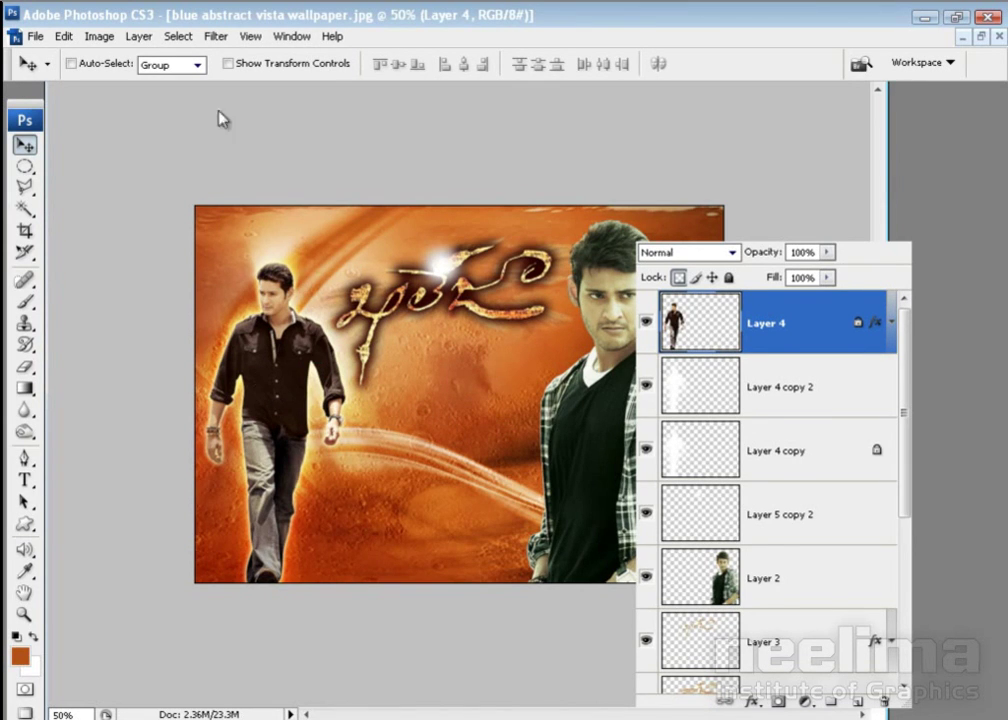
click(138, 37)
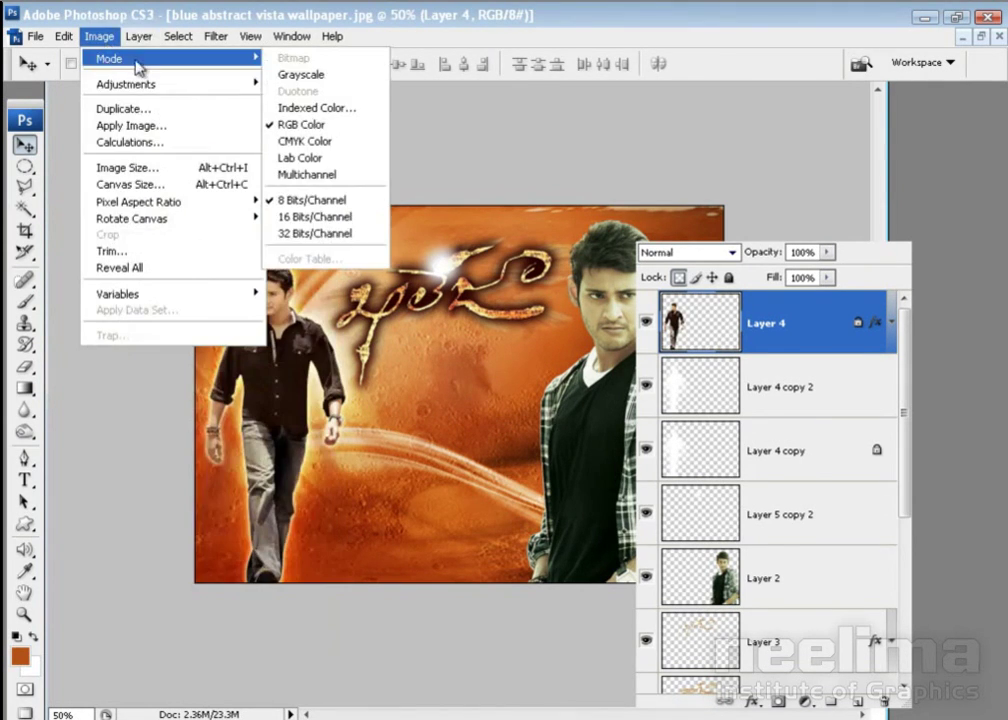
mouse_move(126, 84)
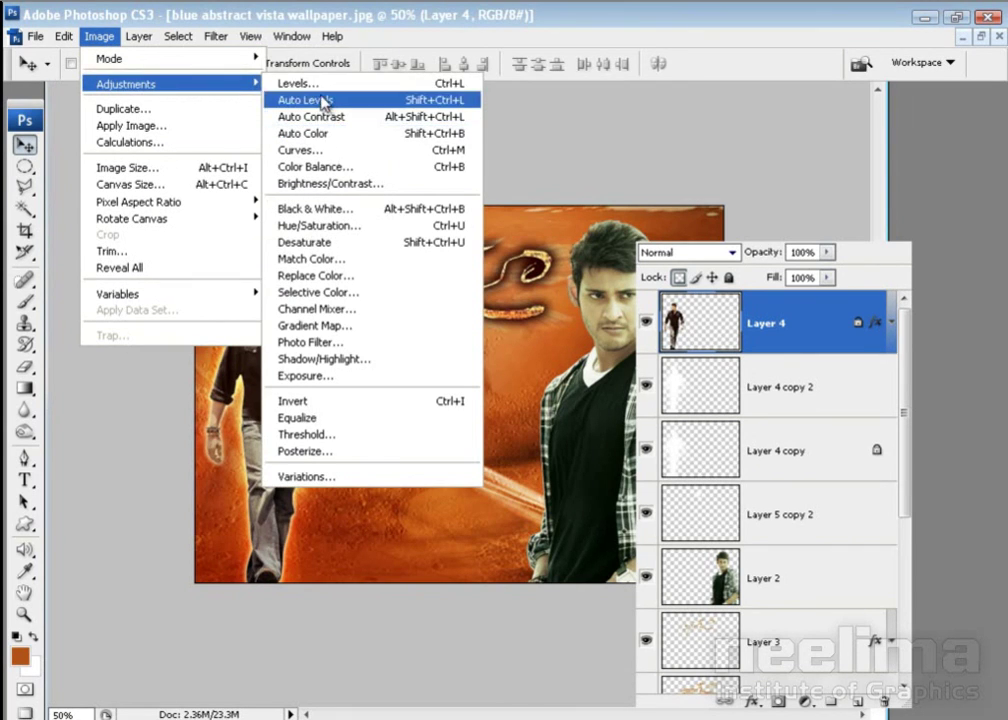
Apply Levels to Layer 4: RGB 17/1.06/240 and Blue channel 0/1.09/248
click(300, 84)
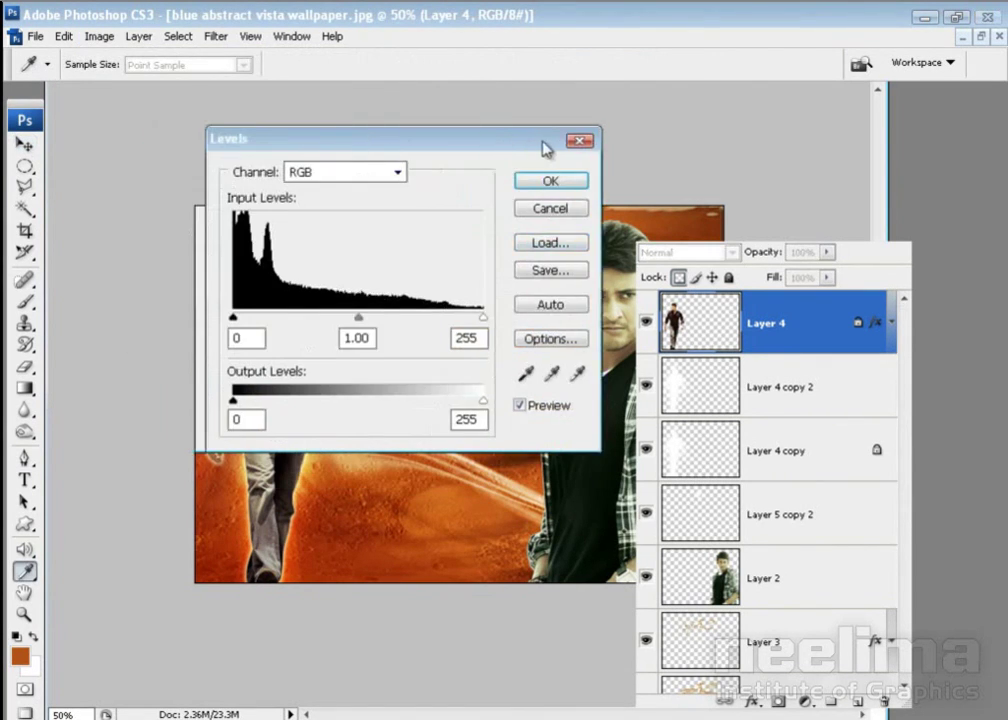
drag(533, 149, 690, 149)
drag(391, 318, 412, 324)
drag(519, 320, 514, 320)
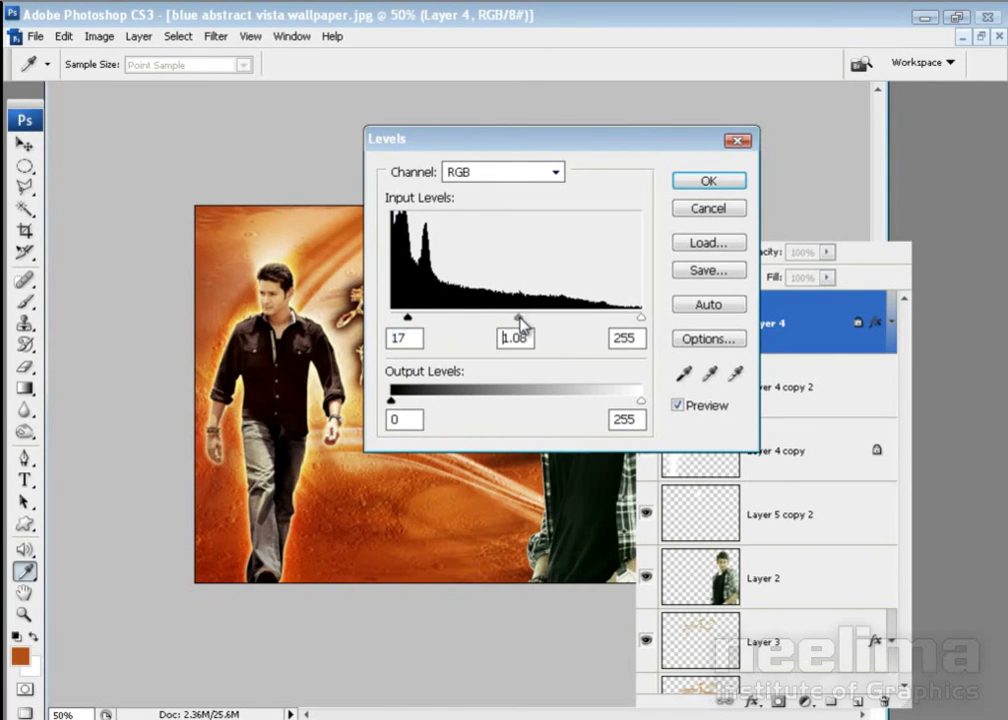
drag(640, 318, 628, 320)
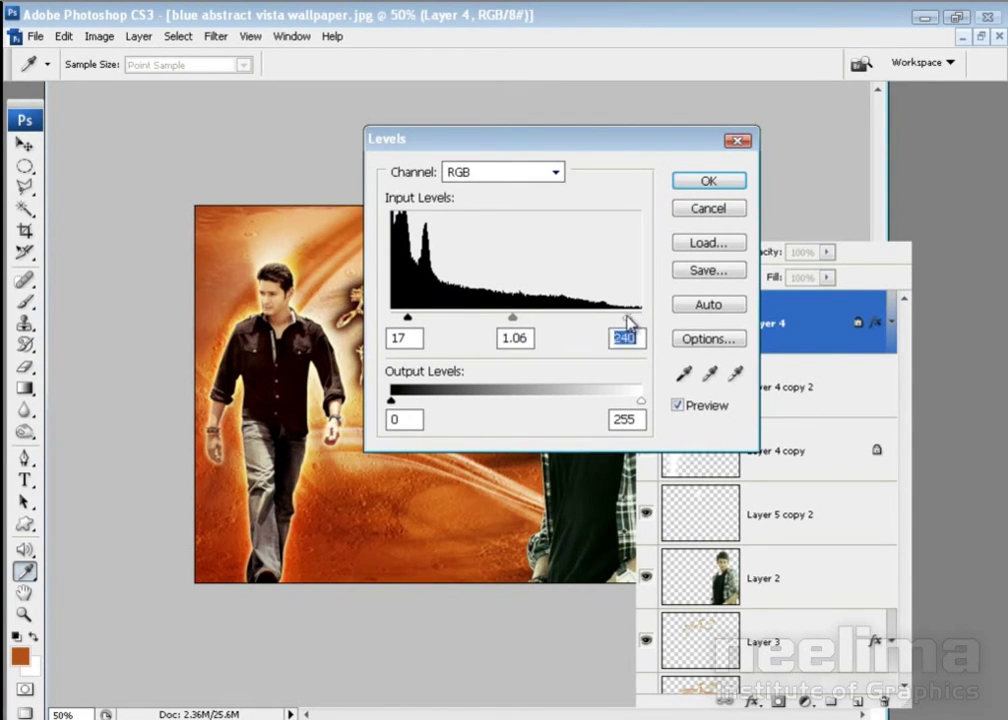
click(470, 172)
click(465, 238)
mouse_move(515, 319)
mouse_down()
mouse_move(497, 319)
mouse_move(518, 325)
mouse_up()
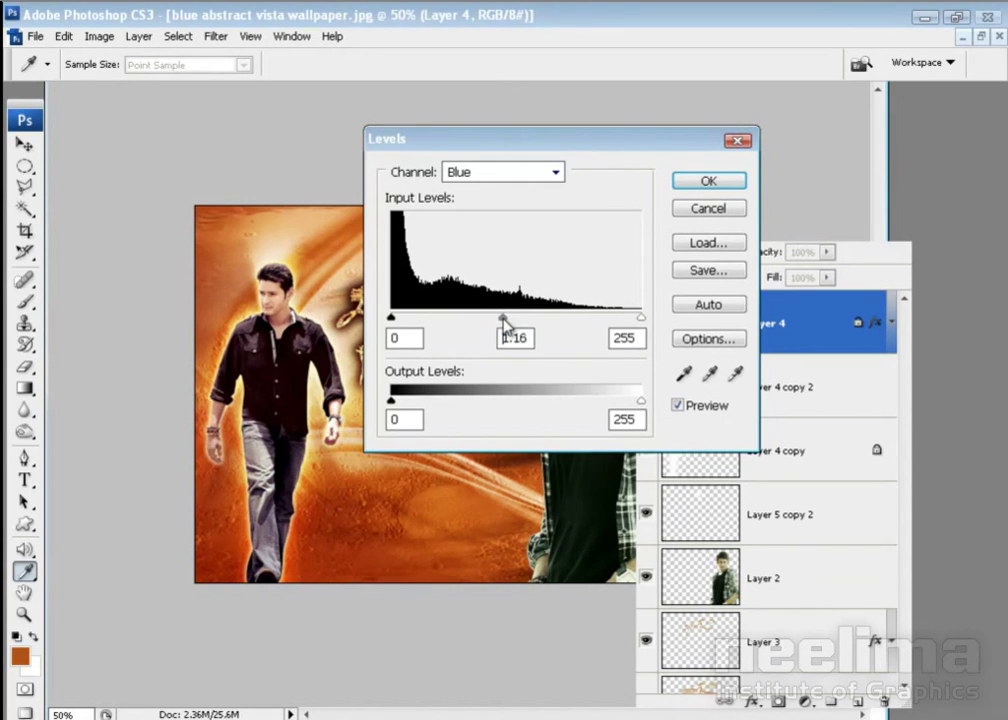
drag(640, 319, 618, 326)
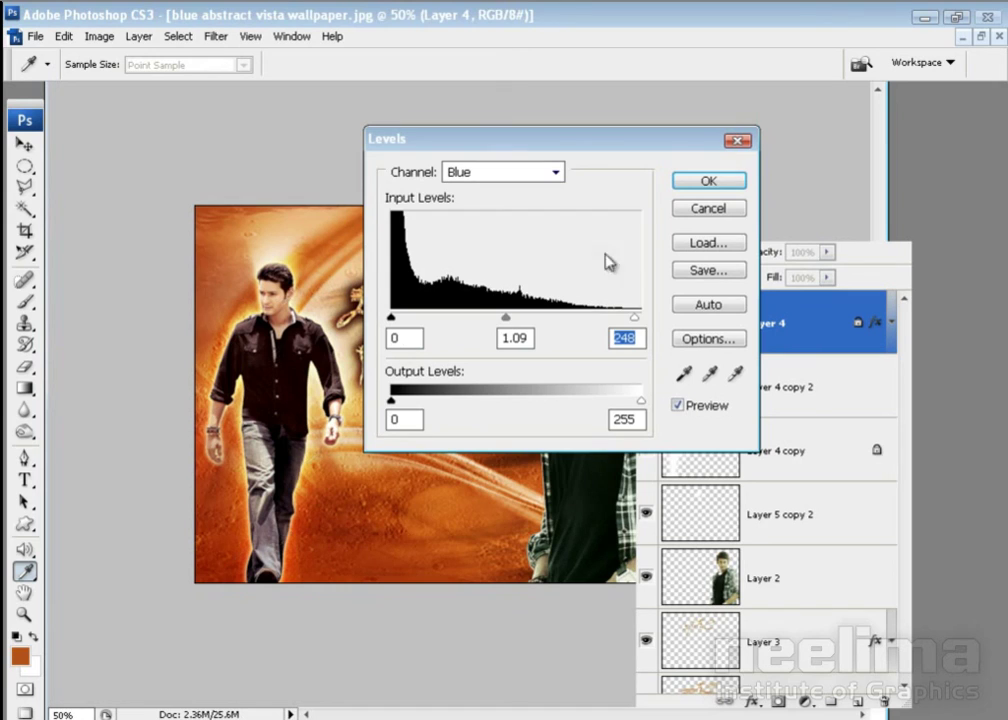
click(729, 181)
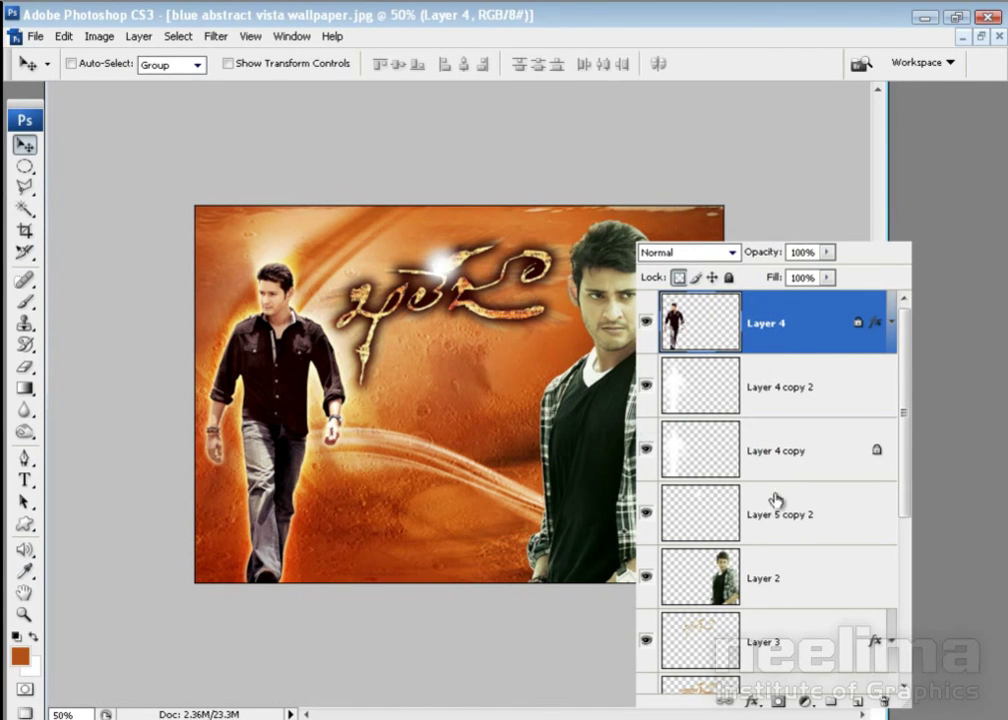
In full-screen view, nudge Layer 1 and Layer 1 copy textures down about 35 px
scroll(776, 500, down, 5)
click(672, 490)
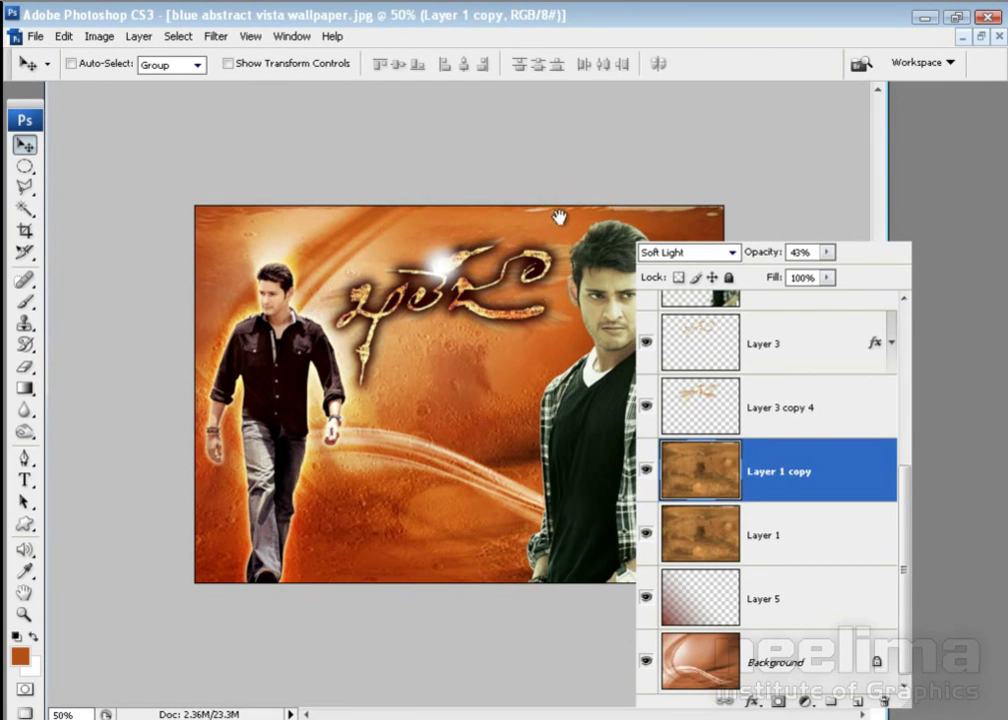
key(f)
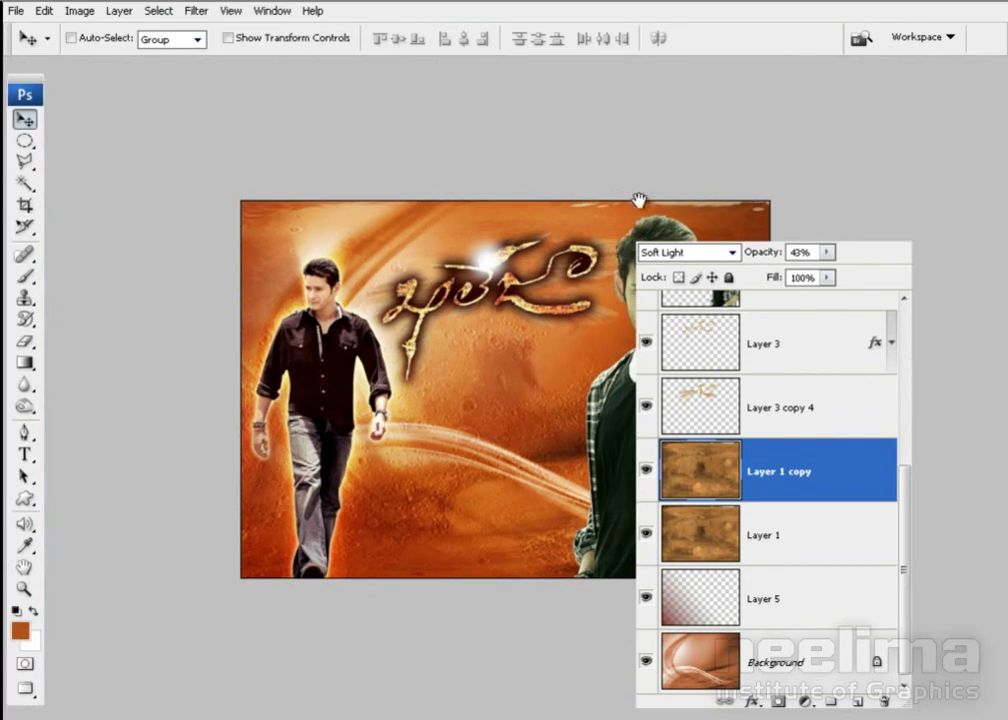
drag(437, 181, 343, 107)
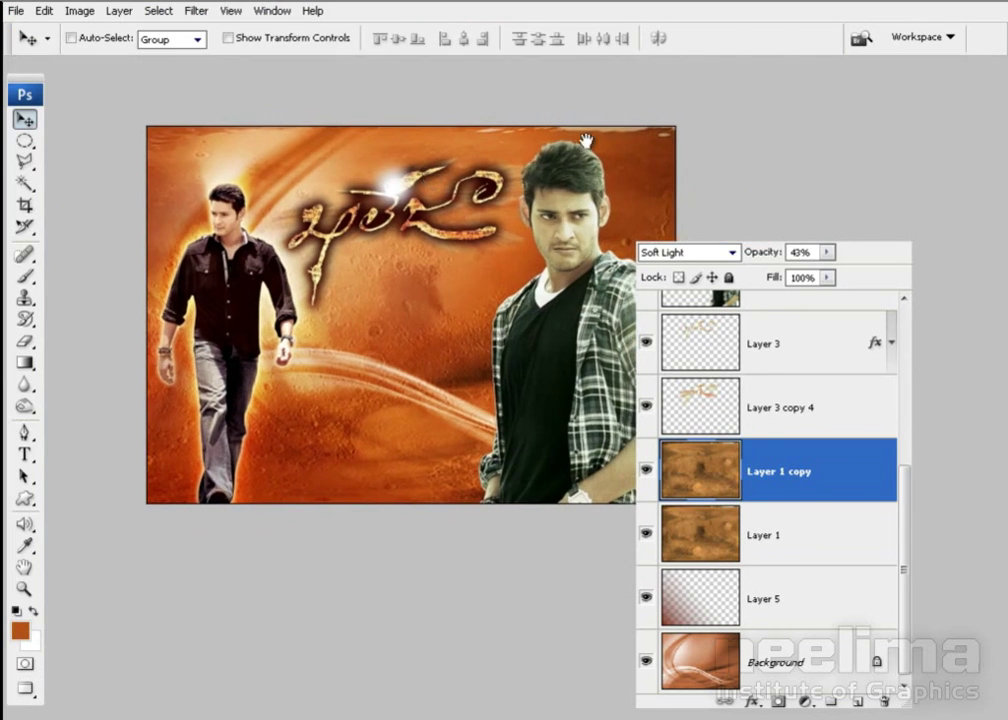
shift+click(776, 540)
key(ctrl+t)
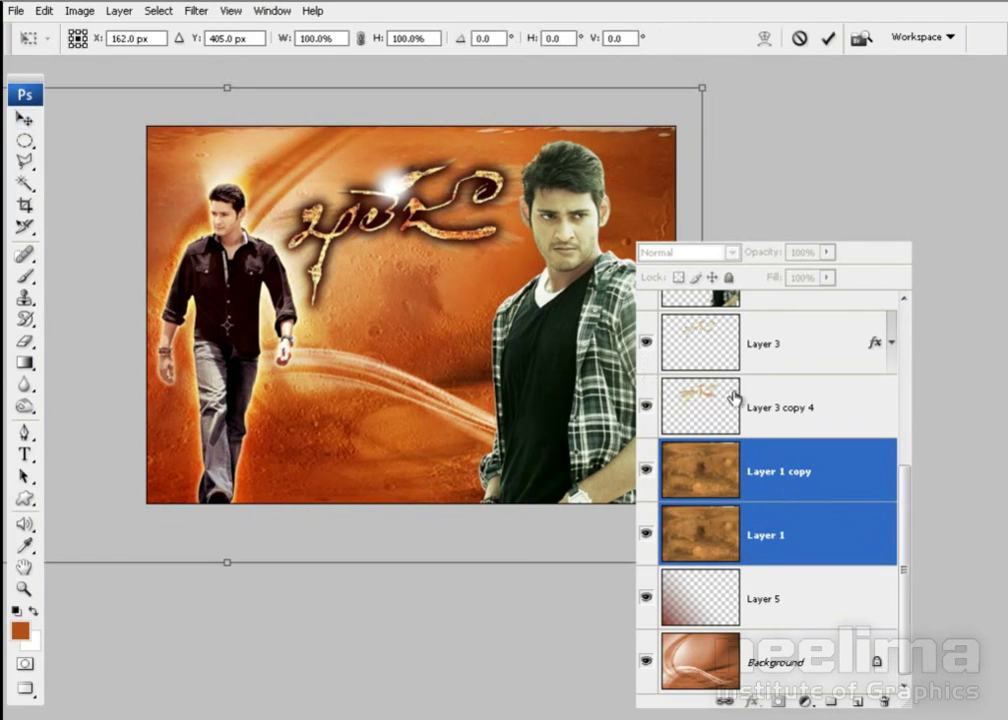
key(shift+Down)
key(shift+Down)
key(shift+Down)
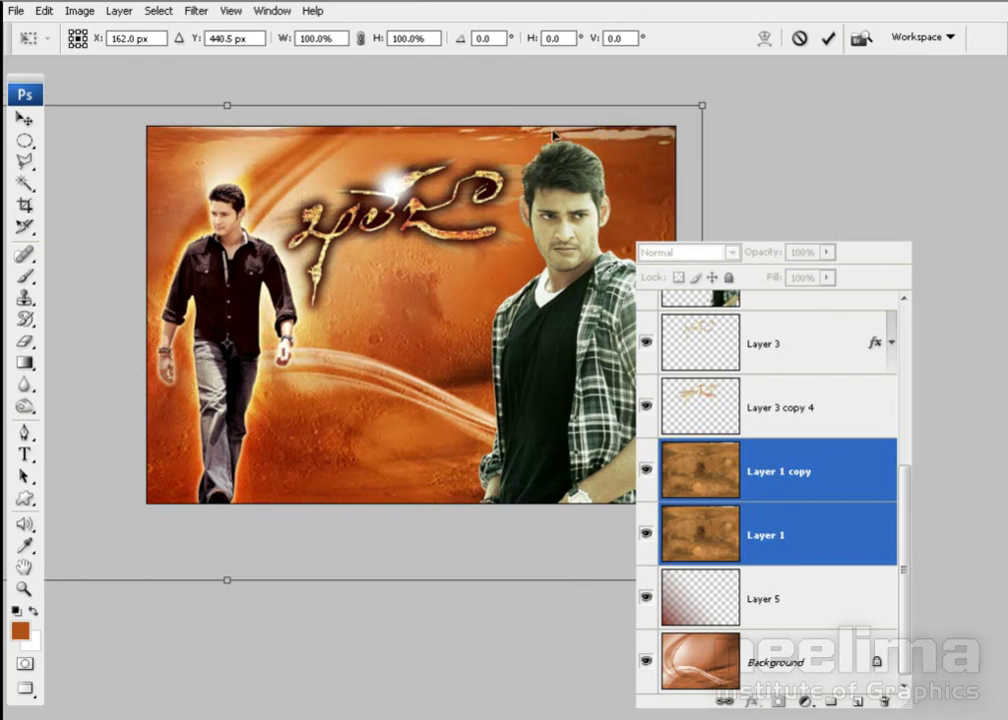
key(Return)
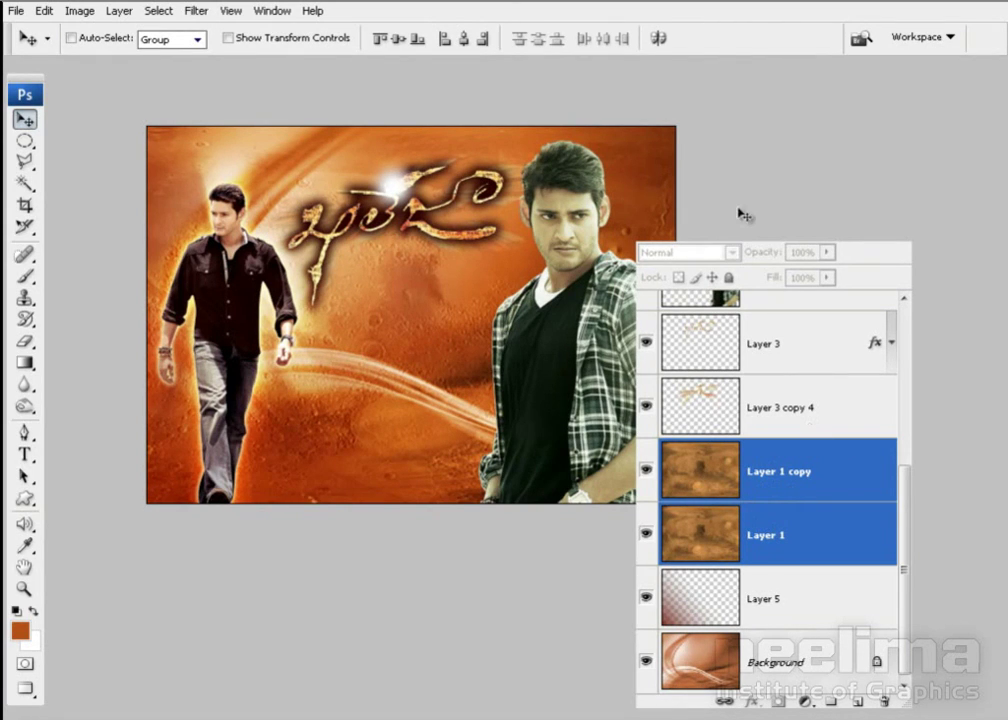
Toggle Layer 1 copy off and back on to compare the texture
click(712, 535)
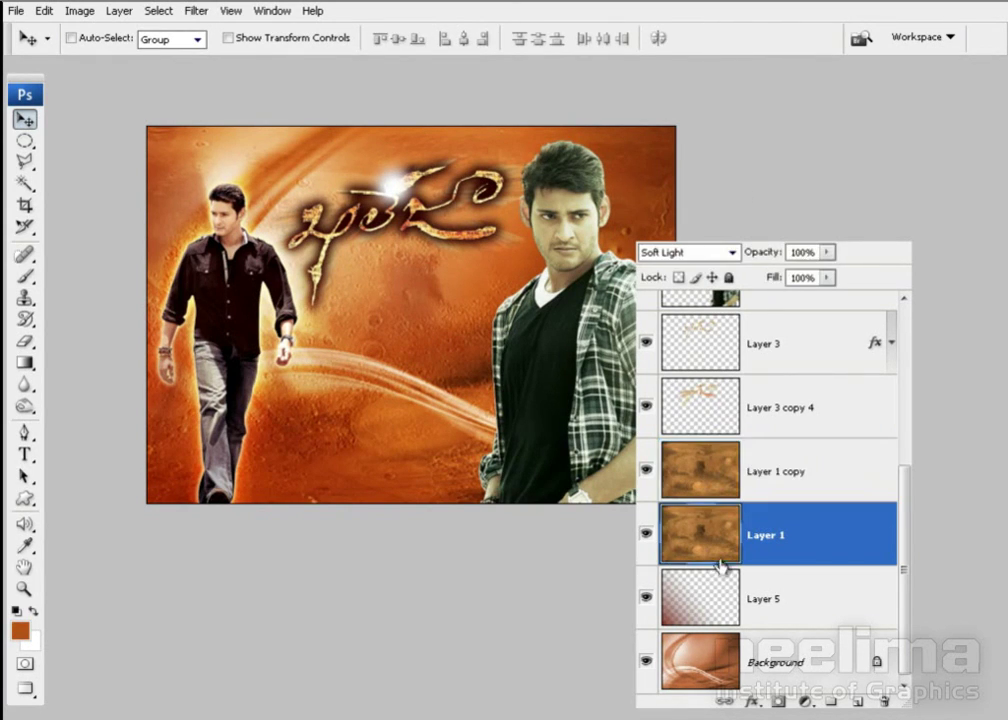
click(650, 471)
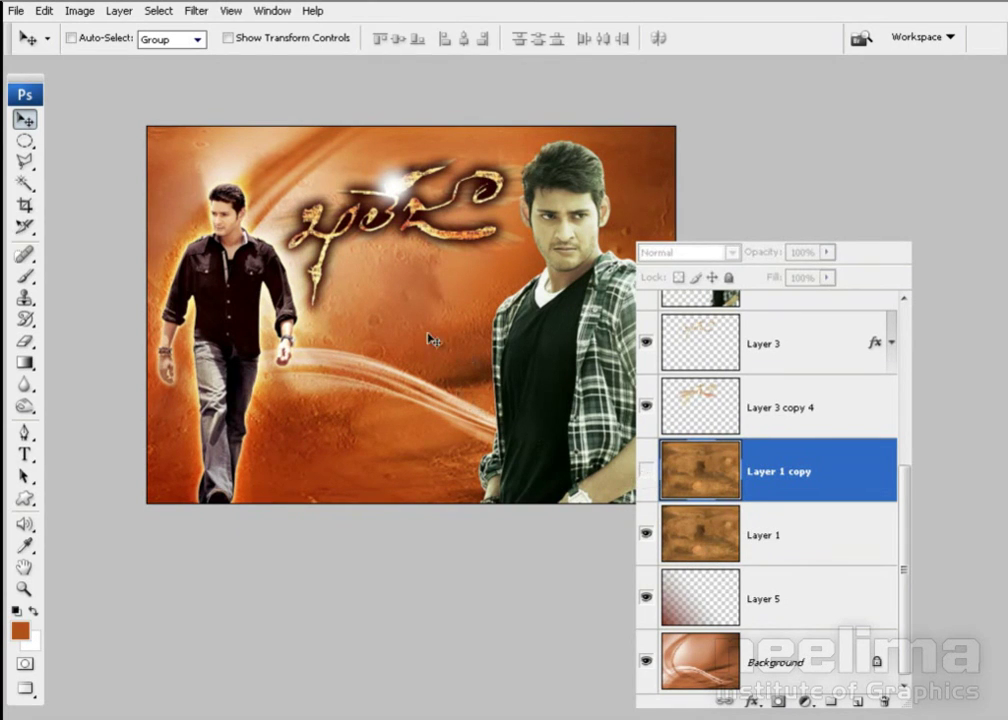
click(648, 474)
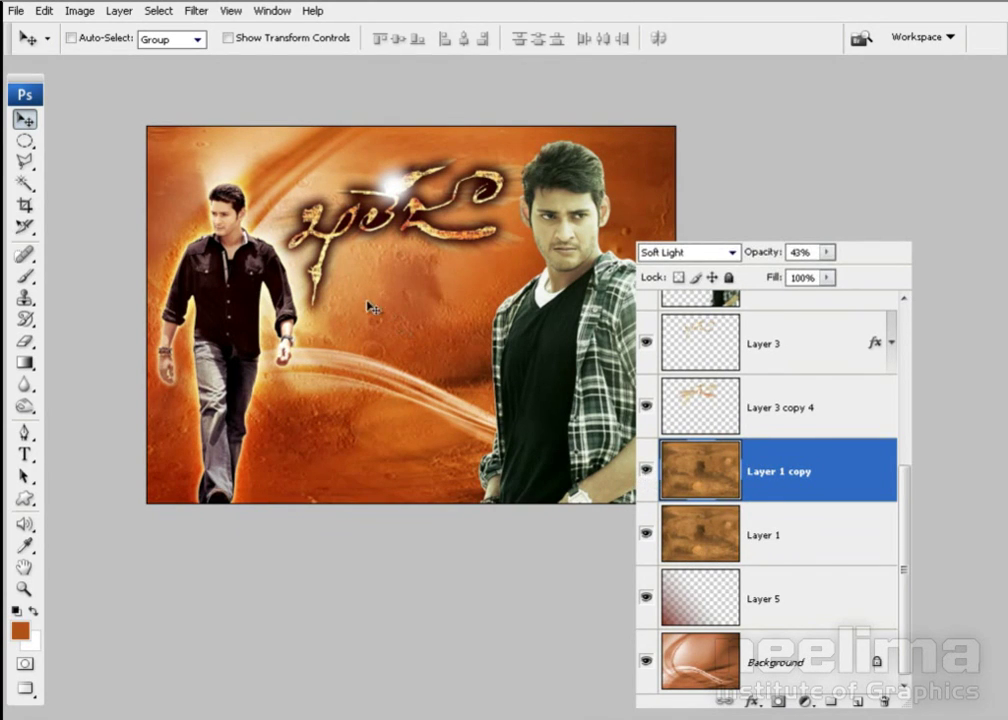
drag(460, 289, 468, 352)
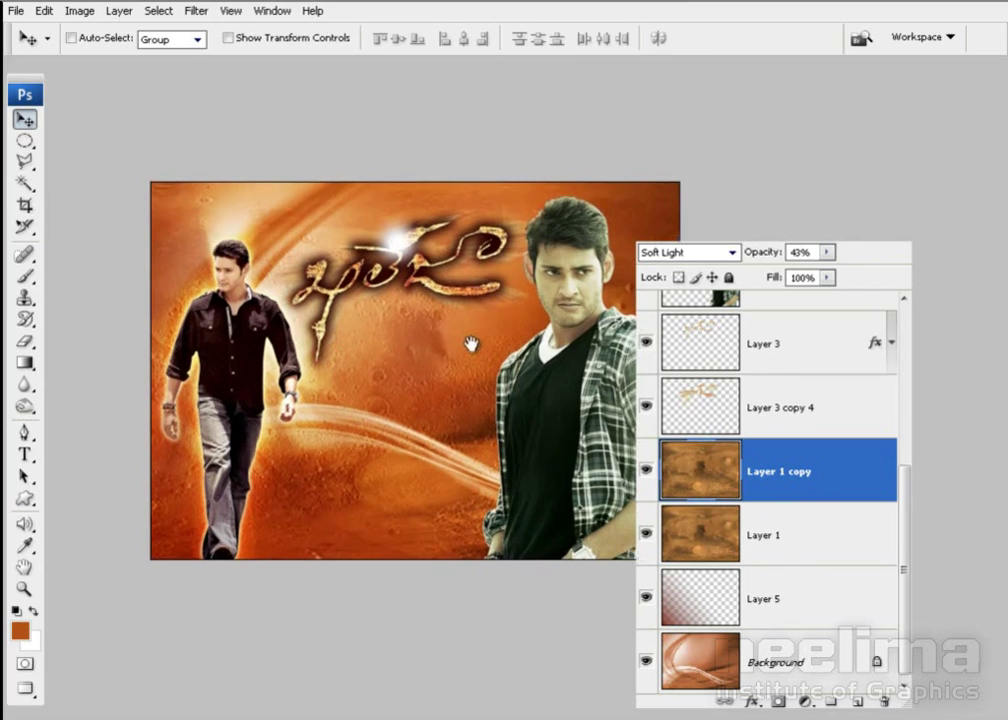
Select the Layer 5 copy 2 glow layer and start a free transform on it
click(745, 355)
scroll(758, 380, up, 2)
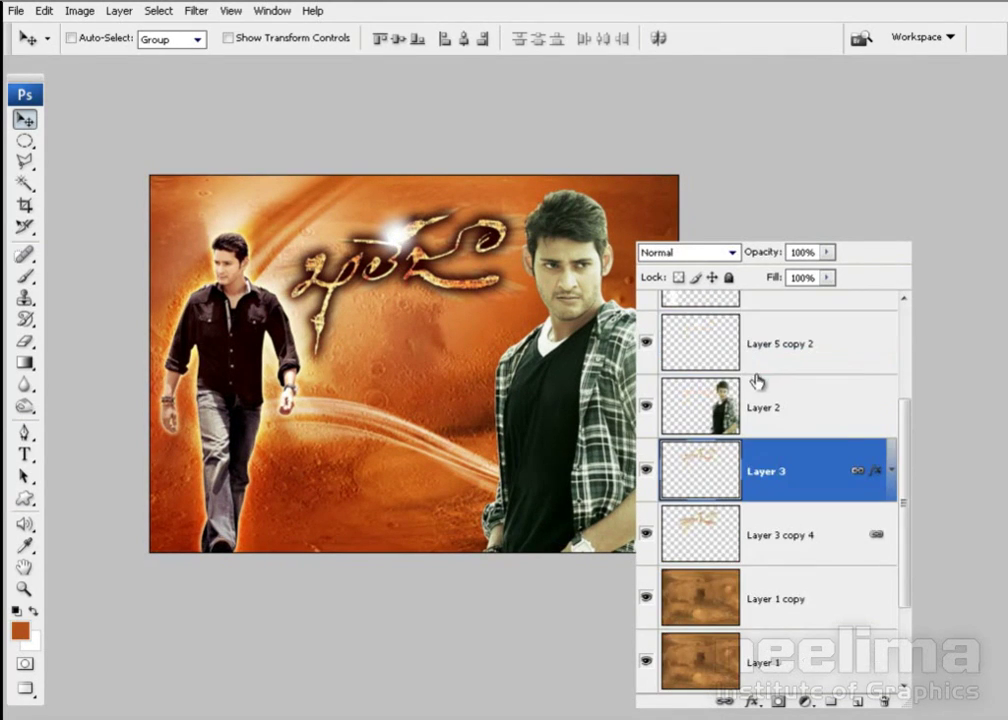
click(648, 345)
click(646, 346)
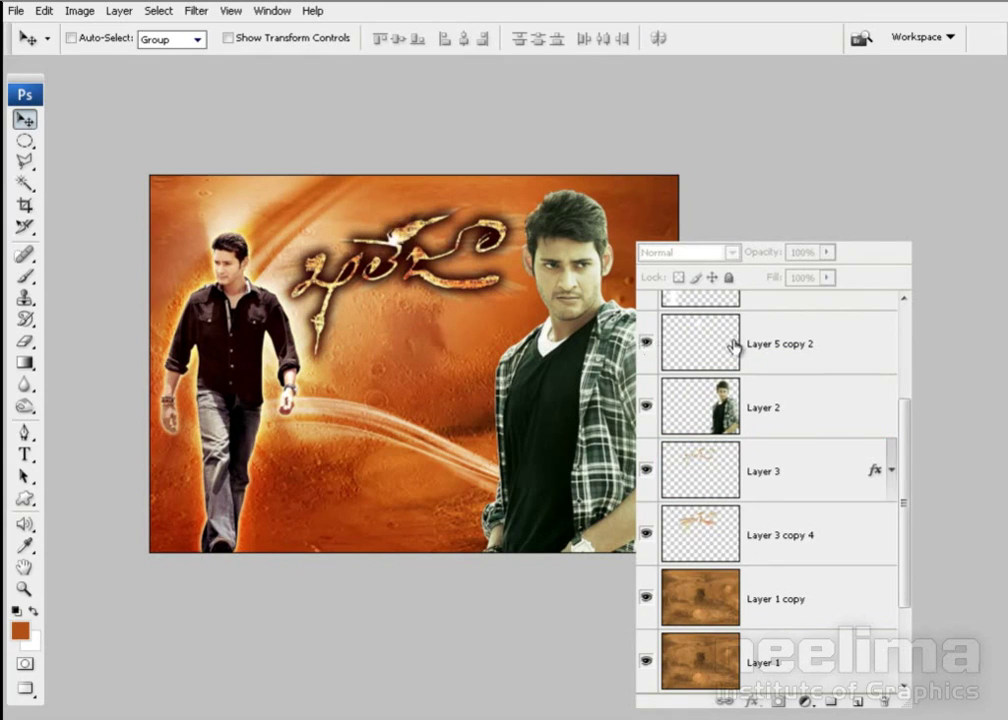
click(757, 368)
key(ctrl+t)
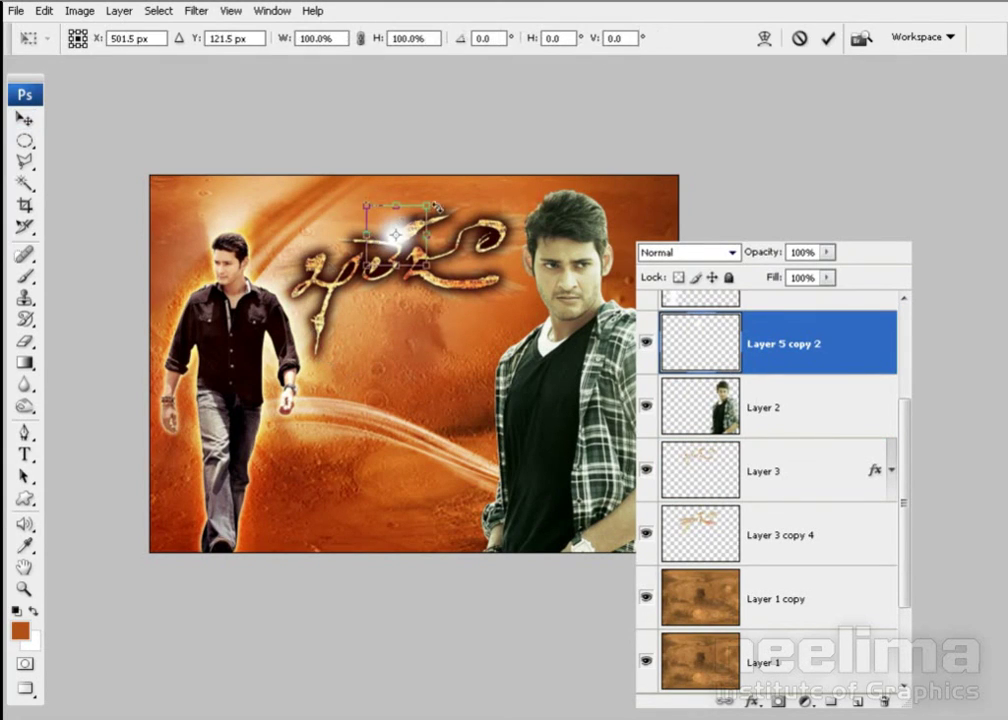
Scale the Layer 5 copy 2 glow to 78.5%, place it on the title, set 76% opacity
drag(428, 207, 410, 219)
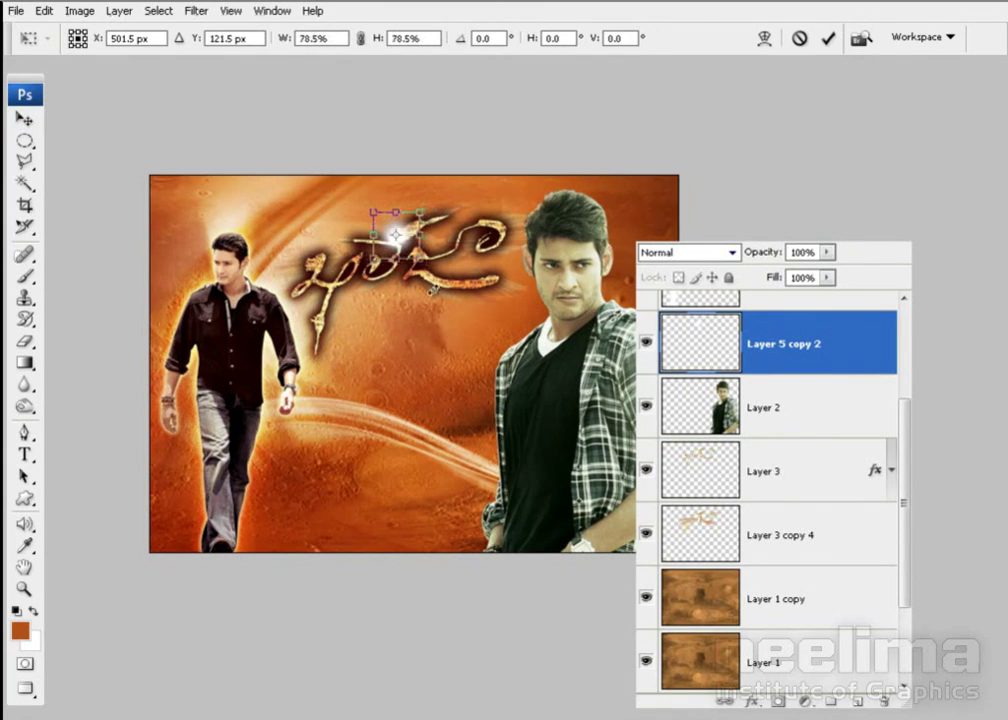
key(Return)
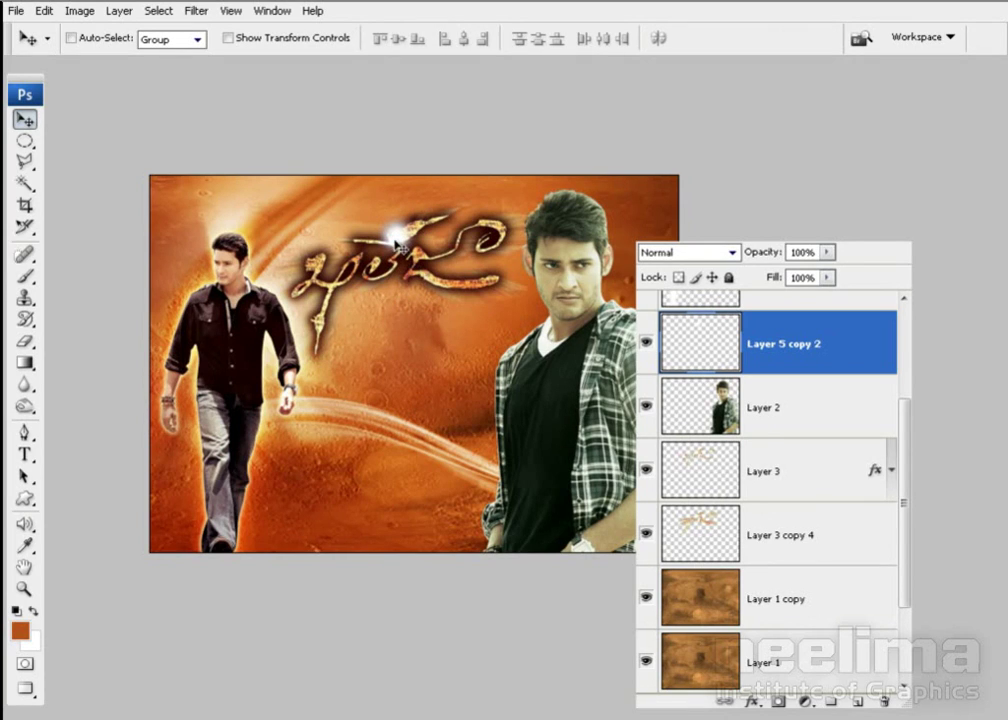
mouse_move(391, 243)
mouse_down()
mouse_move(384, 307)
mouse_move(403, 304)
mouse_move(399, 249)
mouse_up()
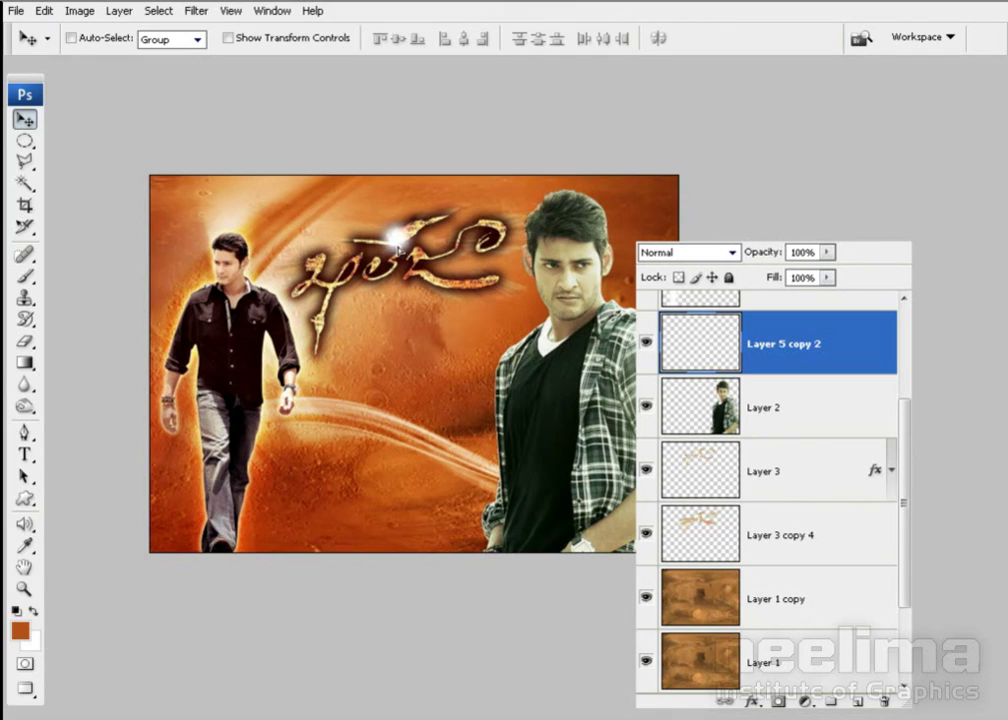
mouse_move(828, 252)
mouse_down()
mouse_move(795, 281)
mouse_move(806, 280)
mouse_up()
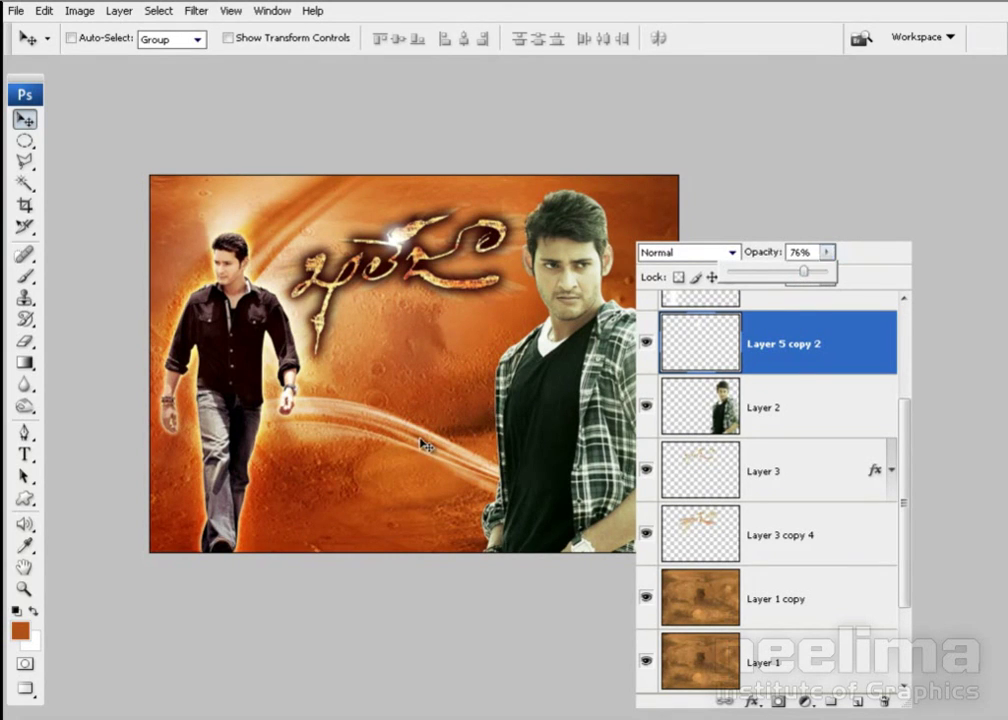
key(p)
key(t)
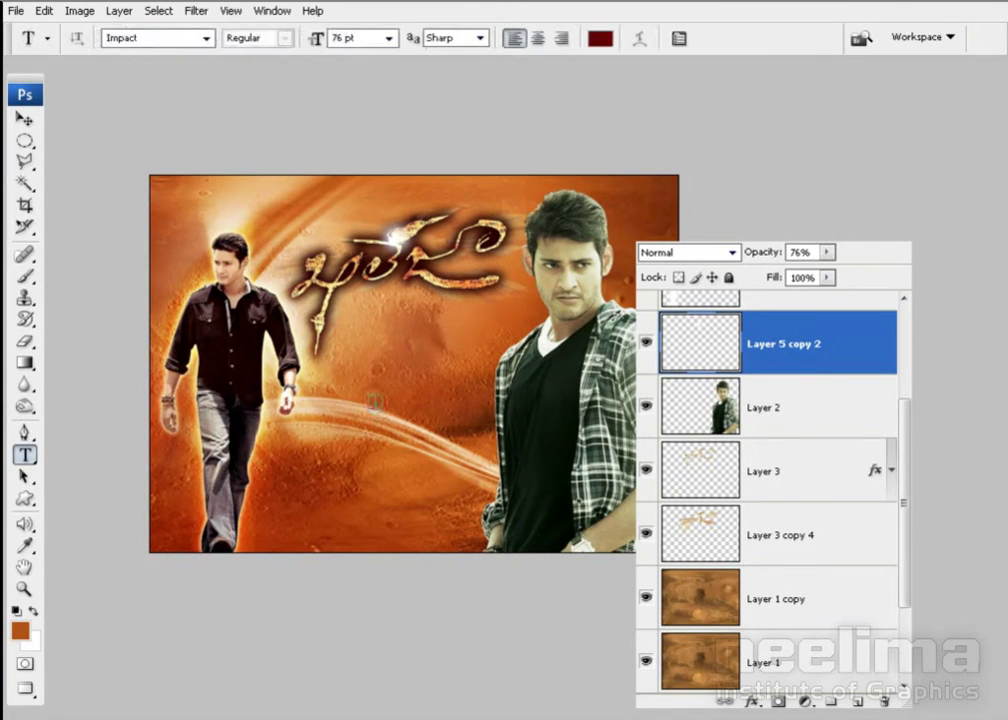
Type PRINCE below the title, then duplicate it beneath and retype the copy as MAHESH
click(374, 400)
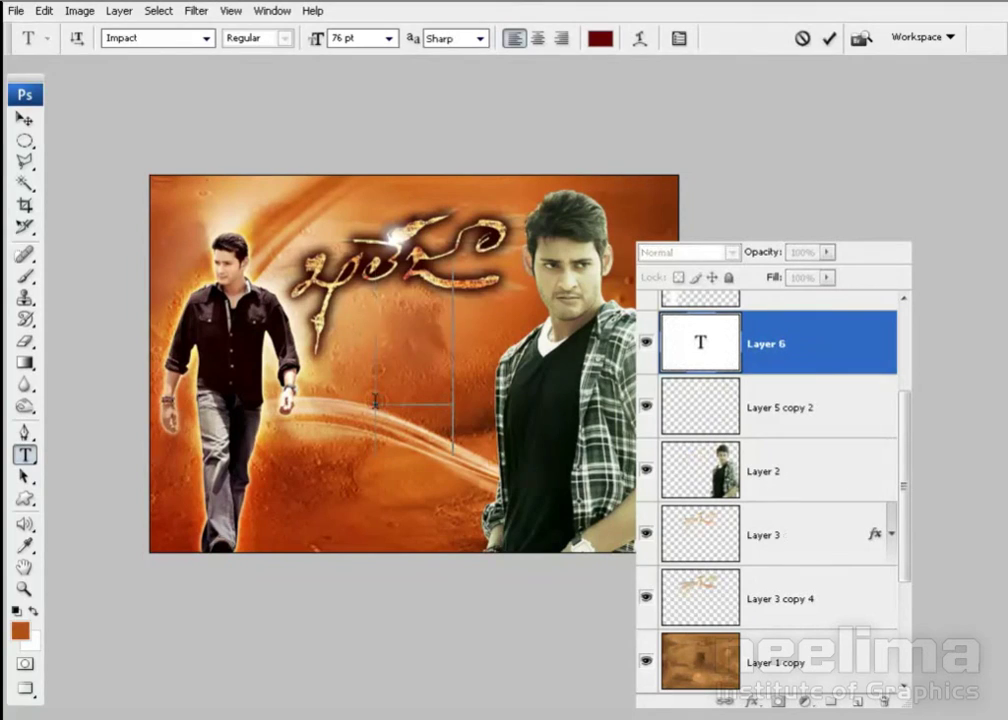
text(PRINC)
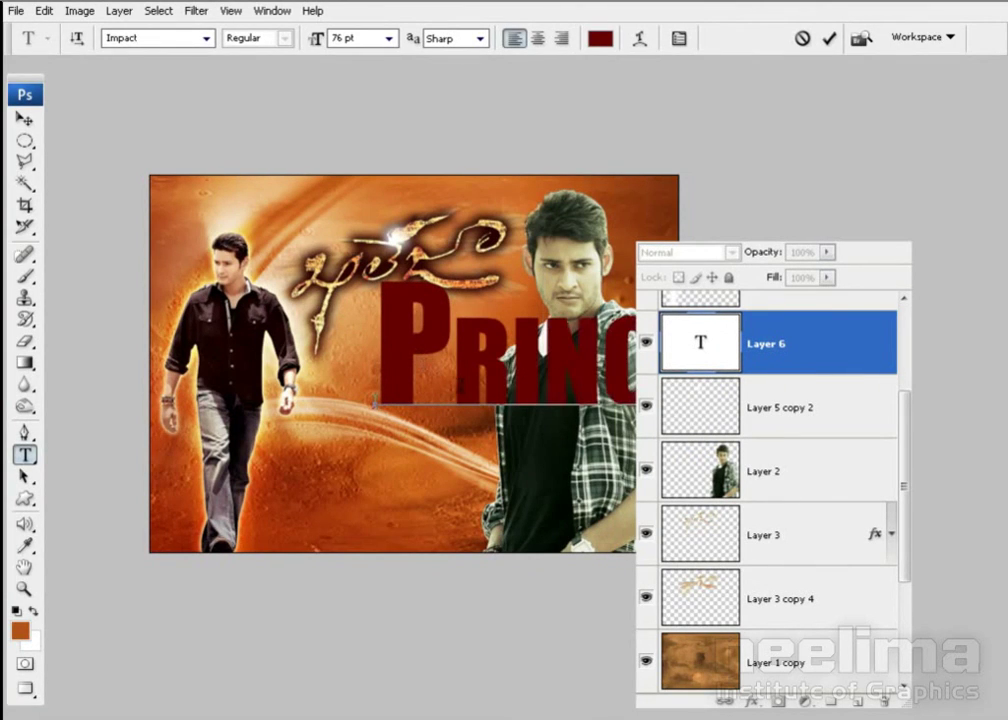
key(ctrl+Return)
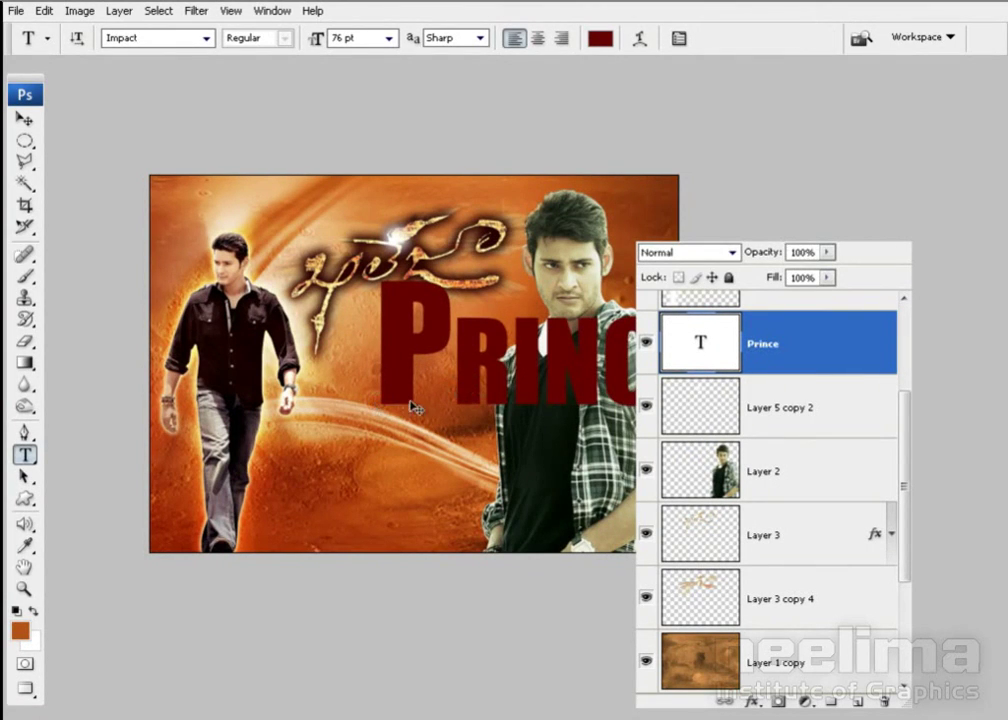
drag(412, 407, 400, 525)
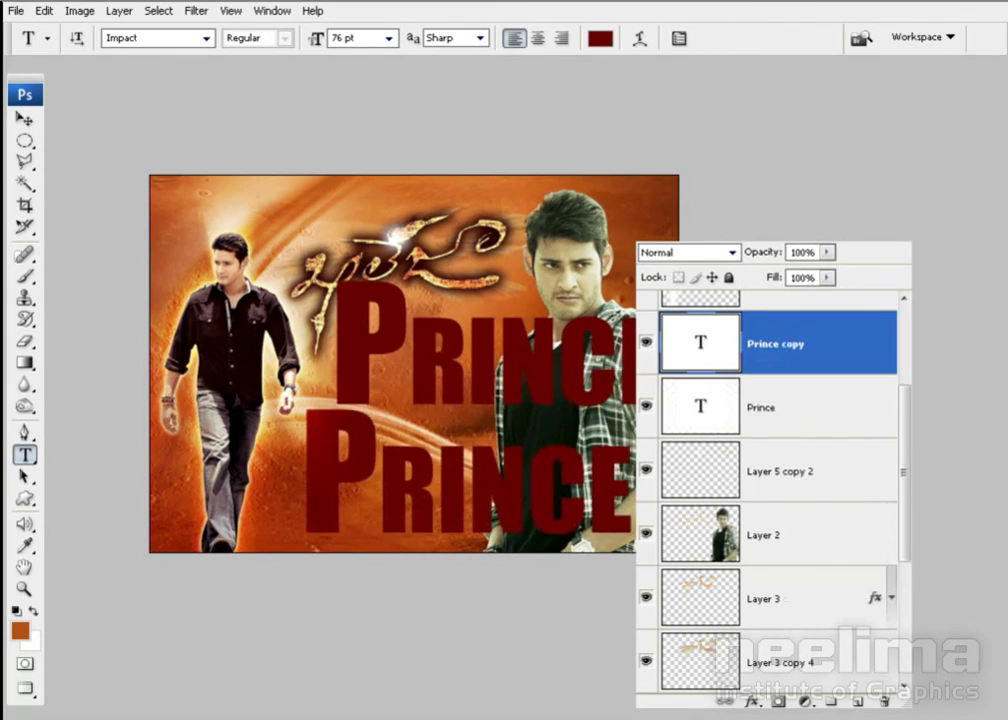
double_click(434, 562)
text(MAH)
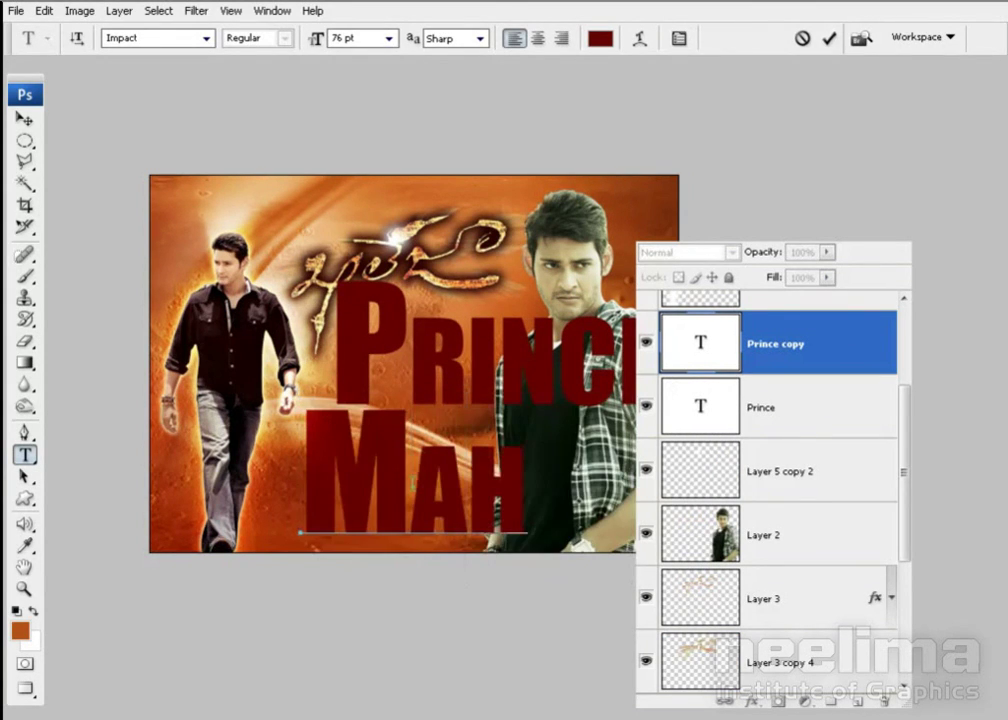
text(ES)
key(ctrl+a)
text(MAHESH)
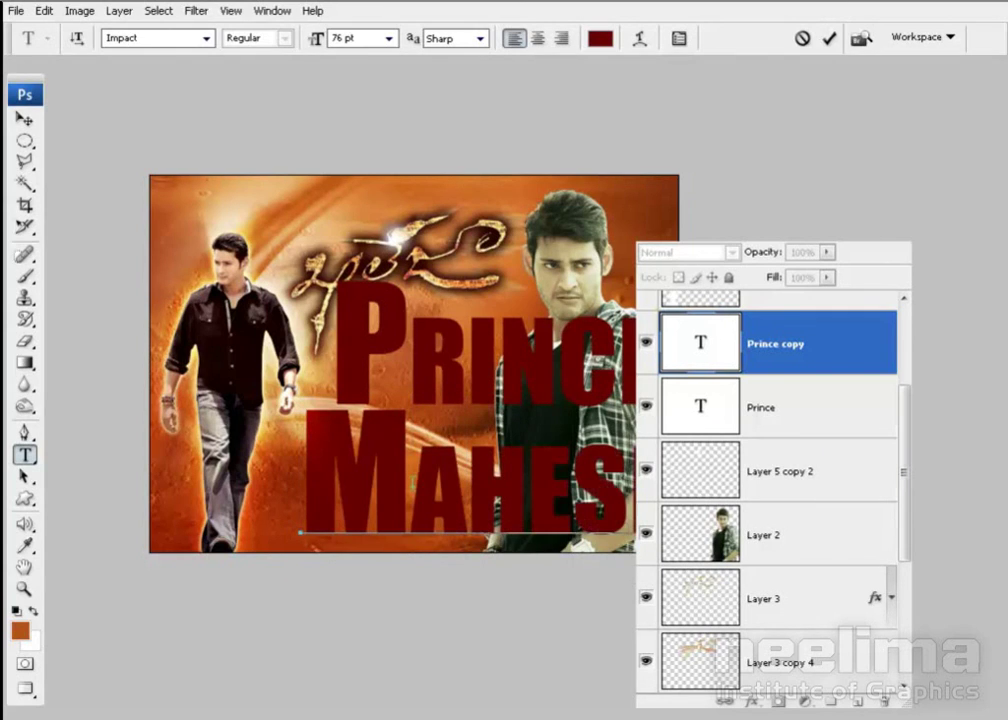
key(ctrl+Return)
Select the Prince text layer and highlight its PRINCE text for editing
key(v)
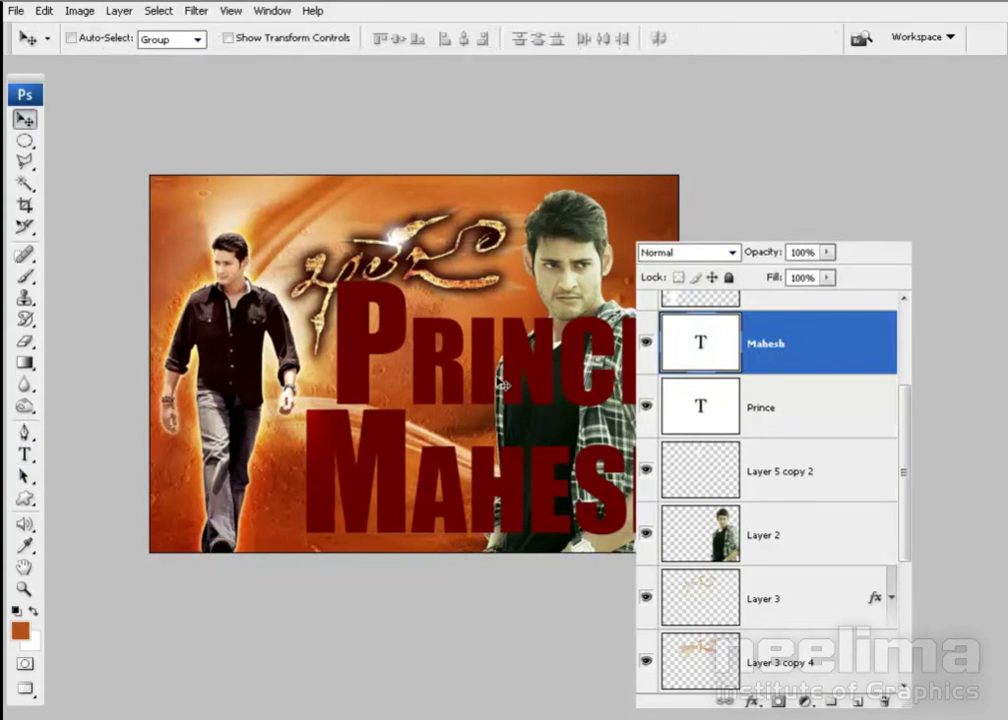
right_click(487, 376)
click(508, 386)
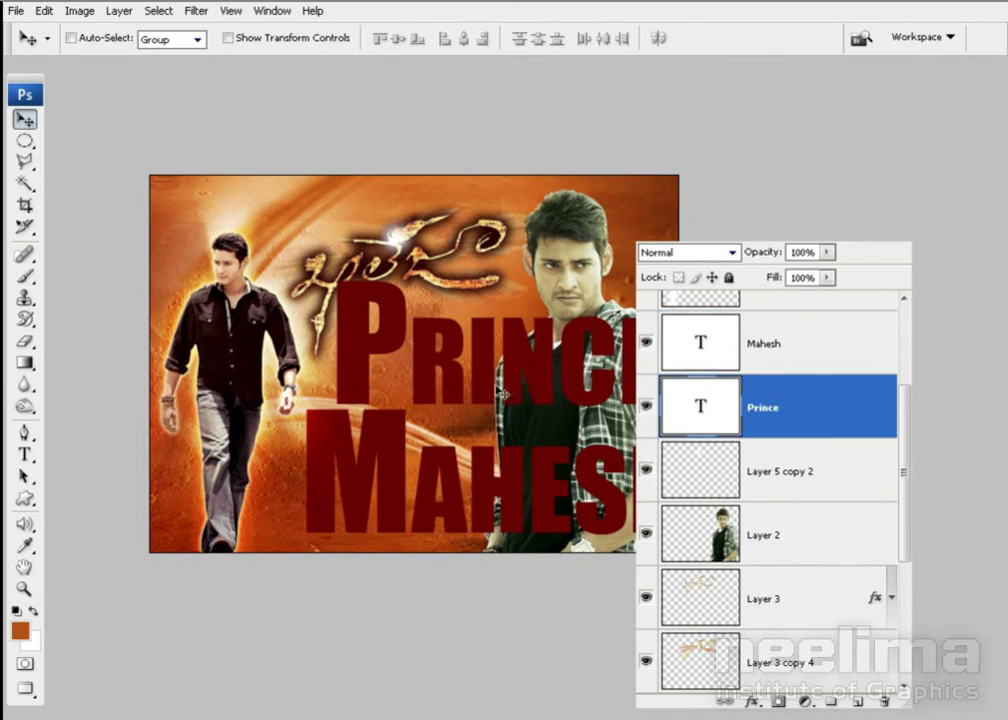
key(t)
double_click(484, 366)
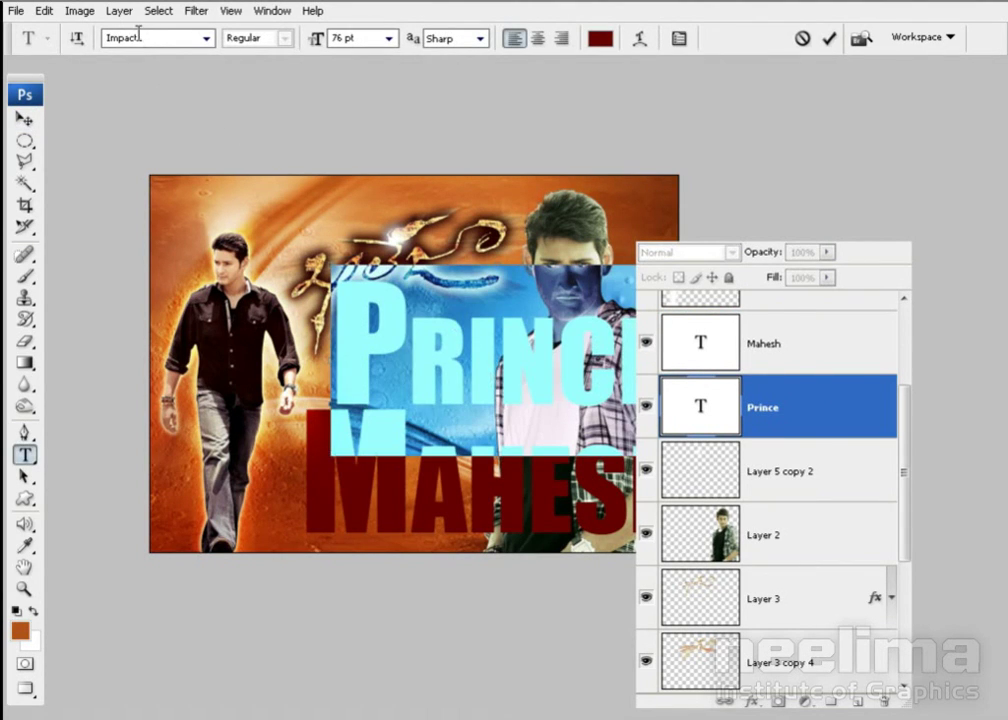
Set the PRINCE text size to 25 pt
double_click(354, 40)
text(25)
key(Return)
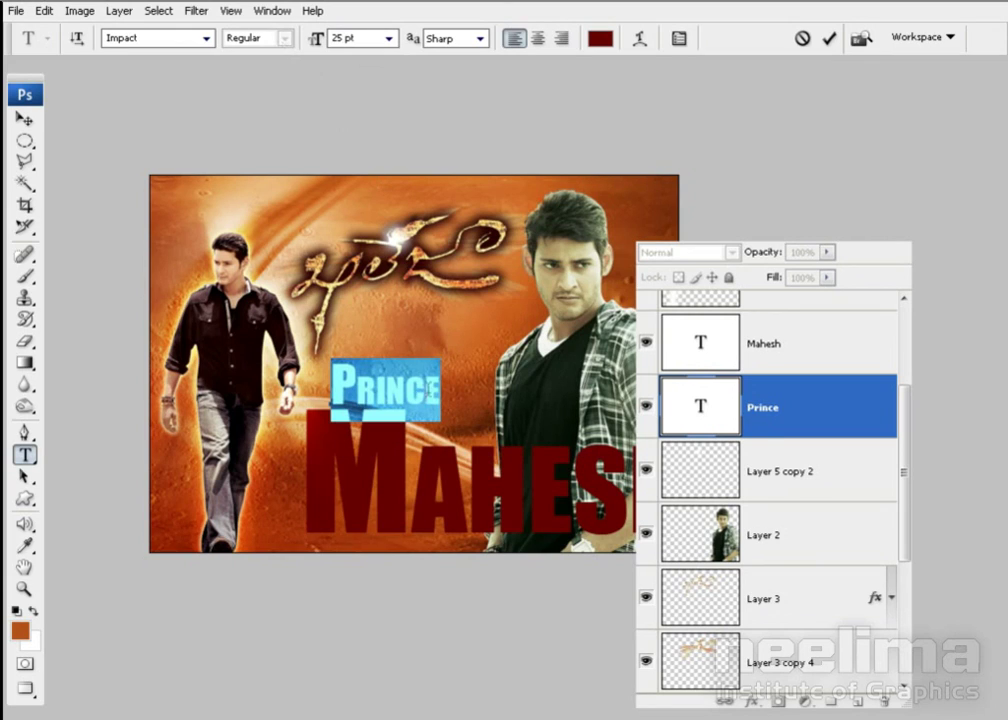
key(ctrl+Return)
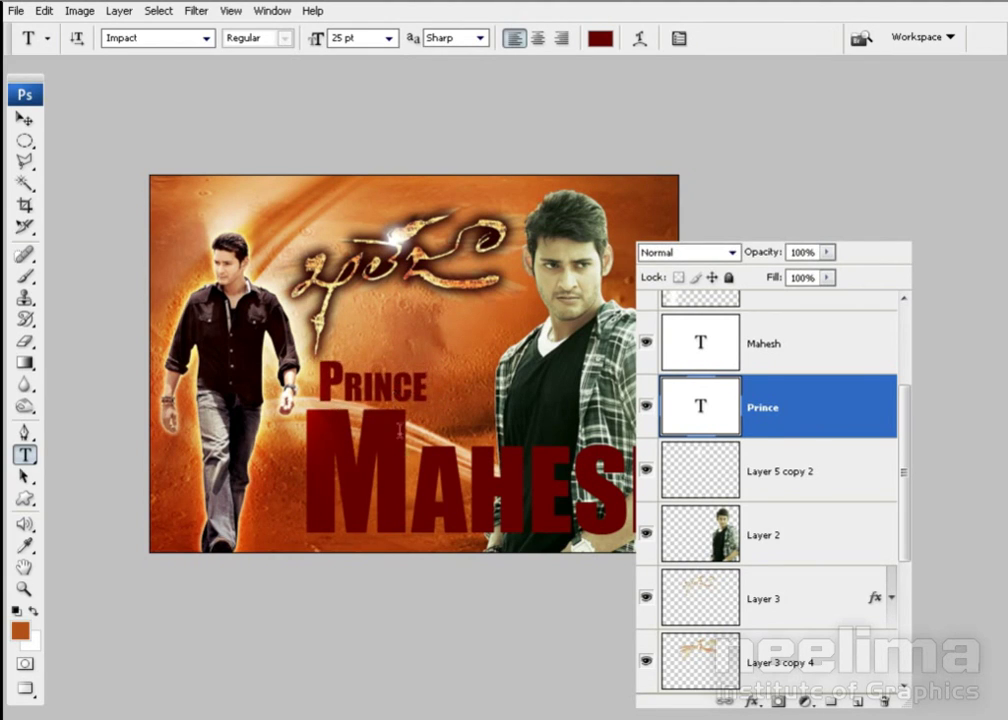
Shrink MAHESH to 37 pt and move it up-left under PRINCE
click(399, 430)
key(ctrl+a)
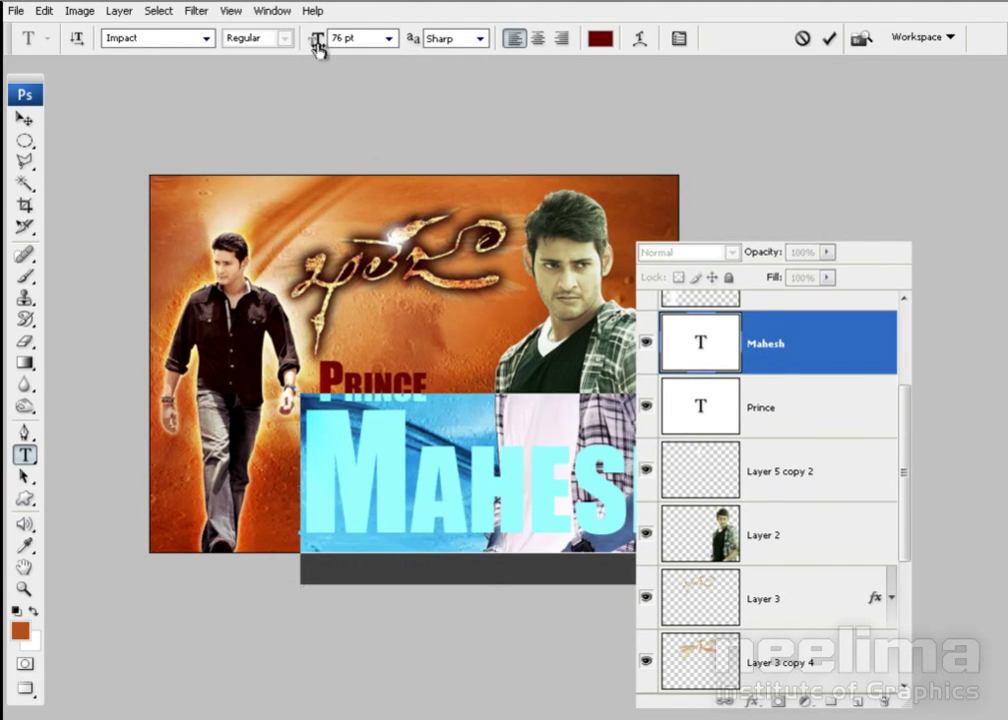
drag(318, 47, 286, 50)
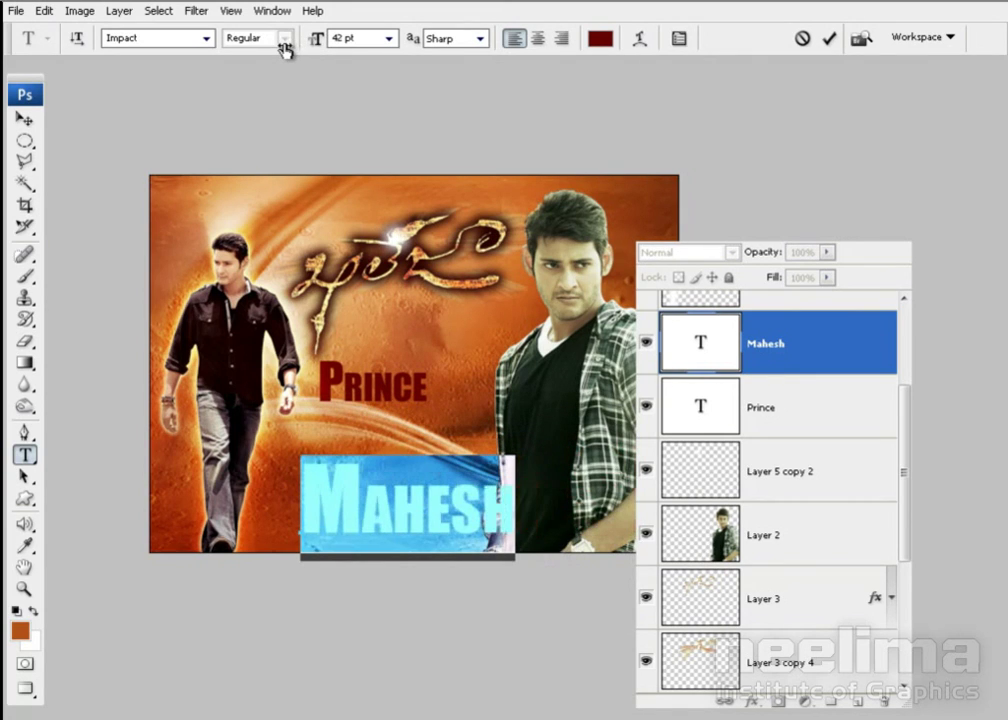
drag(286, 50, 281, 50)
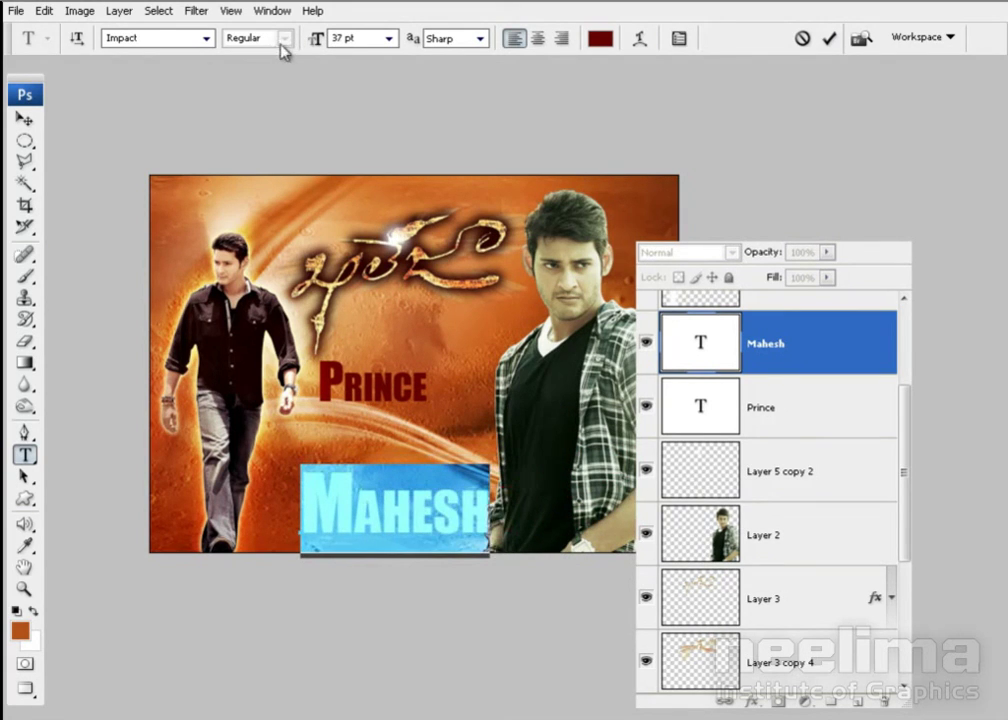
key(ctrl+Return)
drag(413, 511, 393, 468)
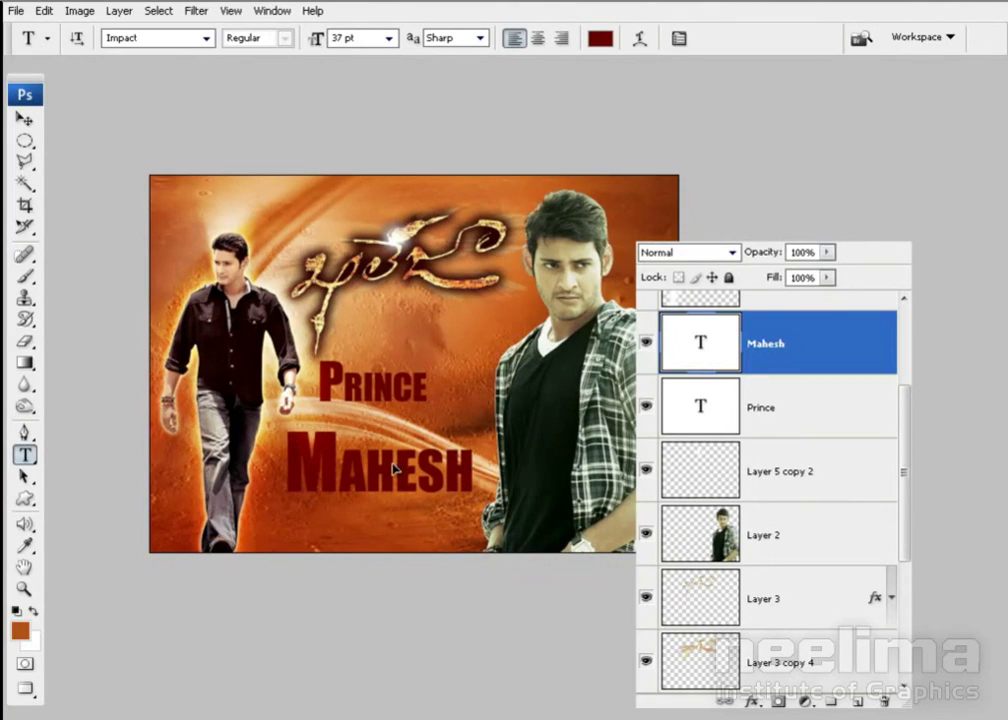
Move PRINCE down close above MAHESH and widen its letter tracking to 80
click(386, 392)
key(ctrl+Return)
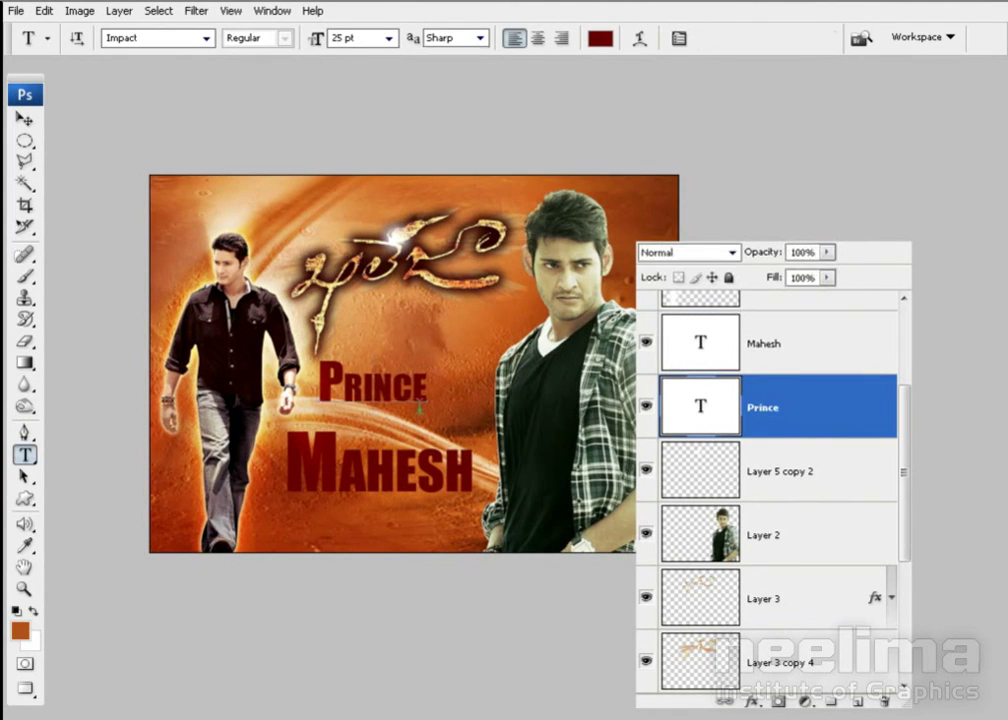
drag(388, 387, 408, 430)
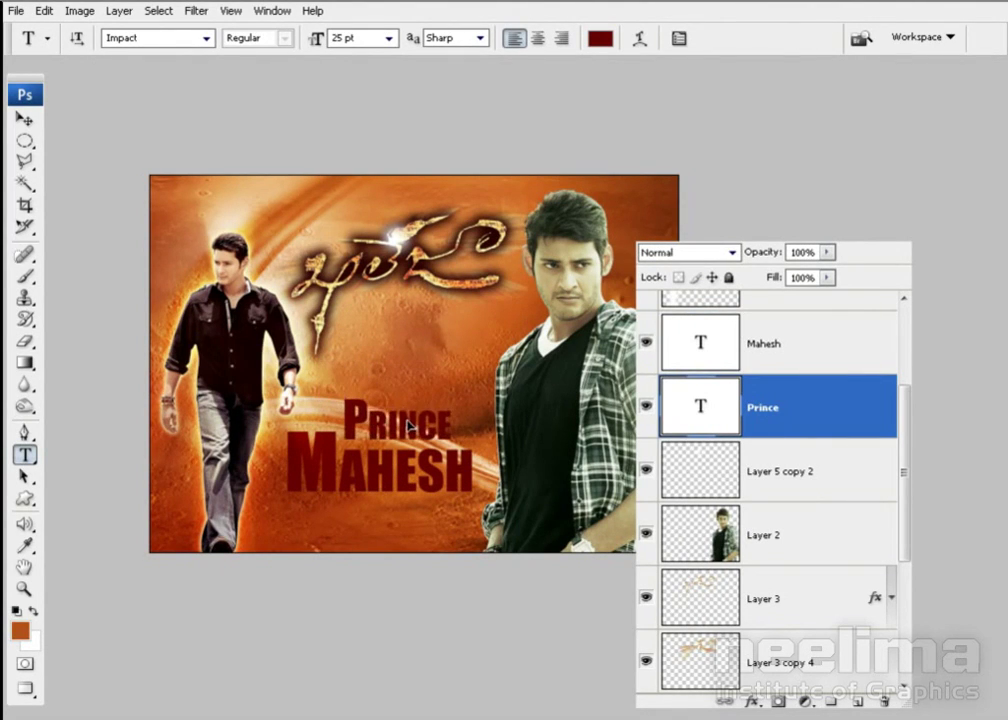
click(345, 425)
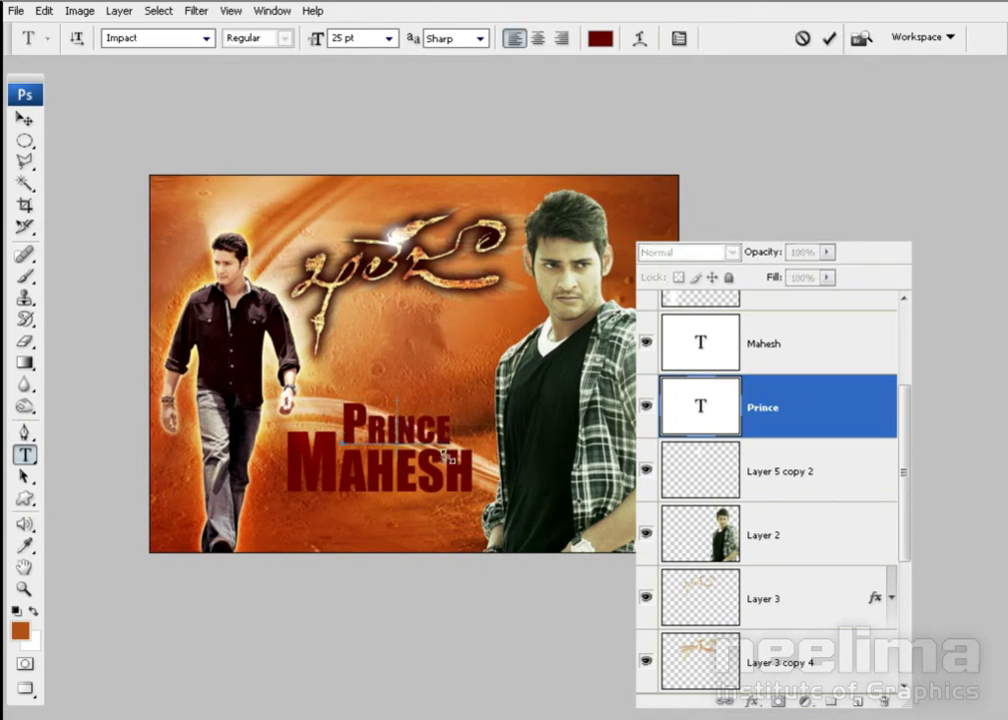
key(ctrl+a)
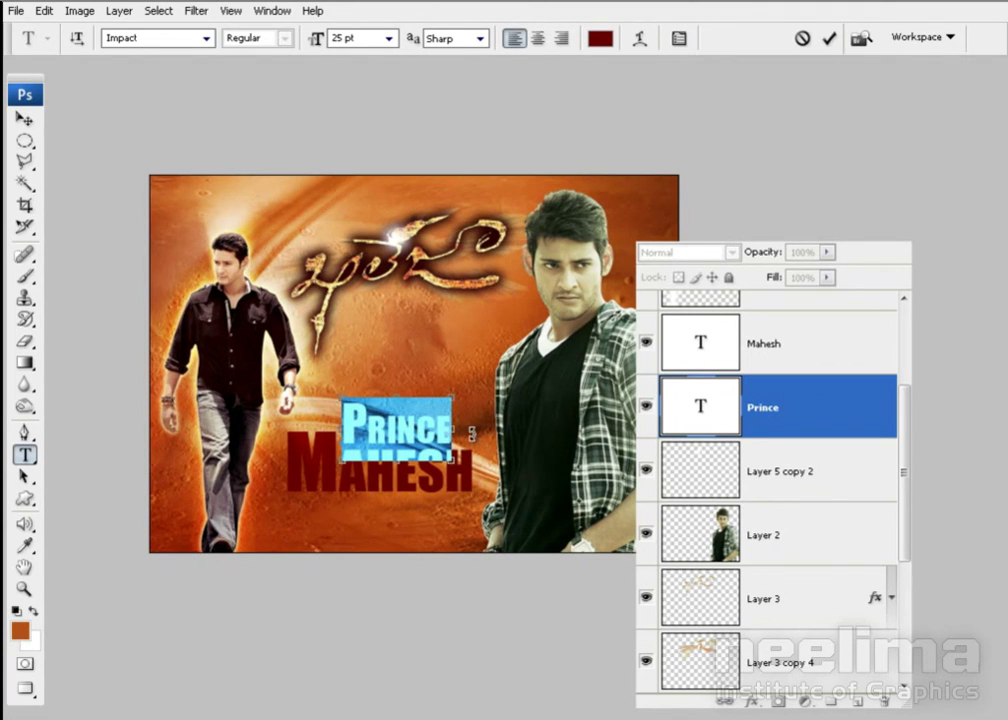
key(ctrl+t)
key(alt+Right)
key(alt+Right)
key(alt+Right)
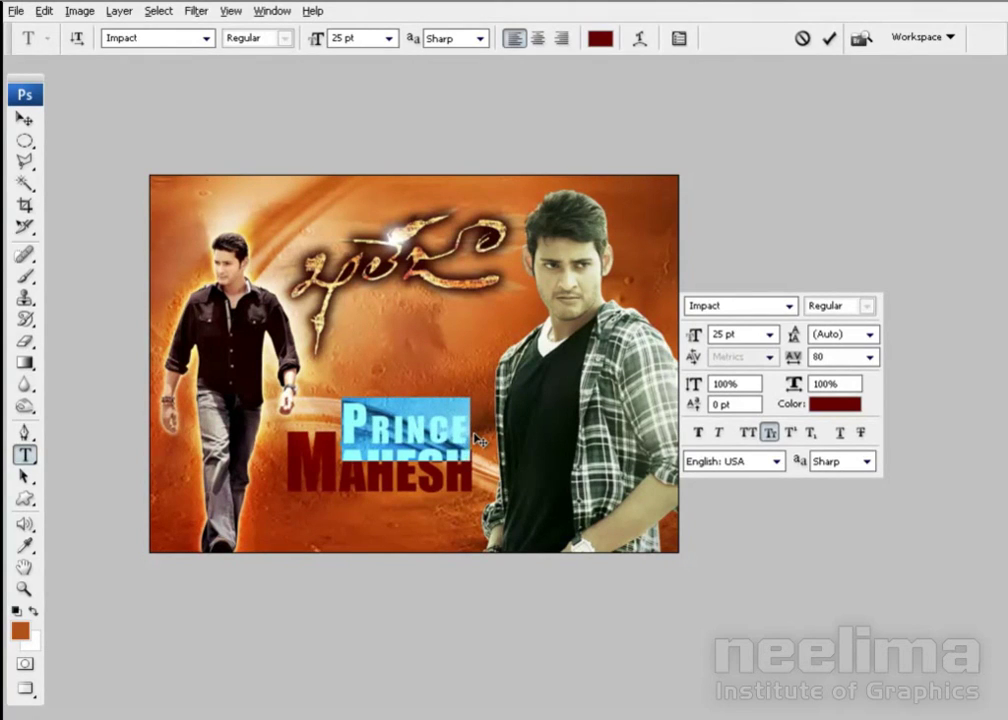
Set PRINCE's tracking to 100 in the Character panel and commit the edit
key(alt+Left)
click(838, 358)
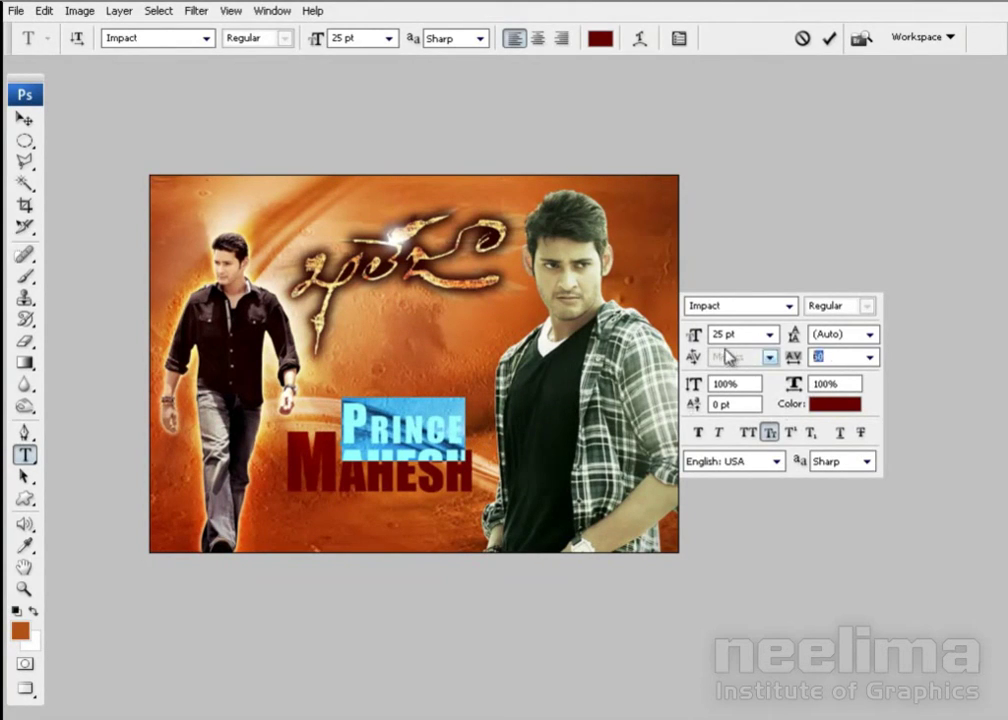
text(40)
click(845, 358)
text(80)
click(848, 358)
text(100)
key(ctrl+Return)
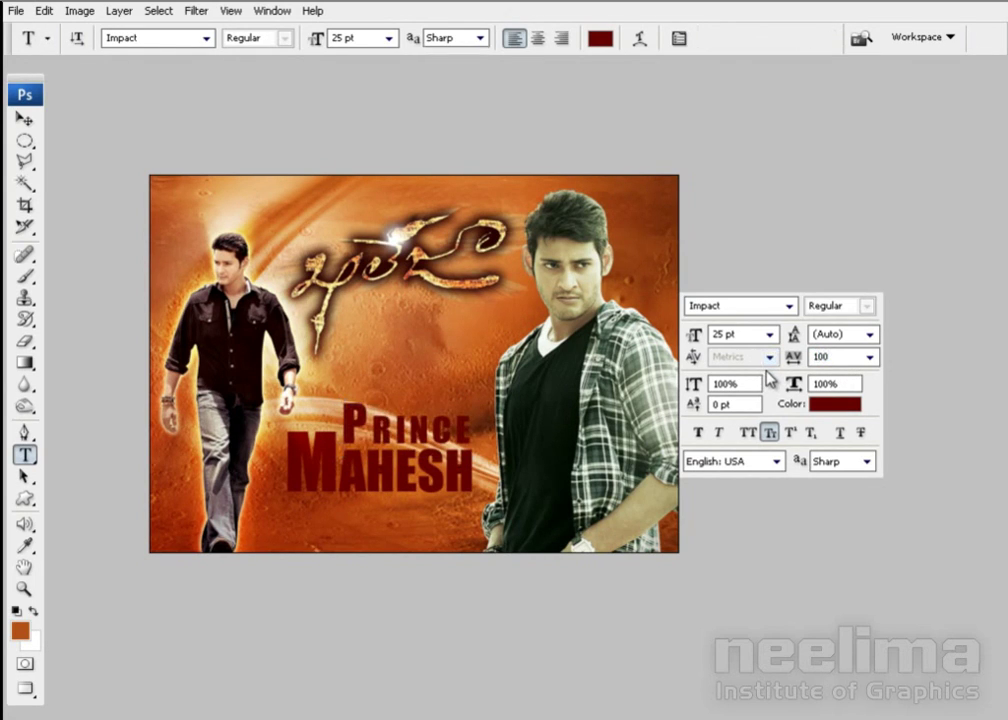
key(v)
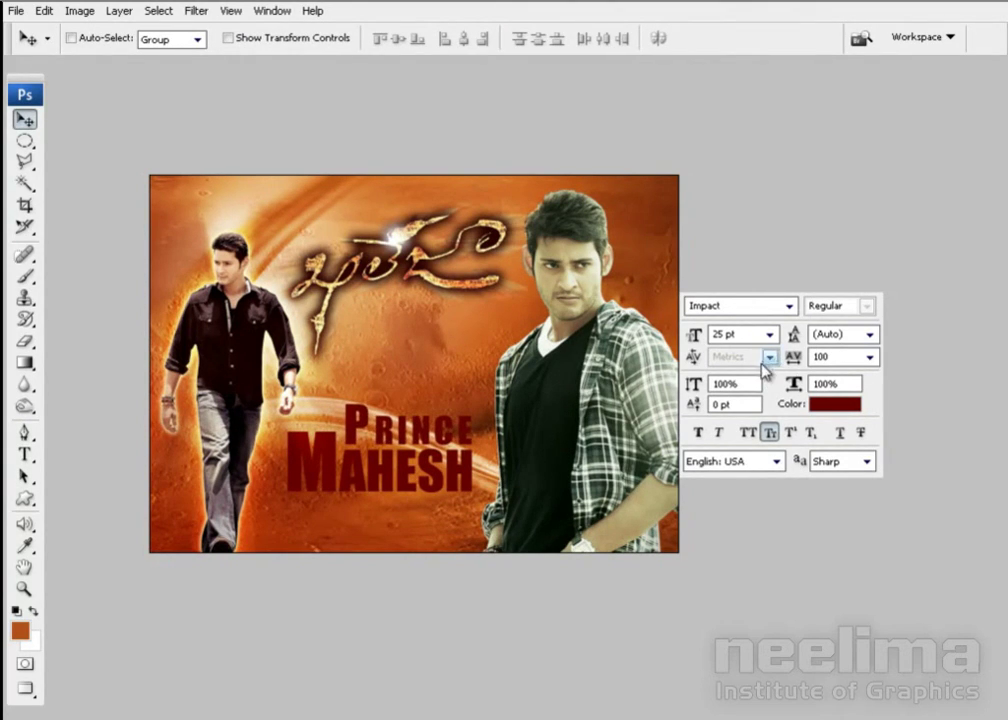
key(F7)
Nudge PRINCE MAHESH, then duplicate both text layers and merge the copies into one layer
shift+click(773, 350)
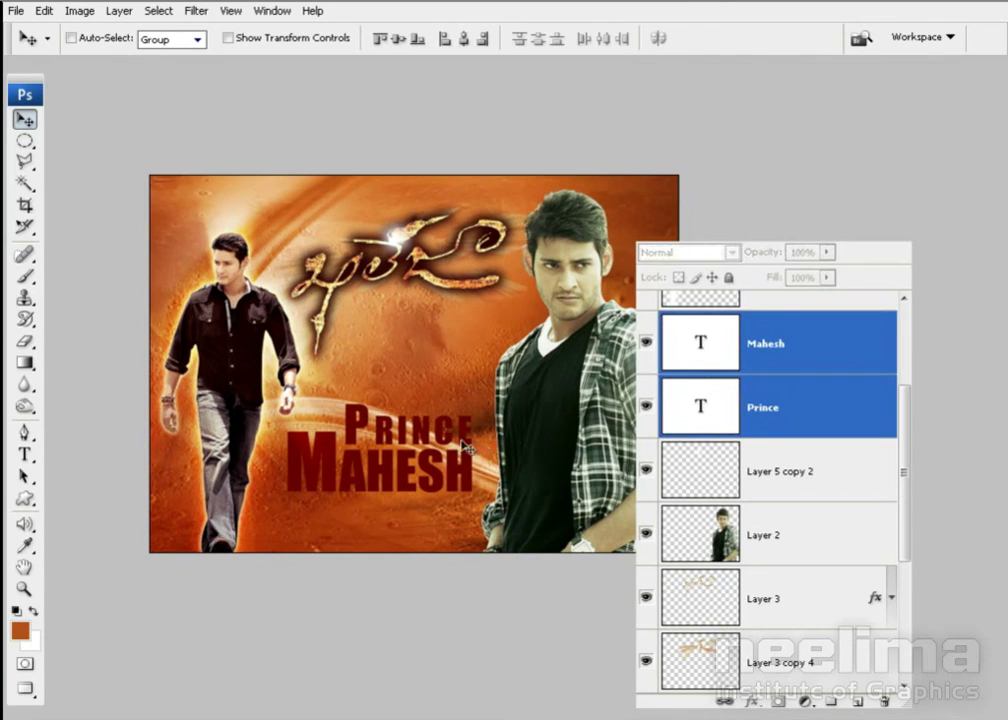
drag(422, 444, 425, 447)
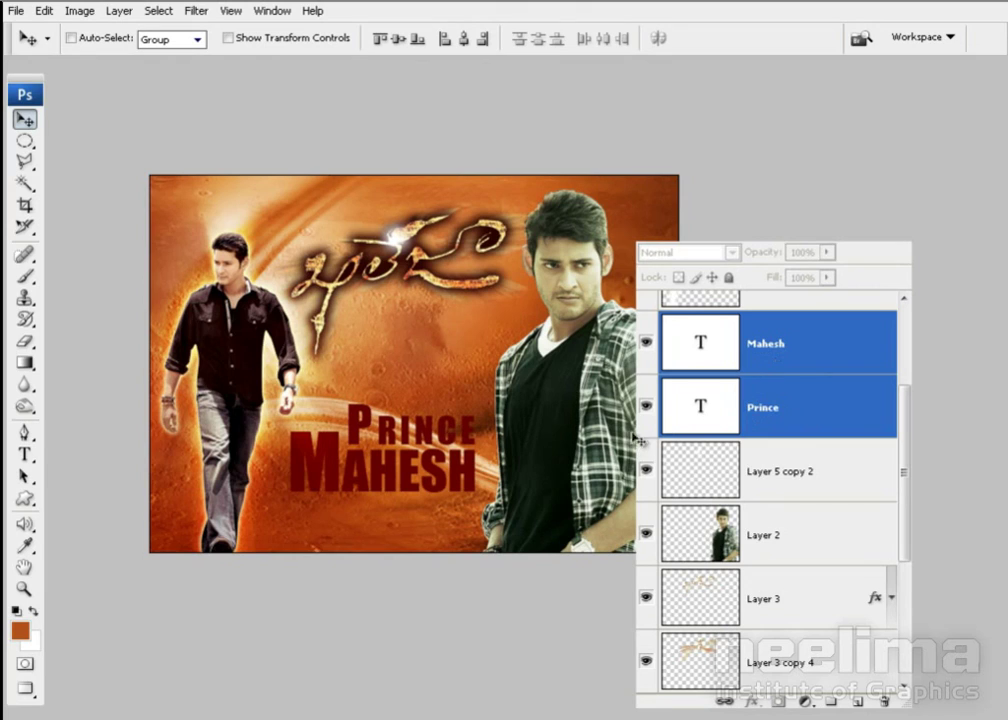
right_click(795, 358)
click(815, 331)
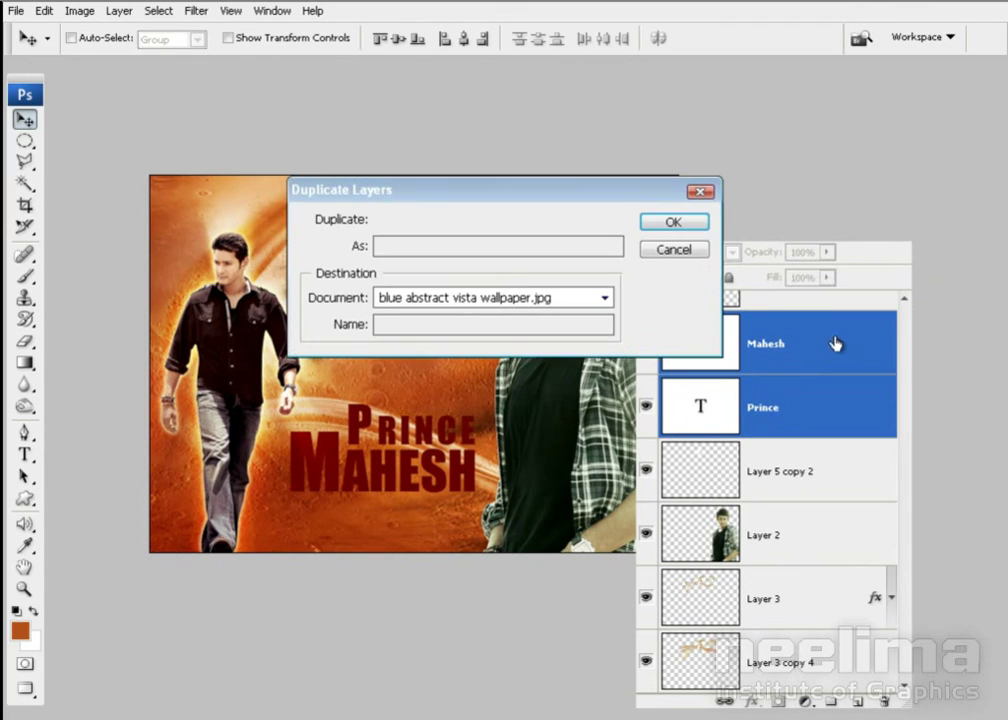
click(670, 225)
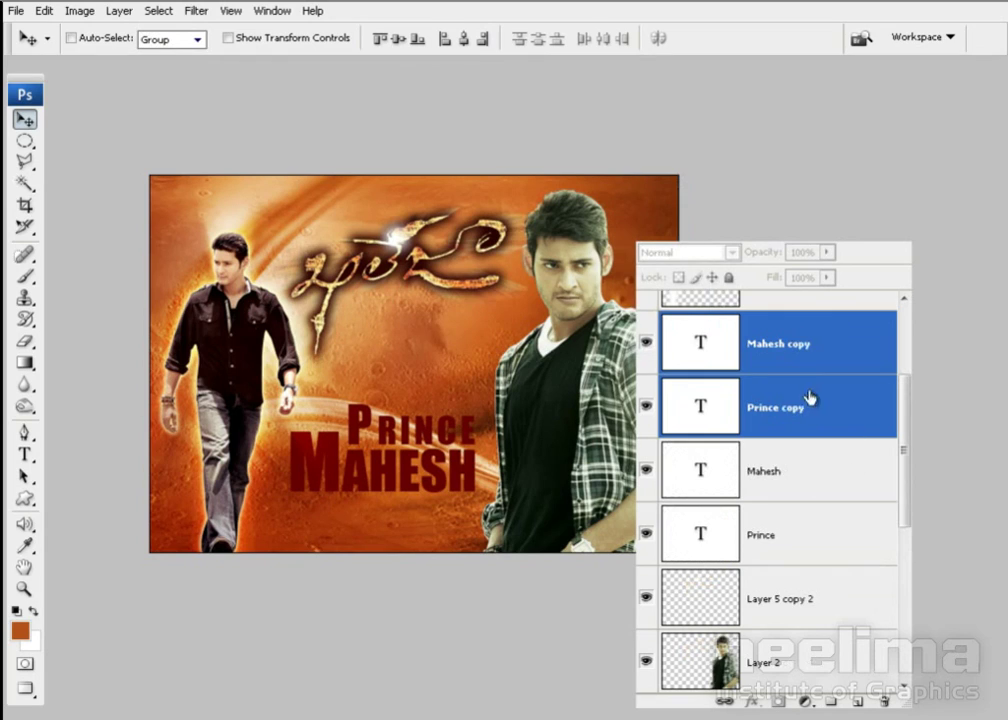
key(ctrl+e)
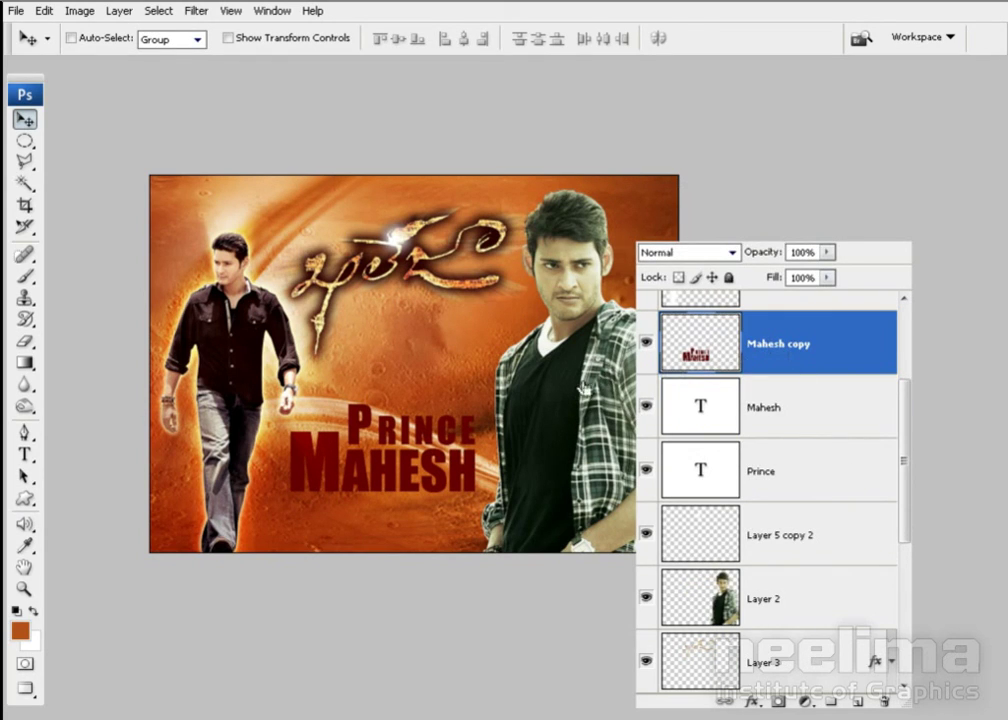
Free-transform the merged copy with its pivot at the bottom centre and trial a vertical flip
drag(397, 478, 464, 380)
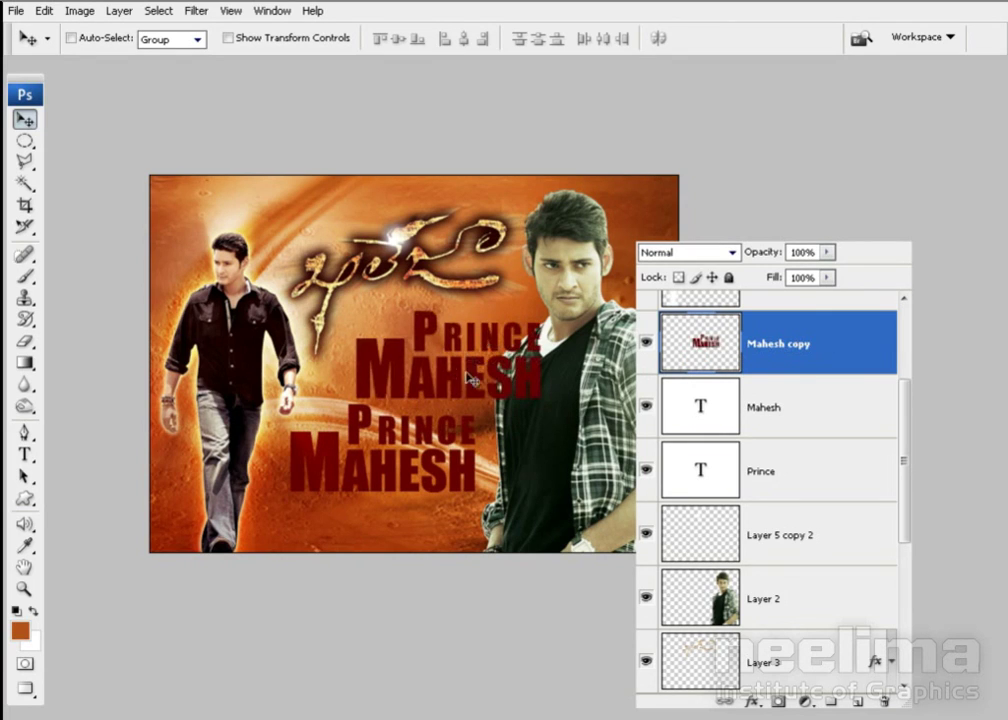
key(ctrl+z)
key(ctrl+t)
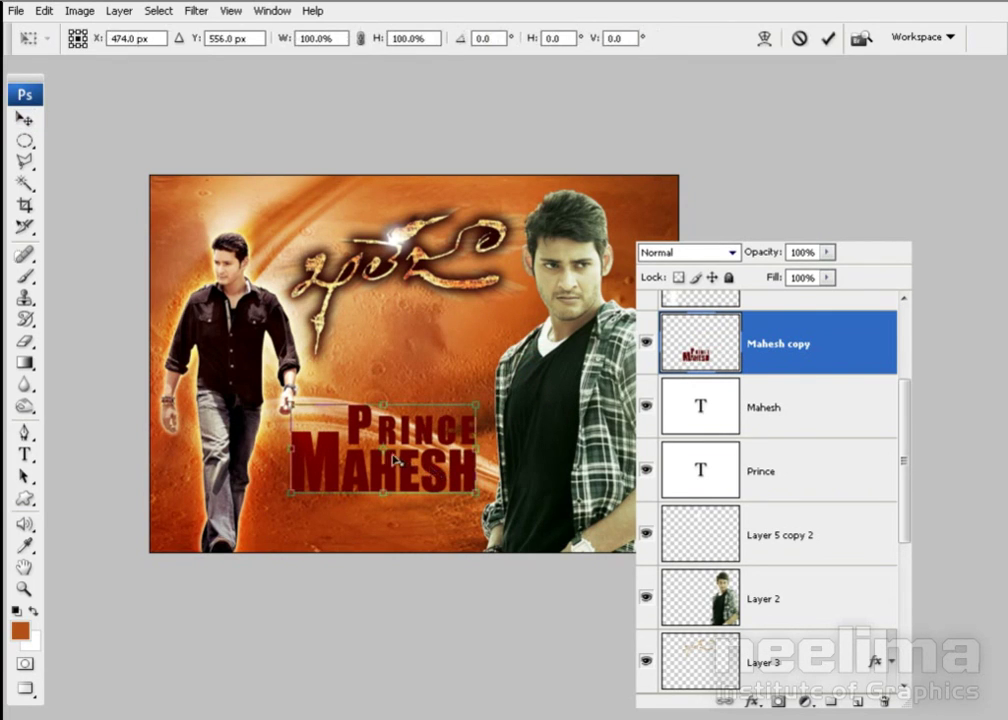
drag(388, 465, 388, 494)
right_click(437, 386)
click(474, 599)
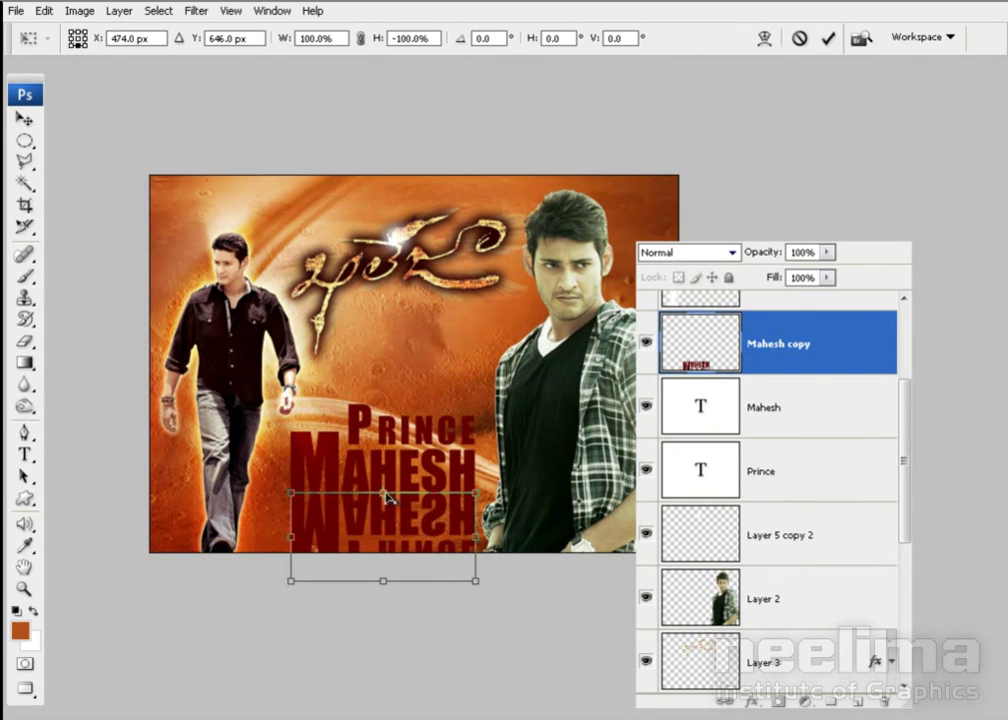
key(ctrl+z)
Flip the copy vertically about the text's bottom edge so it mirrors beneath the title
drag(388, 496, 449, 348)
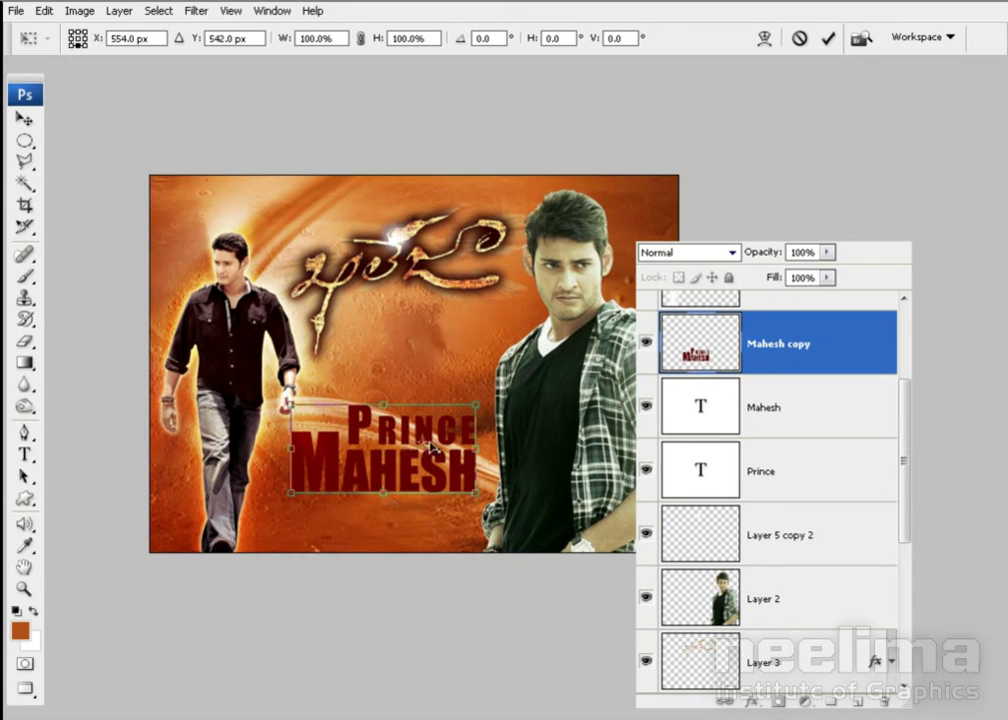
right_click(452, 392)
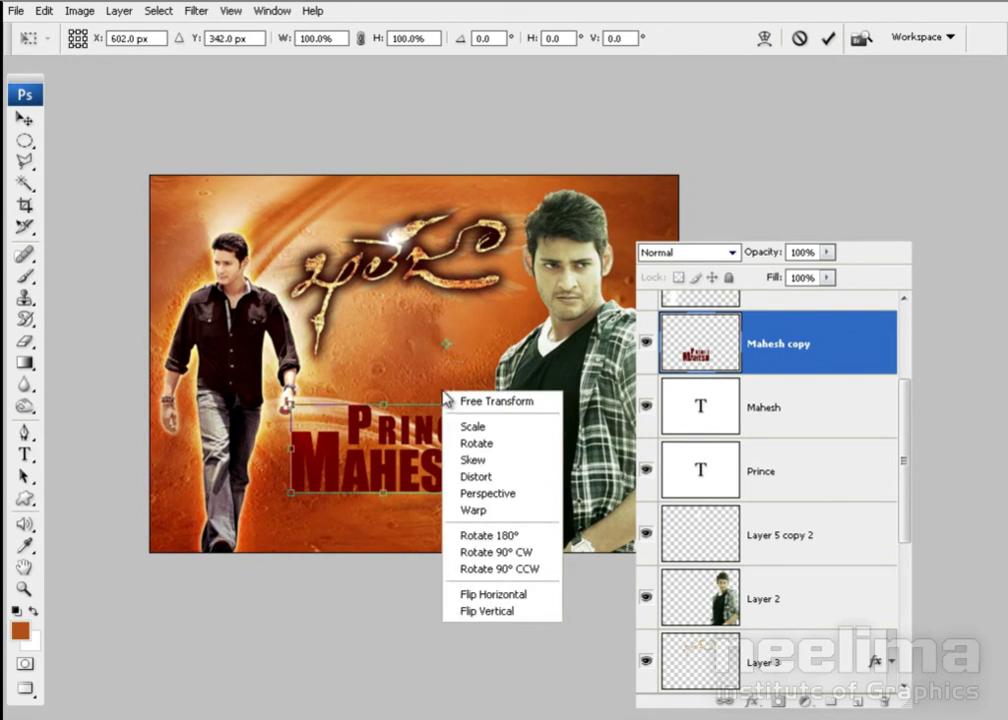
click(477, 609)
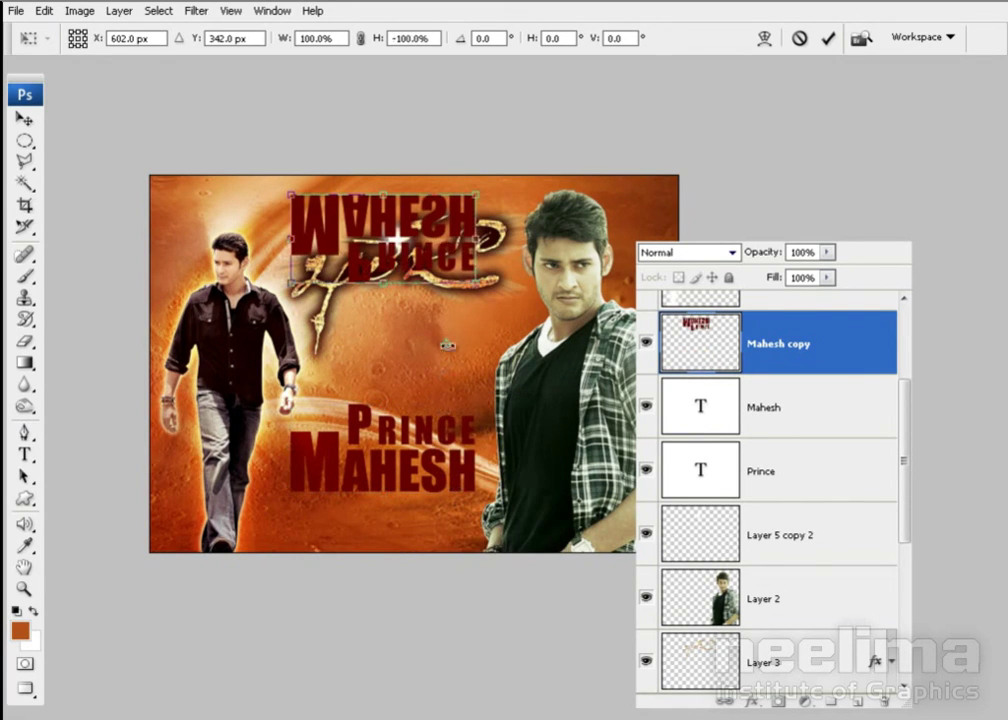
key(ctrl+z)
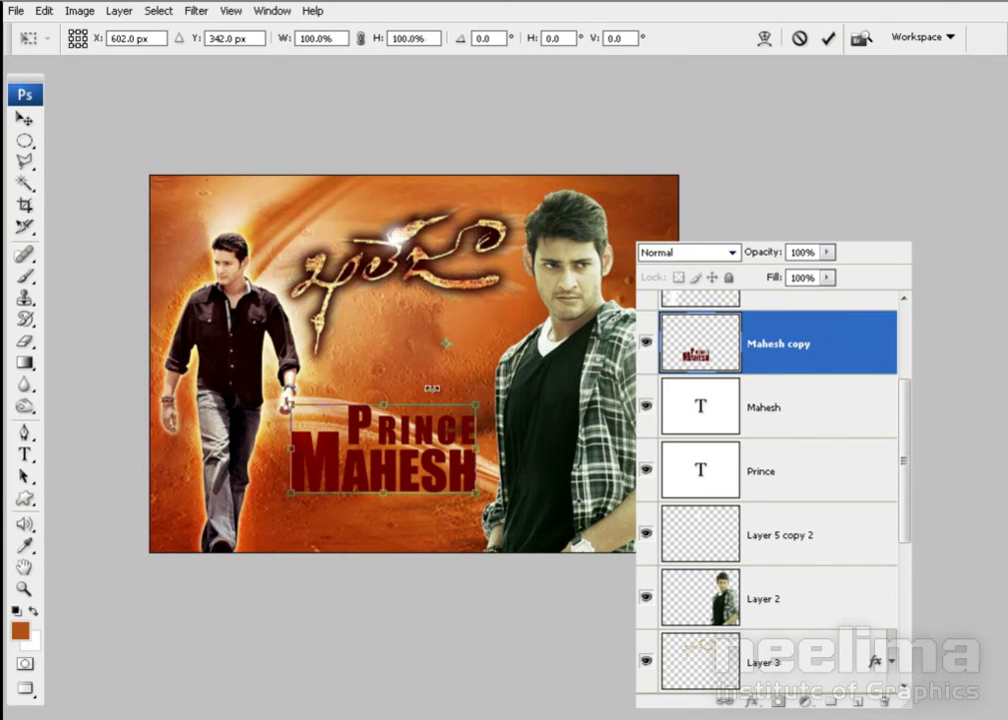
drag(447, 351, 388, 492)
right_click(418, 452)
click(461, 668)
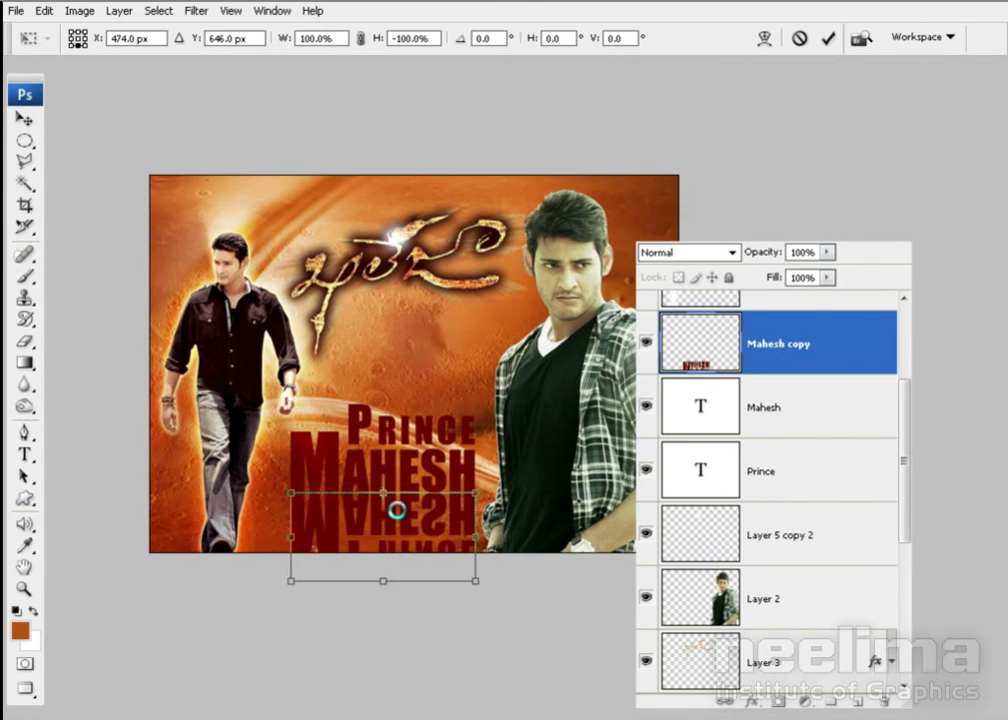
key(Return)
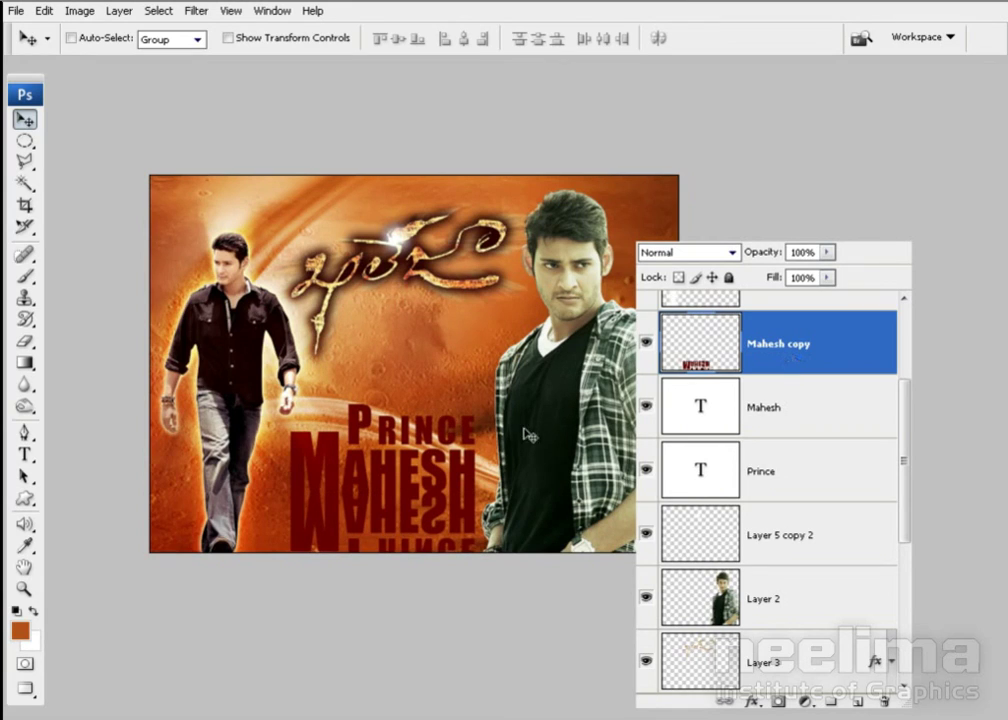
key(g)
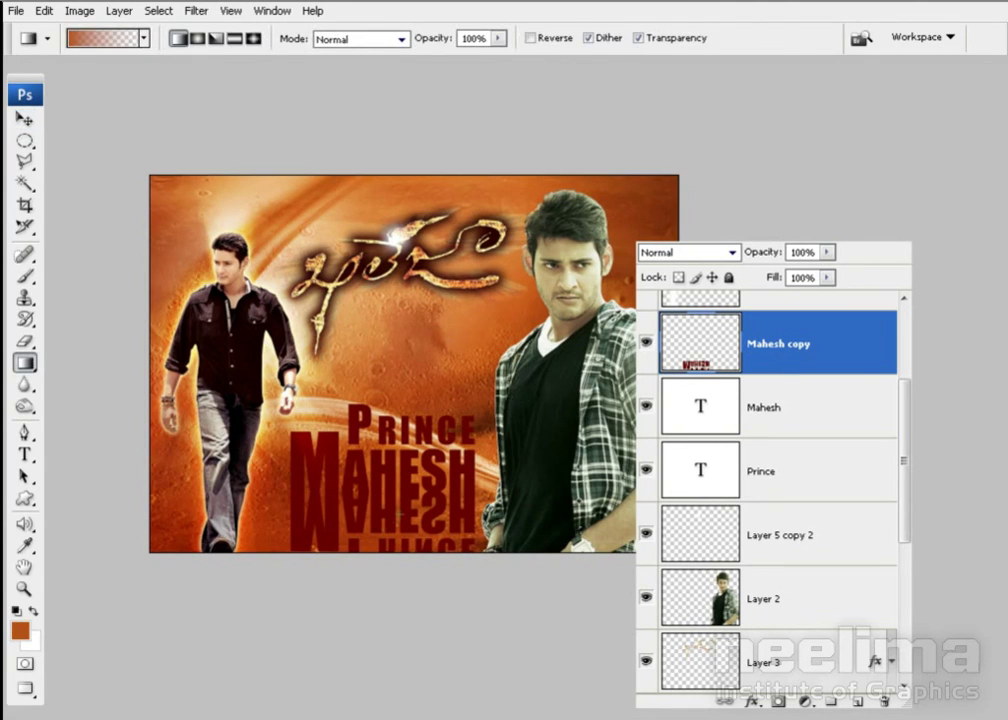
Add a layer mask to the reflection and gradient-fade it out toward the bottom
drag(403, 550, 518, 488)
key(ctrl+z)
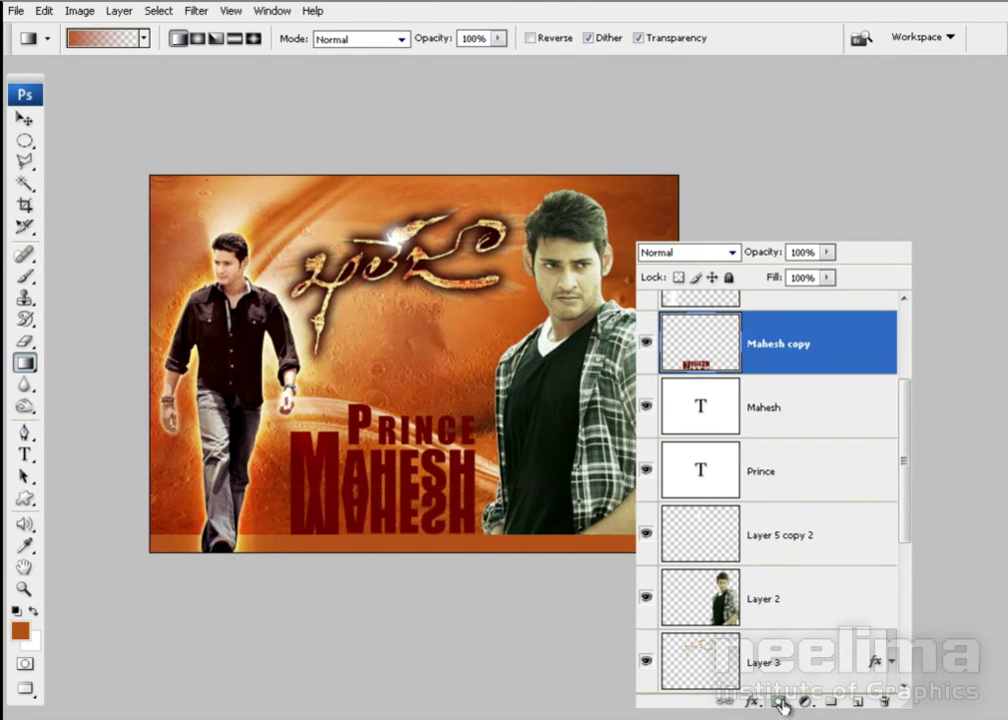
click(780, 702)
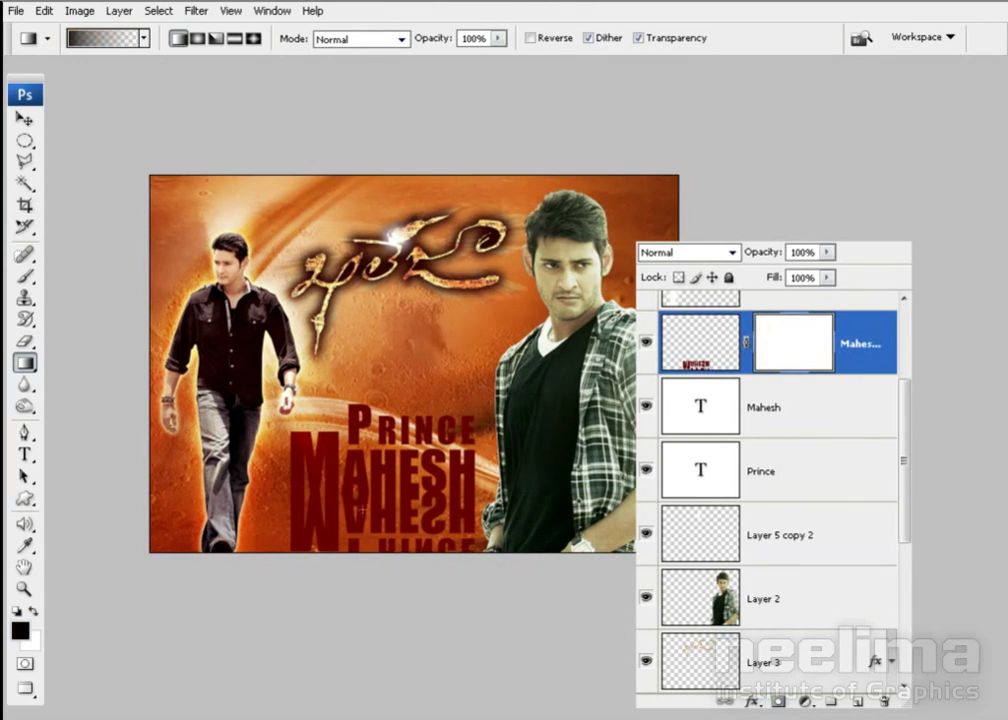
drag(399, 520, 515, 490)
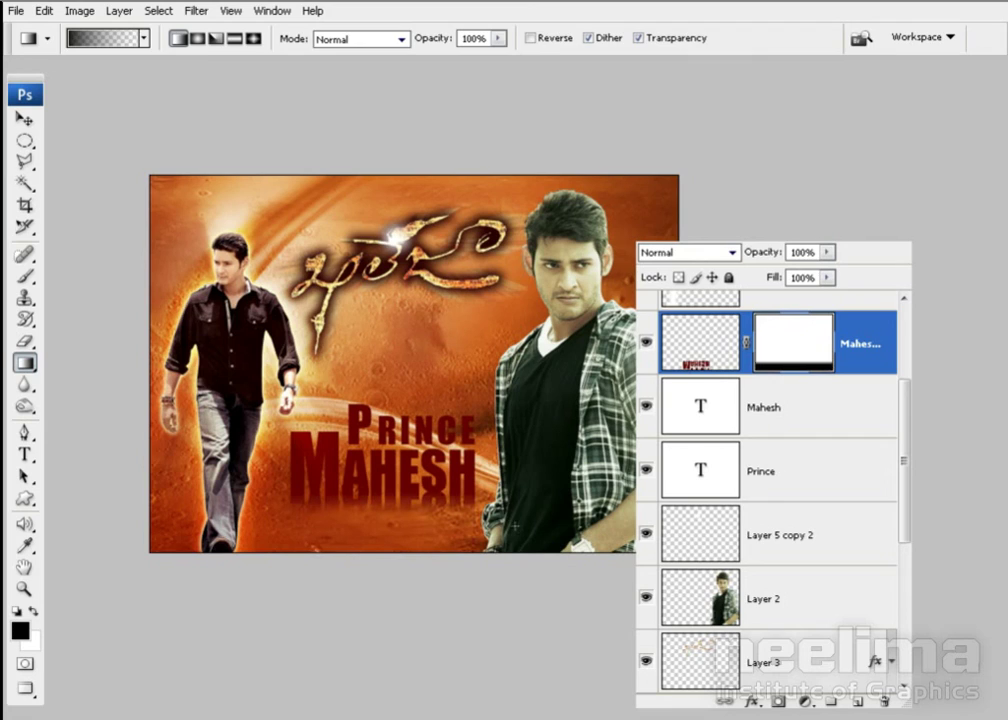
key(v)
Lower the reflection layer's opacity to 58% and open the Mahesh text layer's effects
click(827, 252)
drag(799, 270, 789, 278)
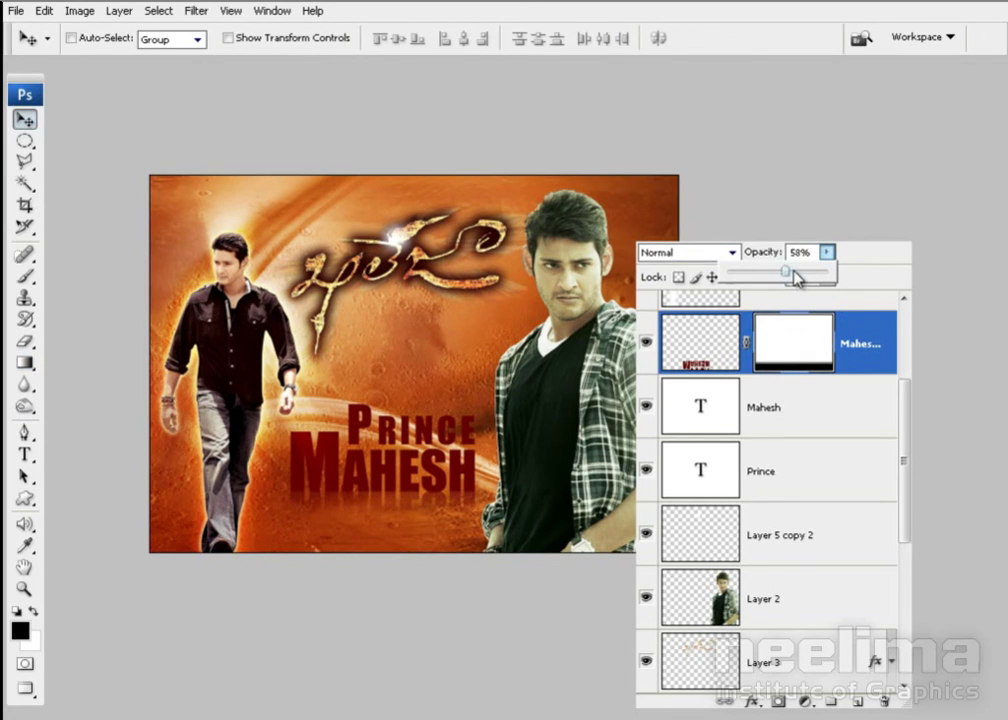
click(827, 410)
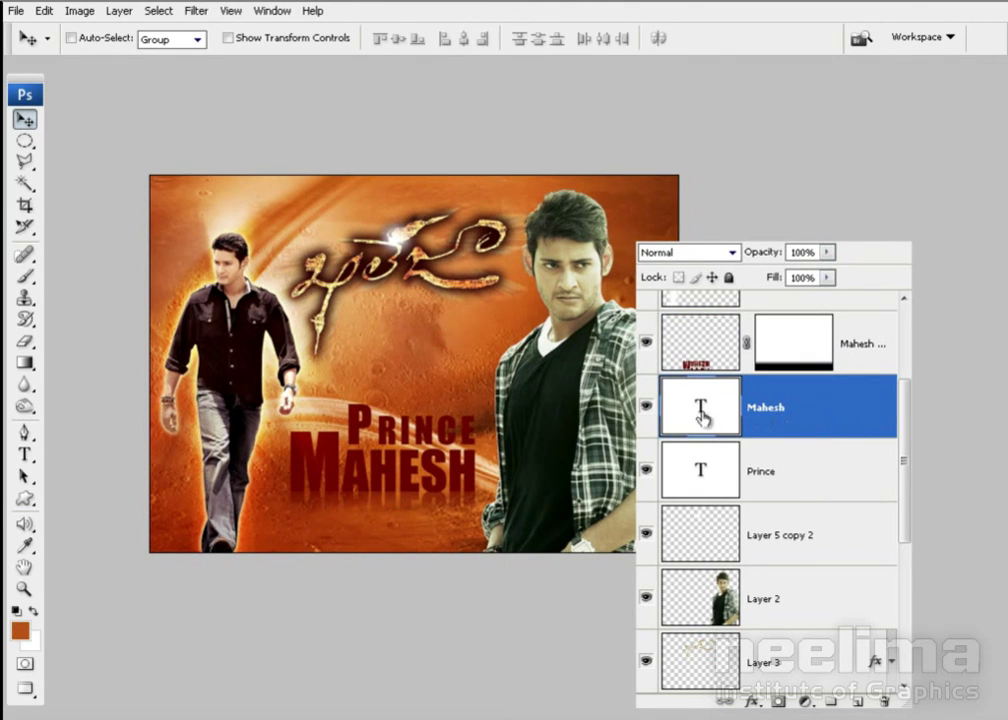
double_click(880, 410)
Add a Gradient Overlay to MAHESH blended in Overlay mode
drag(645, 292, 728, 155)
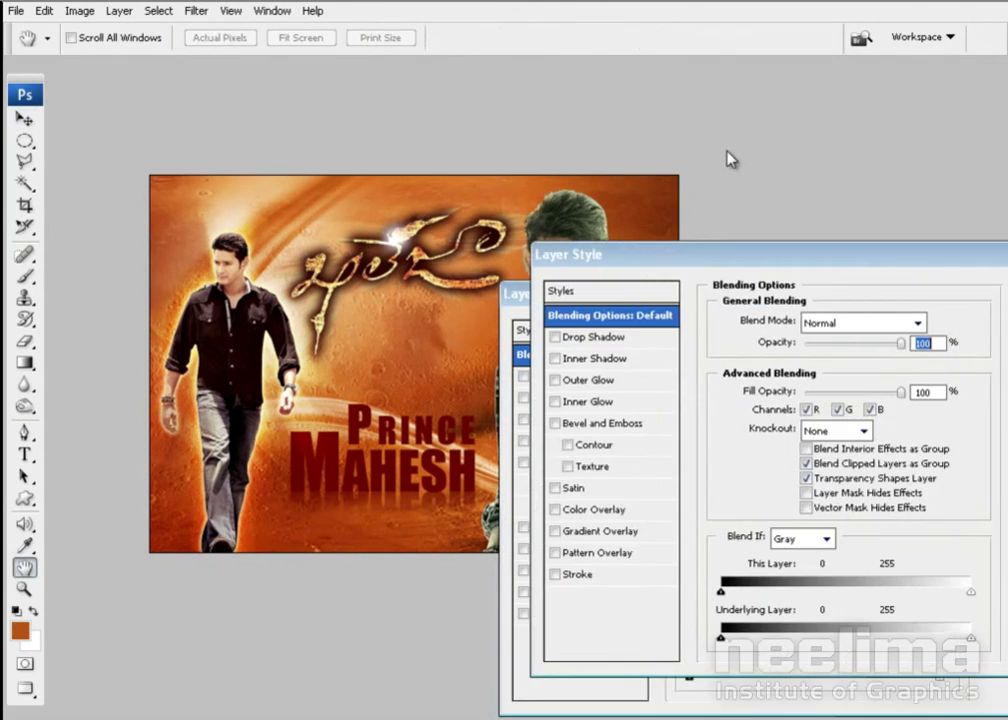
click(645, 430)
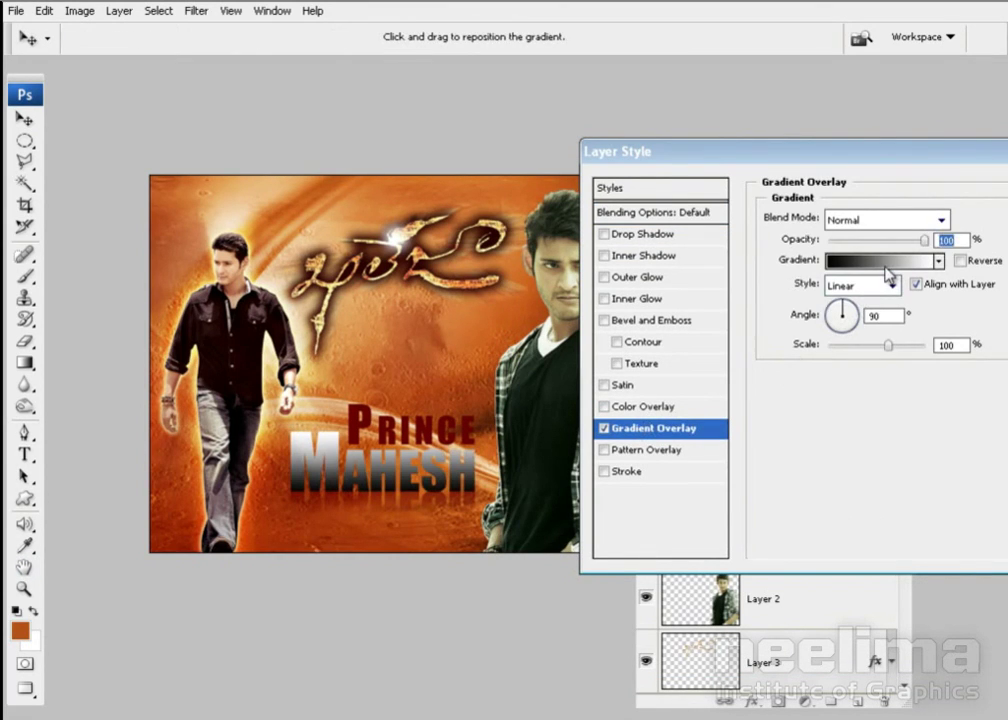
click(879, 262)
click(697, 152)
click(845, 220)
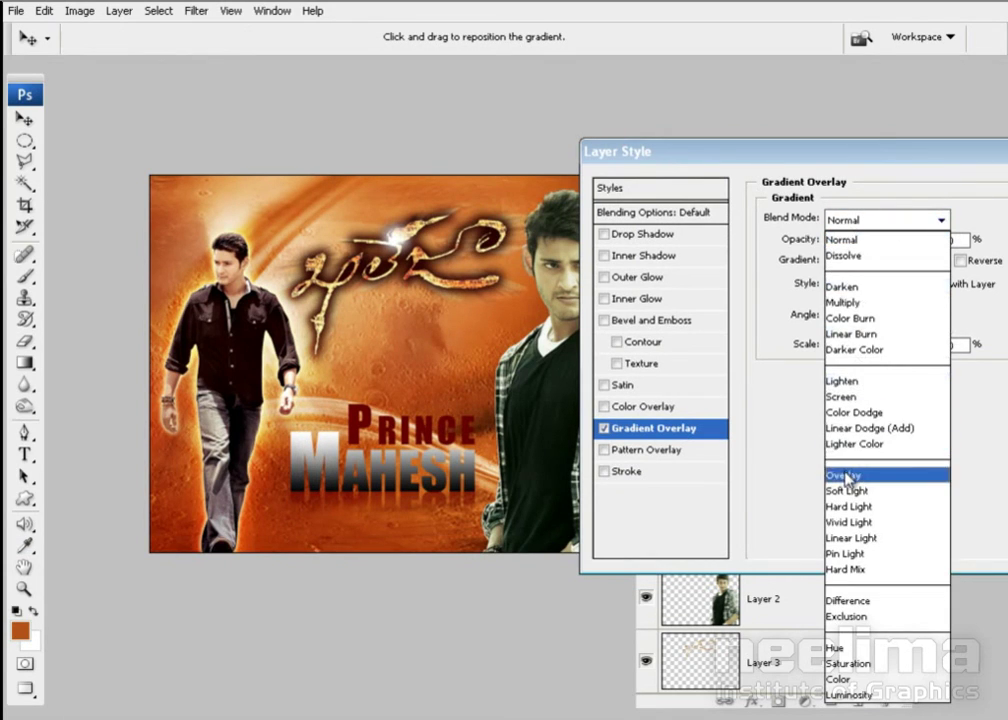
click(855, 474)
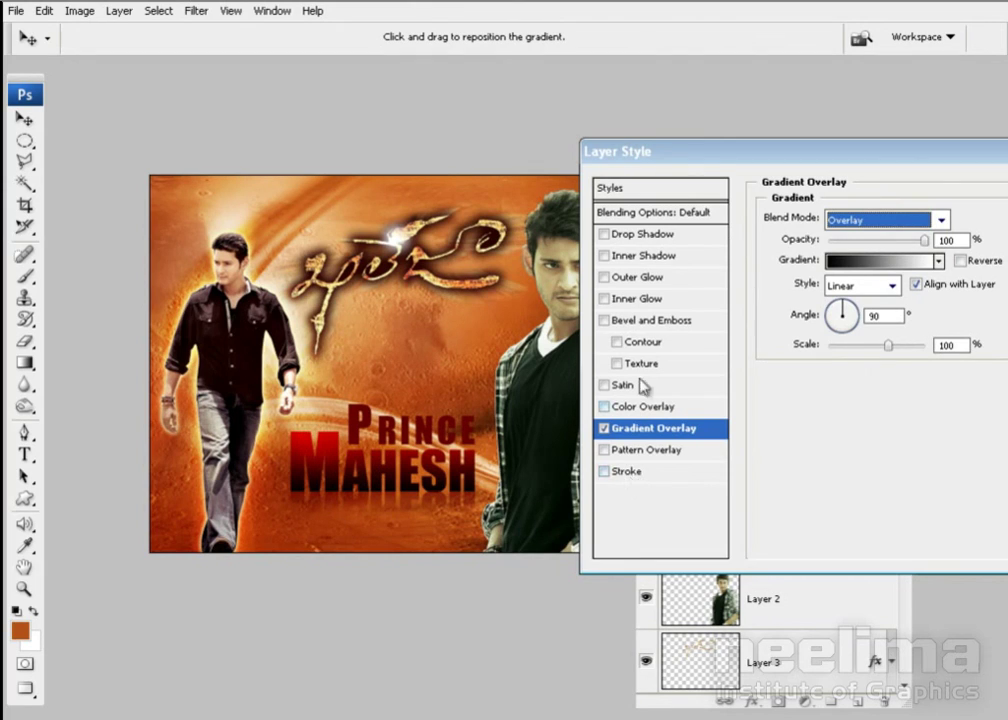
Turn off the drop shadow, add a 10 px outer glow, and enable Bevel and Emboss
click(640, 240)
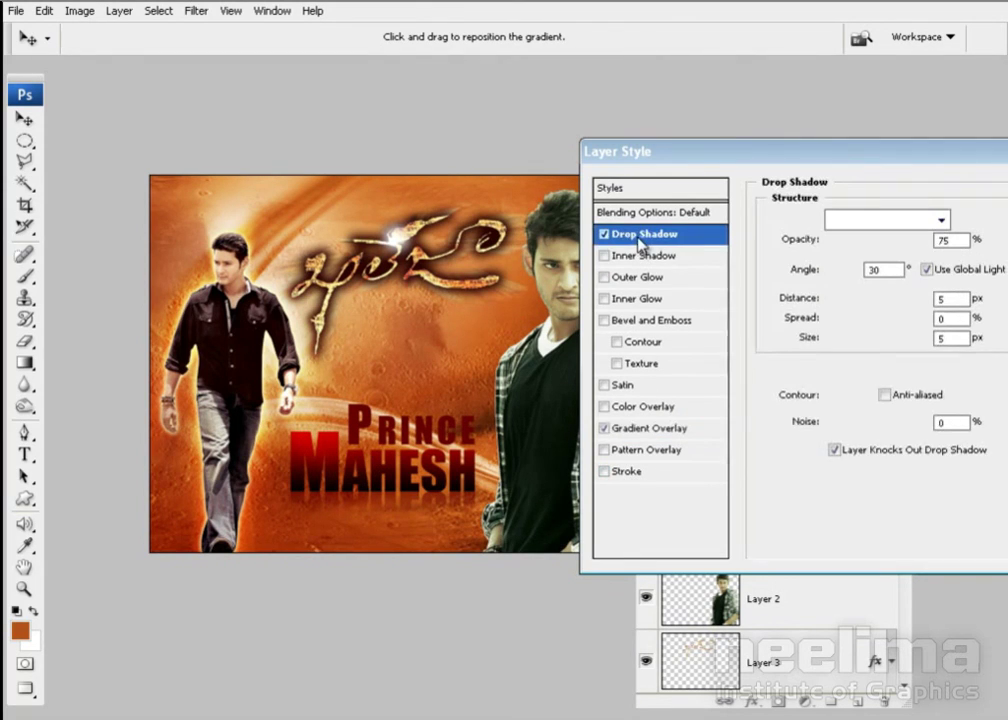
click(603, 234)
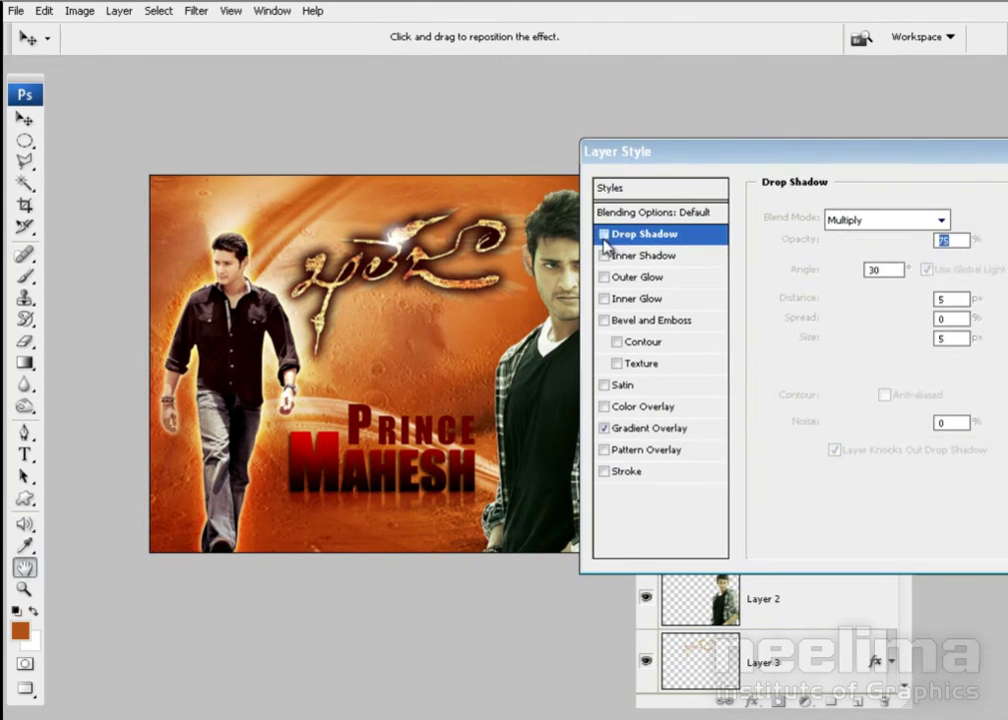
click(640, 277)
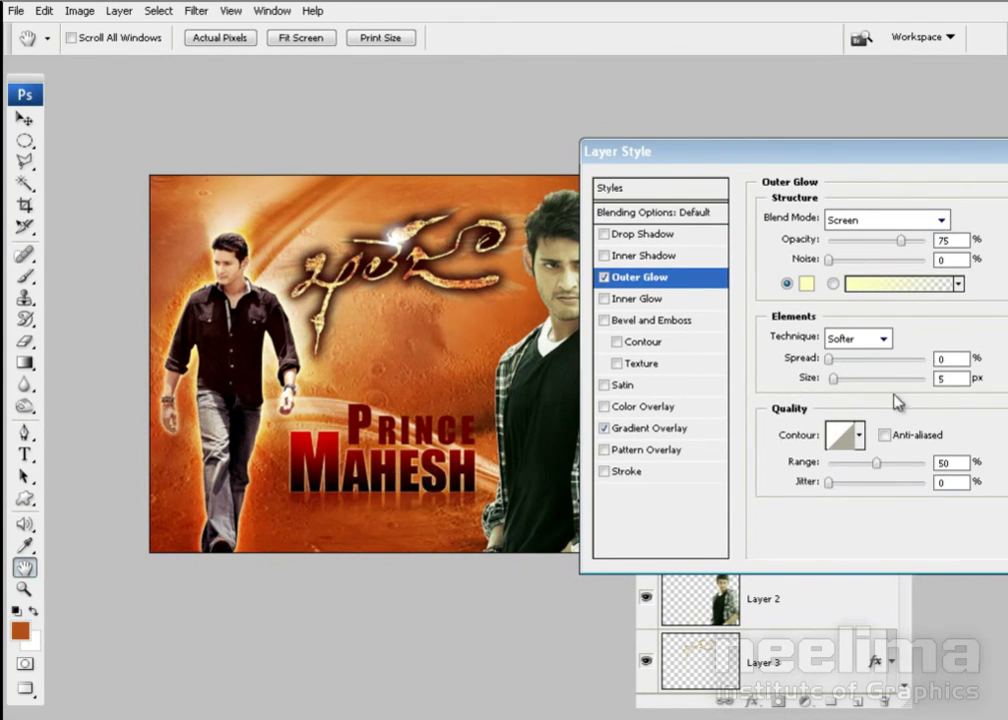
drag(837, 377, 844, 378)
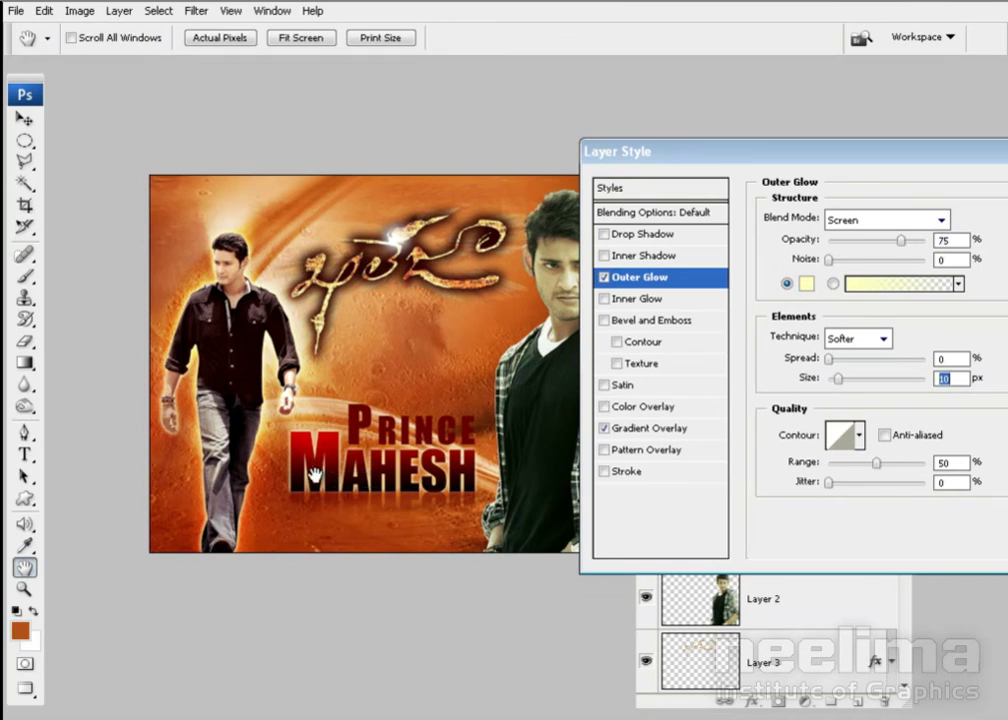
click(640, 321)
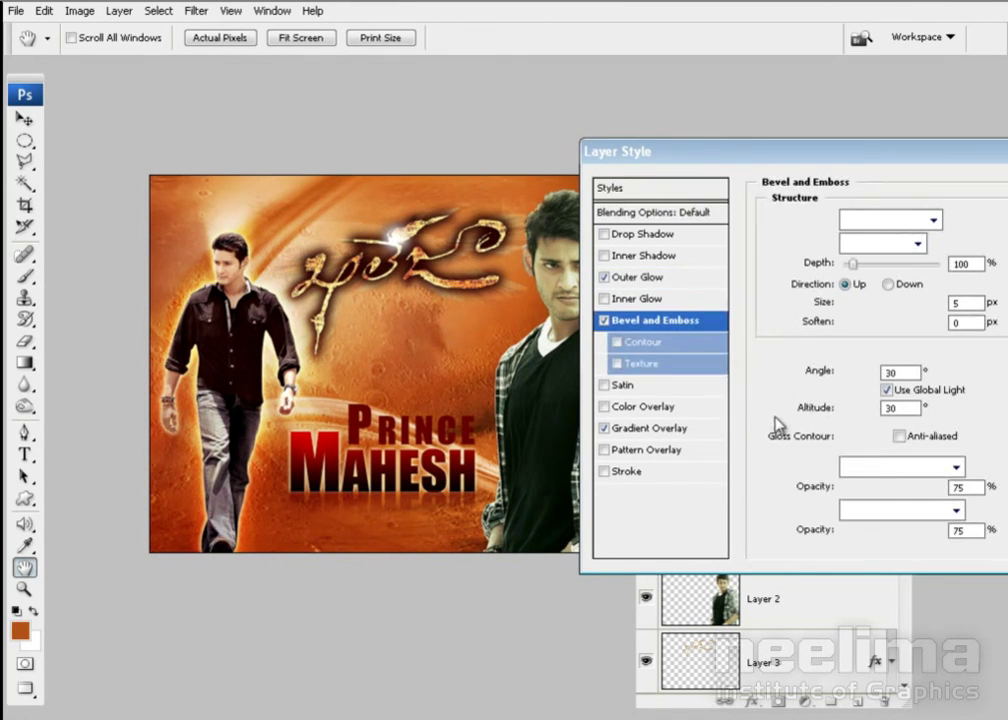
Try a bevel with its own light at 146° and size 3, then switch Bevel and Emboss off
click(887, 389)
click(852, 383)
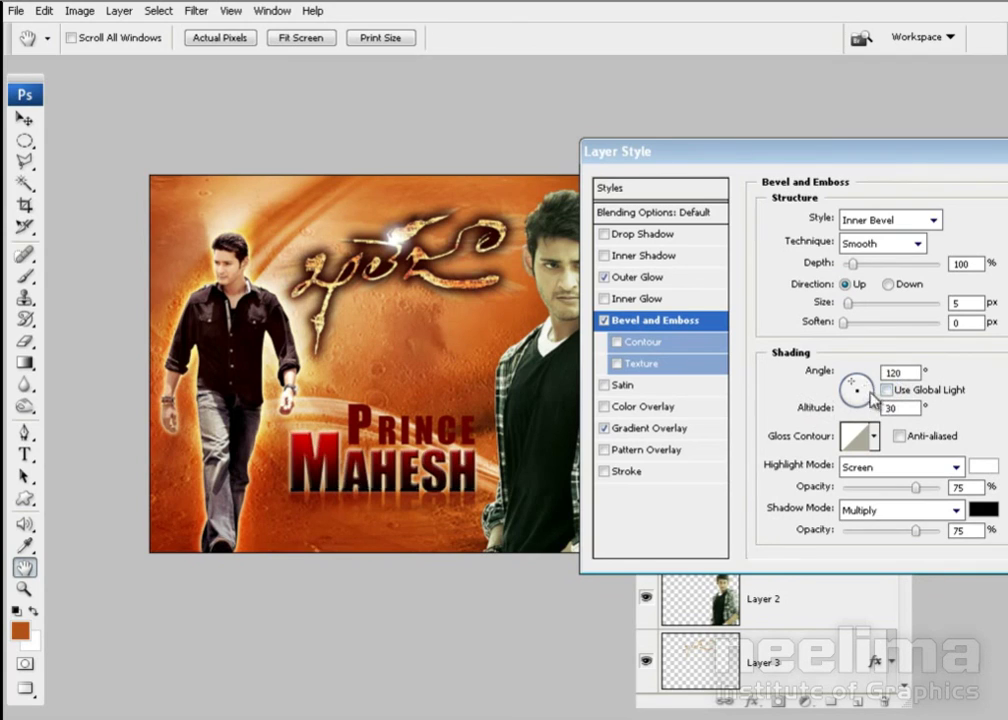
click(854, 387)
drag(856, 393, 859, 393)
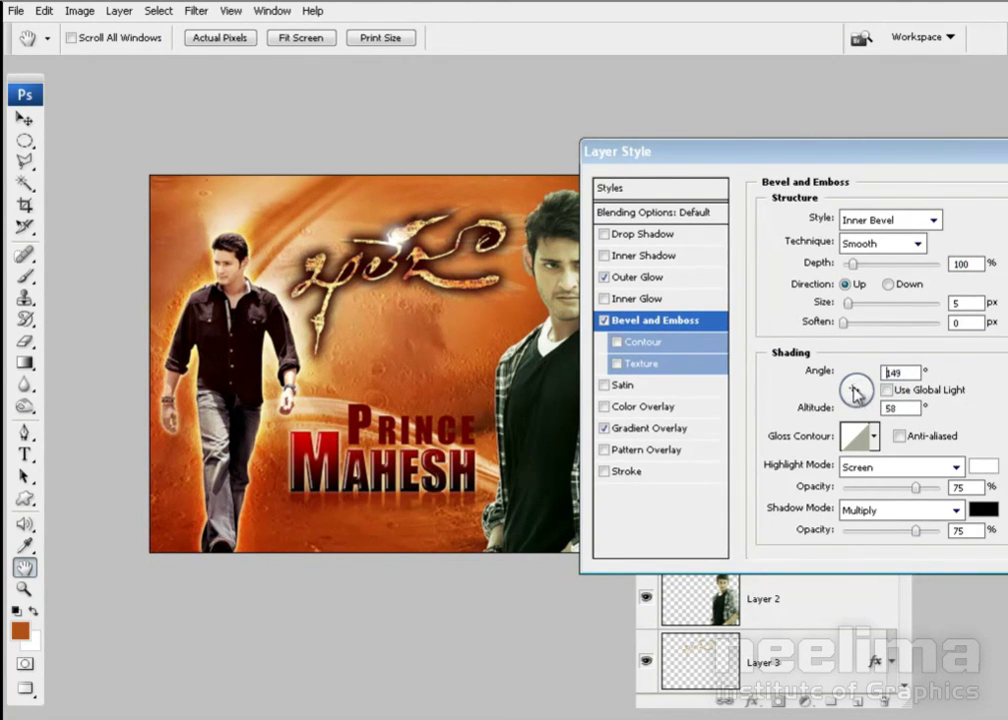
drag(857, 391, 857, 394)
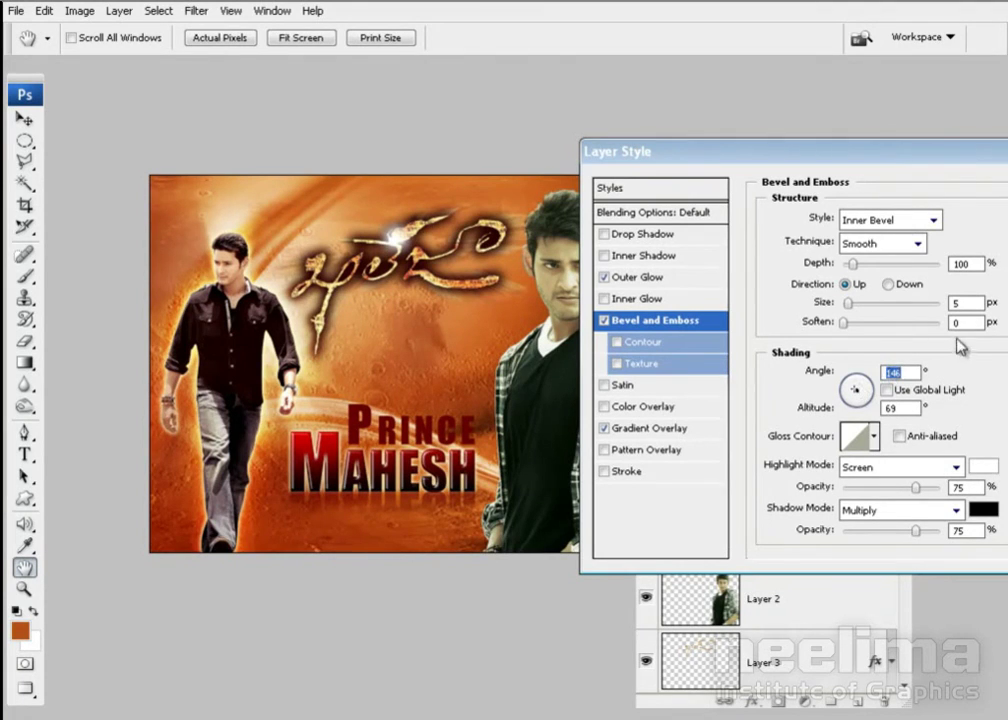
double_click(956, 303)
text(3)
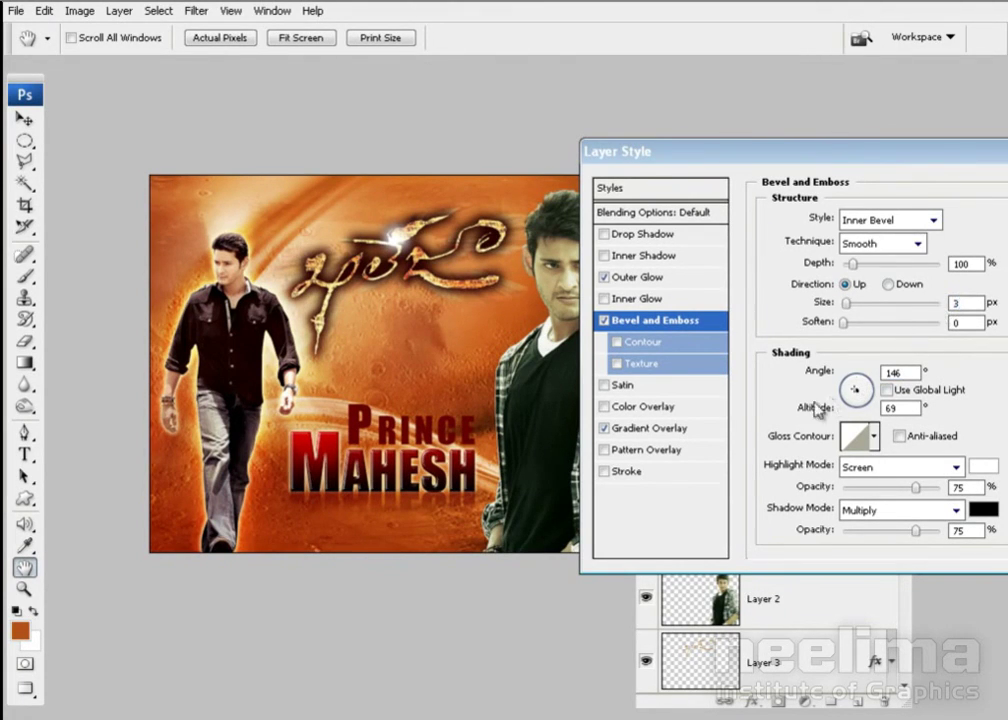
click(604, 321)
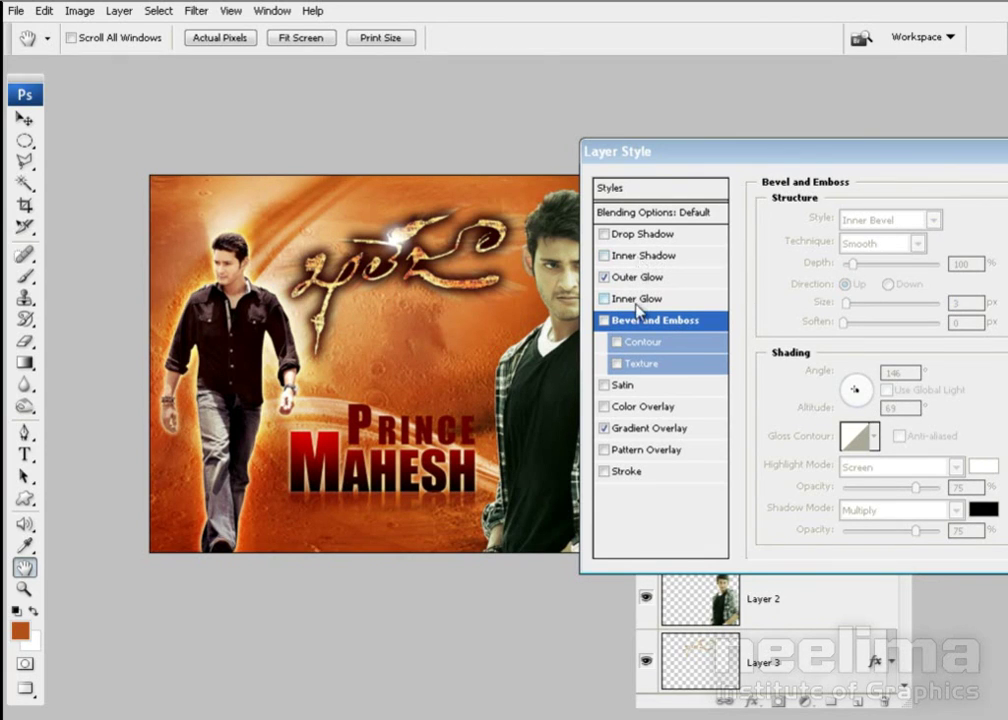
click(636, 300)
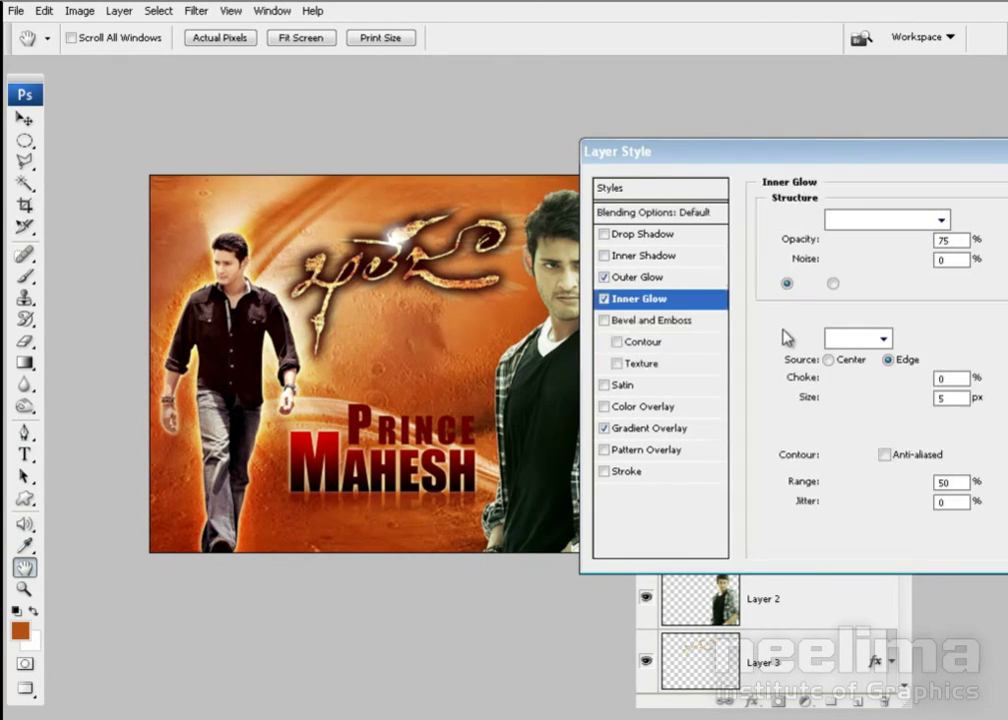
Set MAHESH's inner glow to Overlay blend mode with 8% choke and 9 px size
click(862, 219)
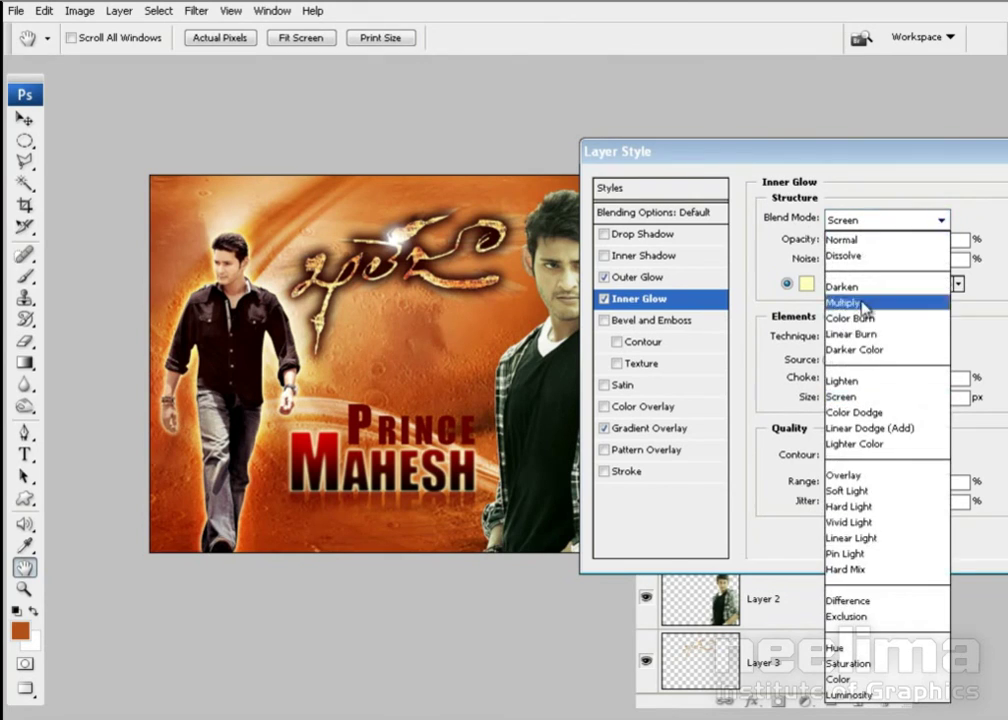
click(846, 476)
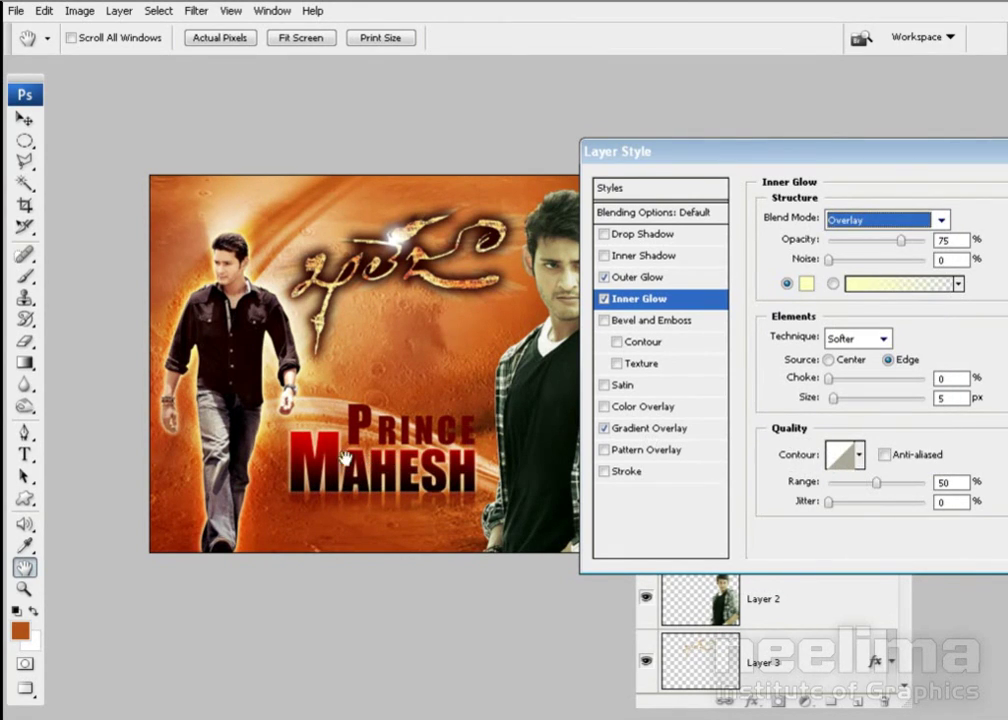
click(604, 298)
click(604, 298)
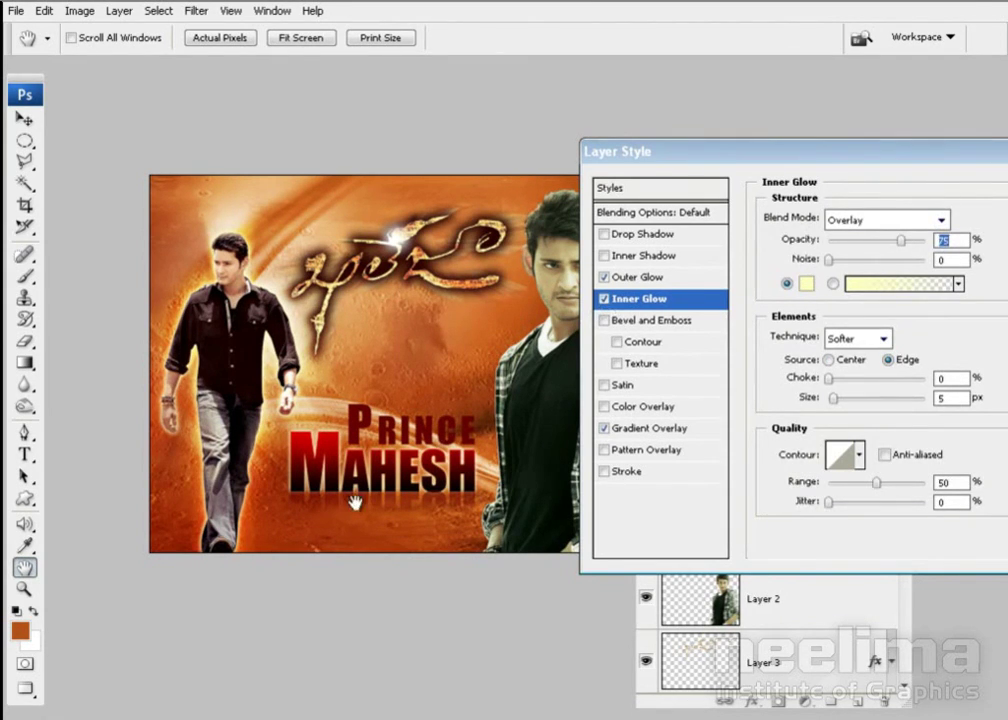
drag(832, 399, 836, 400)
click(833, 380)
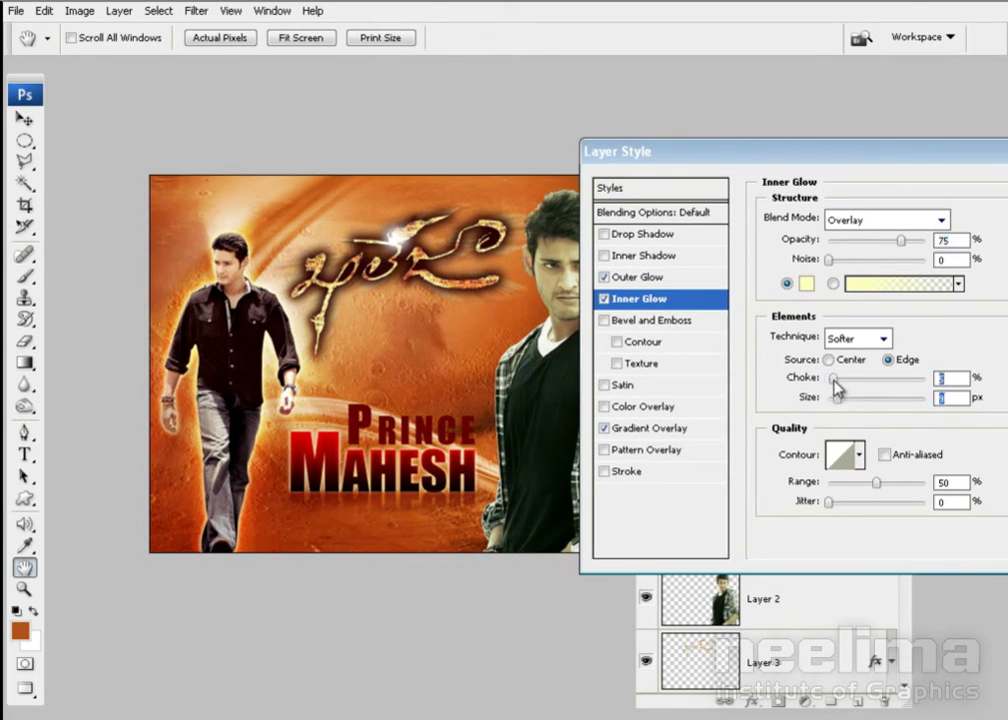
click(606, 300)
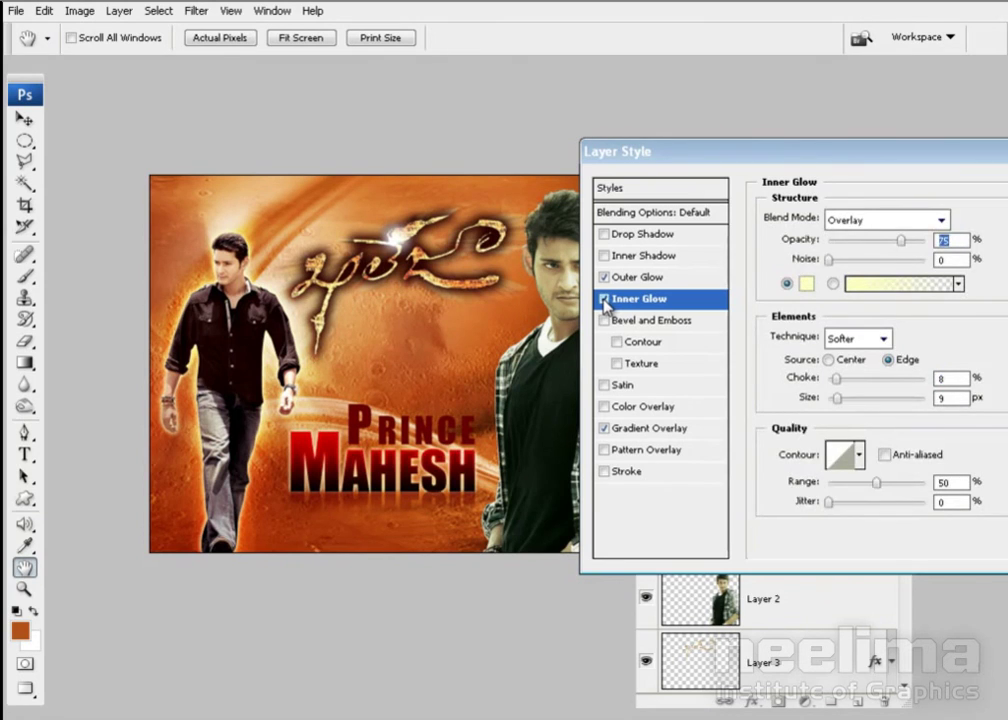
Open the Gradient Overlay's gradient in the Gradient Editor
click(645, 430)
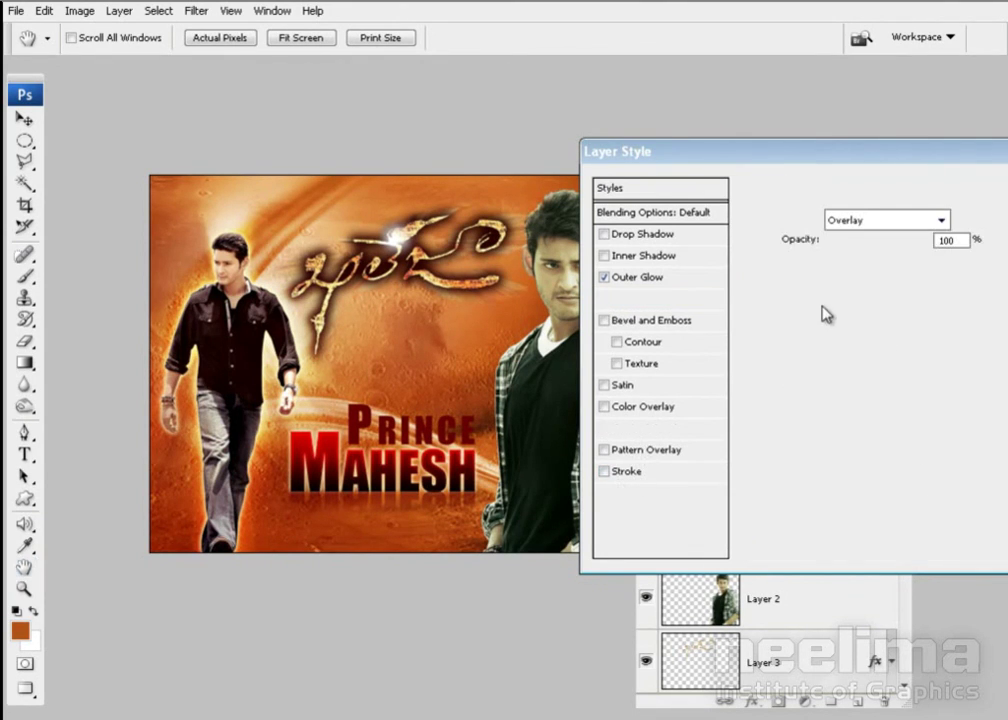
click(880, 260)
drag(532, 125, 699, 126)
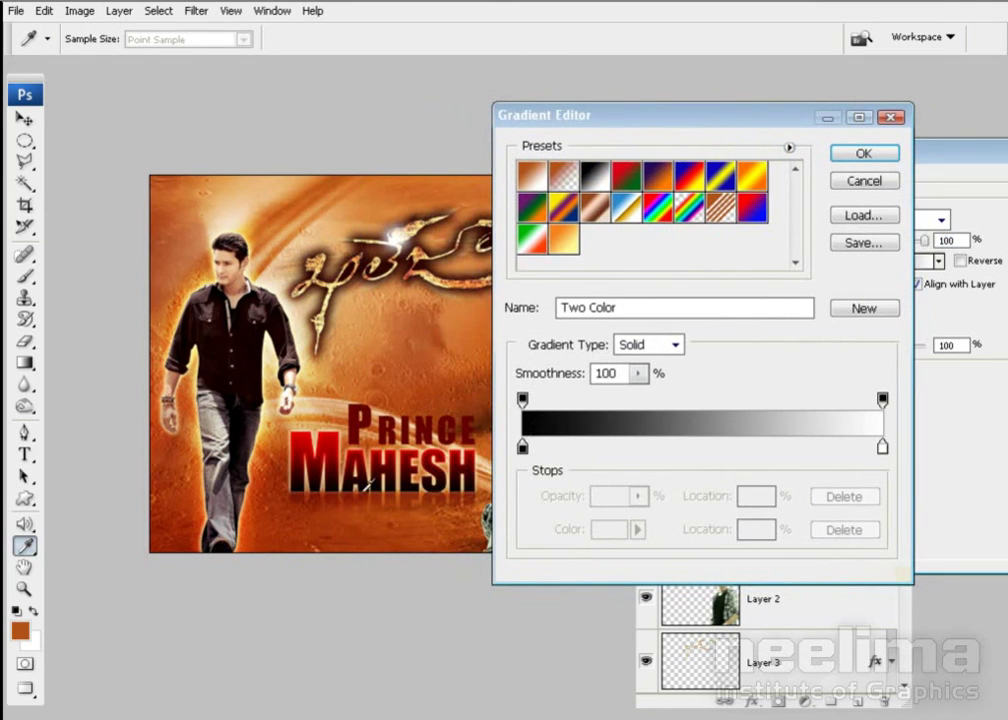
Change the gradient's left black stop to dark grey 2d2d2d and confirm the gradient
click(522, 446)
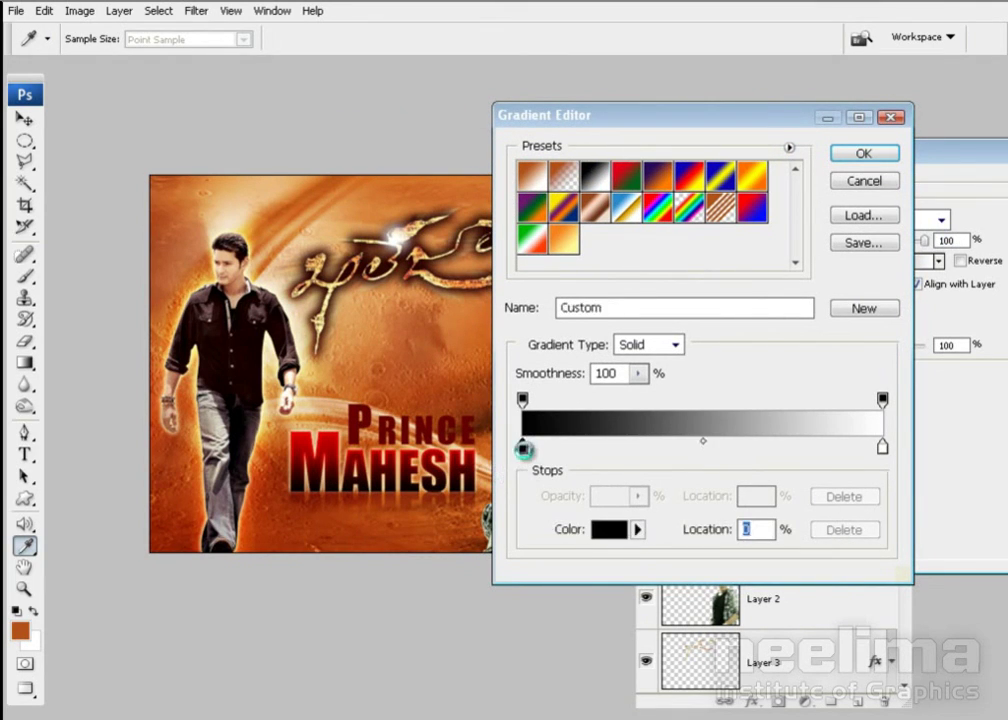
double_click(522, 446)
drag(539, 457, 530, 461)
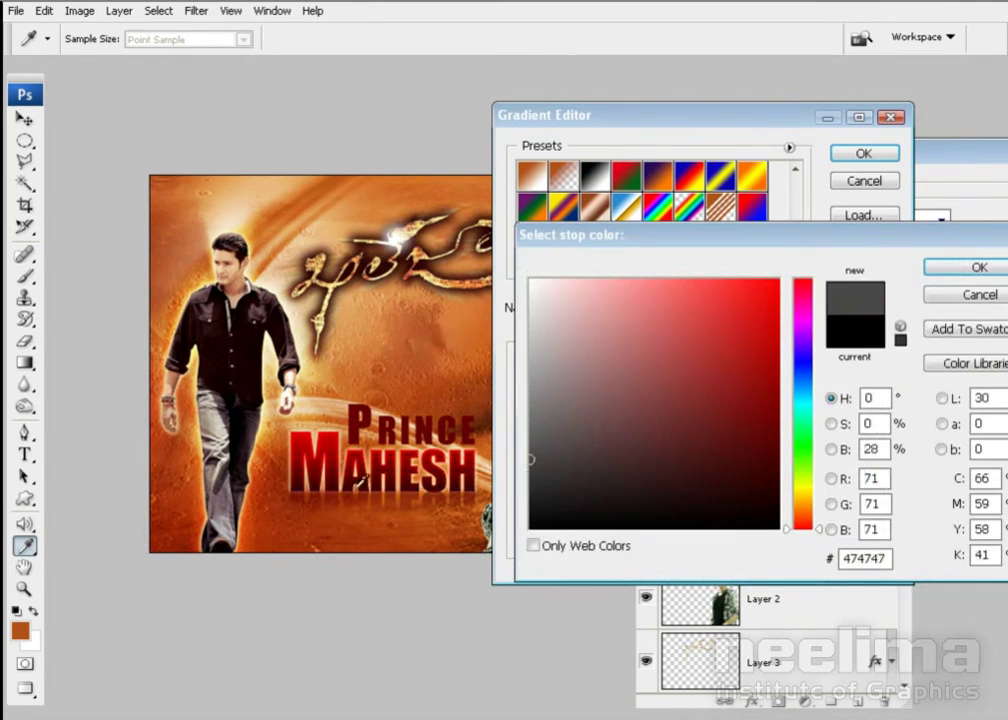
drag(560, 483, 529, 485)
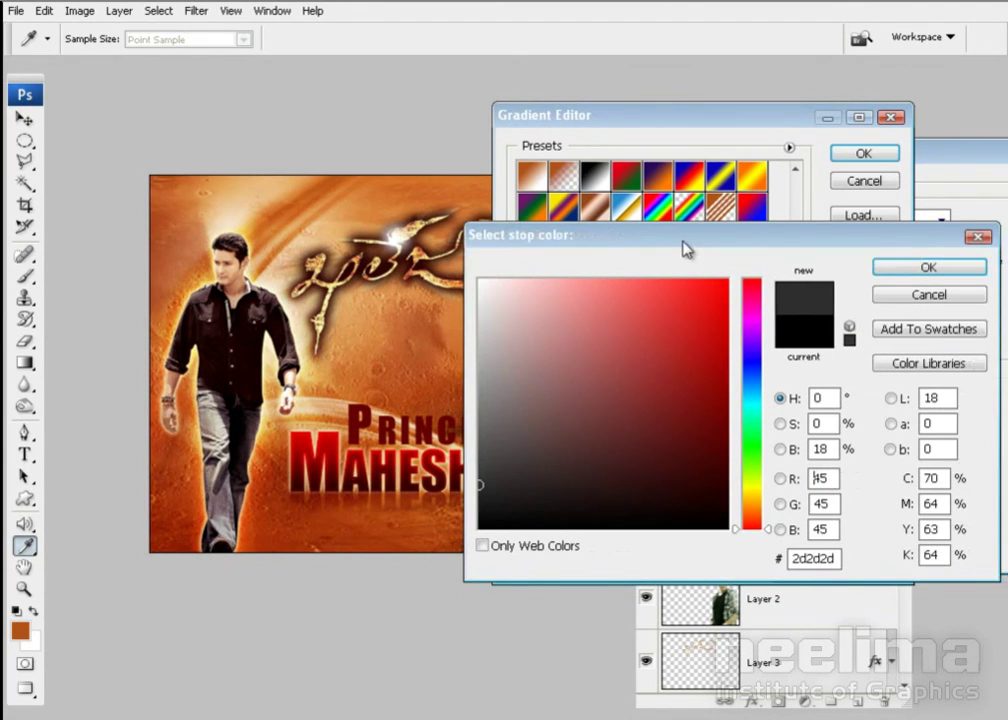
click(935, 267)
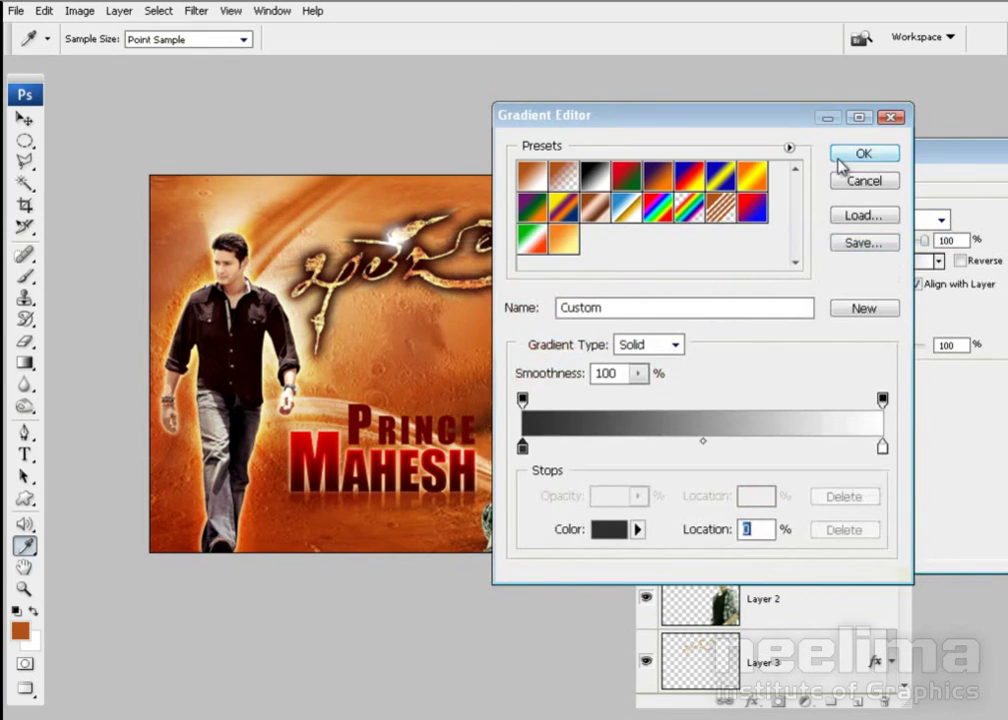
click(852, 156)
Reduce the inner glow choke to 5 and apply MAHESH's layer effects
drag(802, 170, 767, 170)
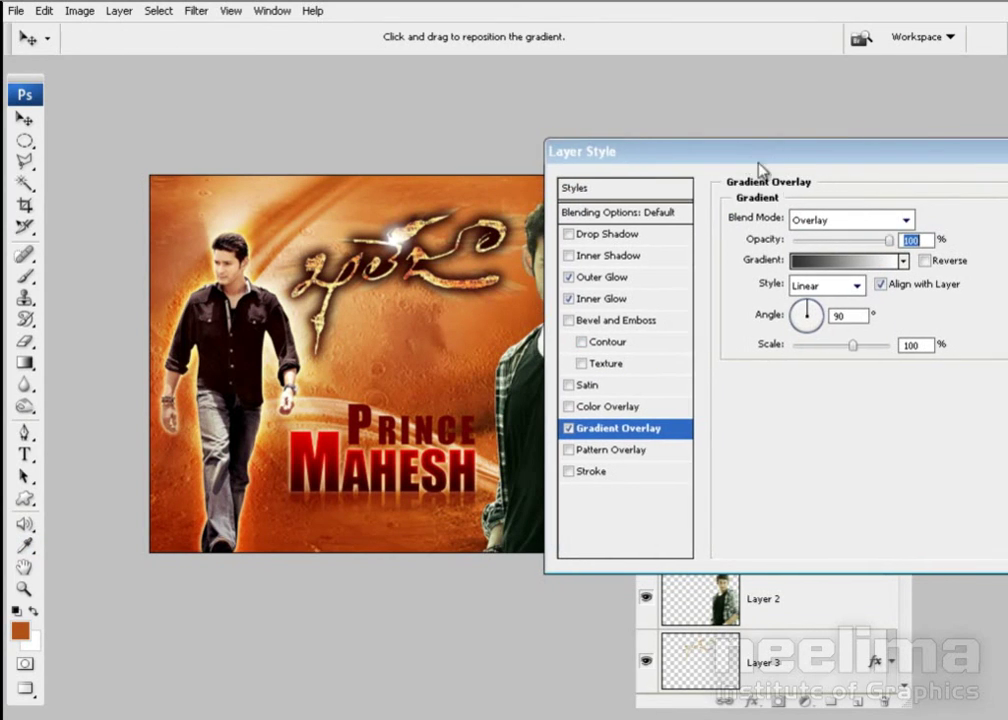
click(610, 303)
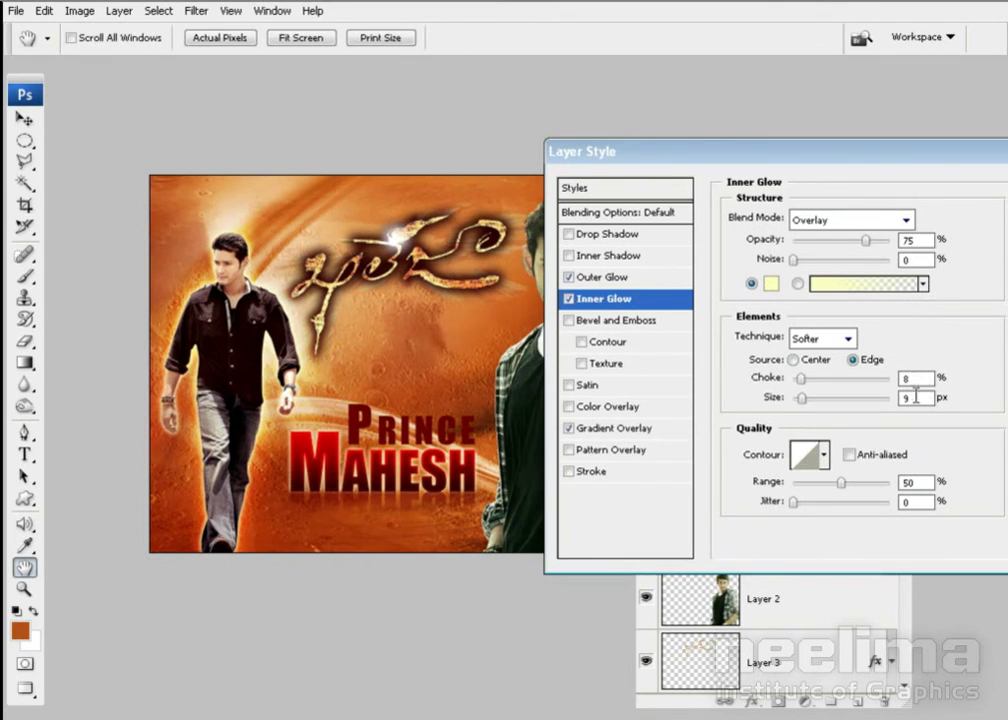
key(shift+Tab)
text(5)
drag(772, 165, 650, 176)
click(950, 202)
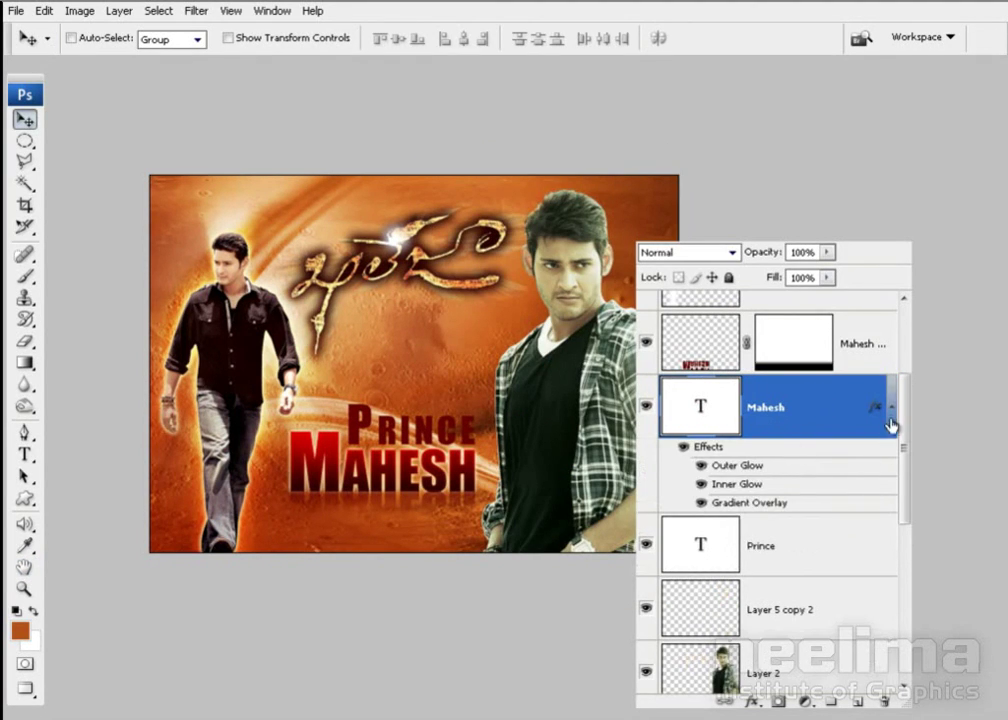
Select the Prince text layer and open its Layer Style settings
click(891, 408)
click(702, 490)
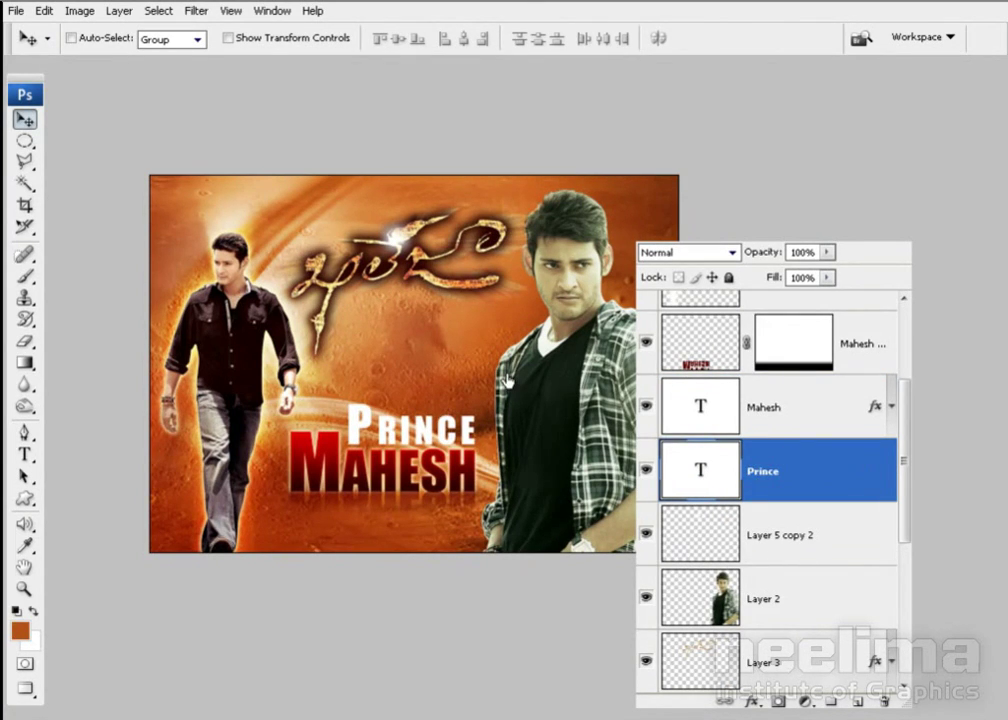
double_click(820, 470)
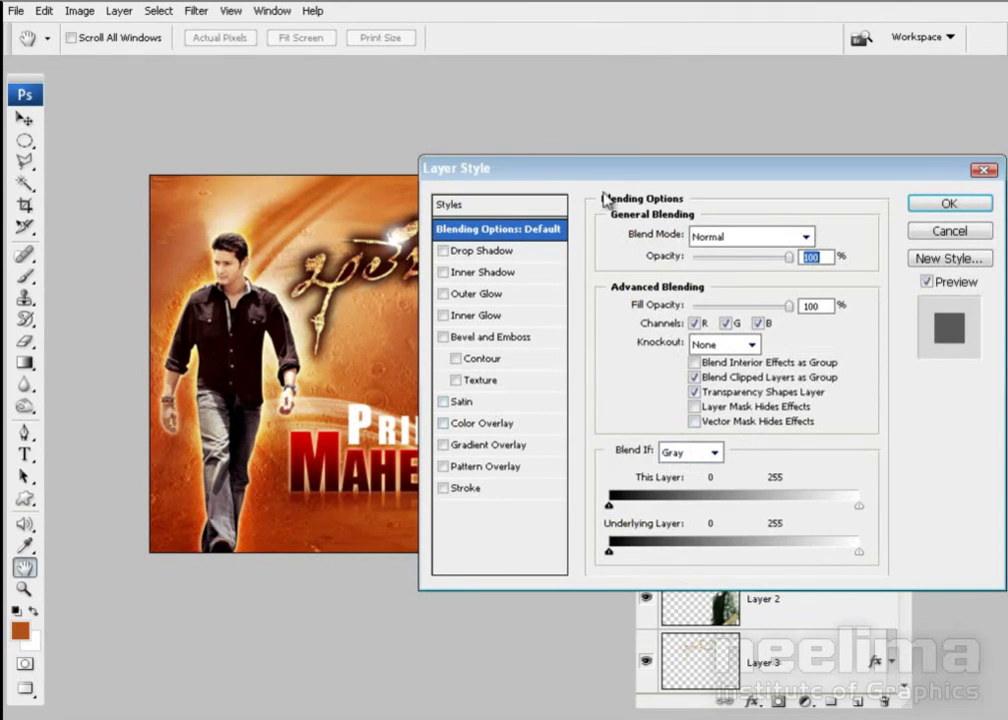
drag(600, 170, 681, 172)
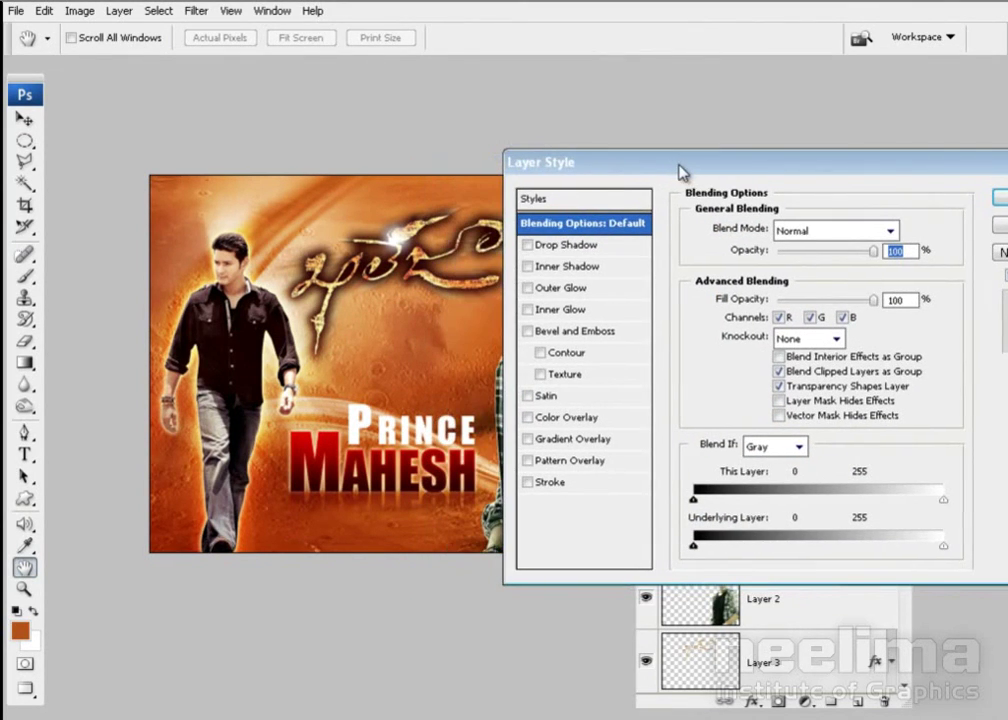
Add a Normal-mode Gradient Overlay with the copper preset to PRINCE and open it for editing
click(572, 440)
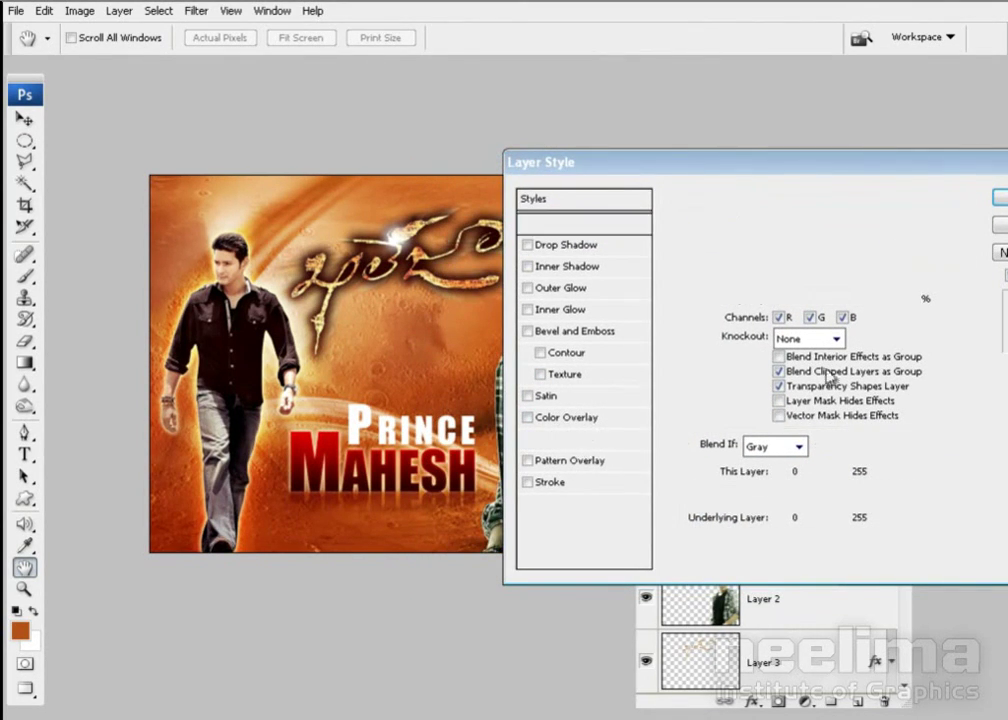
click(866, 232)
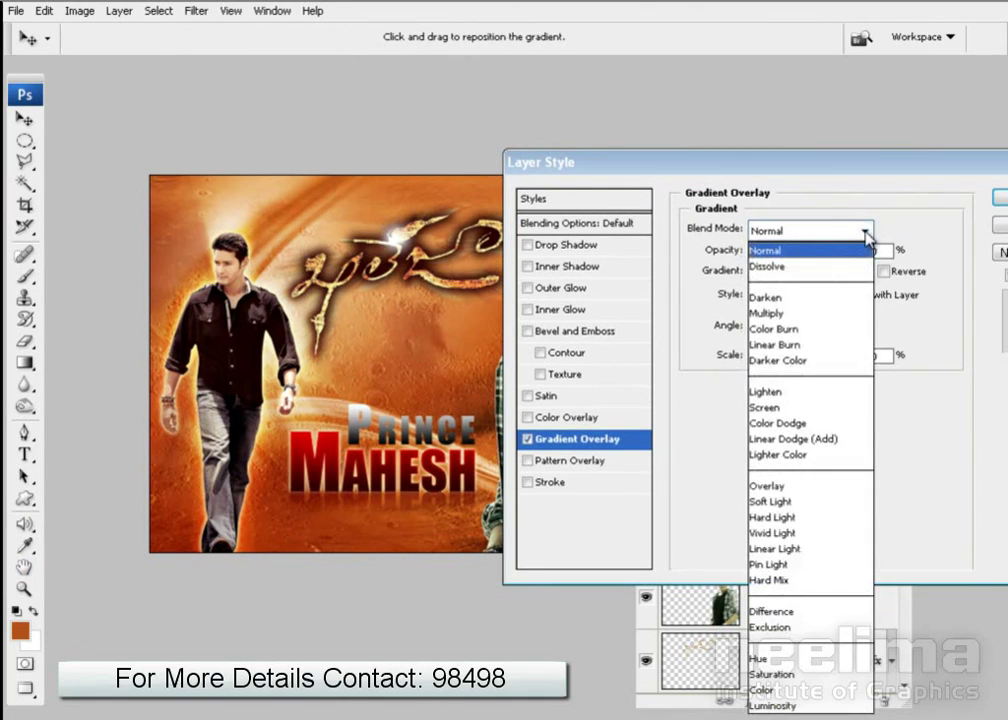
click(790, 250)
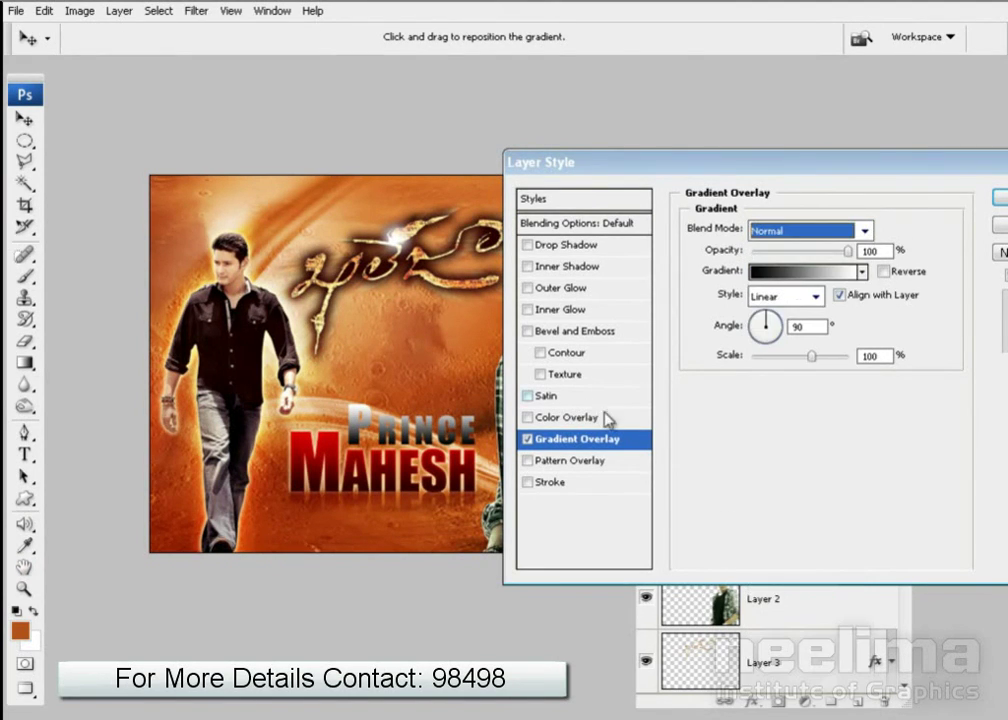
click(862, 271)
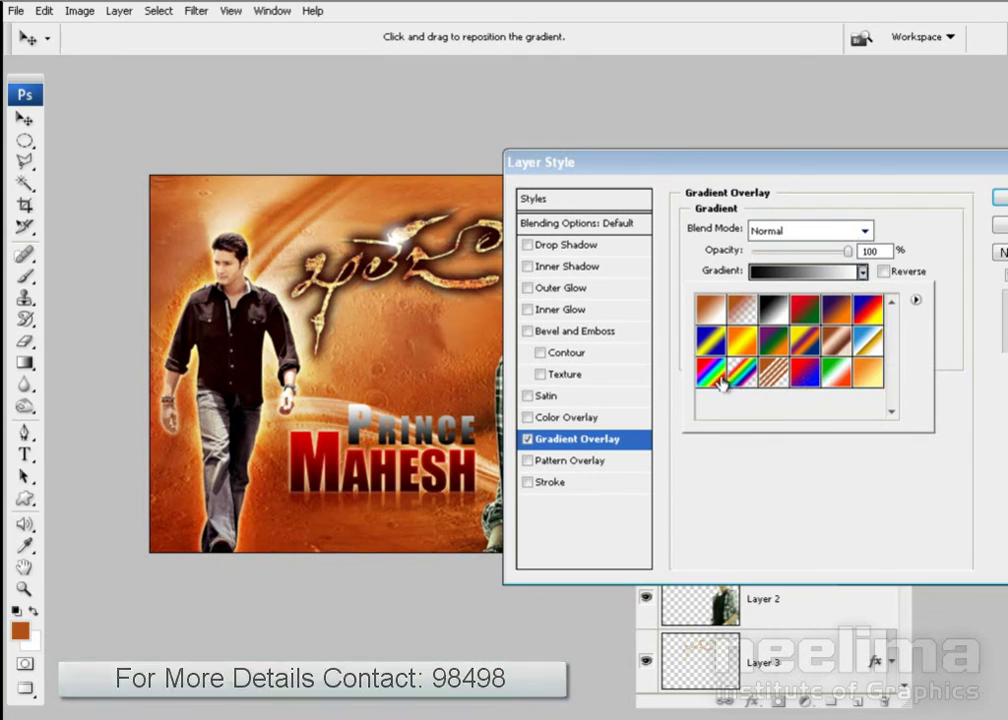
click(868, 310)
click(708, 310)
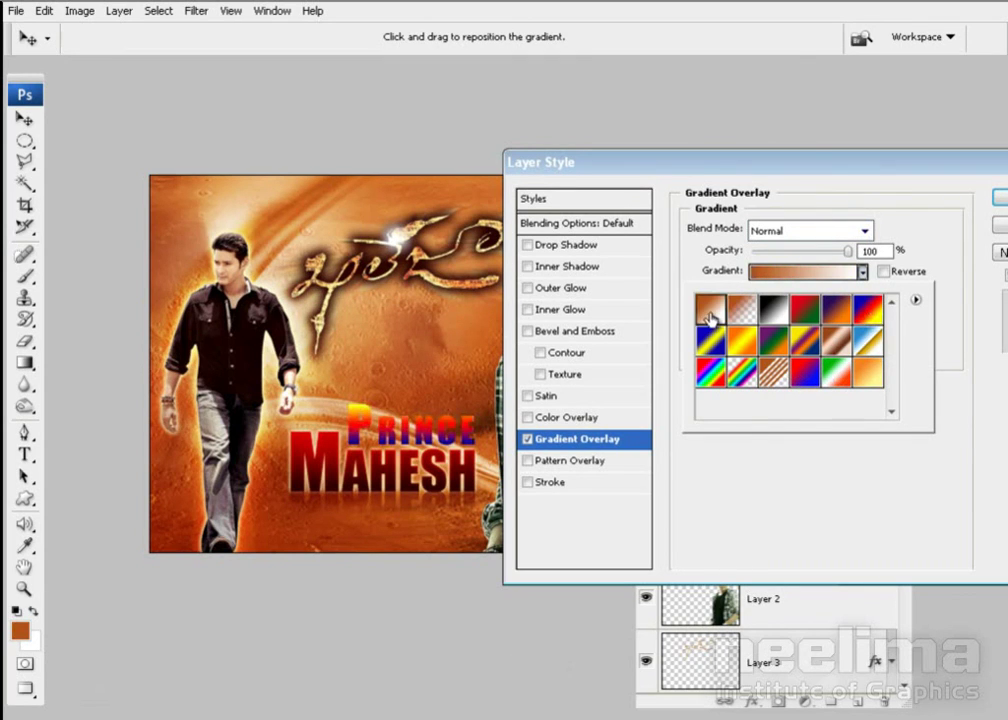
click(800, 271)
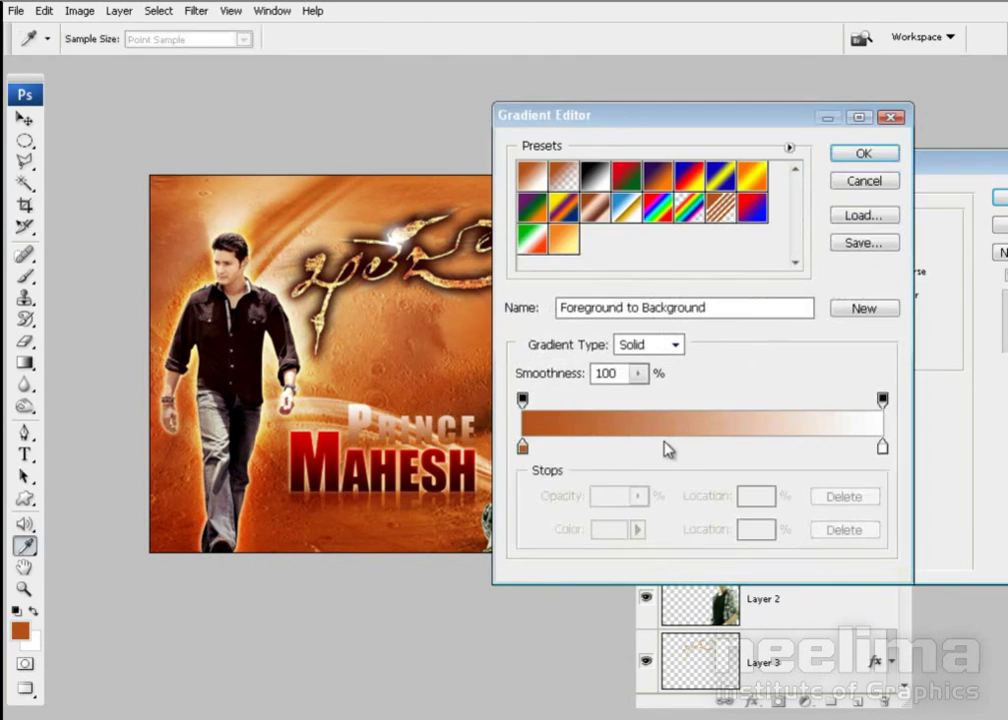
Make the PRINCE gradient dark red (RGB 100,0,0) to brown by removing the white stop
click(523, 446)
click(752, 446)
click(523, 446)
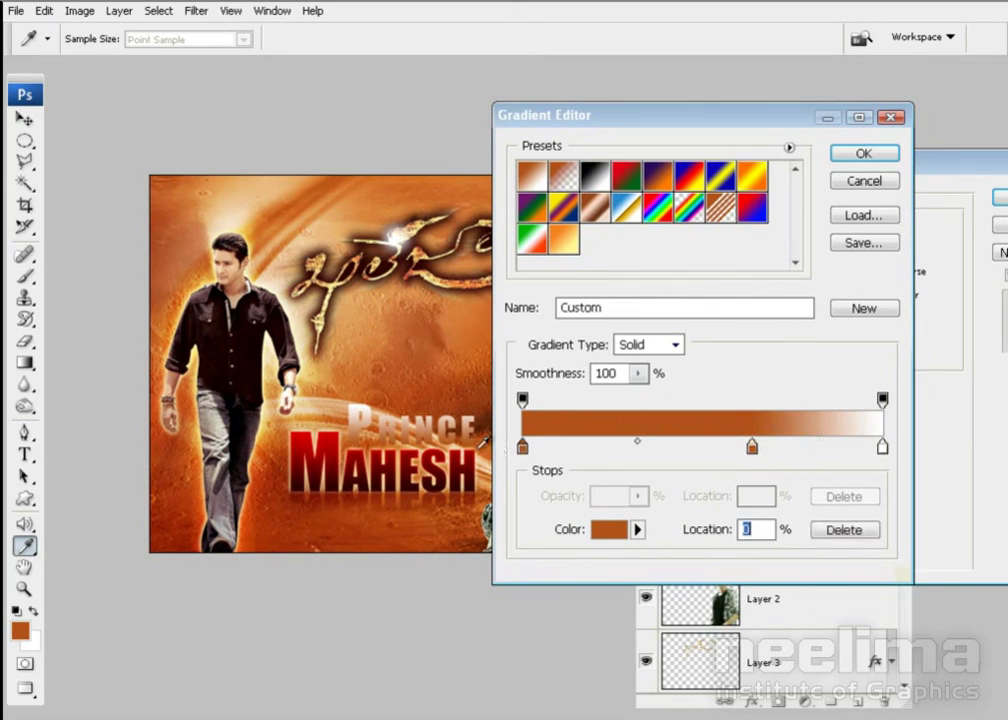
click(608, 529)
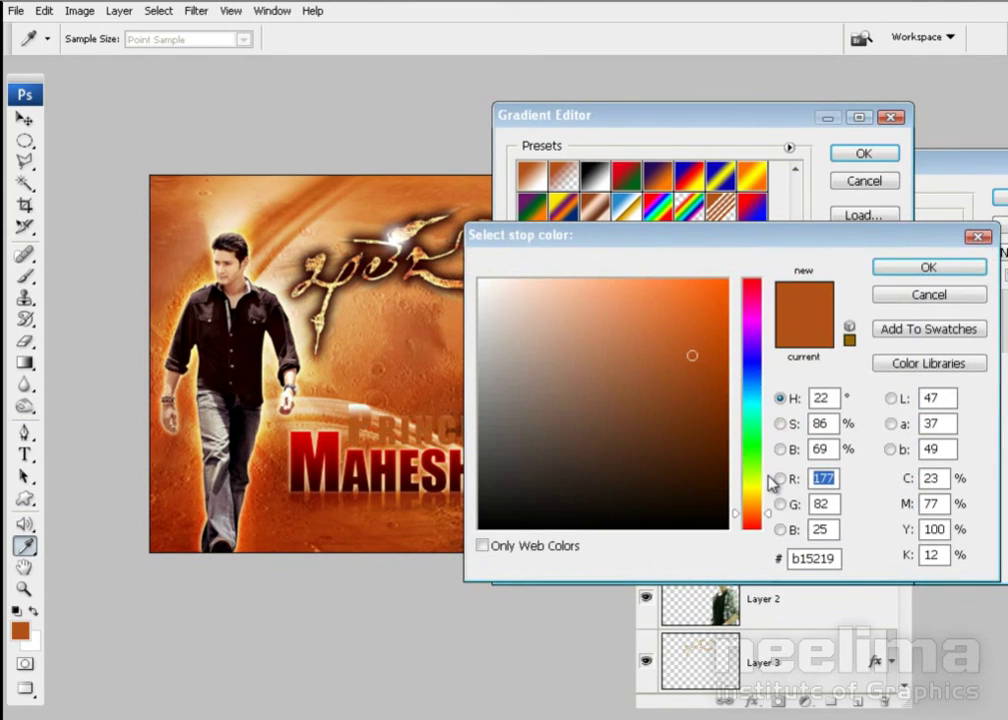
text(100)
key(Tab)
text(0)
key(Tab)
text(0)
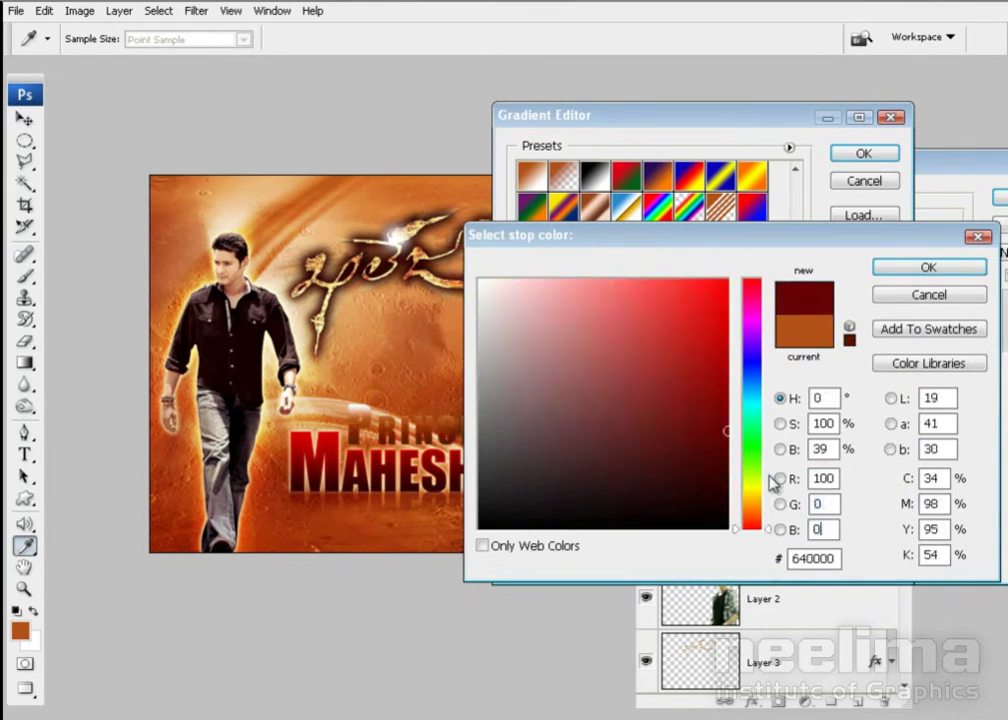
key(Return)
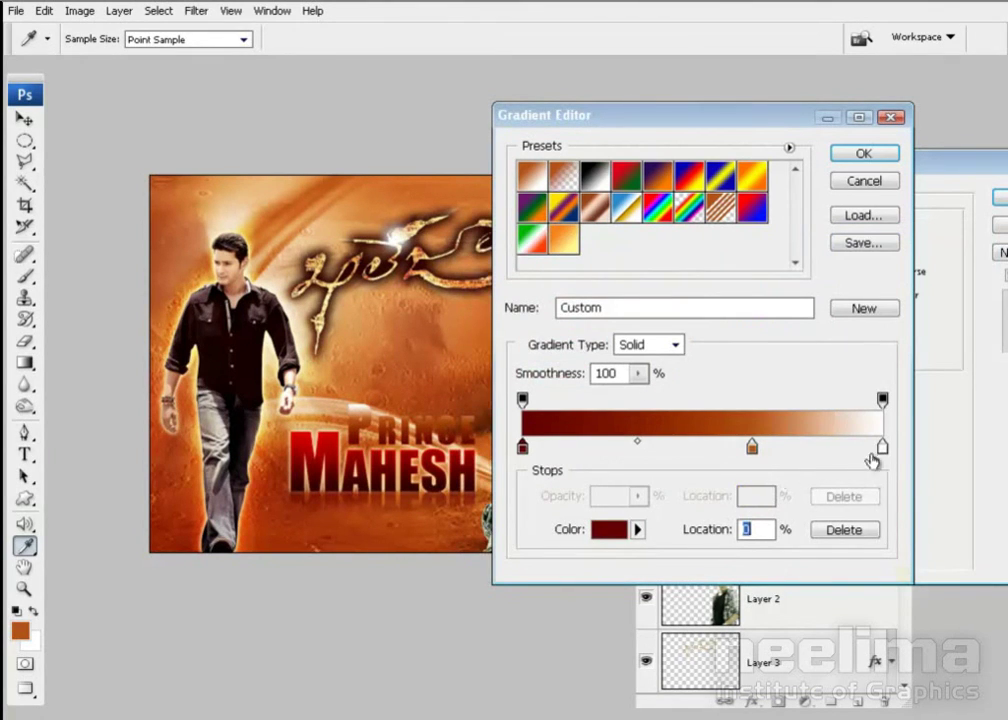
drag(882, 447, 877, 485)
drag(752, 447, 903, 443)
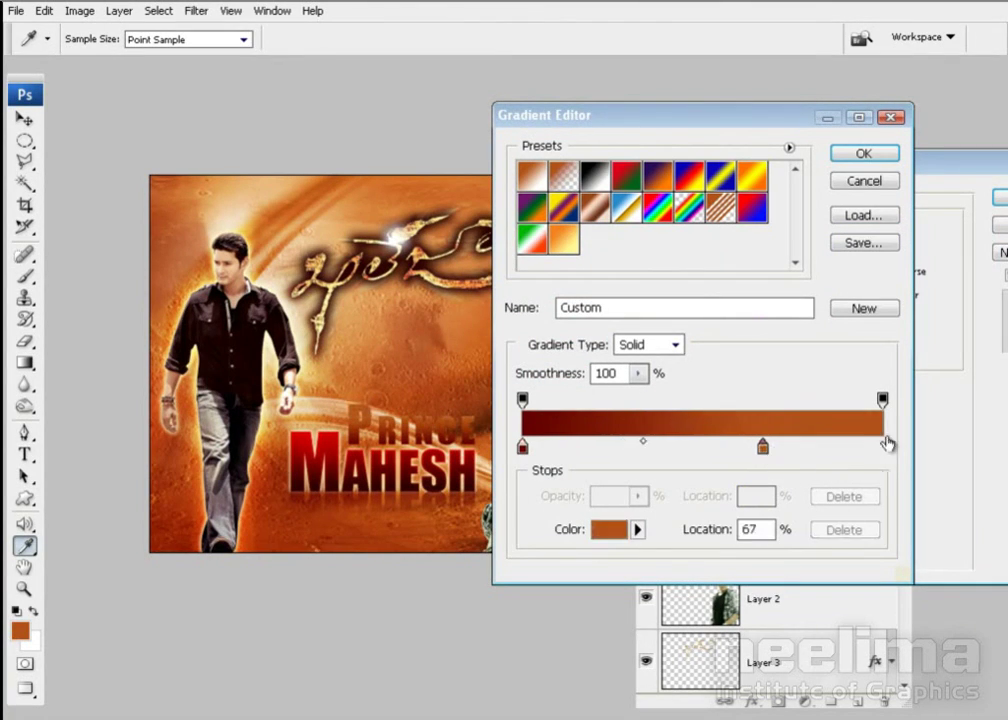
click(860, 153)
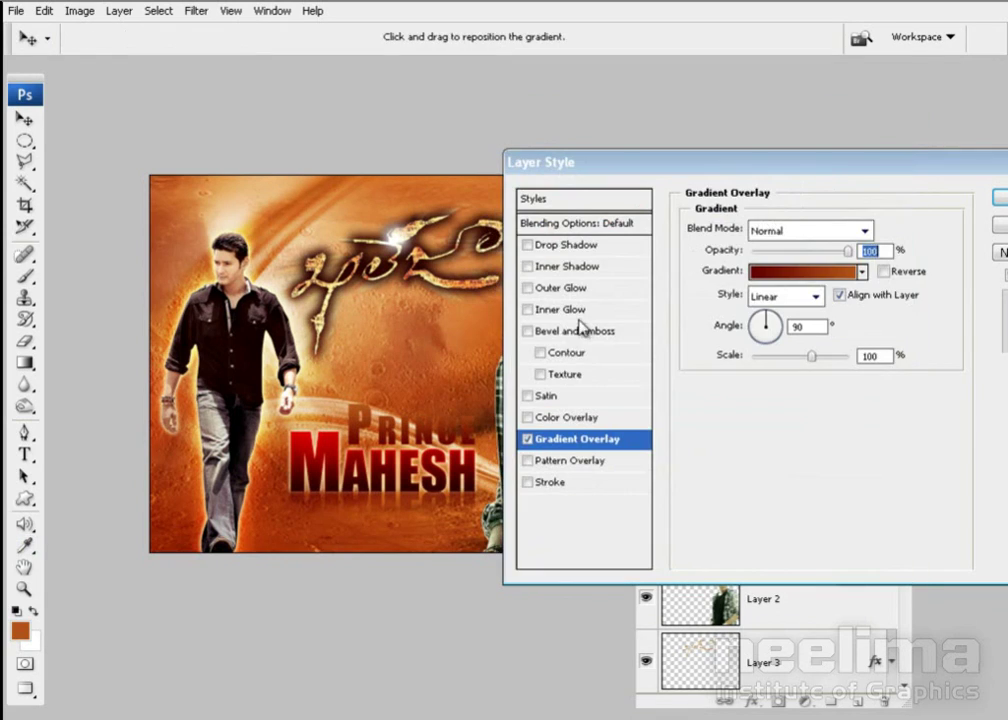
Add a solid white stroke around the PRINCE letters
click(569, 482)
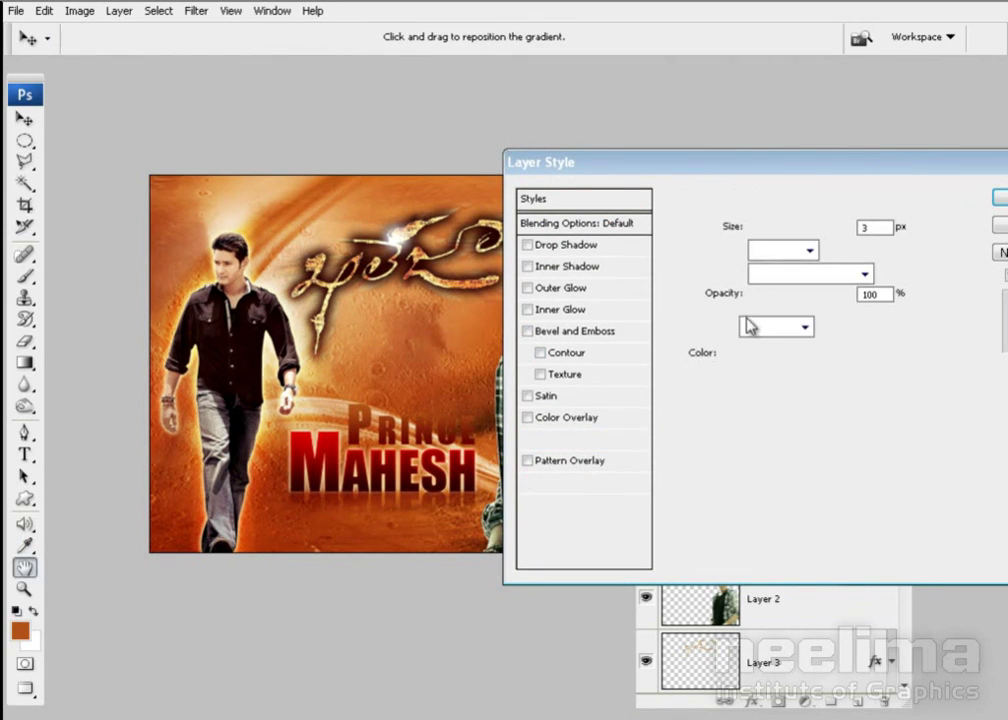
click(758, 337)
click(731, 344)
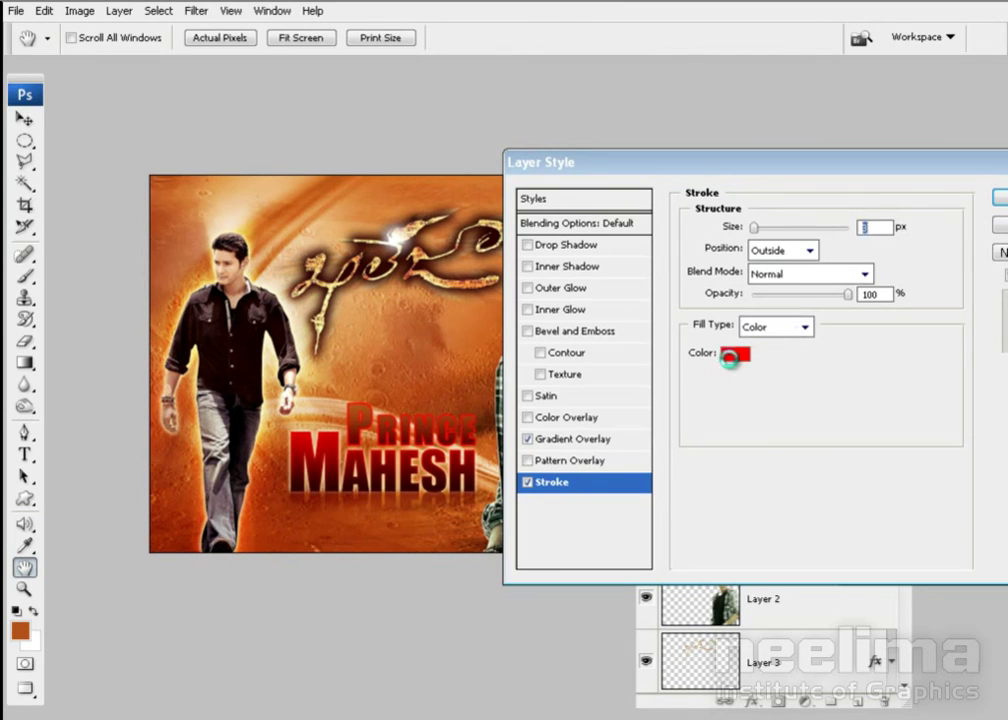
click(731, 354)
drag(558, 404, 478, 278)
click(928, 267)
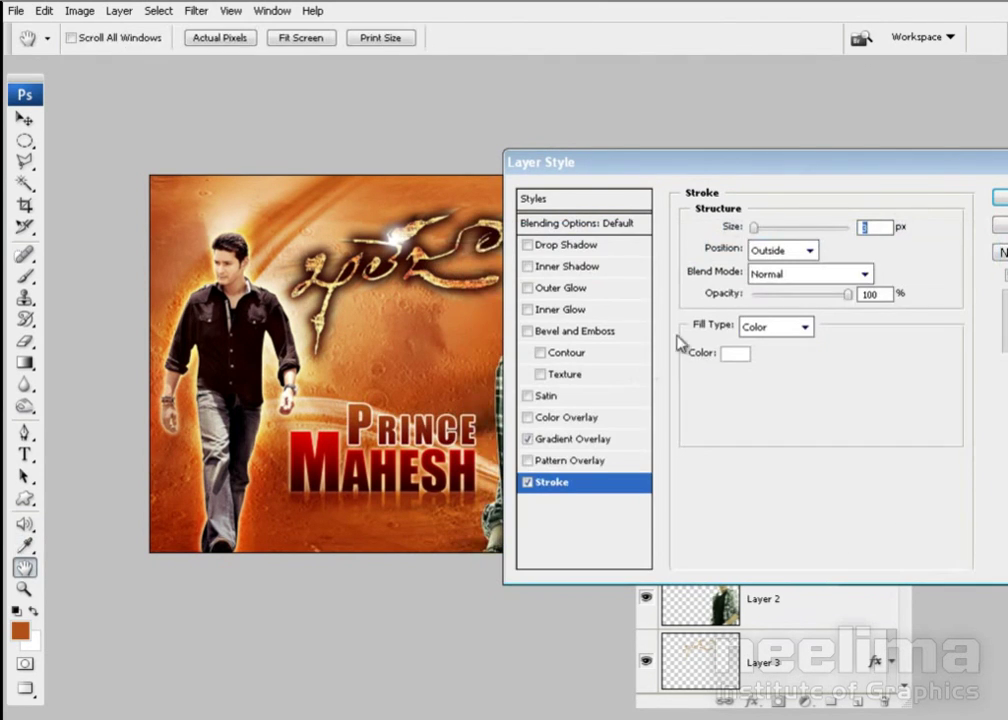
Set the stroke to Outside position with Overlay blending, and enable Inner Glow
click(778, 250)
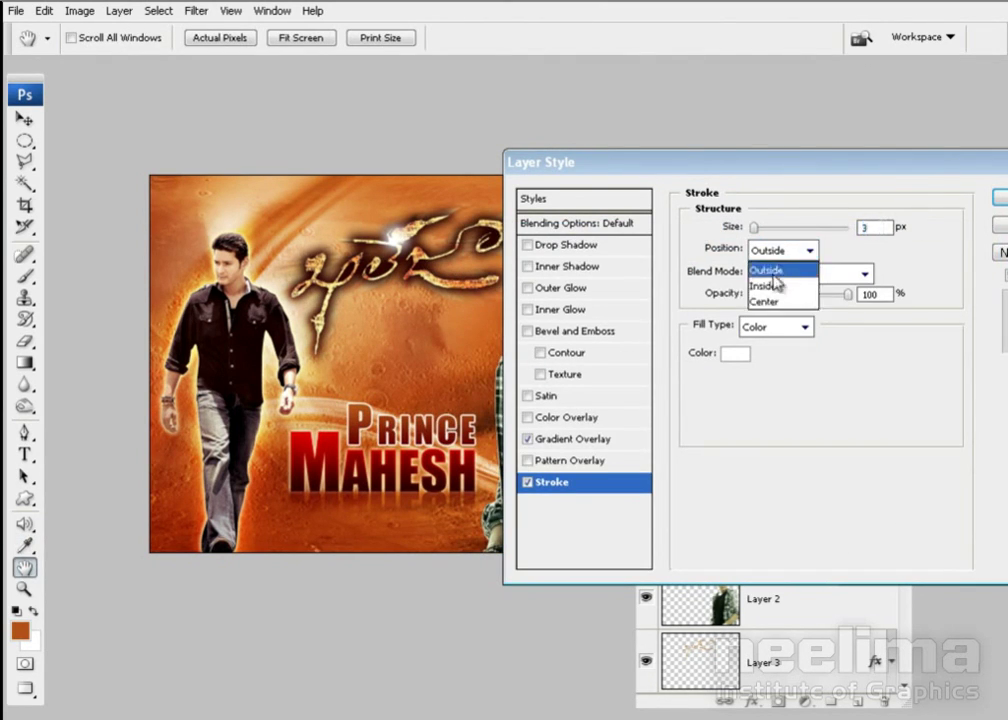
click(768, 299)
click(785, 250)
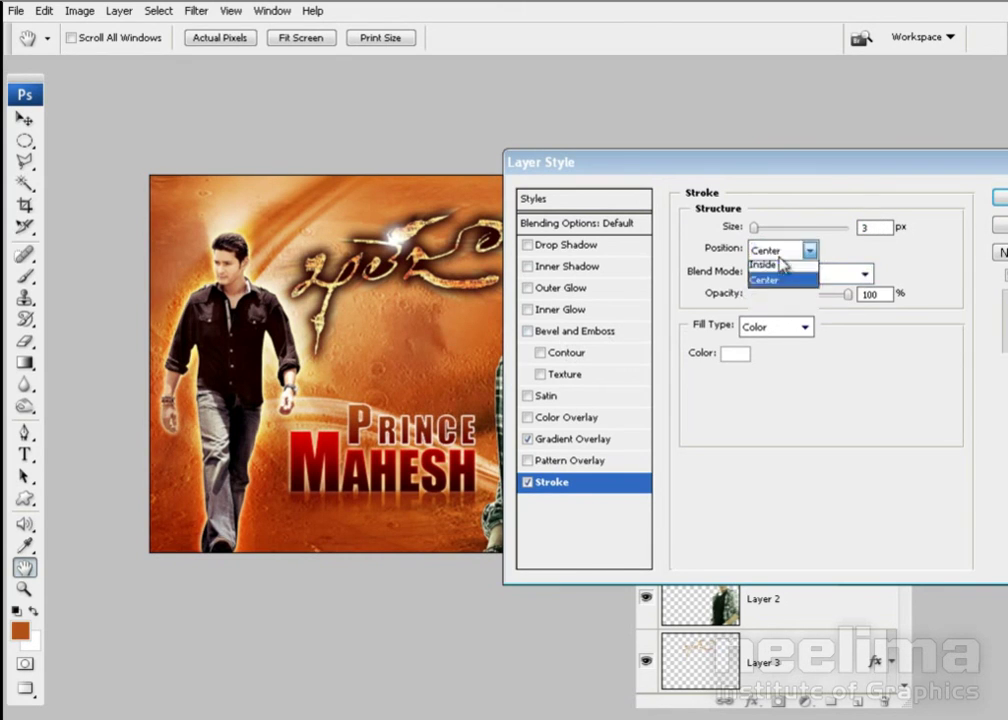
click(767, 271)
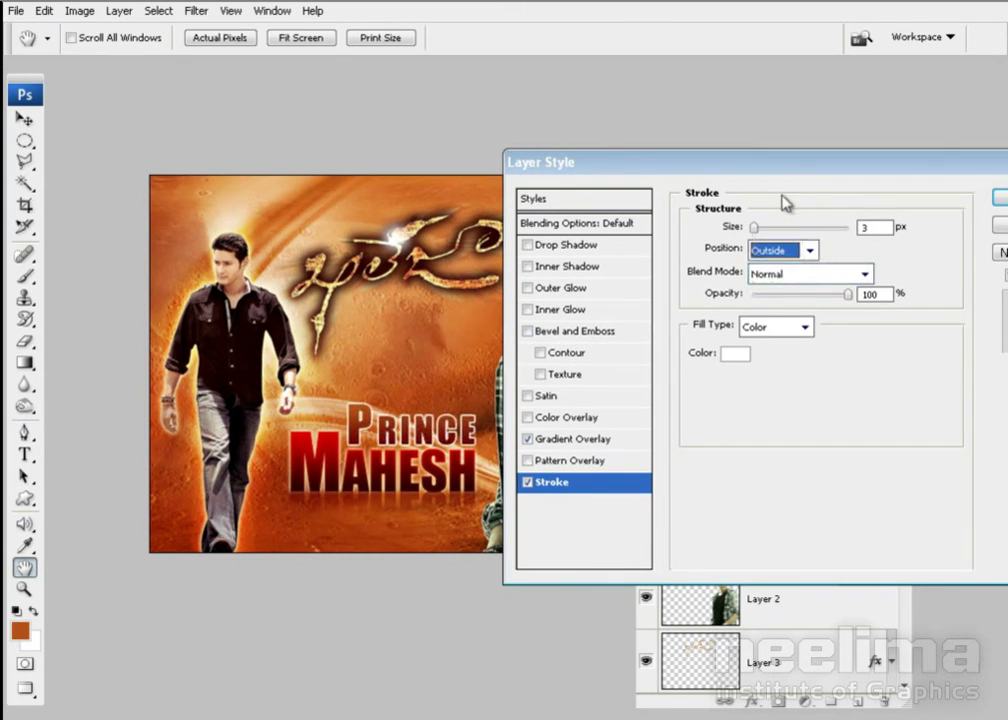
drag(790, 183, 786, 149)
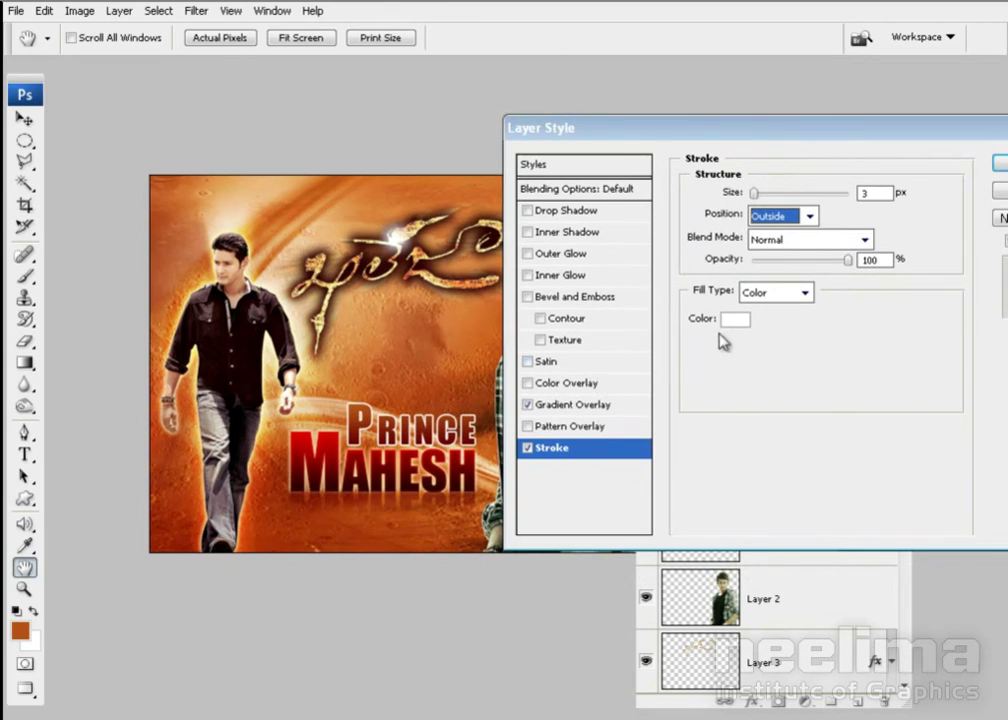
click(784, 240)
click(770, 492)
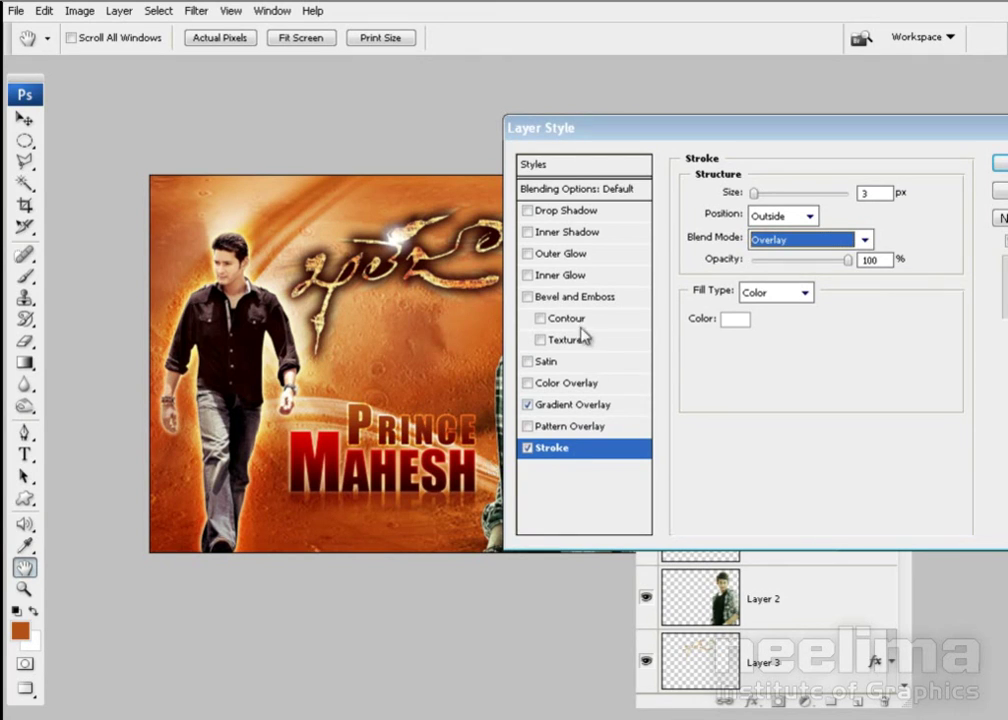
click(568, 273)
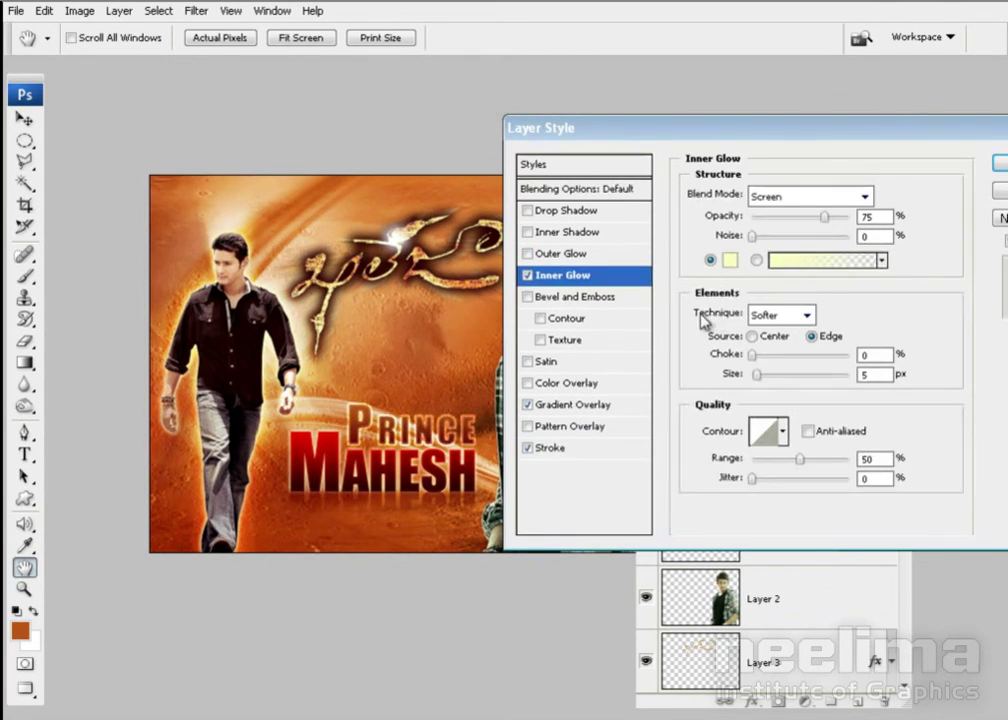
Set PRINCE's inner glow to Overlay, add a 120° size-10 drop shadow, and apply the effects
click(790, 197)
click(815, 451)
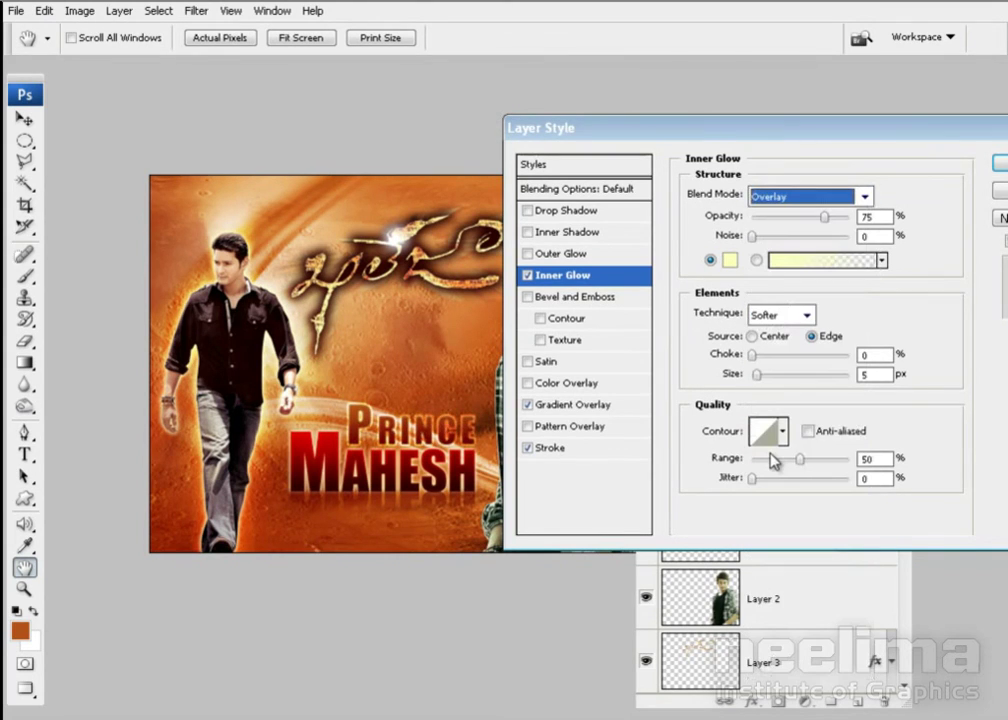
click(575, 213)
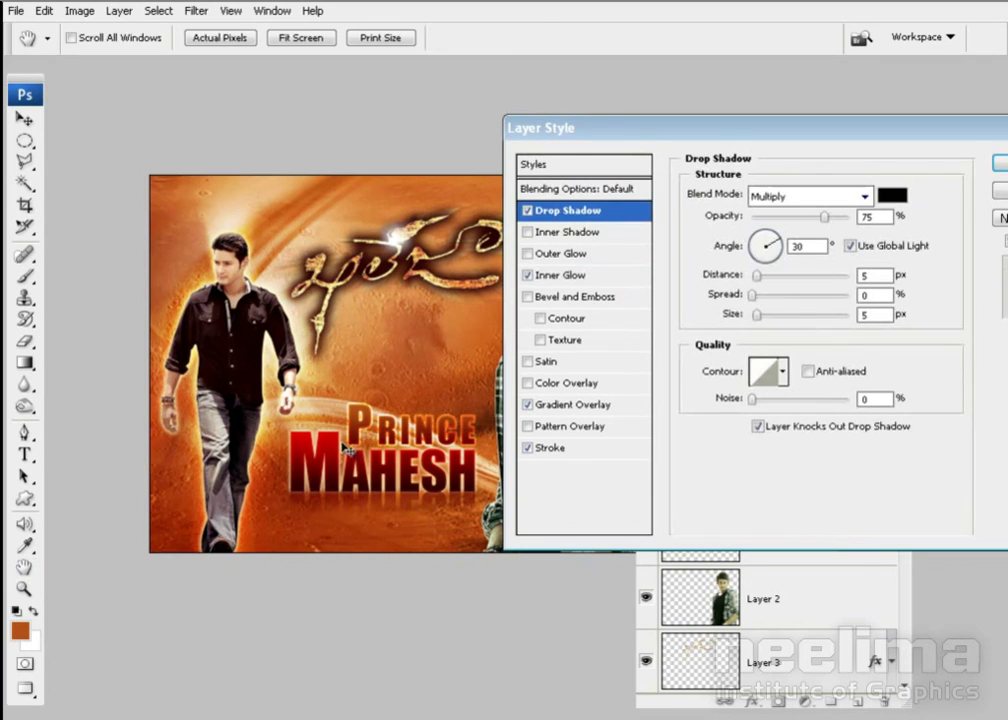
click(858, 250)
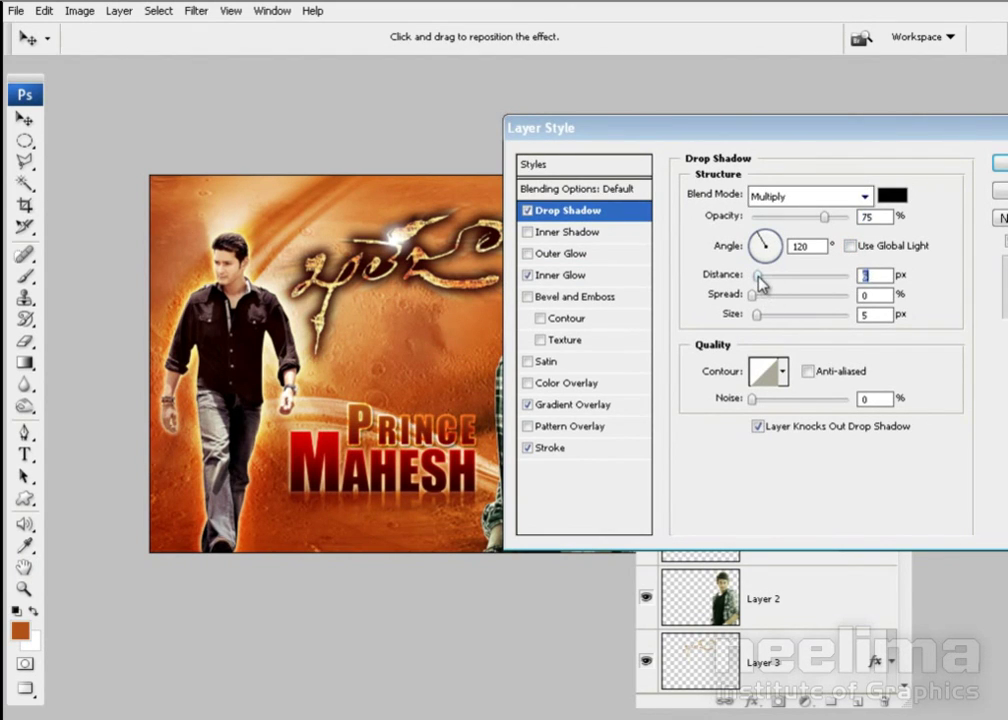
drag(757, 315, 764, 316)
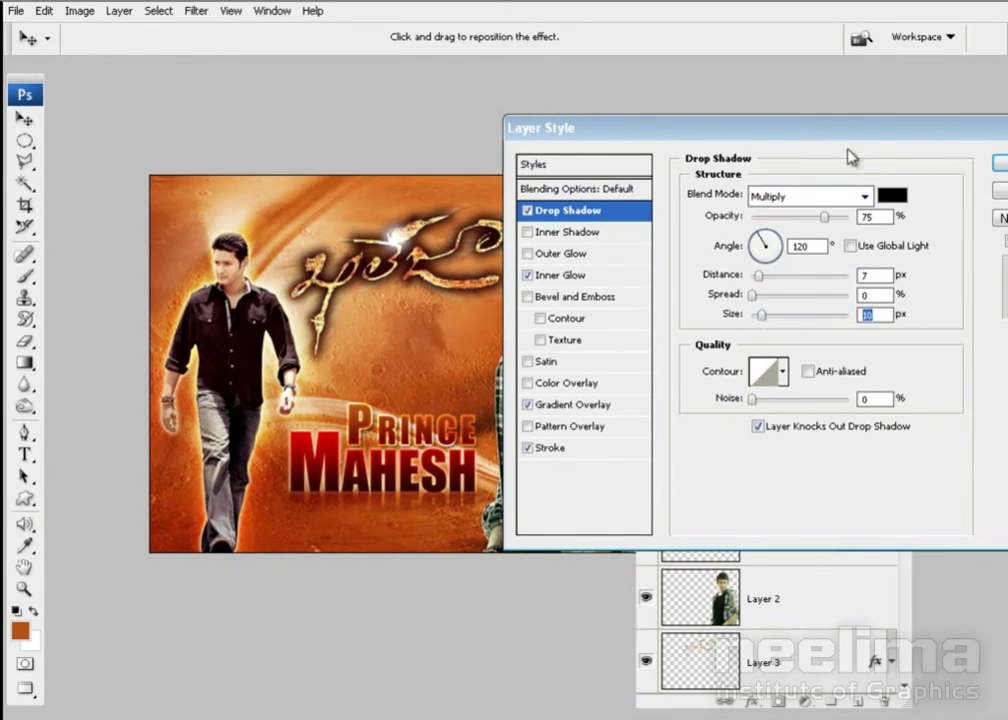
drag(797, 142, 718, 113)
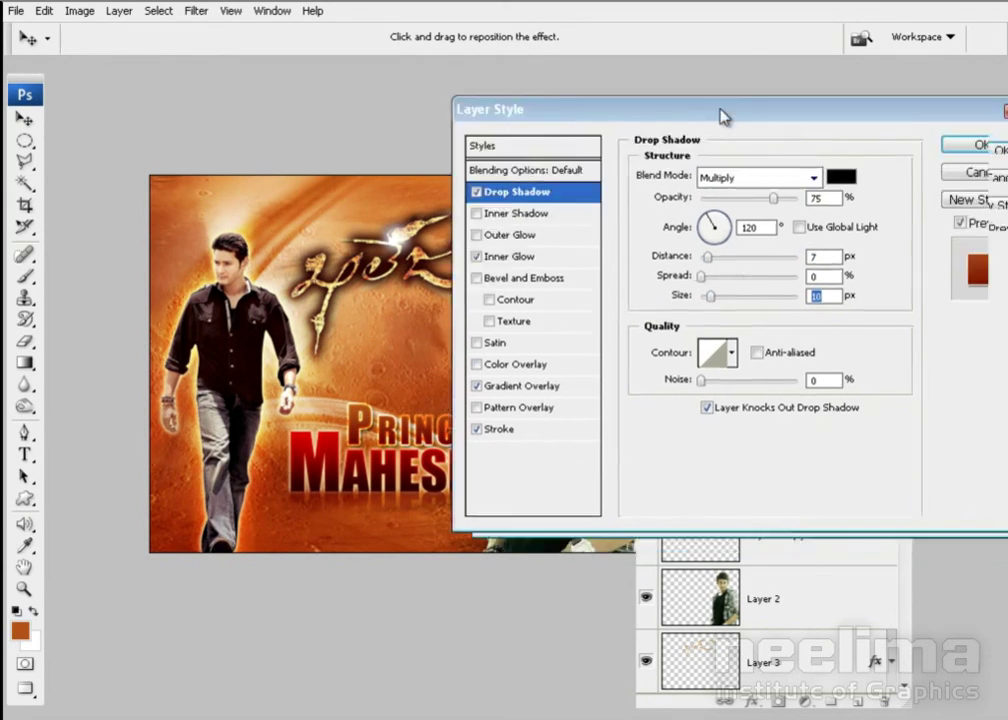
click(972, 142)
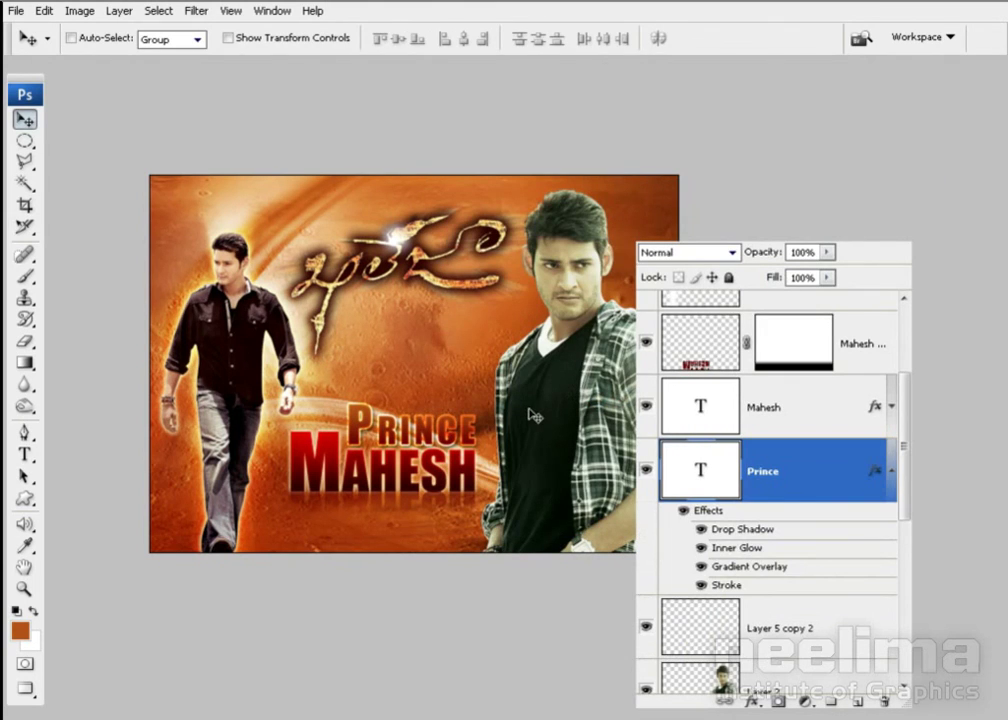
Select Layer 2 in full-screen view, then open and cancel a Levels adjustment
ctrl+click(591, 333)
key(f)
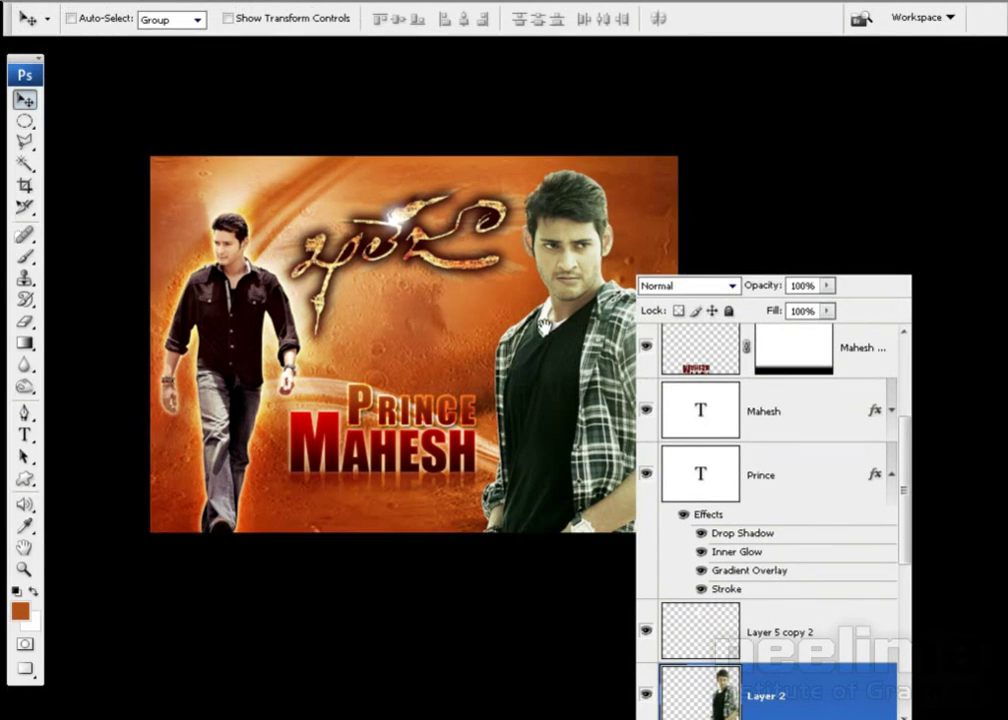
drag(545, 325, 460, 332)
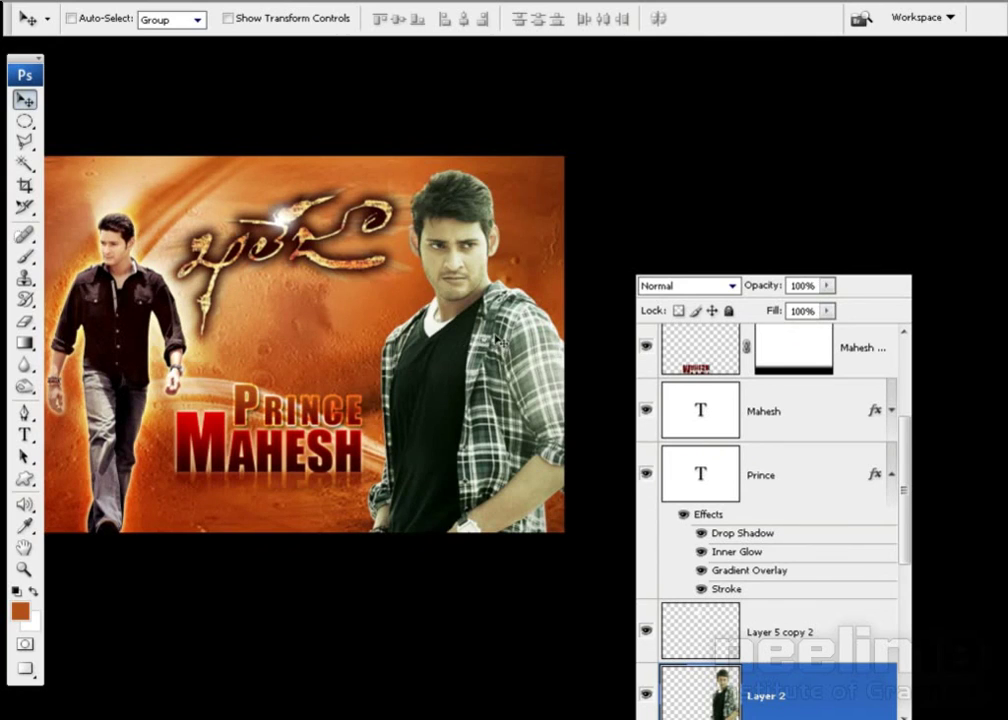
key(ctrl+l)
drag(569, 155, 702, 156)
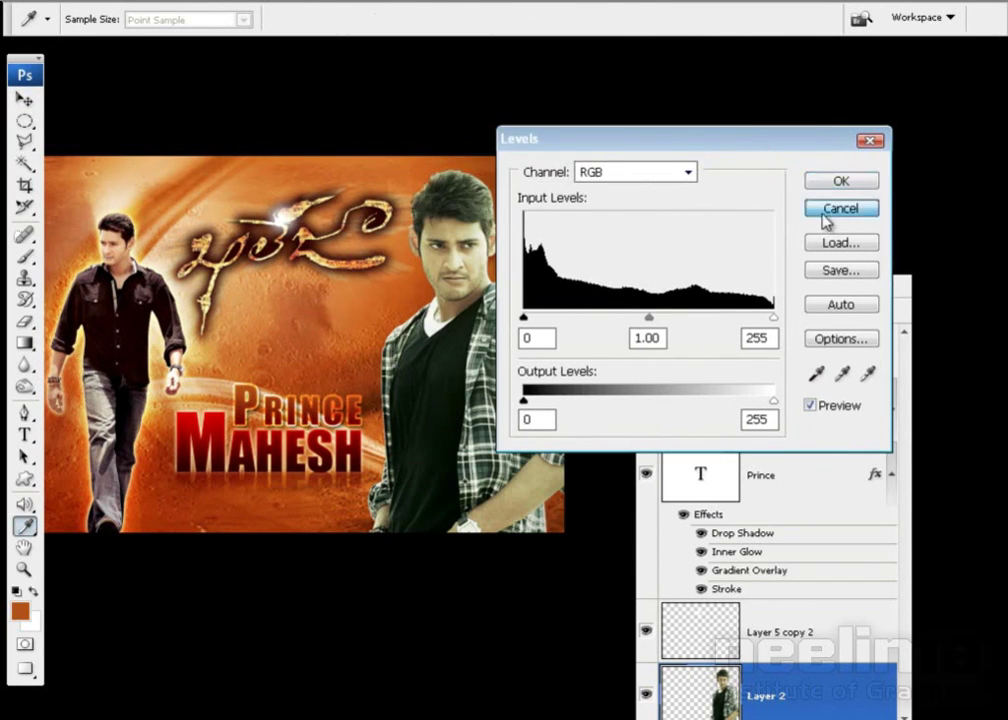
click(826, 210)
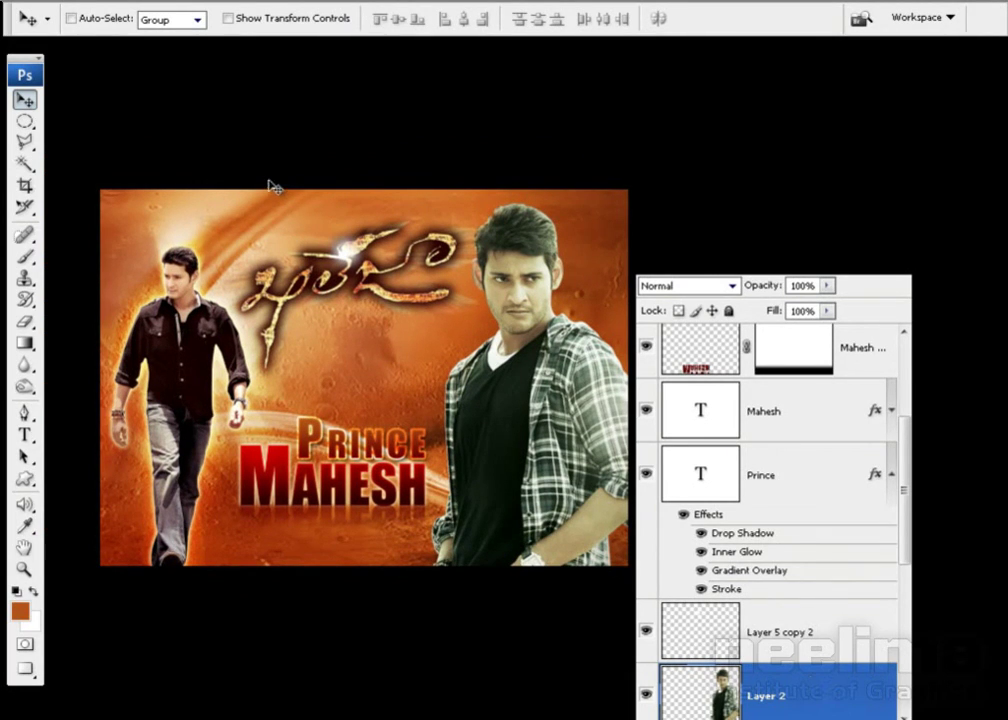
Apply Curves to the right figure, pulling the midpoint down to about input 140, output 117
key(alt+i)
key(Right)
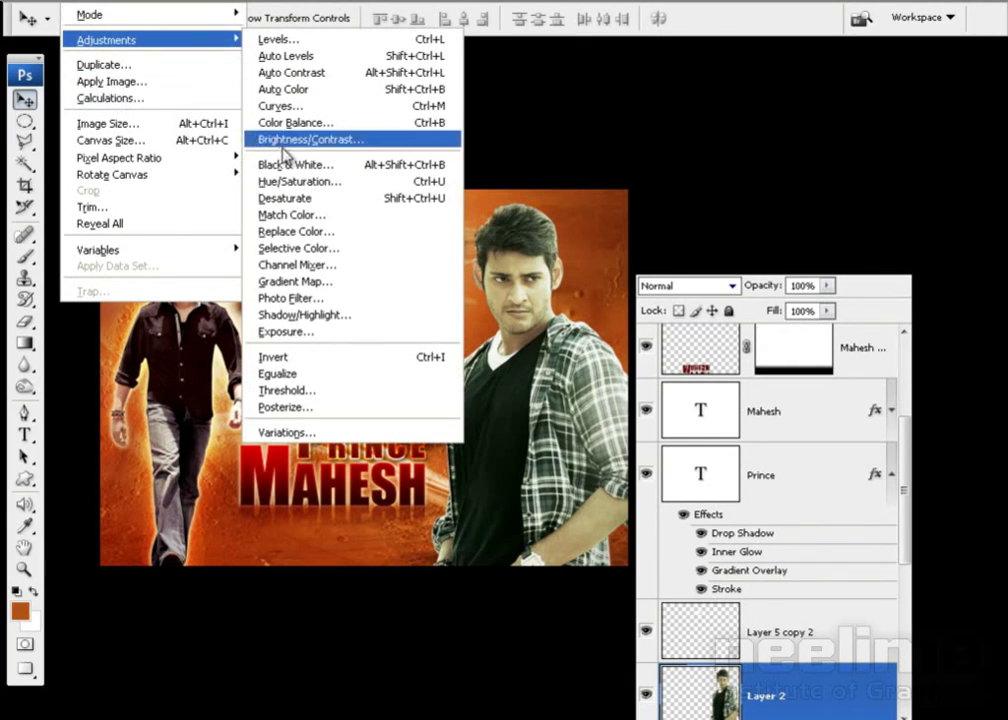
click(281, 106)
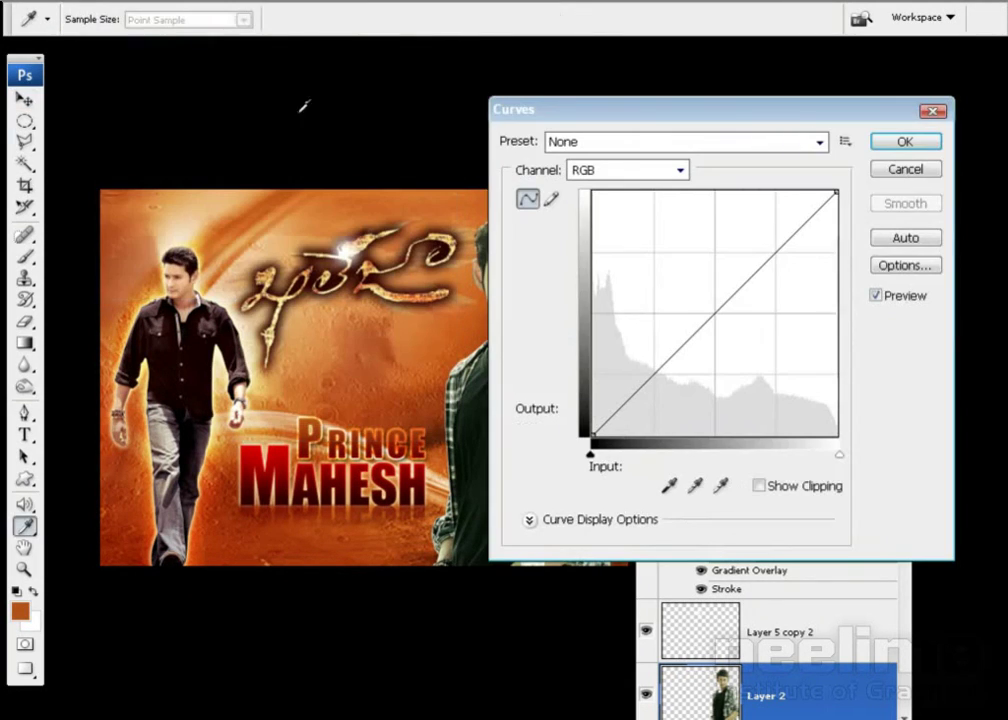
drag(713, 315, 707, 307)
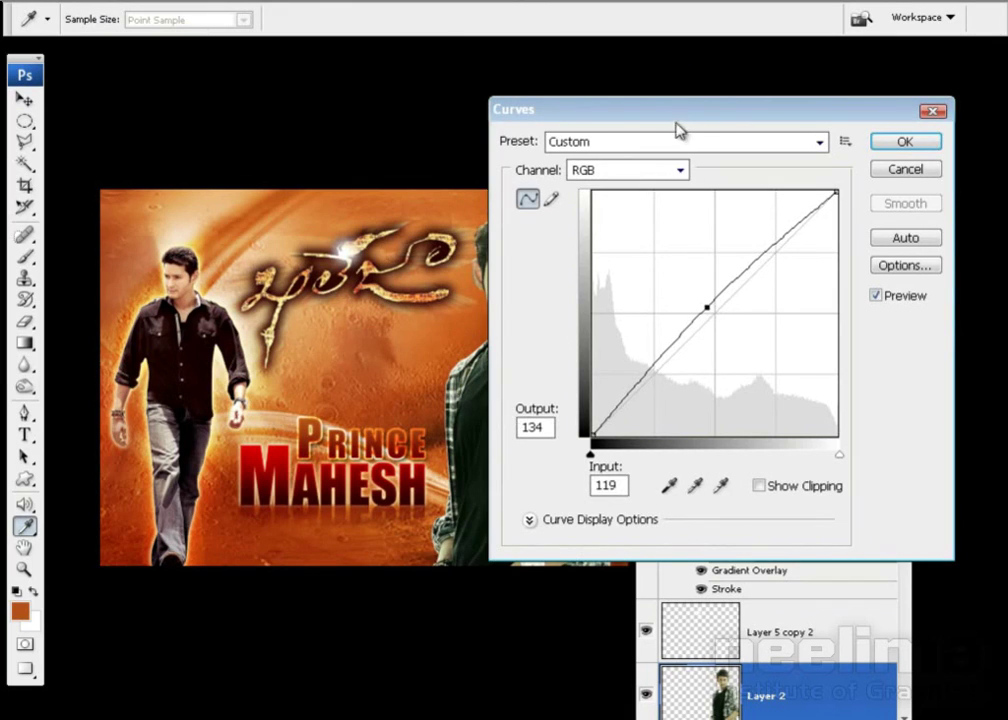
drag(680, 110, 797, 120)
drag(824, 317, 839, 331)
click(998, 150)
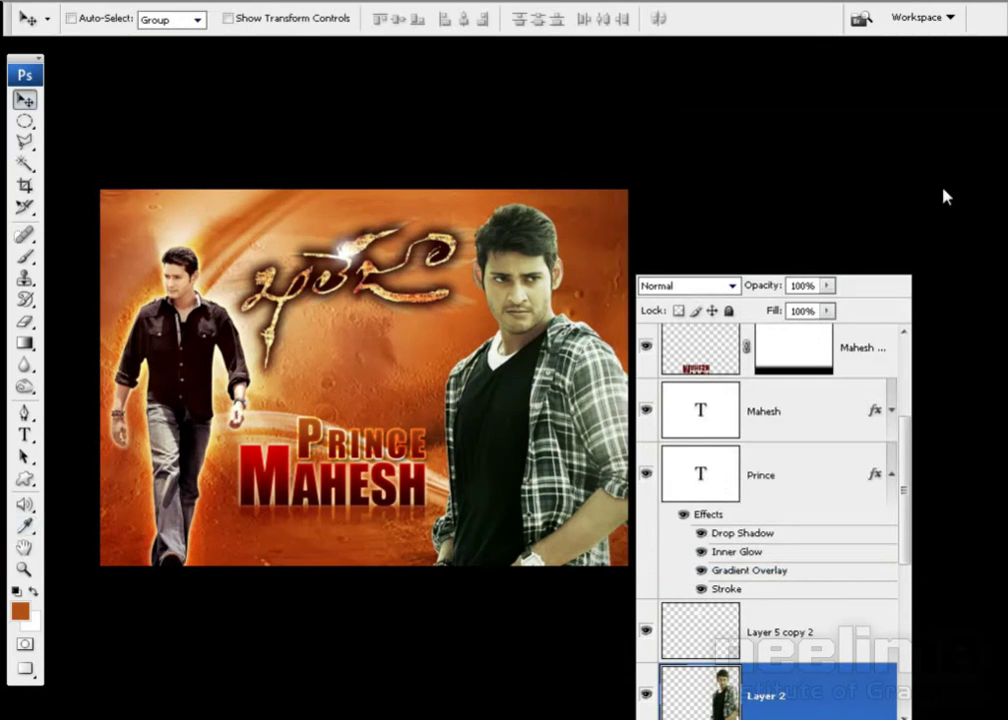
Open the Brightness/Contrast adjustment, then close it without applying changes
key(alt+i)
key(Down)
key(Right)
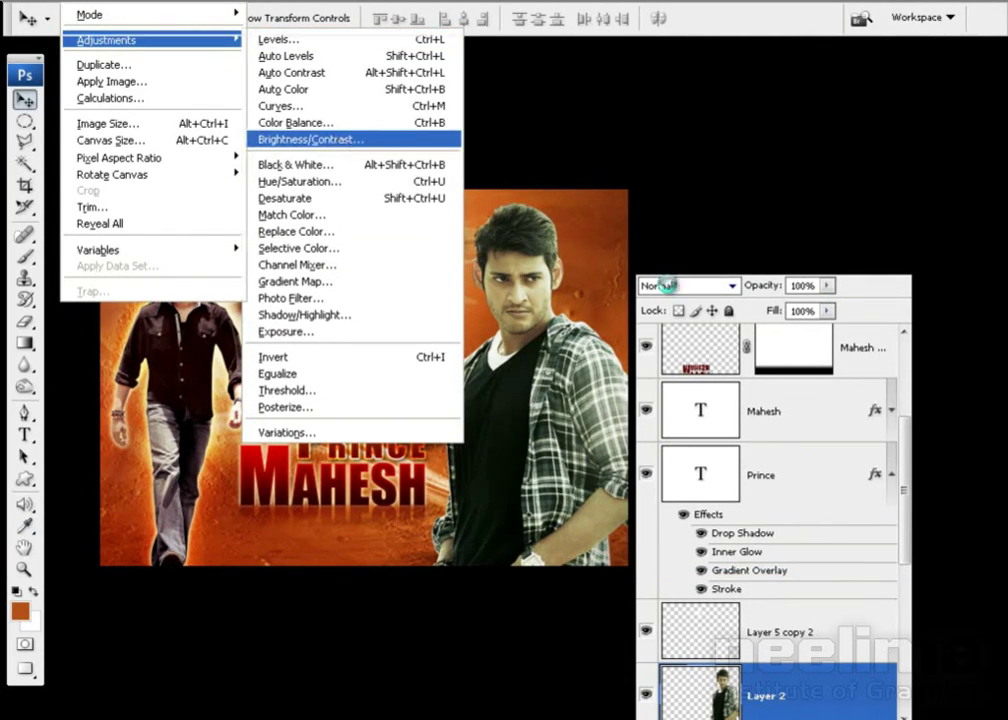
click(340, 140)
drag(693, 287, 740, 287)
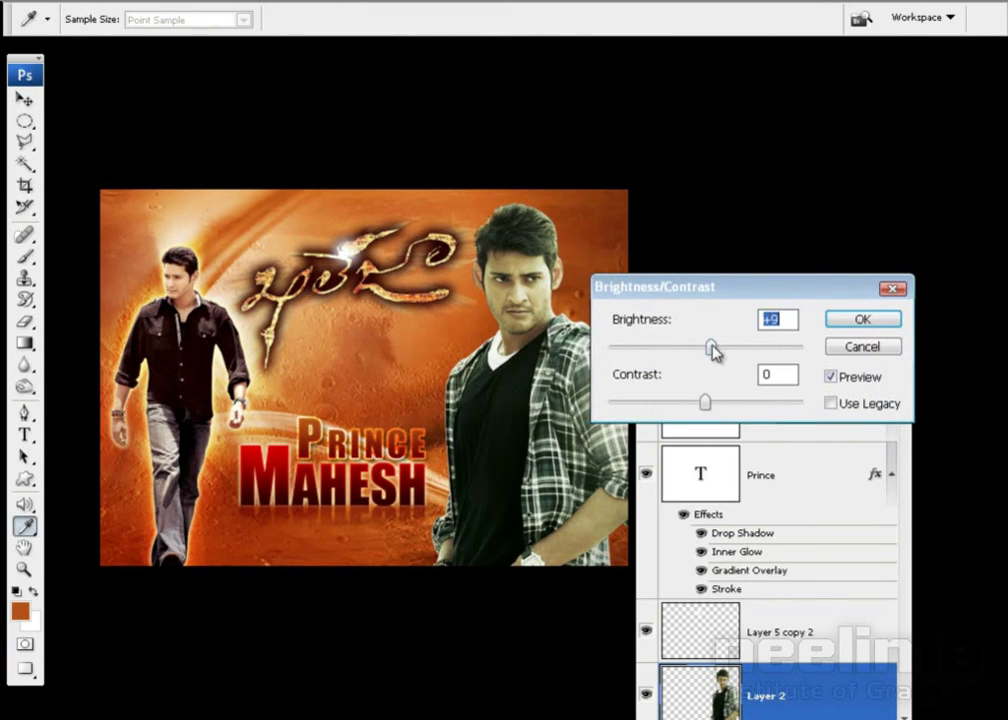
click(834, 319)
key(v)
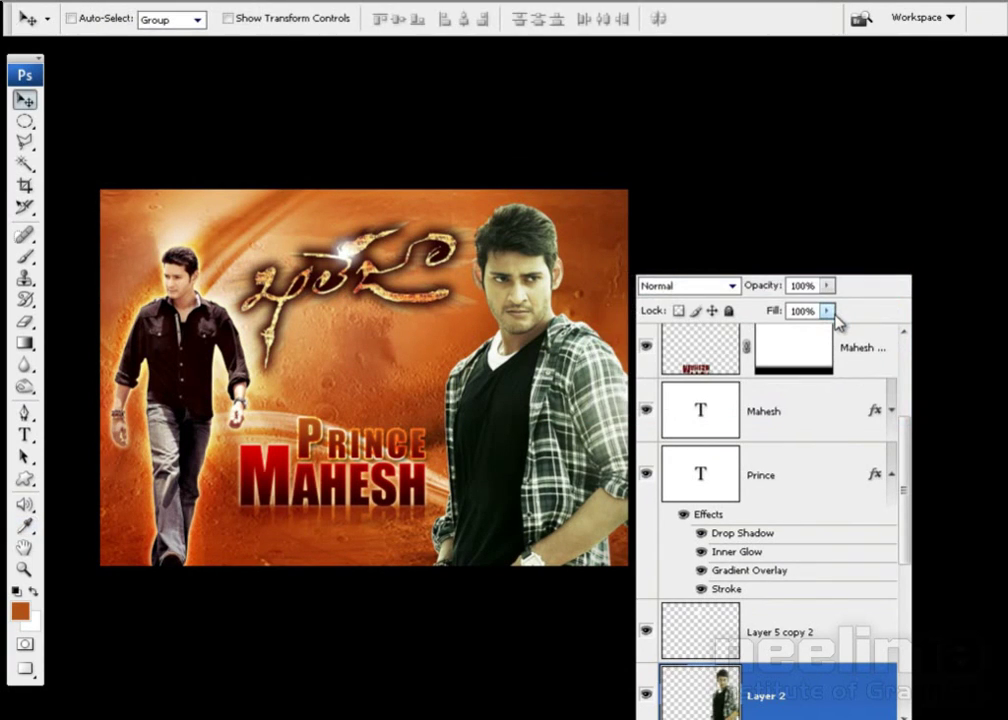
Apply Levels to the right figure with input values 27, 1.04 and 242
key(ctrl+l)
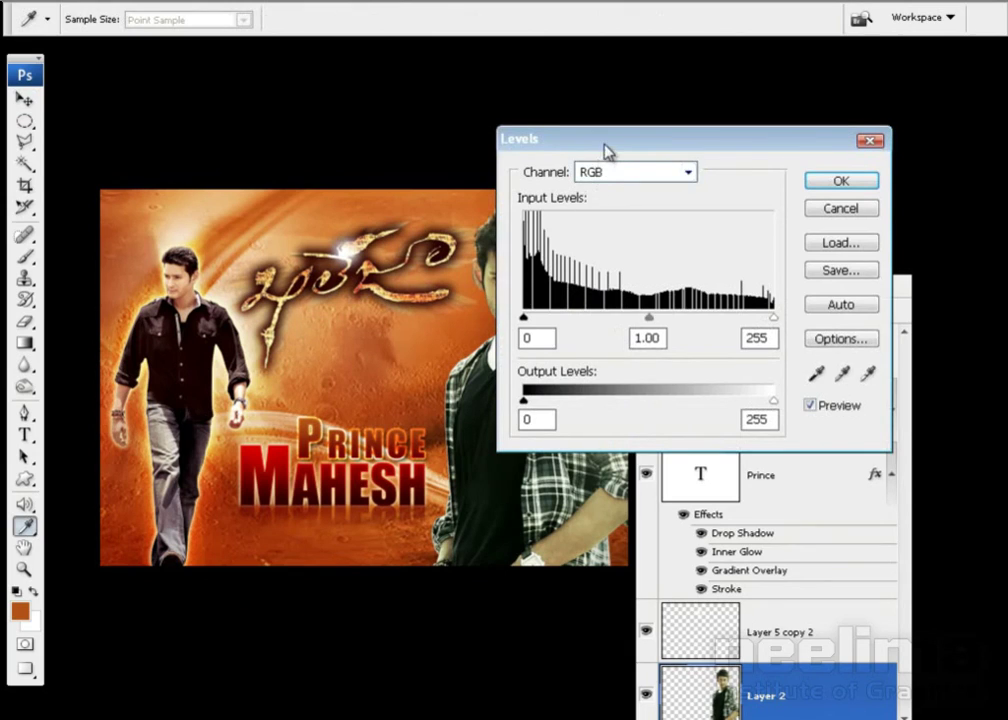
drag(603, 151, 695, 153)
drag(596, 320, 607, 320)
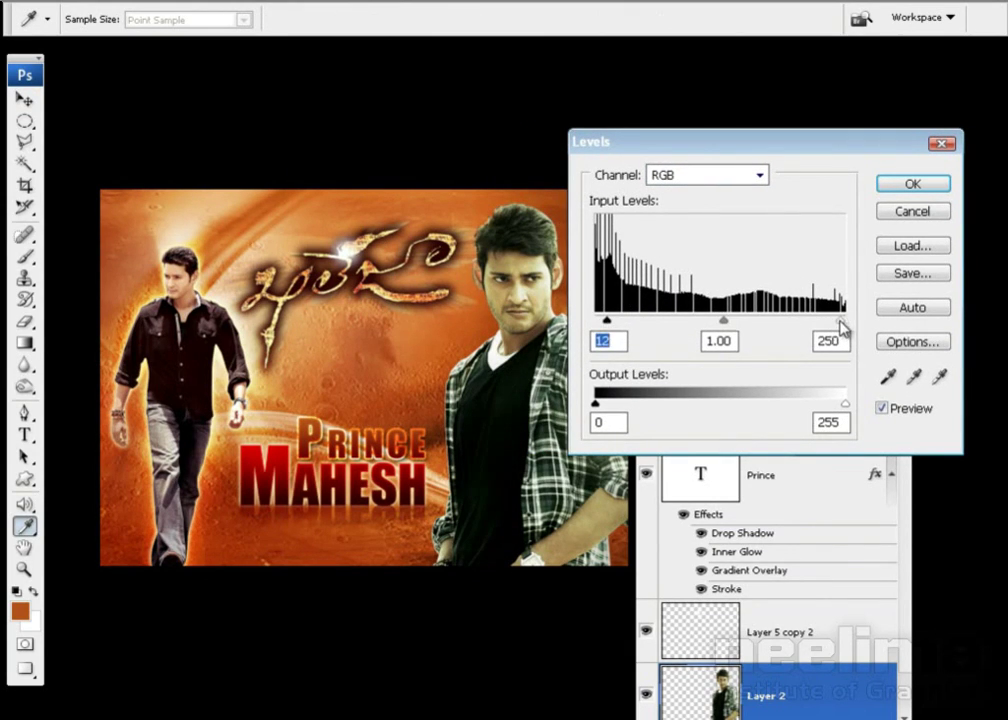
drag(839, 321, 838, 321)
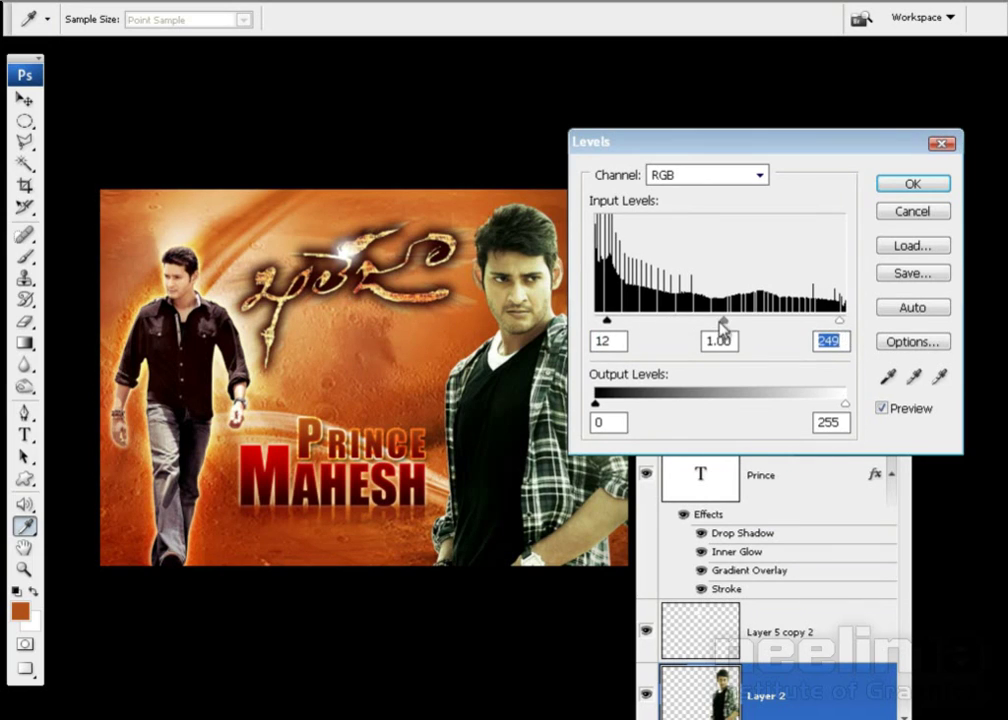
drag(722, 321, 719, 321)
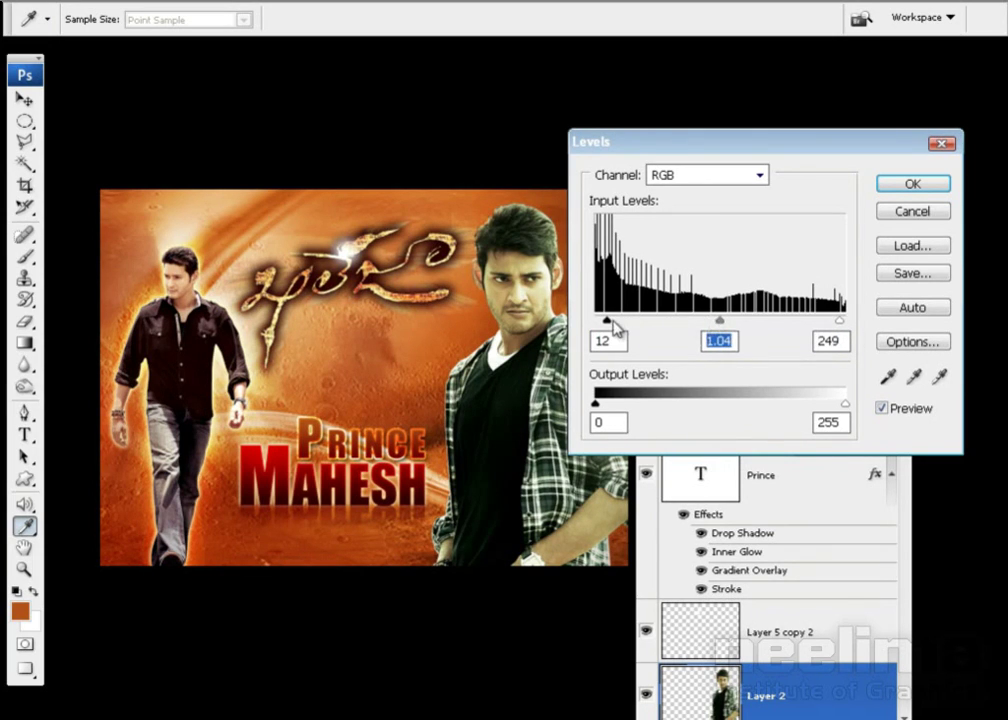
drag(608, 322, 658, 322)
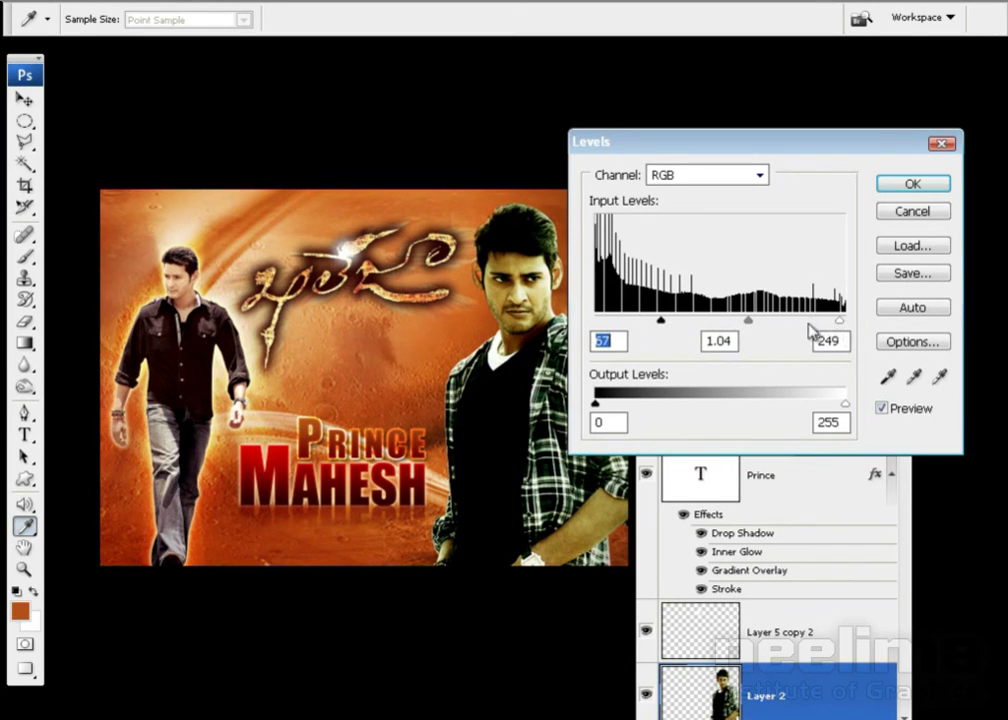
drag(838, 321, 806, 321)
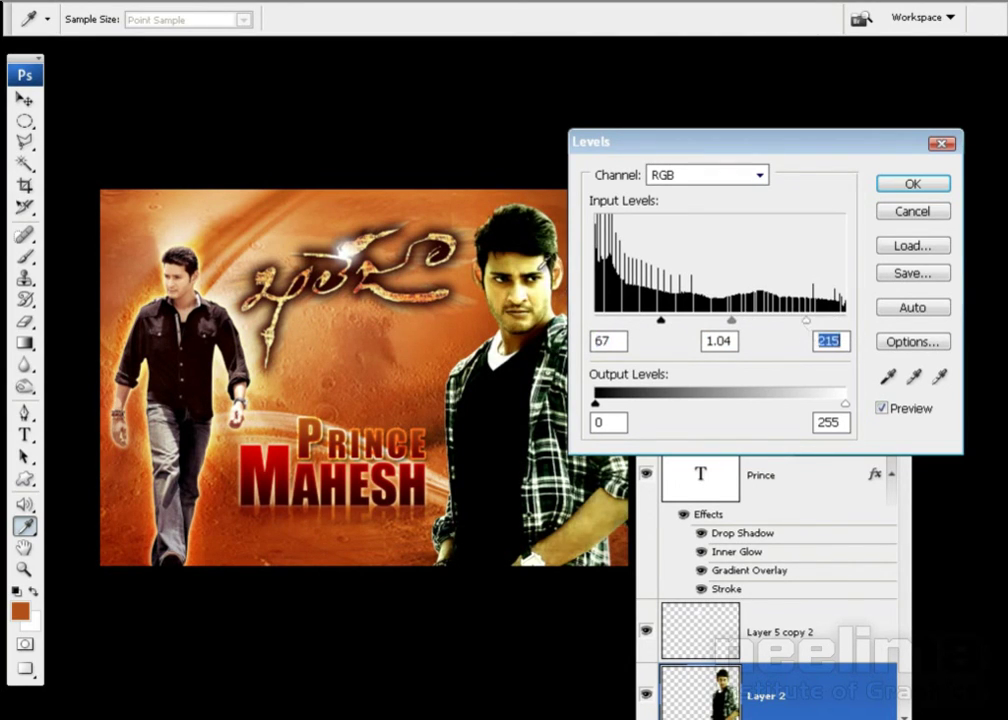
drag(806, 321, 833, 321)
drag(660, 319, 629, 329)
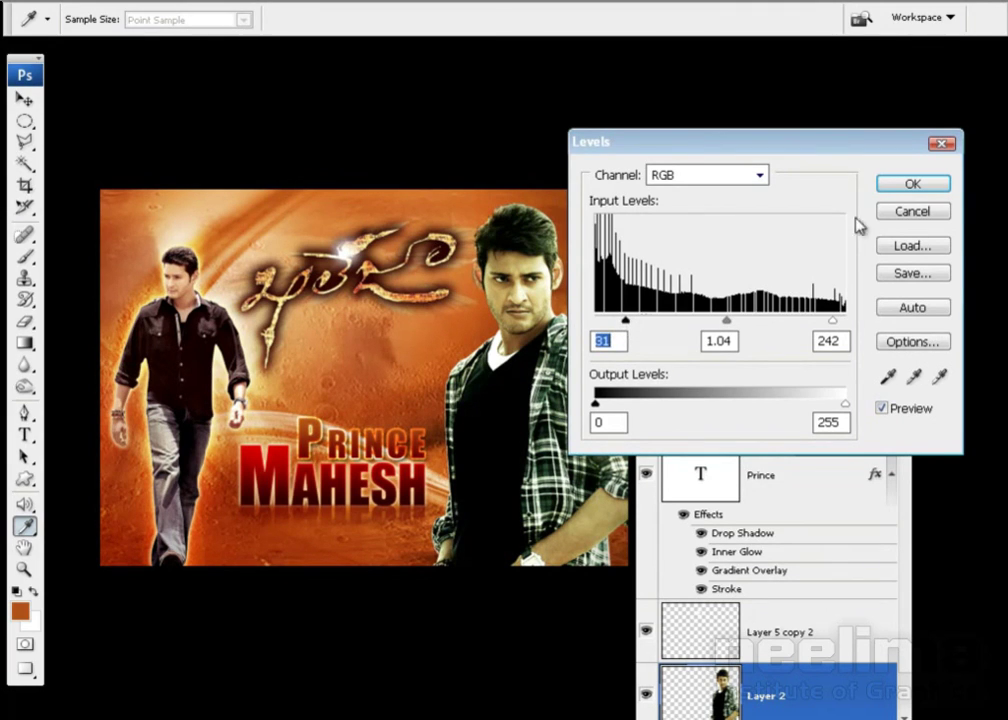
drag(626, 320, 616, 321)
click(910, 186)
Apply a midtone Color Balance of +7, -6, +17 to Layer 2's right-hand portrait
key(v)
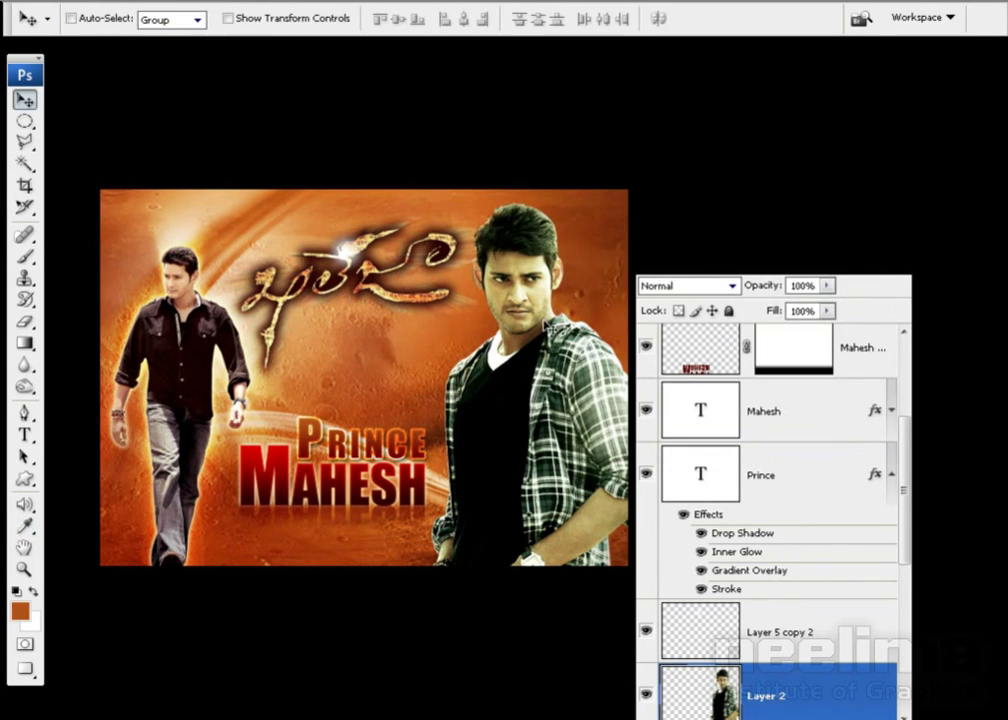
key(ctrl+b)
mouse_move(320, 138)
mouse_down()
mouse_move(596, 191)
mouse_move(848, 295)
mouse_move(838, 354)
mouse_up()
click(757, 394)
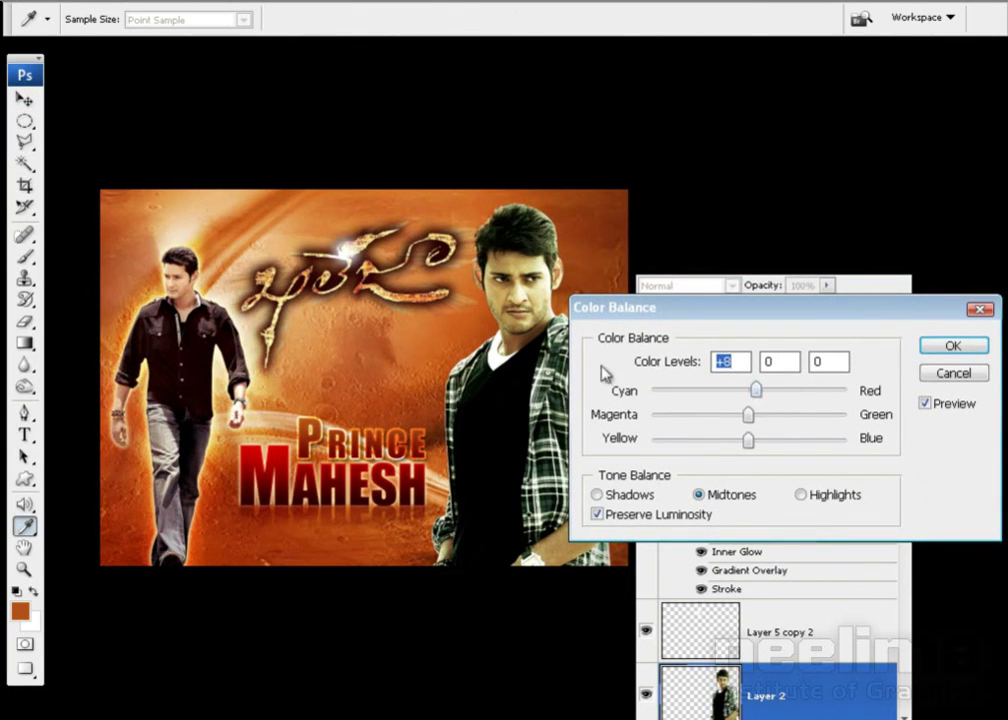
click(754, 441)
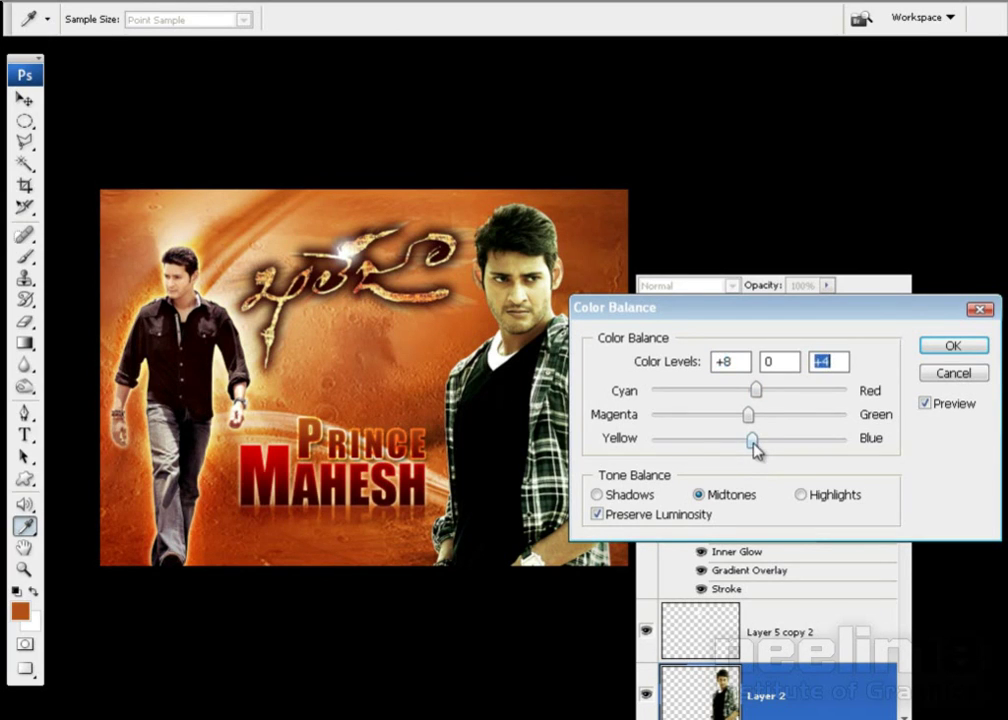
click(741, 416)
drag(741, 421, 771, 445)
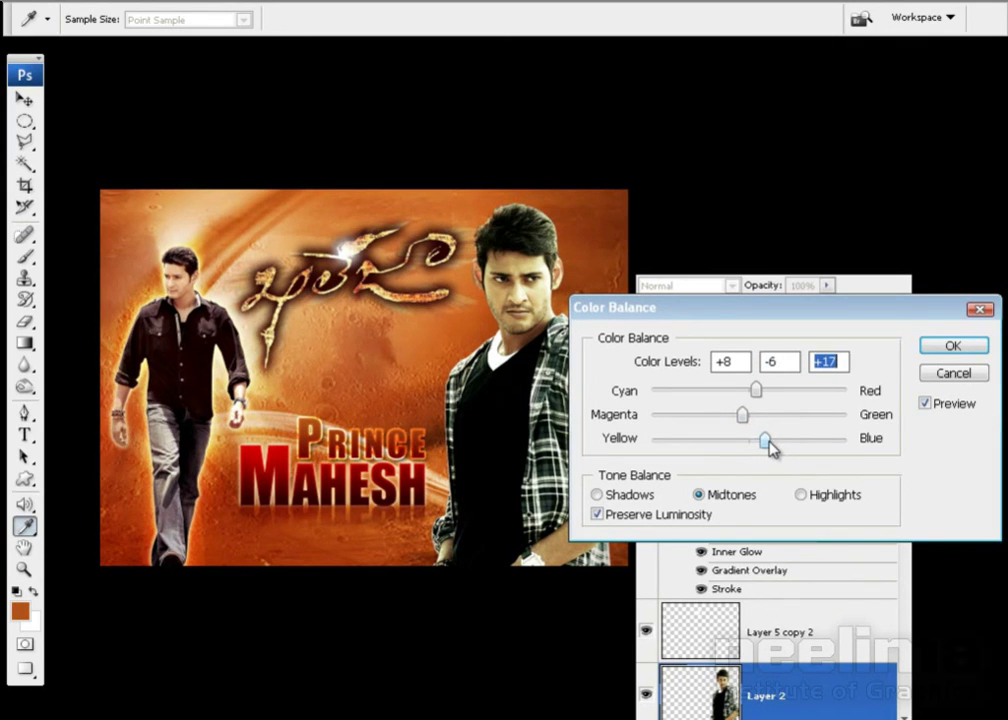
click(746, 393)
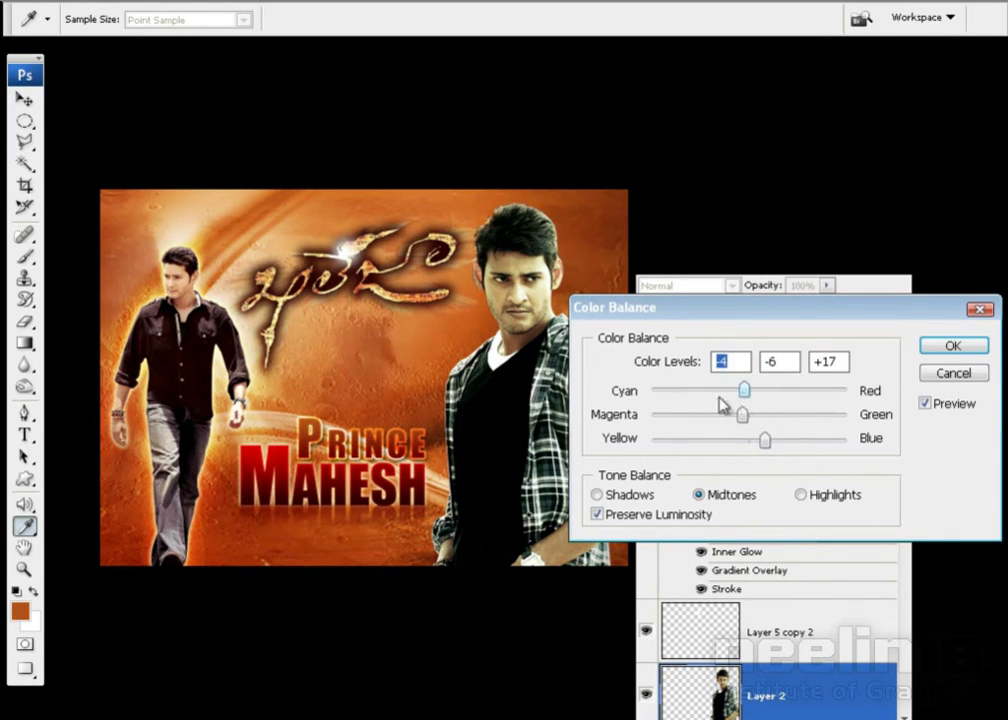
drag(746, 392, 756, 394)
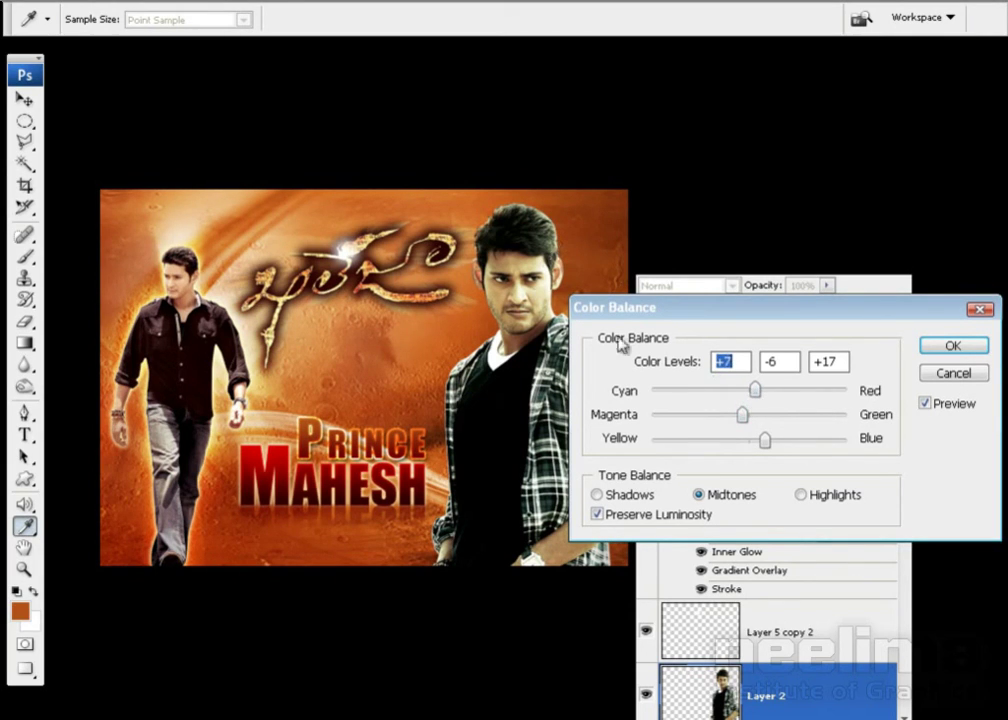
click(929, 404)
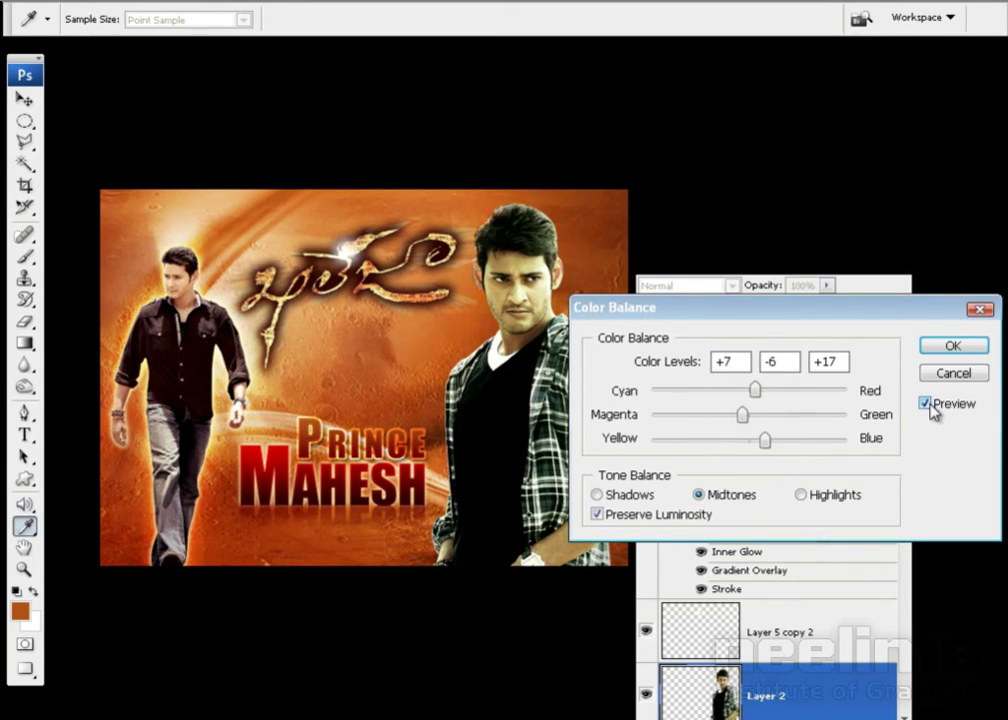
click(945, 346)
key(v)
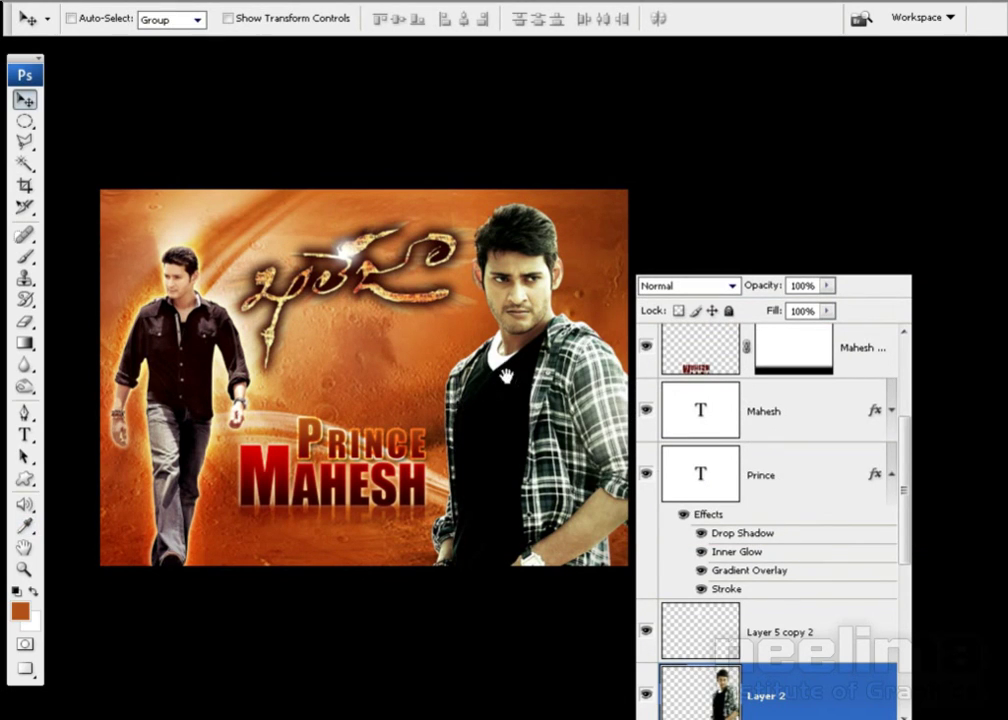
drag(506, 376, 452, 308)
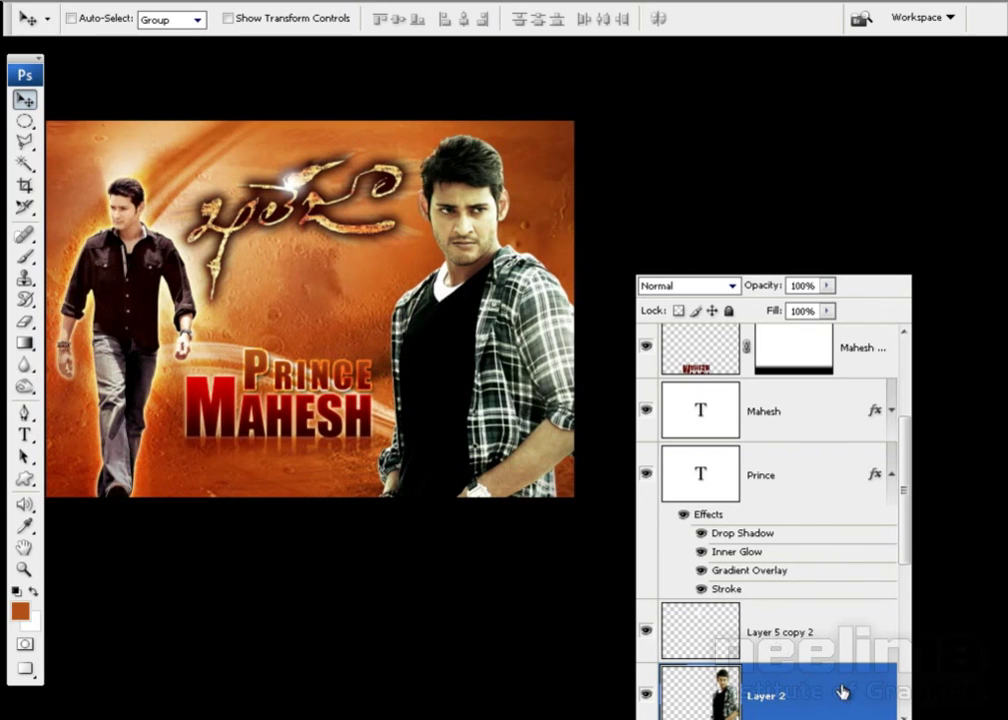
Add an Outer Glow to Layer 2 with Overlay blend mode and 25 px size
key(h)
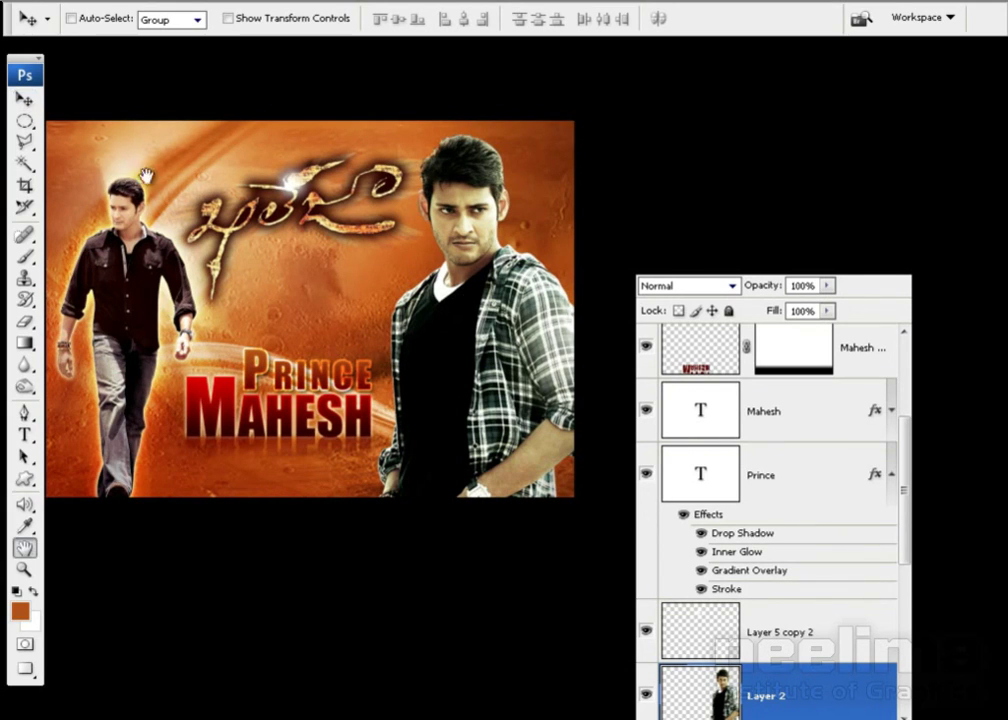
double_click(800, 690)
drag(793, 117, 844, 117)
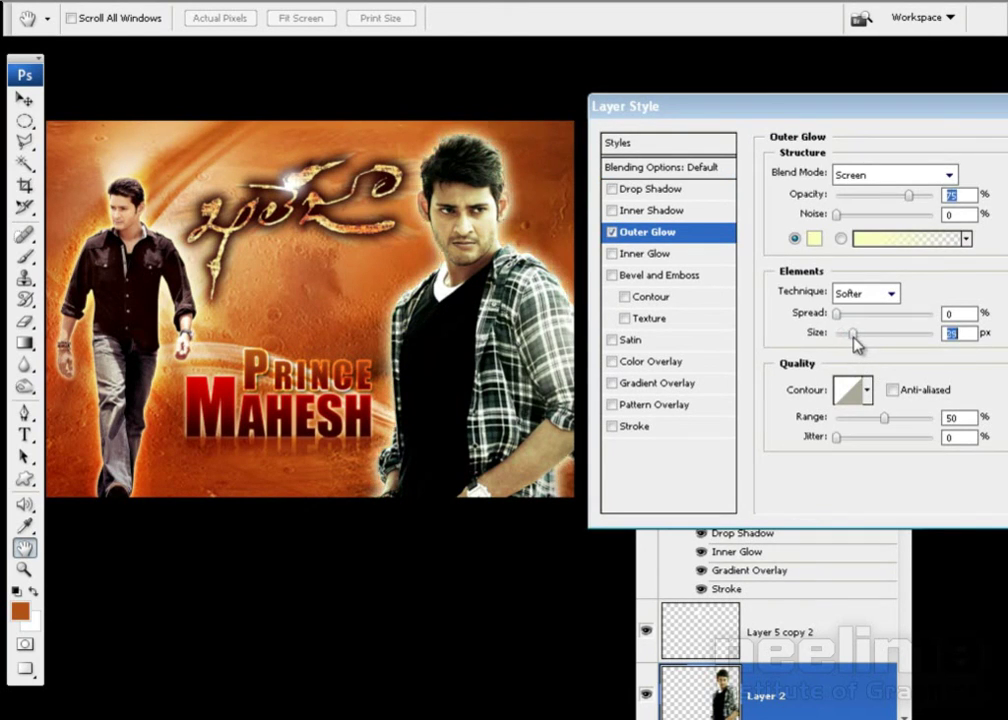
click(900, 175)
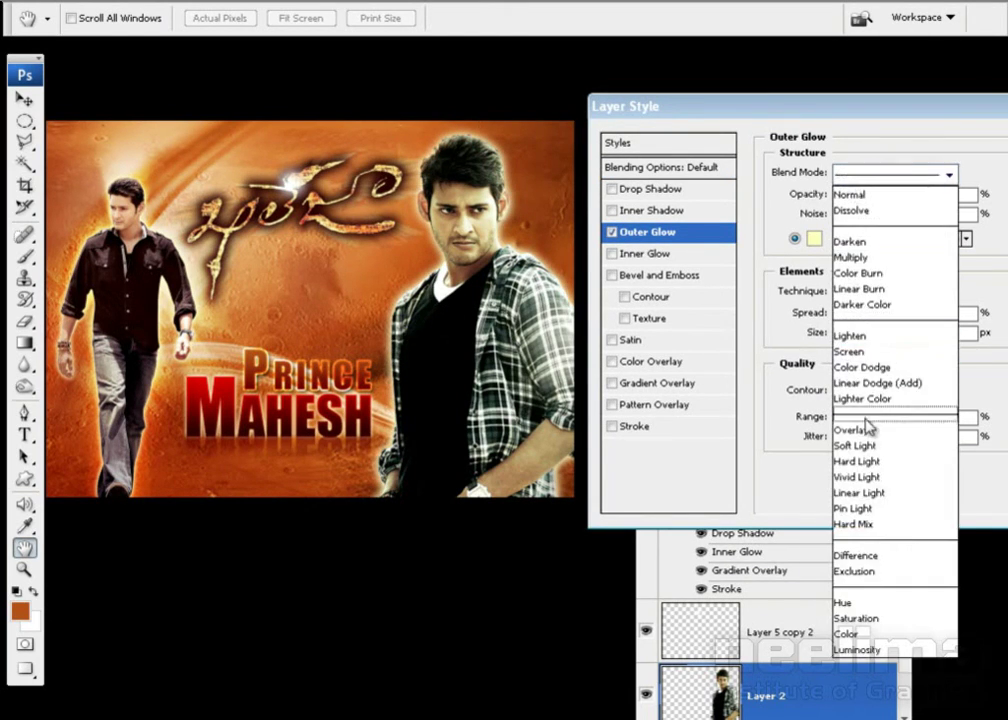
click(853, 430)
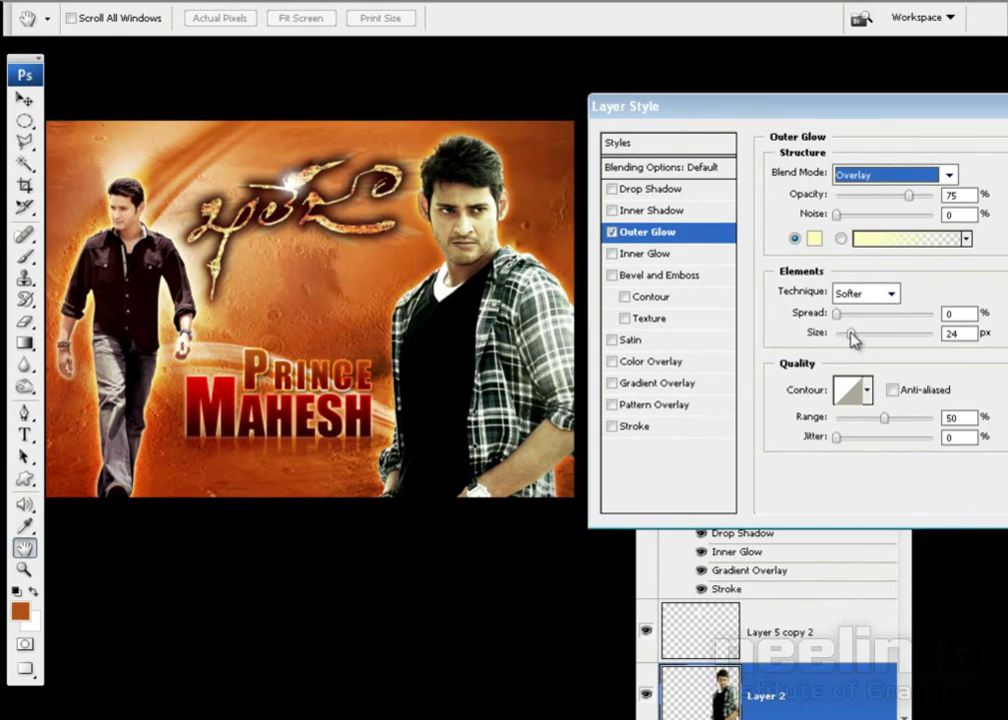
click(851, 335)
text(25)
key(Return)
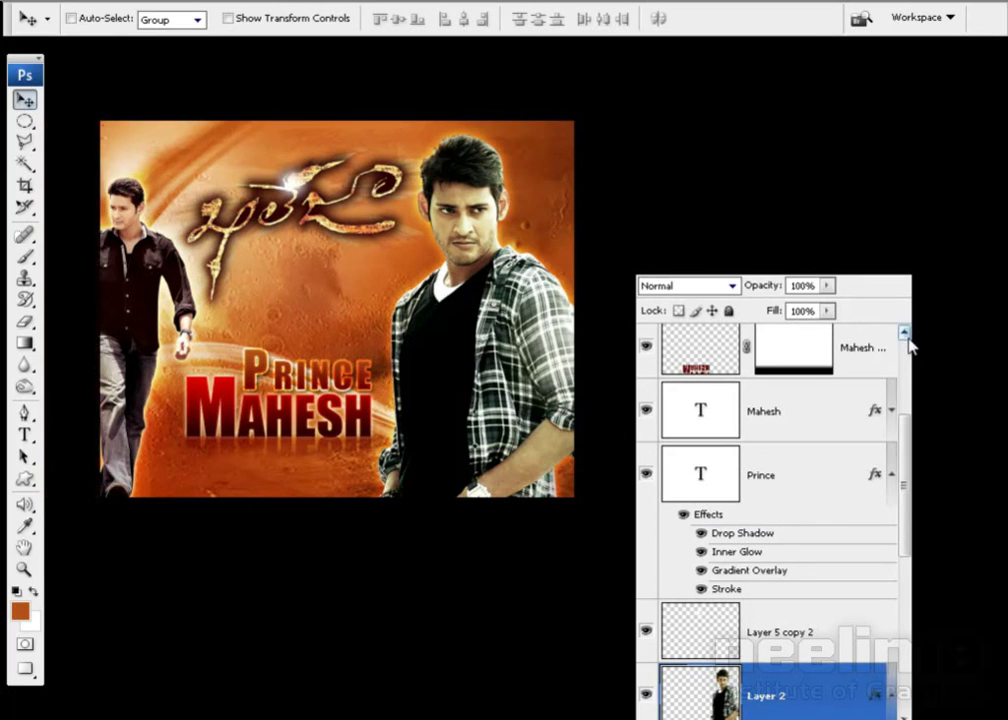